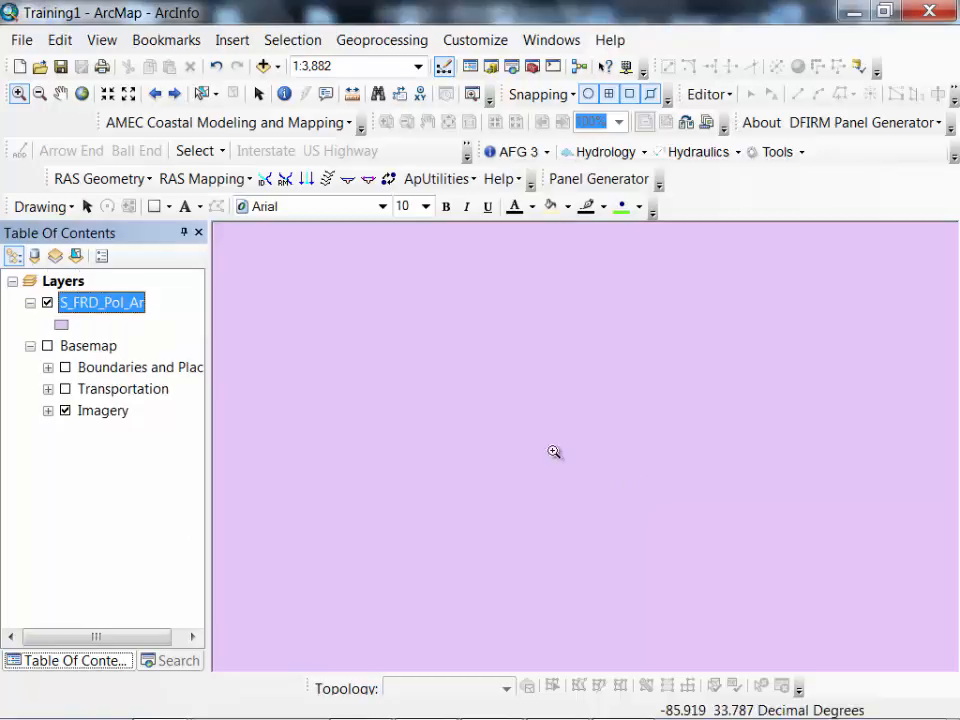
# Step: Add the L_Exposure, L_CSLF_Summary, L_AOMI_Summary and L_RA_Summary tables from FRD_13043726S_150930.gdb to the map
pyautogui.rightClick(133, 304)
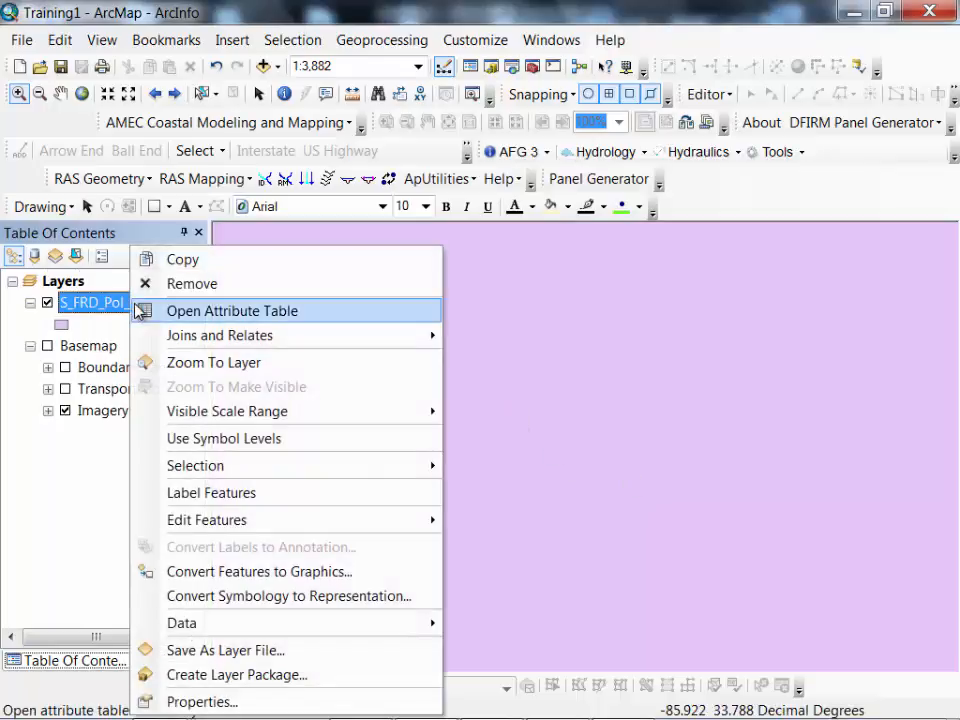
pyautogui.click(215, 363)
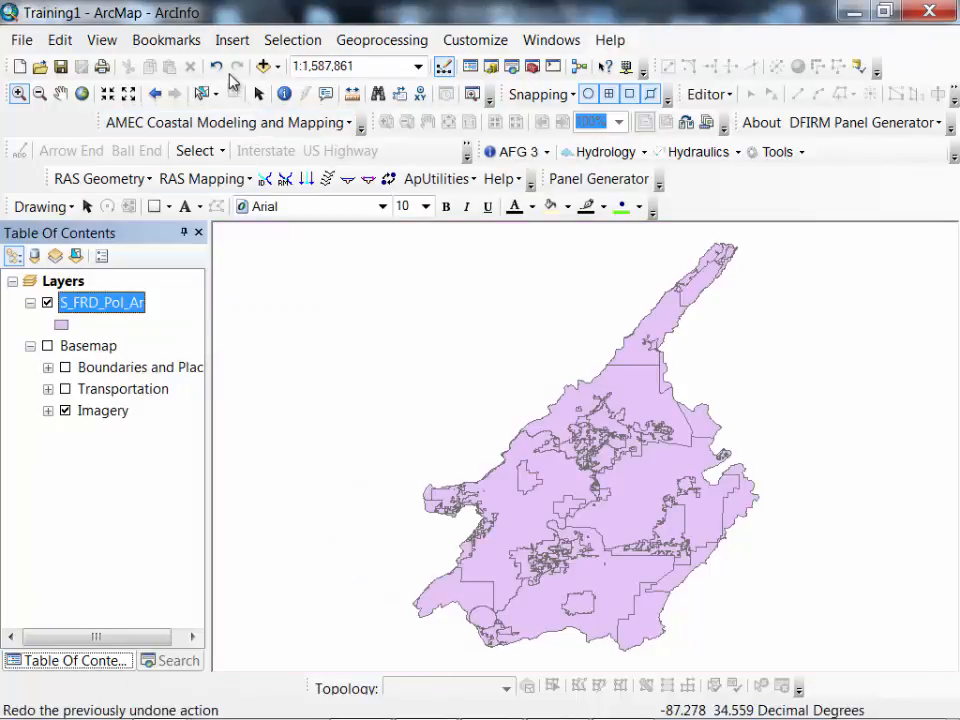
pyautogui.click(278, 68)
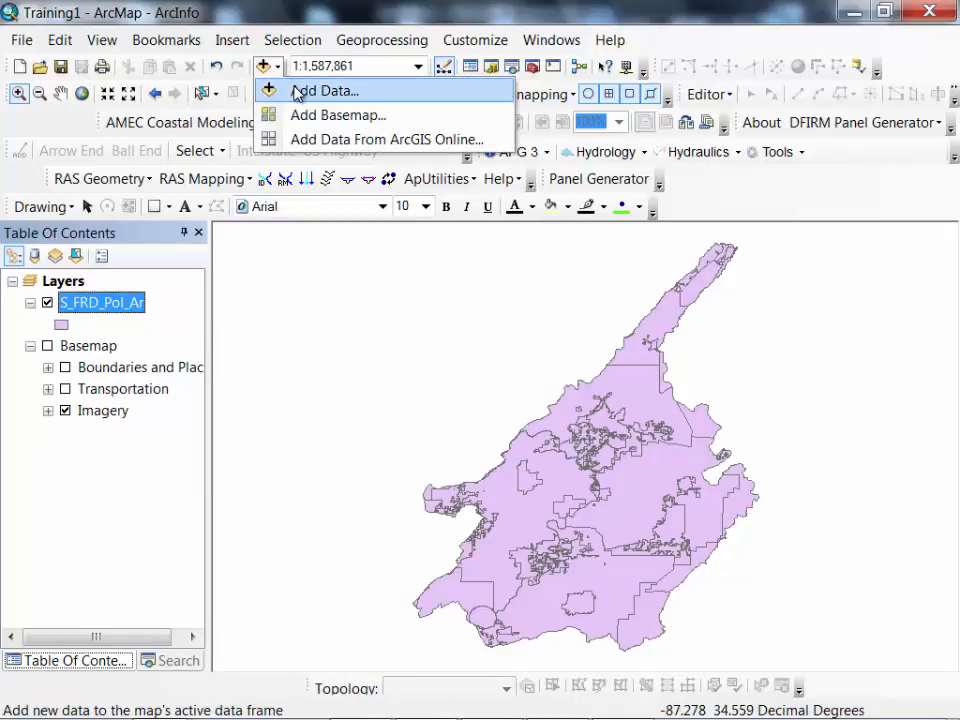
pyautogui.click(296, 93)
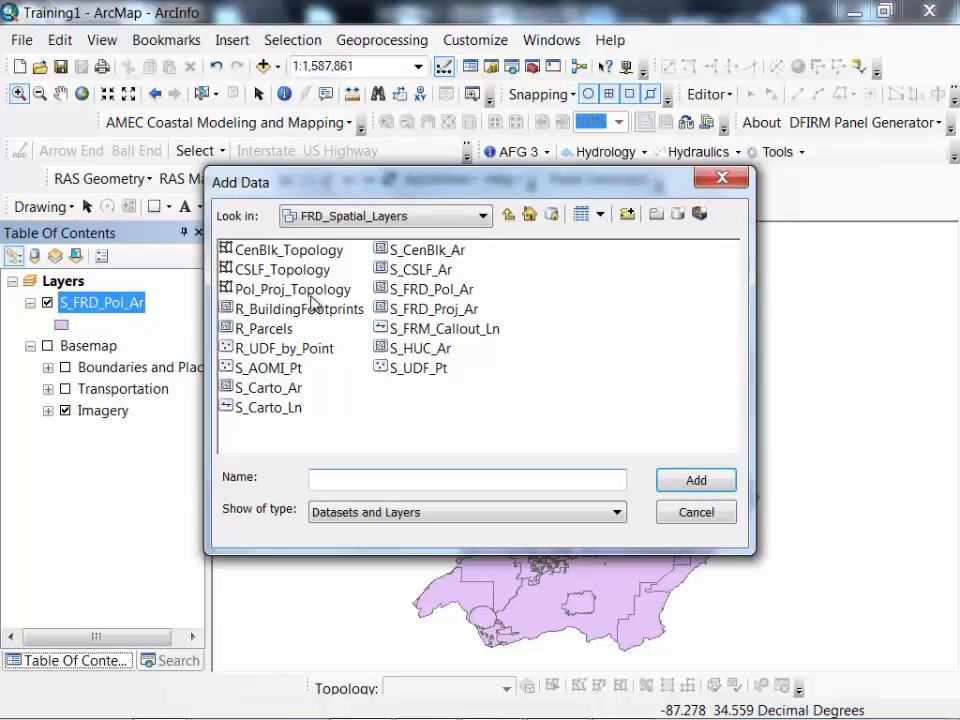
pyautogui.click(507, 215)
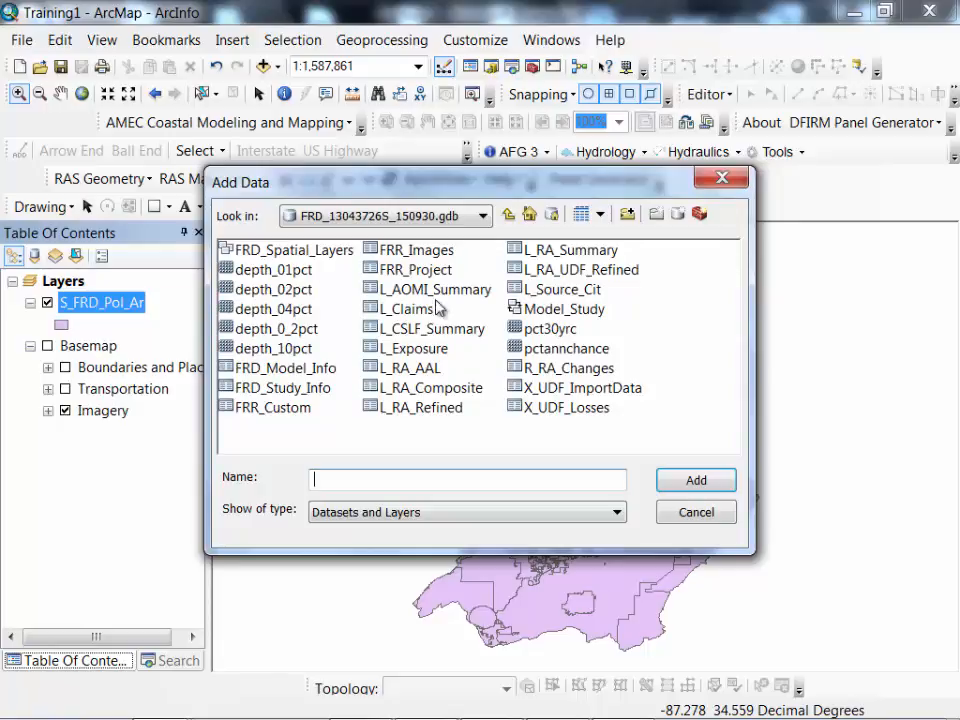
pyautogui.click(425, 331)
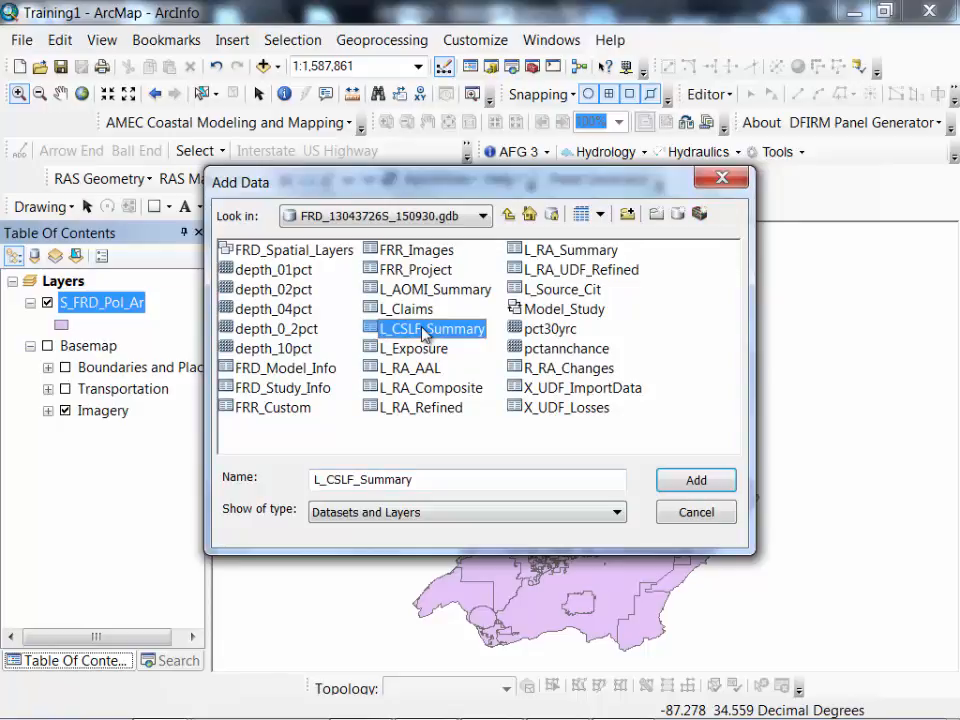
pyautogui.click(420, 349)
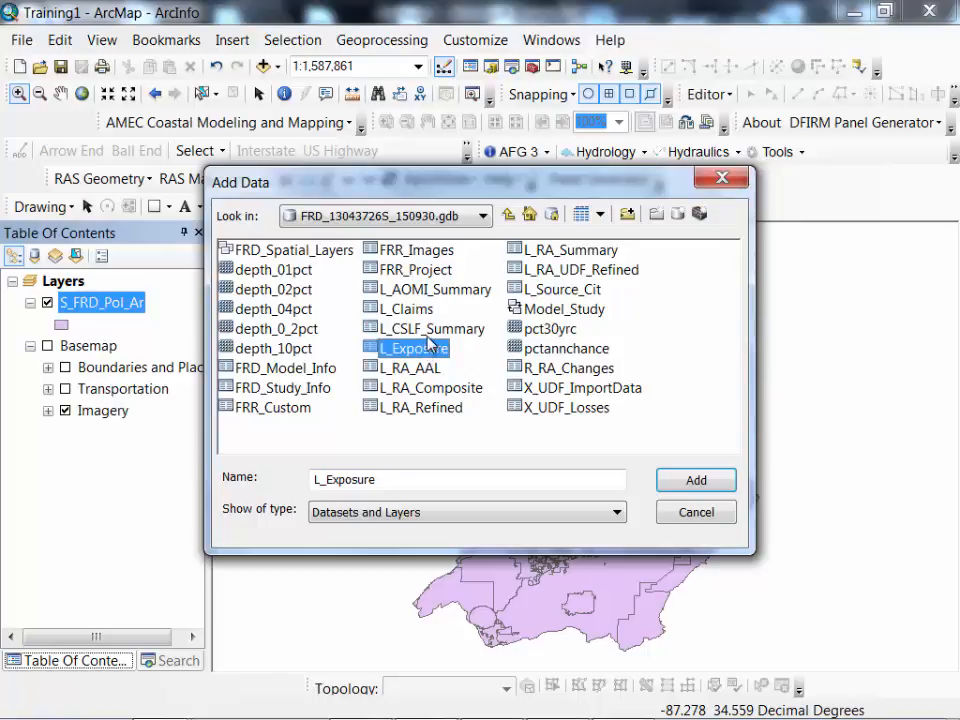
pyautogui.keyDown('ctrl'); pyautogui.click(424, 330); pyautogui.keyUp('ctrl')
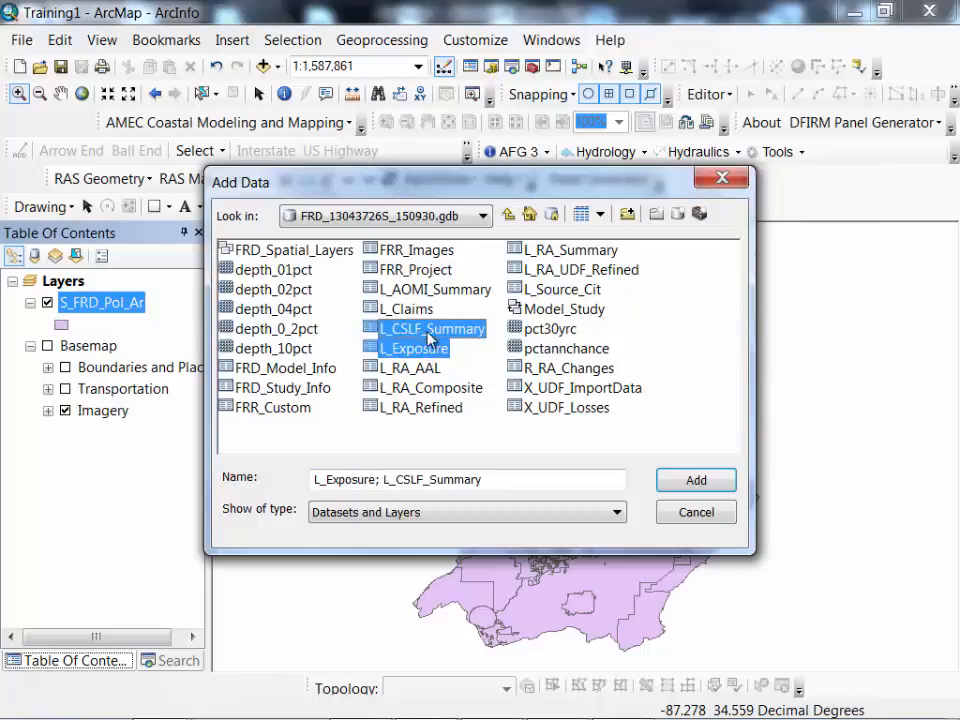
pyautogui.keyDown('ctrl'); pyautogui.click(447, 292); pyautogui.keyUp('ctrl')
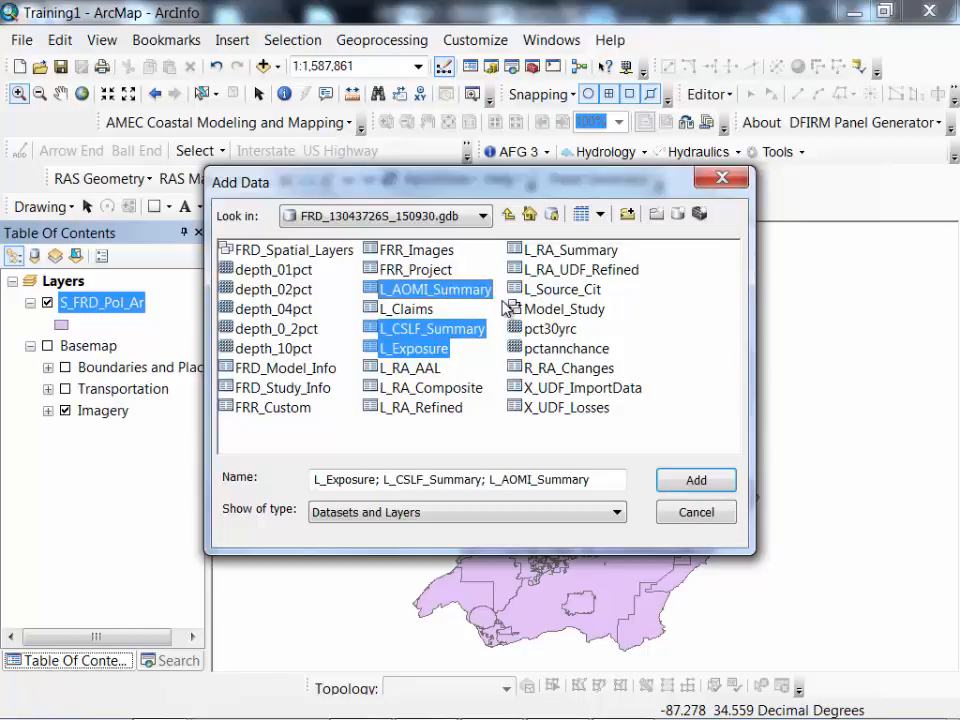
pyautogui.keyDown('ctrl'); pyautogui.click(548, 254); pyautogui.keyUp('ctrl')
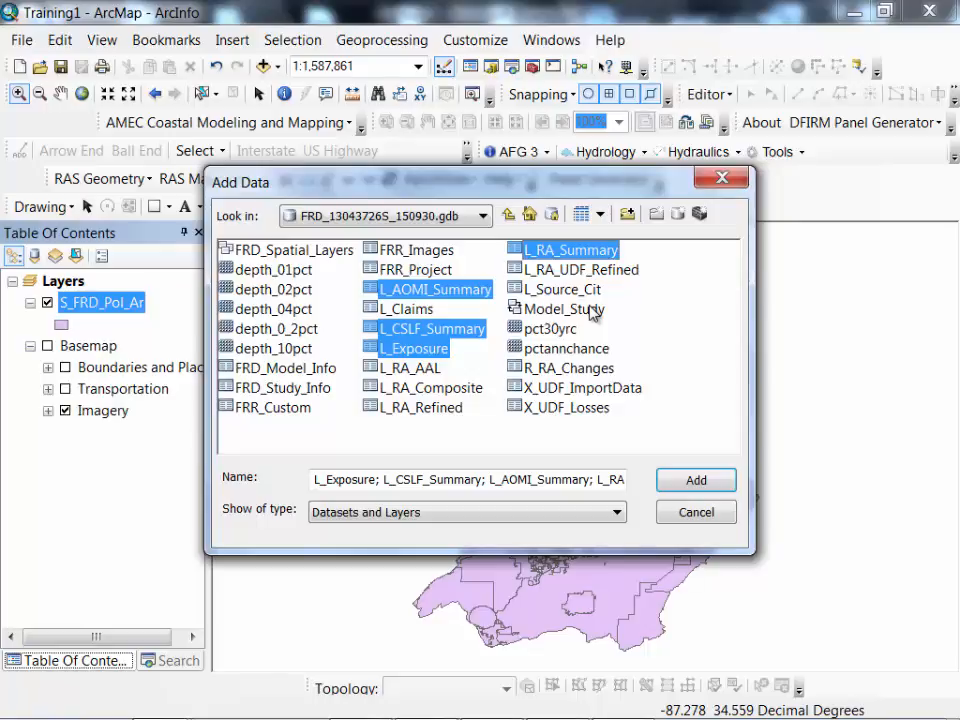
pyautogui.click(692, 482)
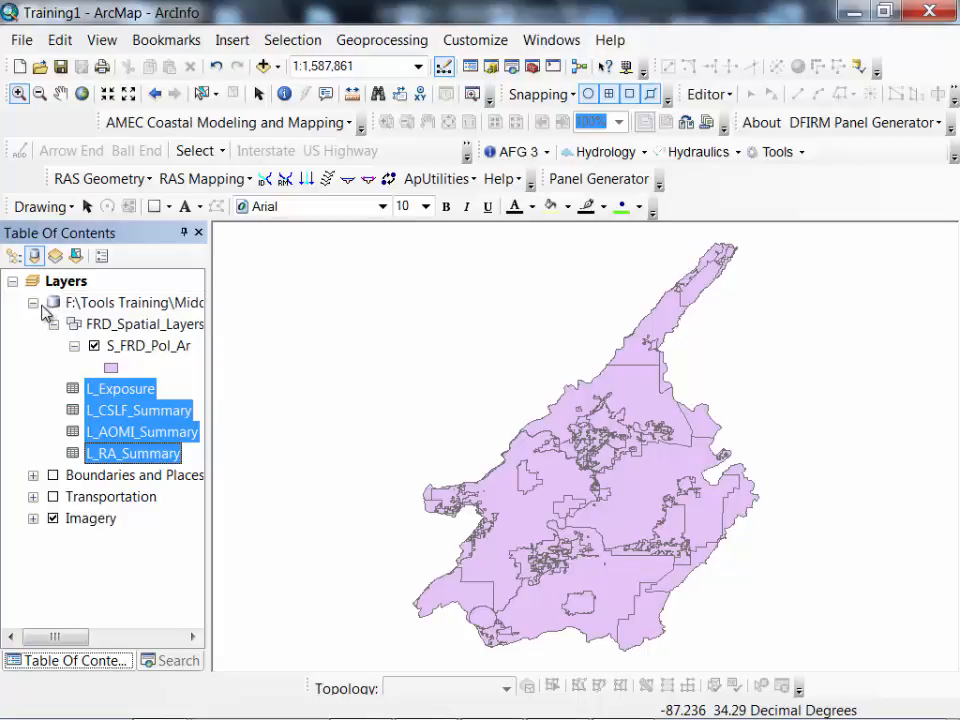
# Step: List the layers by drawing order and relate S_FRD_Pol_Ar to the L_Exposure table, using POL_NAME1 as the field on both sides
pyautogui.click(13, 255)
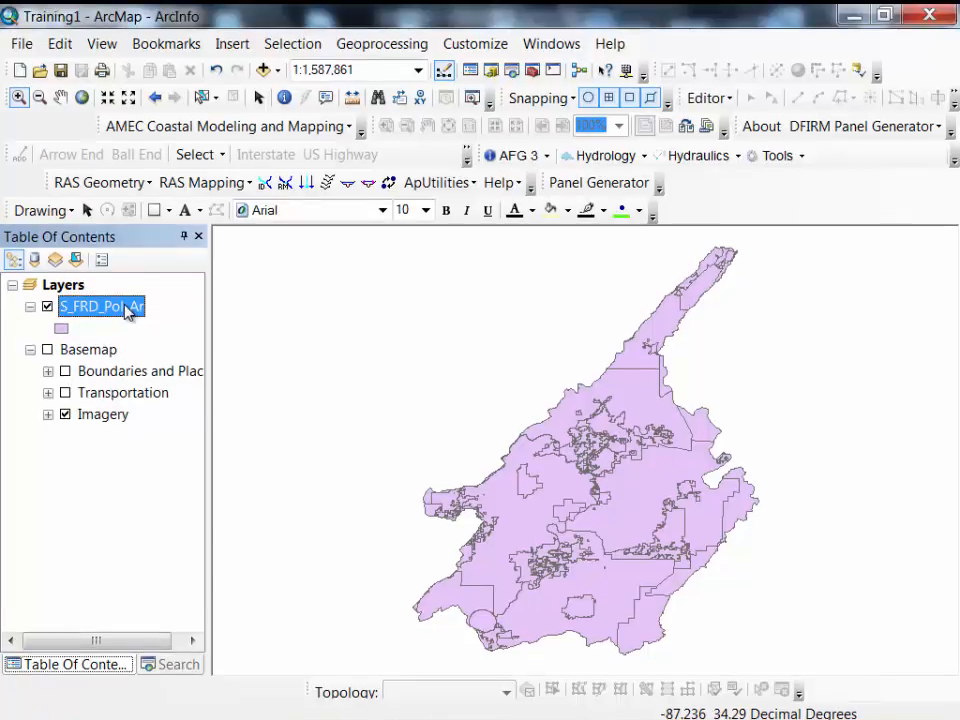
pyautogui.rightClick(127, 312)
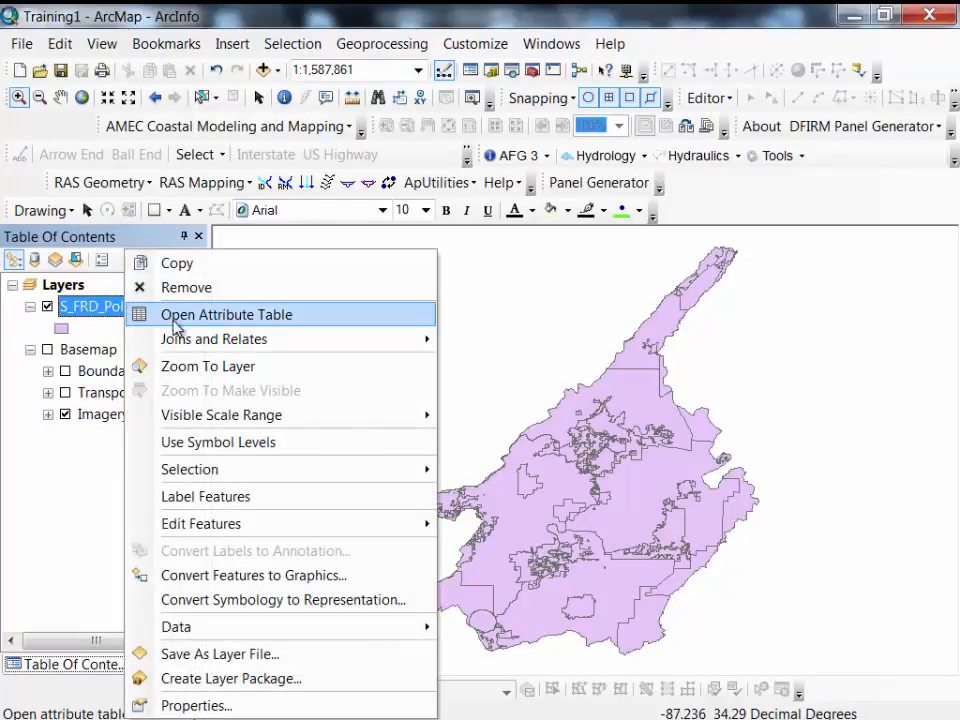
pyautogui.moveTo(266, 340)
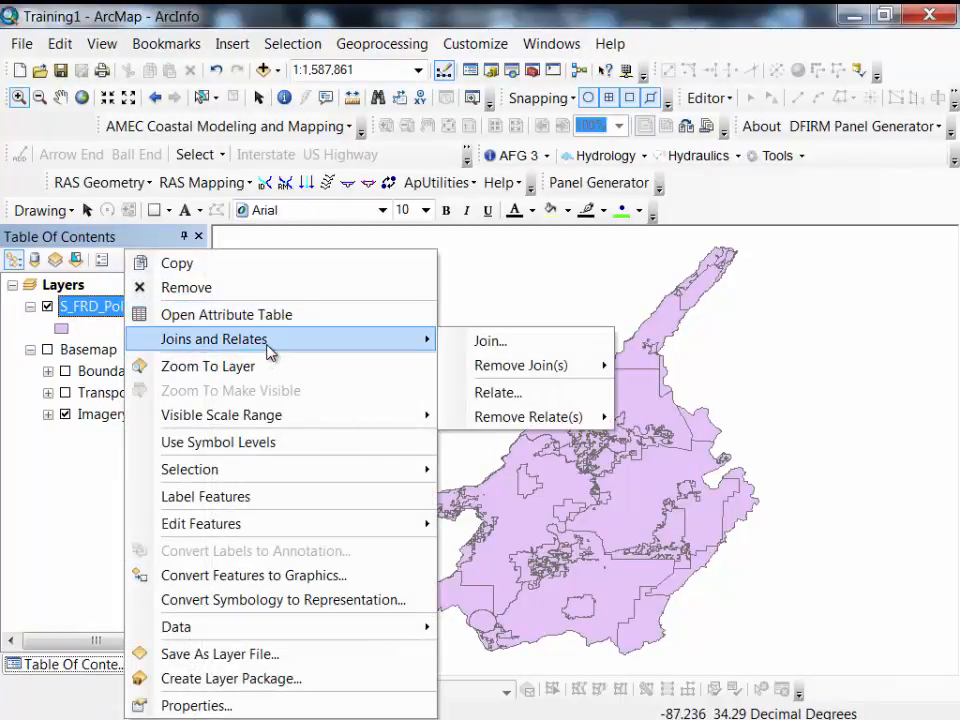
pyautogui.click(496, 393)
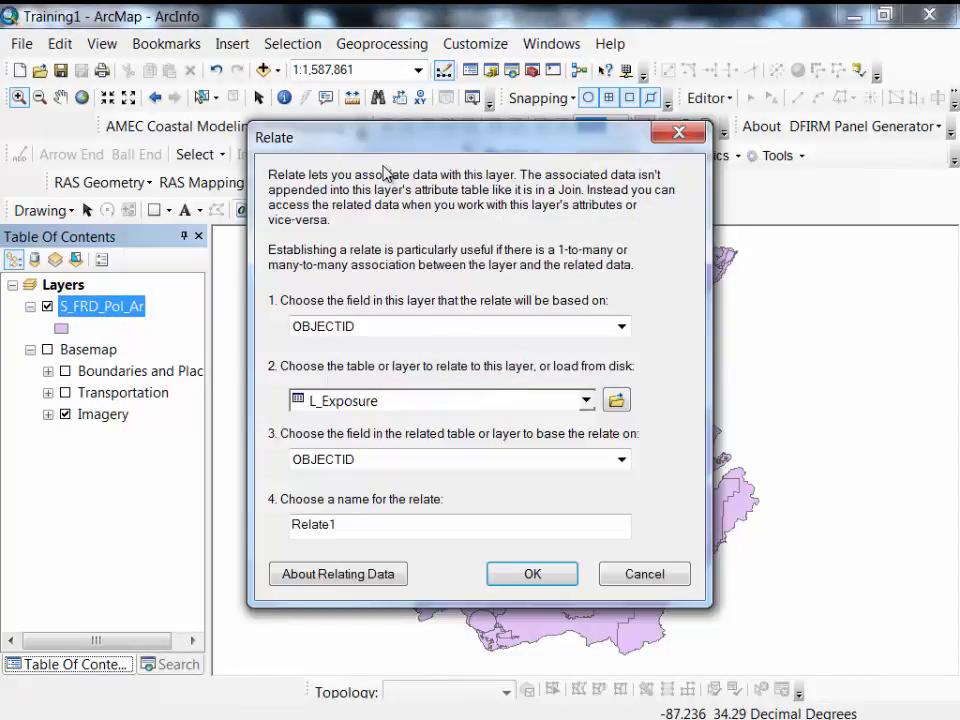
pyautogui.moveTo(420, 140); pyautogui.dragTo(415, 114)
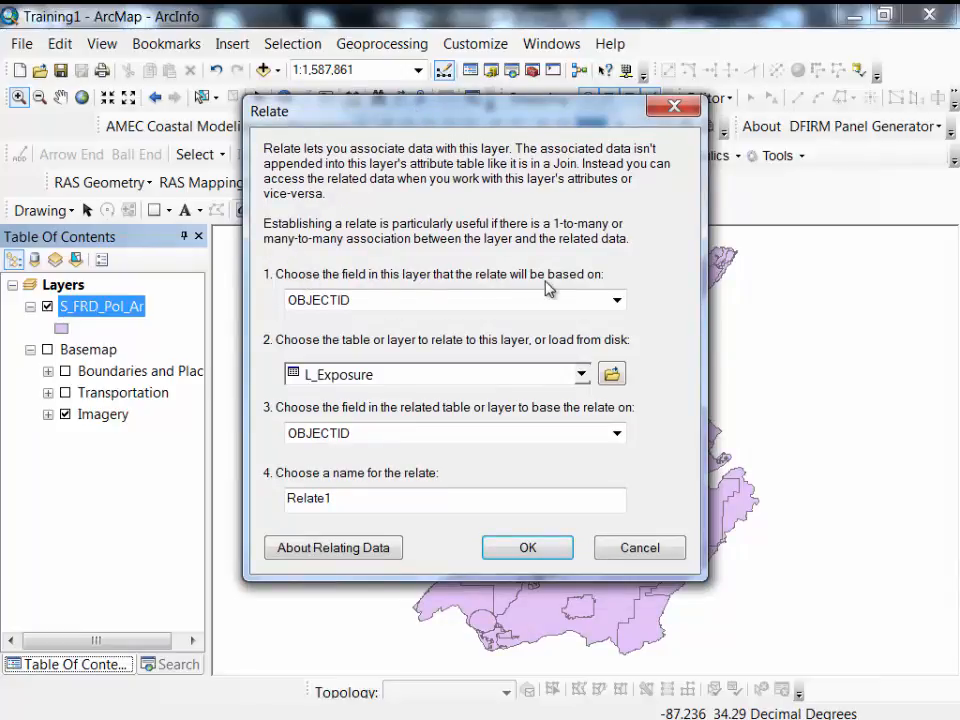
pyautogui.click(616, 300)
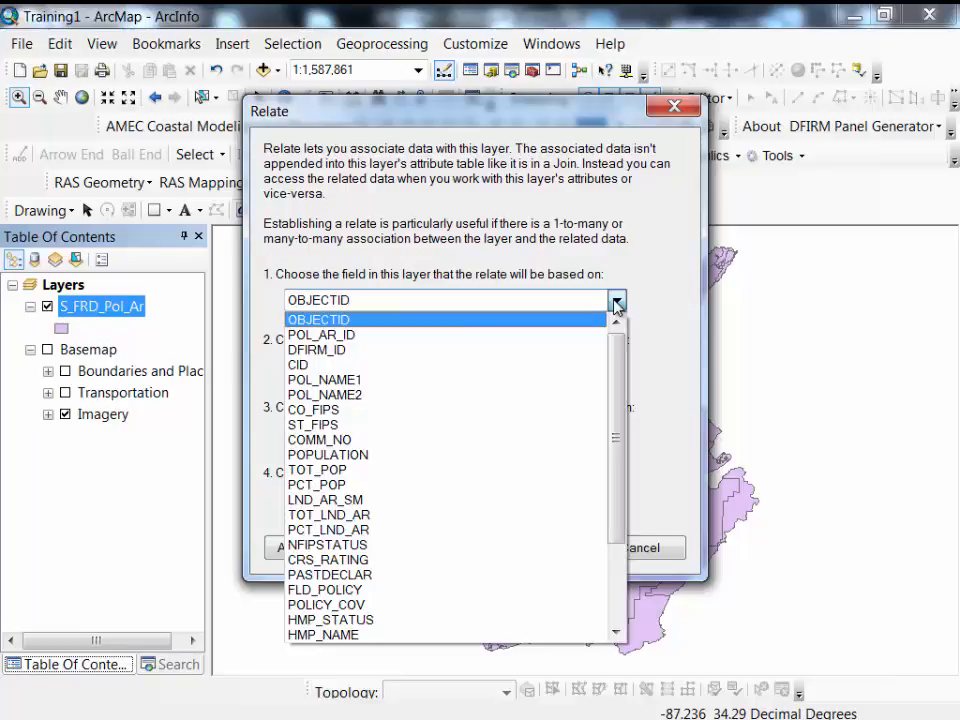
pyautogui.click(393, 380)
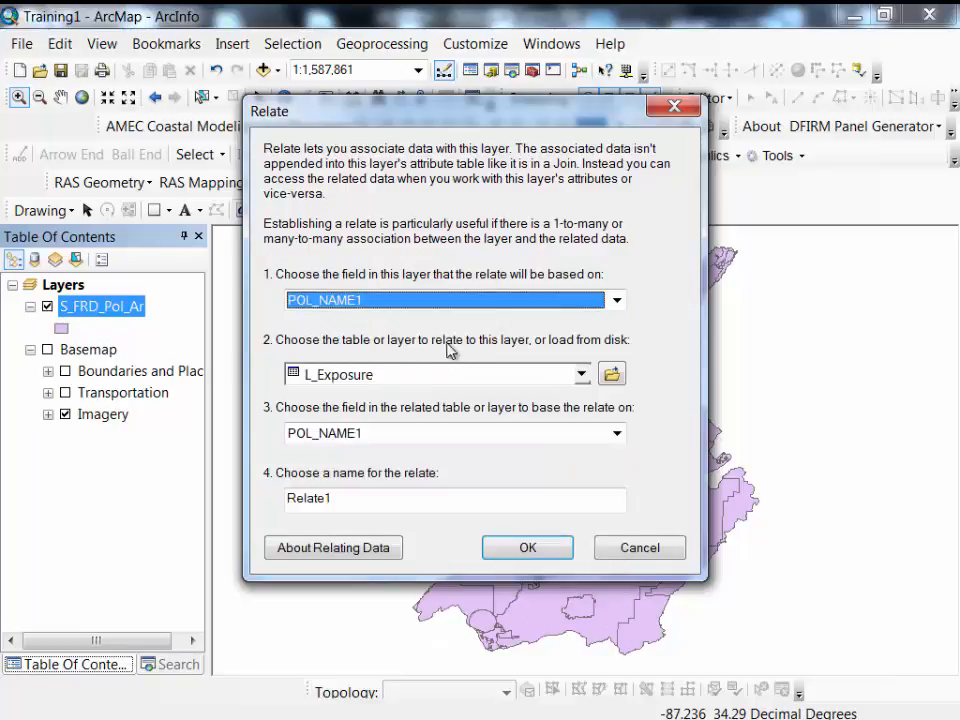
pyautogui.click(581, 375)
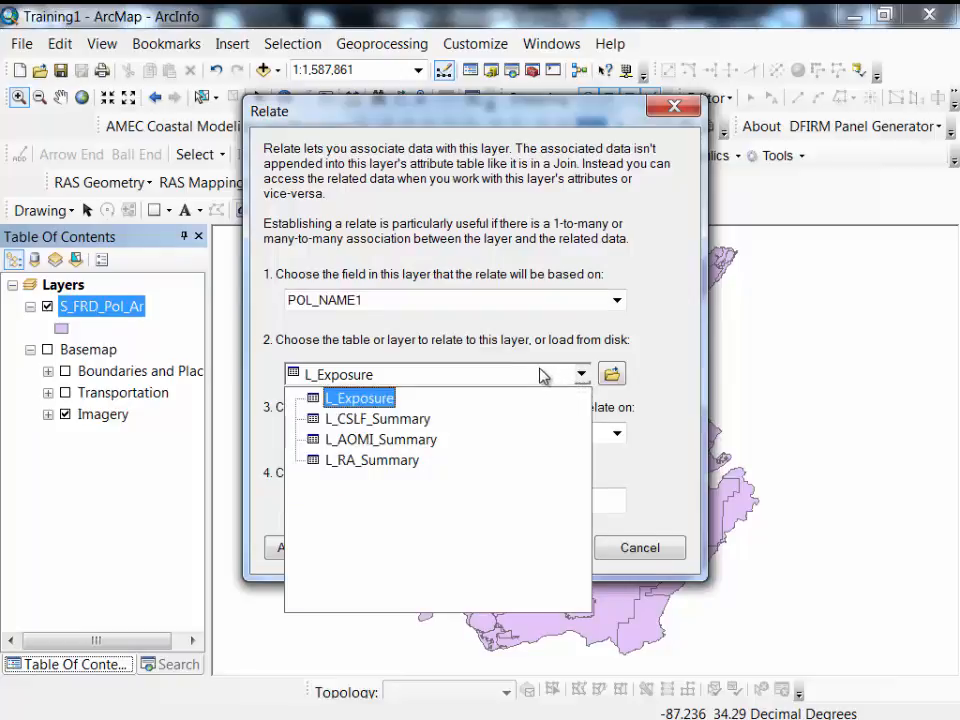
pyautogui.click(476, 357)
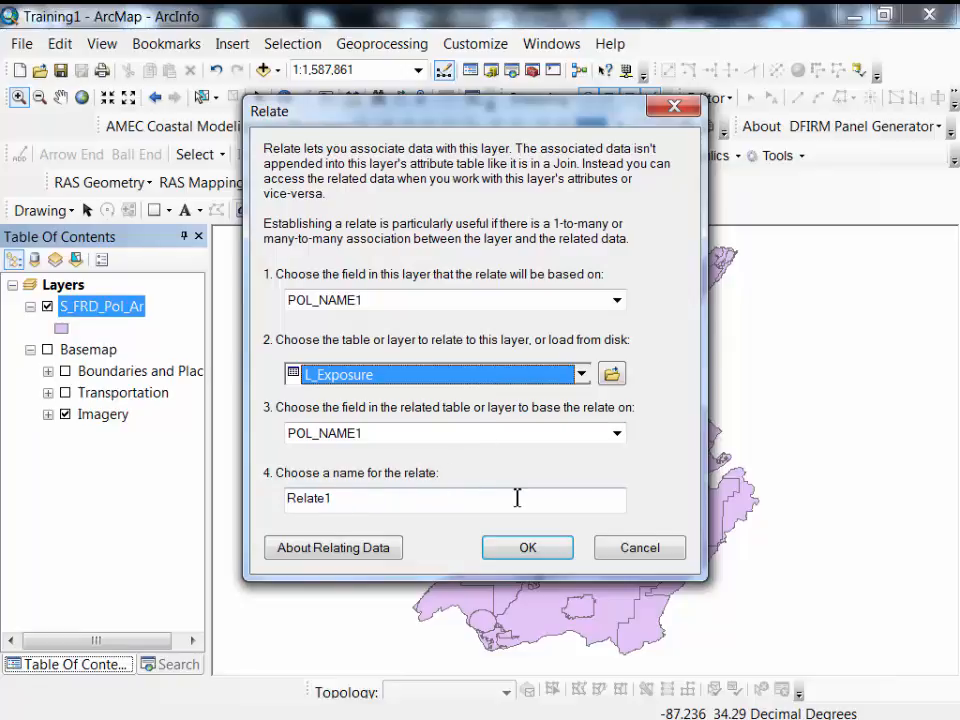
pyautogui.click(542, 548)
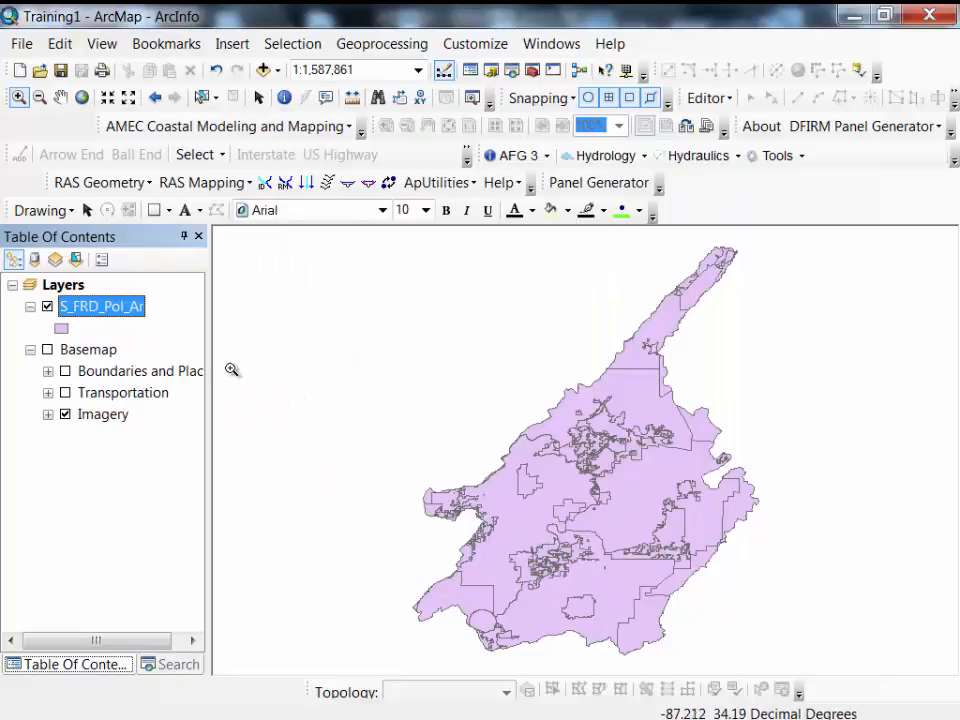
pyautogui.rightClick(128, 312)
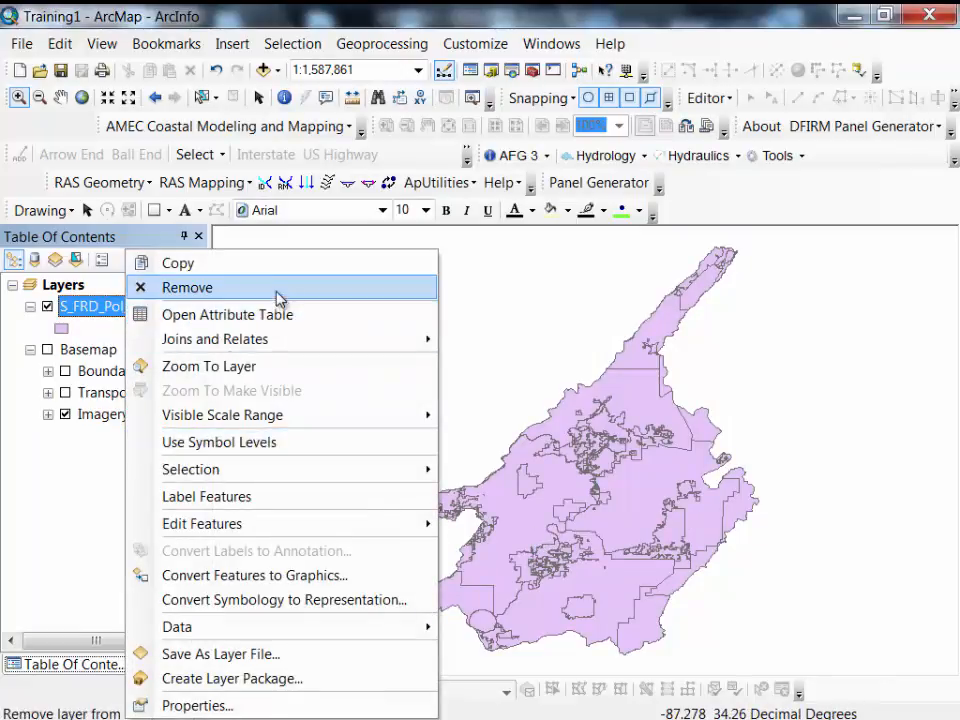
pyautogui.click(258, 12)
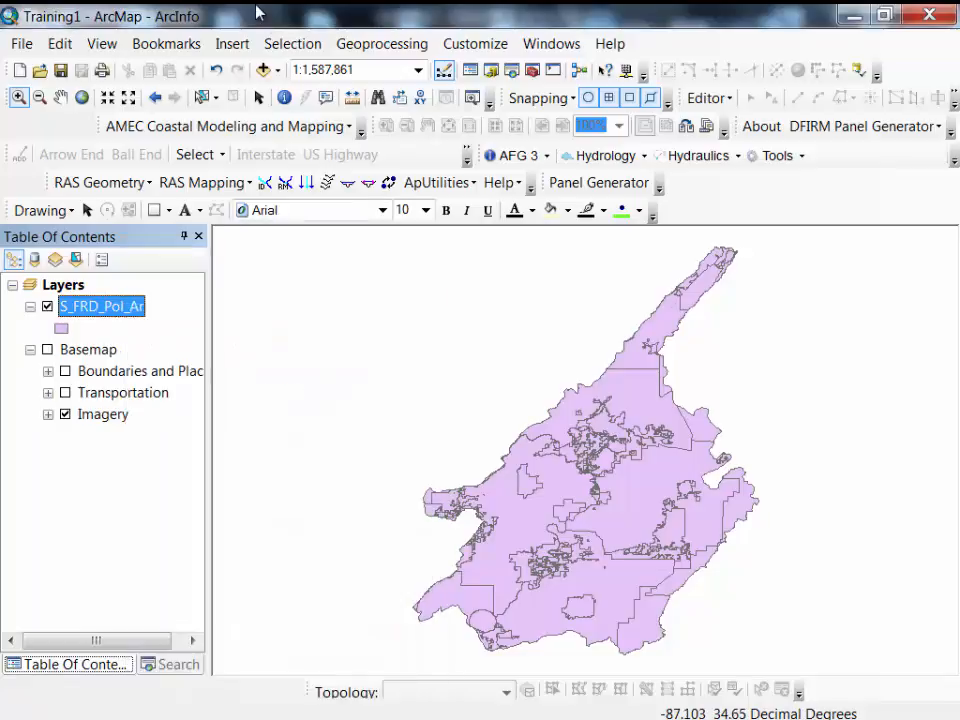
pyautogui.rightClick(129, 311)
pyautogui.click(200, 705)
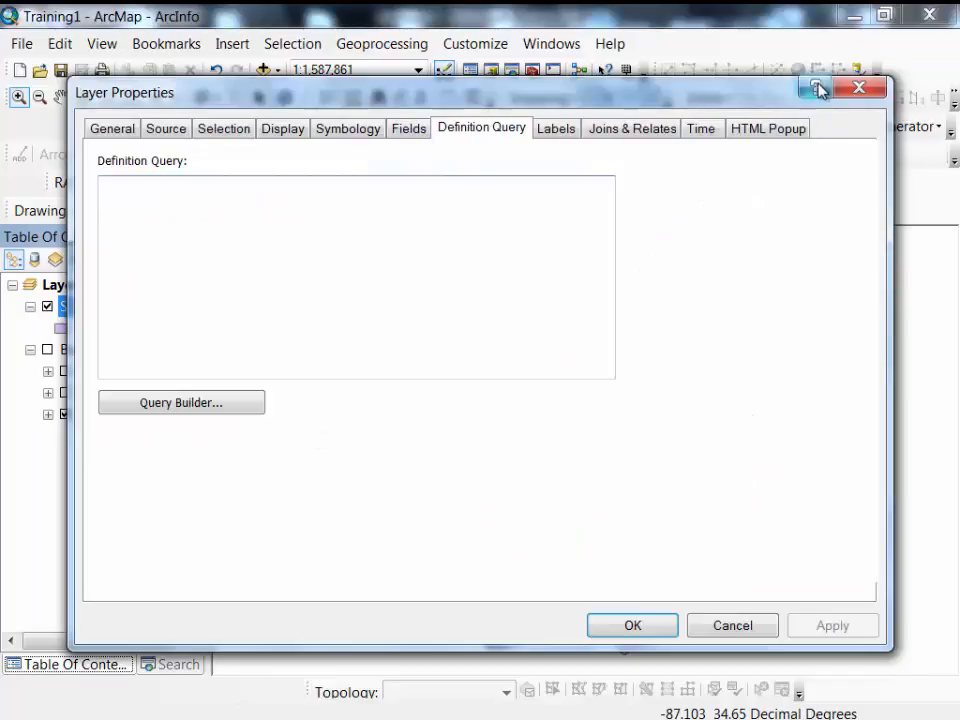
pyautogui.click(858, 88)
# Step: Create a second relate from S_FRD_Pol_Ar to the L_CSLF_Summary table, based on POL_NAME1 in both
pyautogui.rightClick(120, 310)
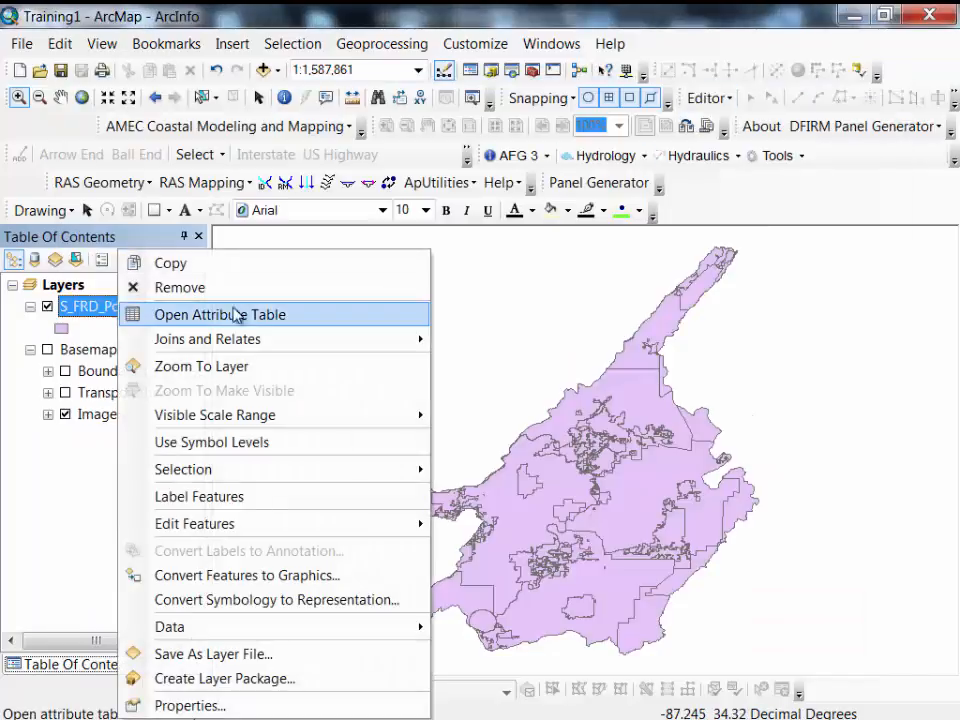
pyautogui.moveTo(392, 353)
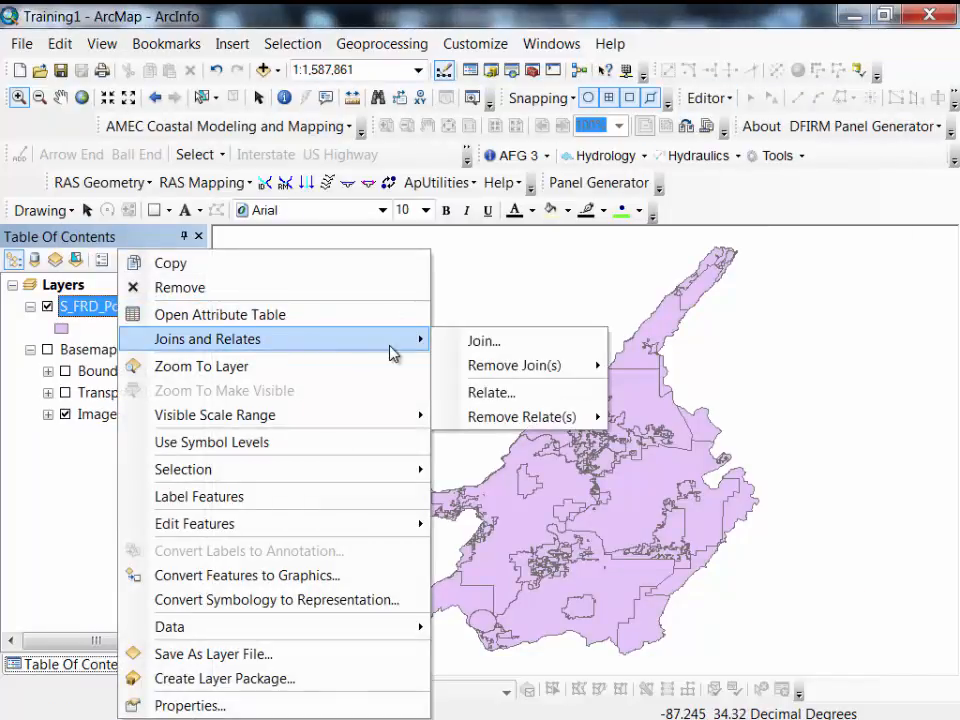
pyautogui.click(503, 393)
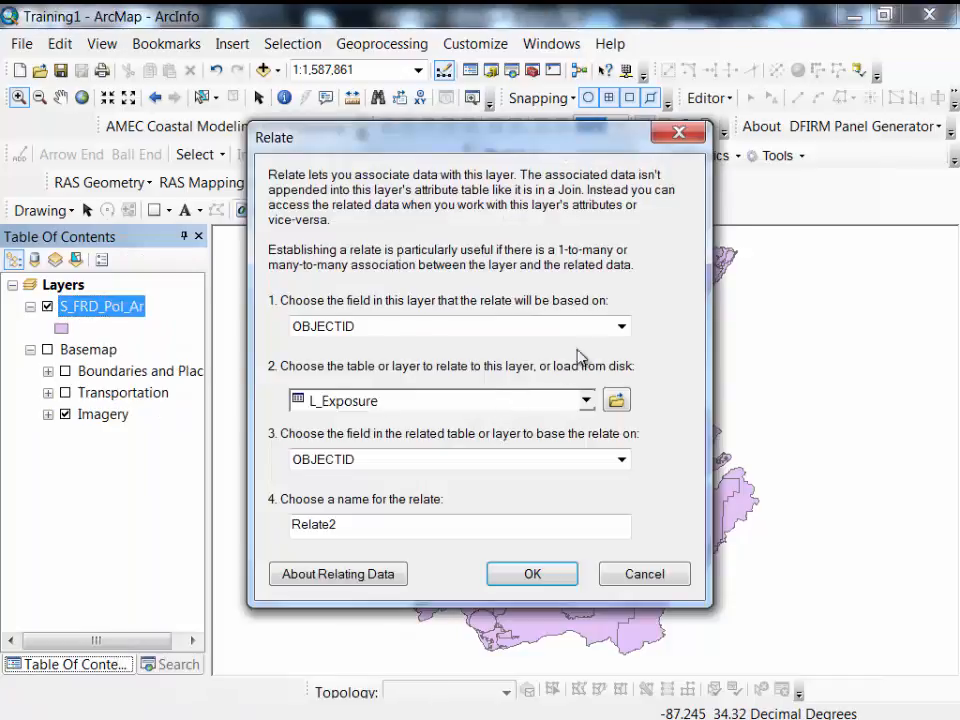
pyautogui.click(621, 330)
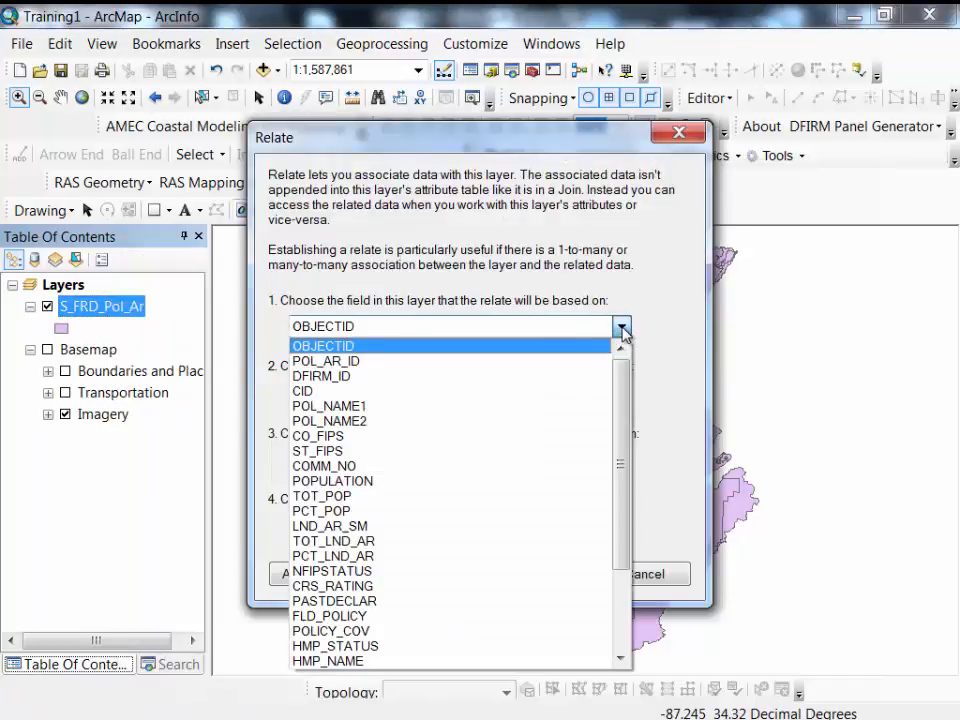
pyautogui.click(426, 414)
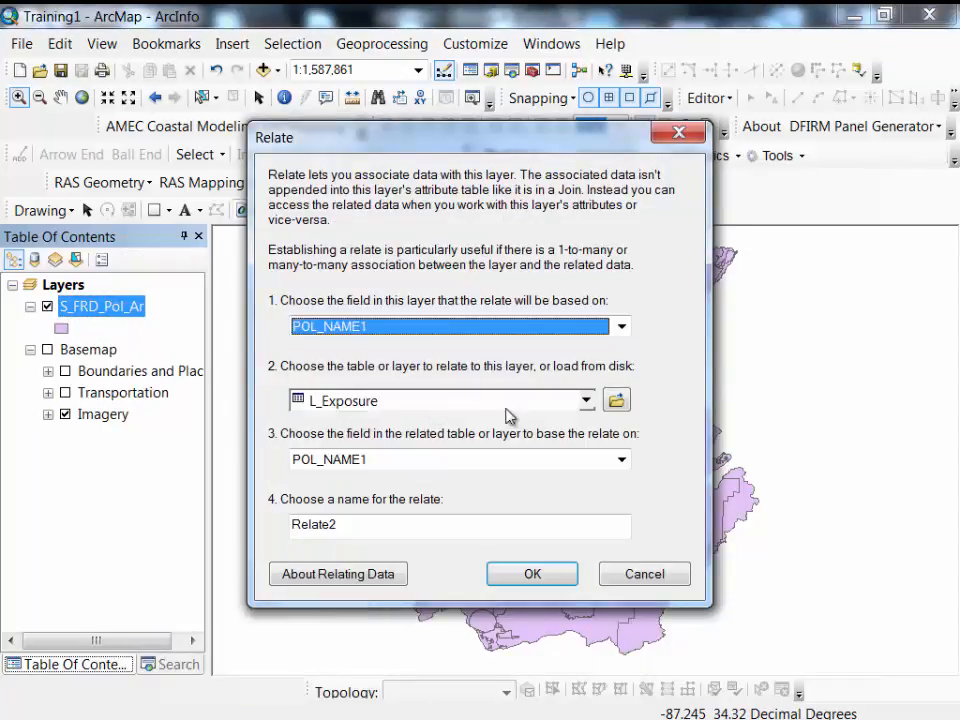
pyautogui.click(586, 402)
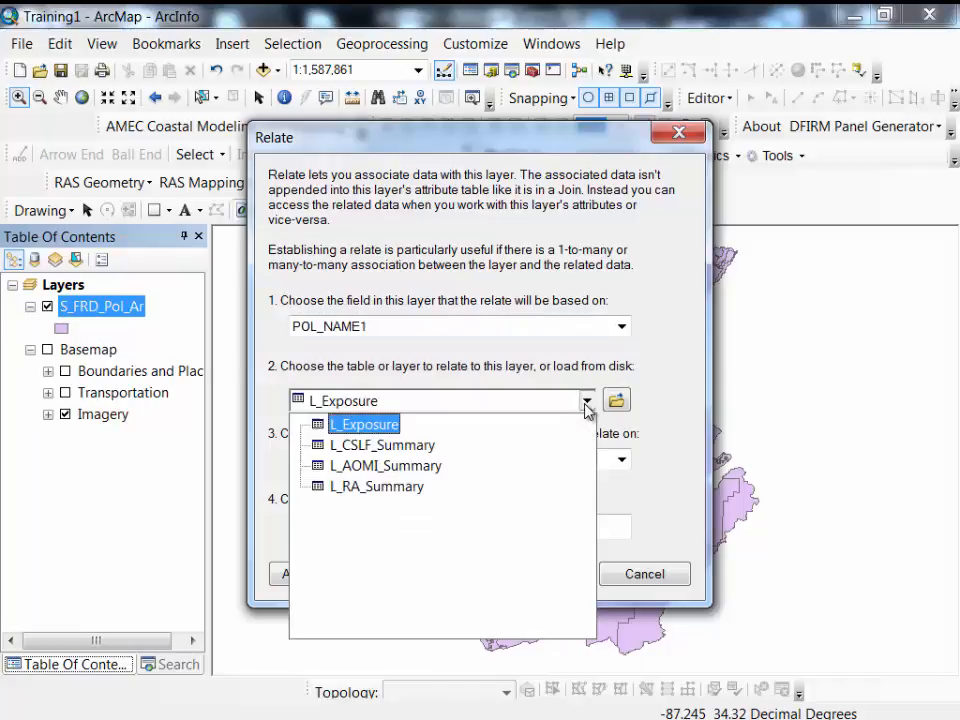
pyautogui.click(390, 450)
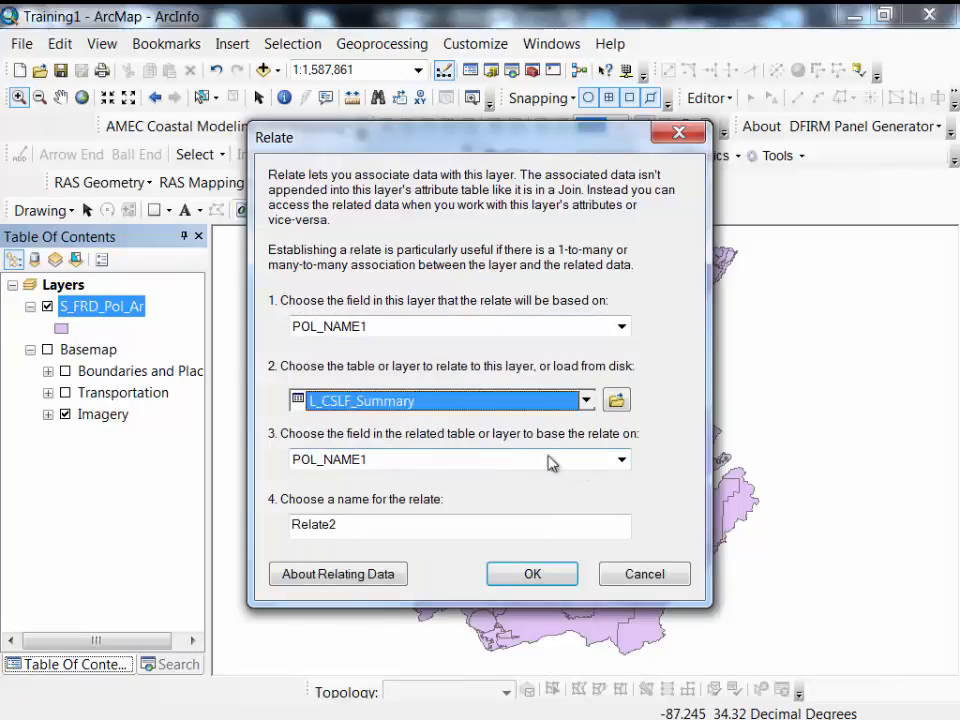
pyautogui.click(510, 573)
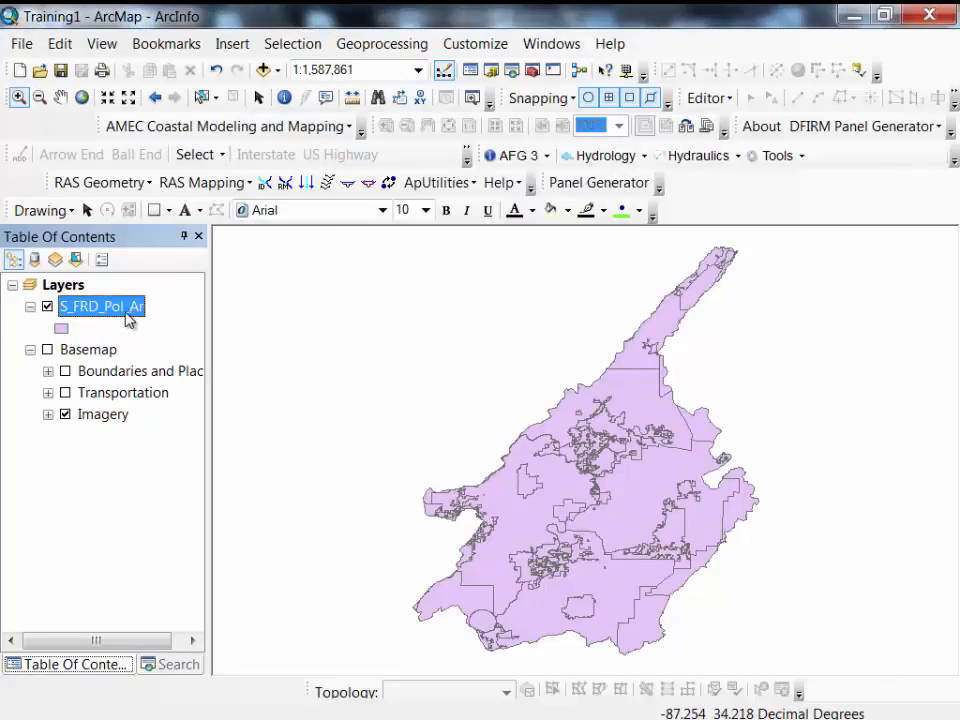
# Step: Create a third relate from S_FRD_Pol_Ar to the L_AOMI_Summary table, using POL_NAME1 as the field on both sides
pyautogui.rightClick(127, 313)
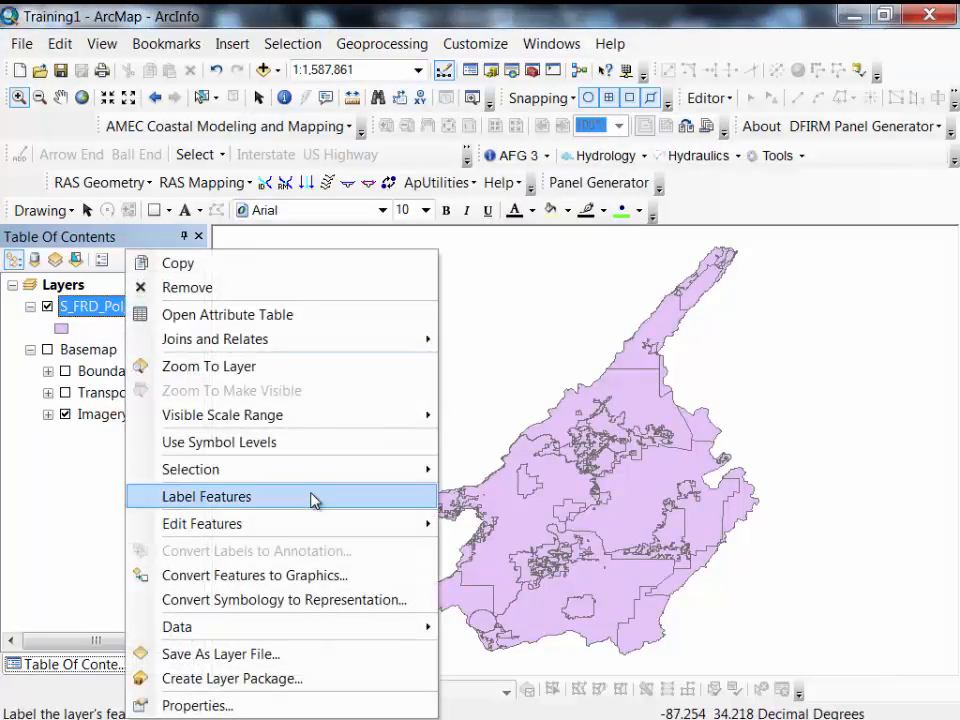
pyautogui.moveTo(364, 344)
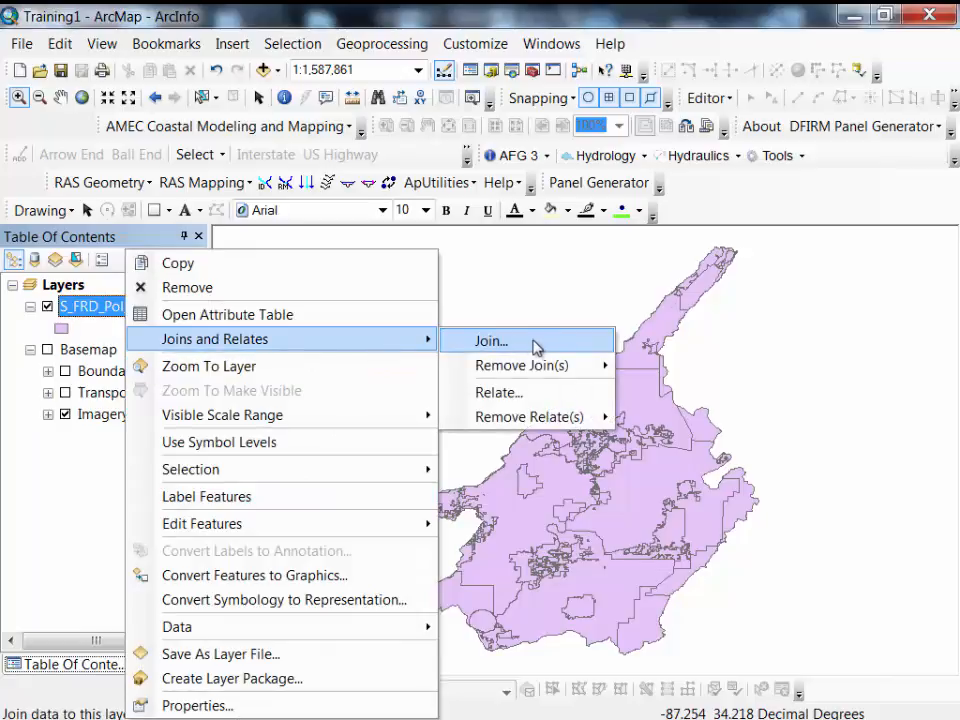
pyautogui.click(538, 393)
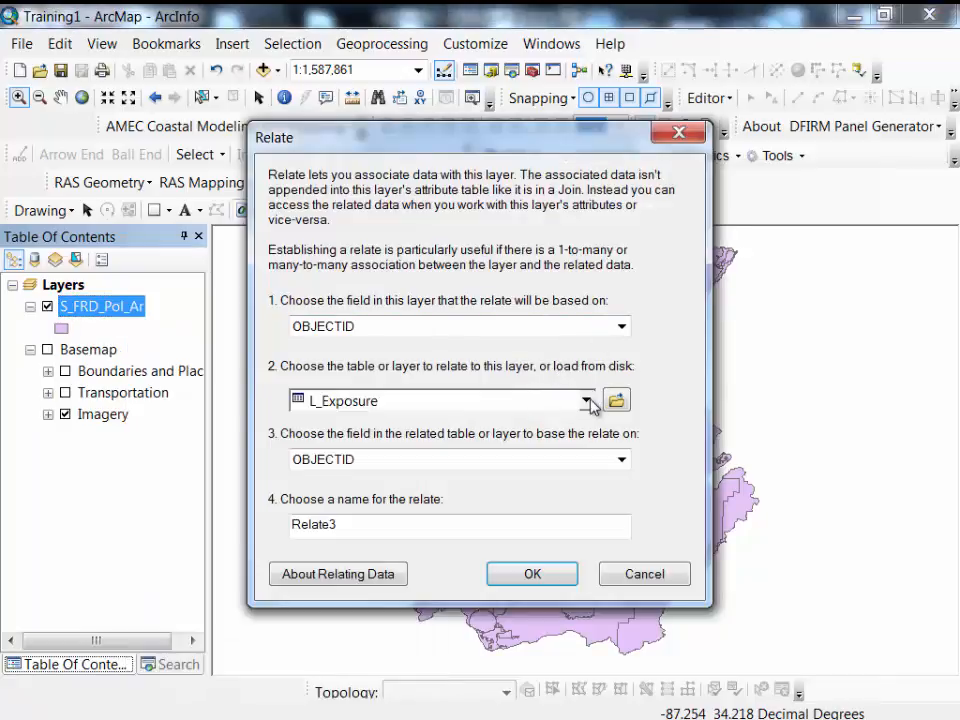
pyautogui.click(621, 326)
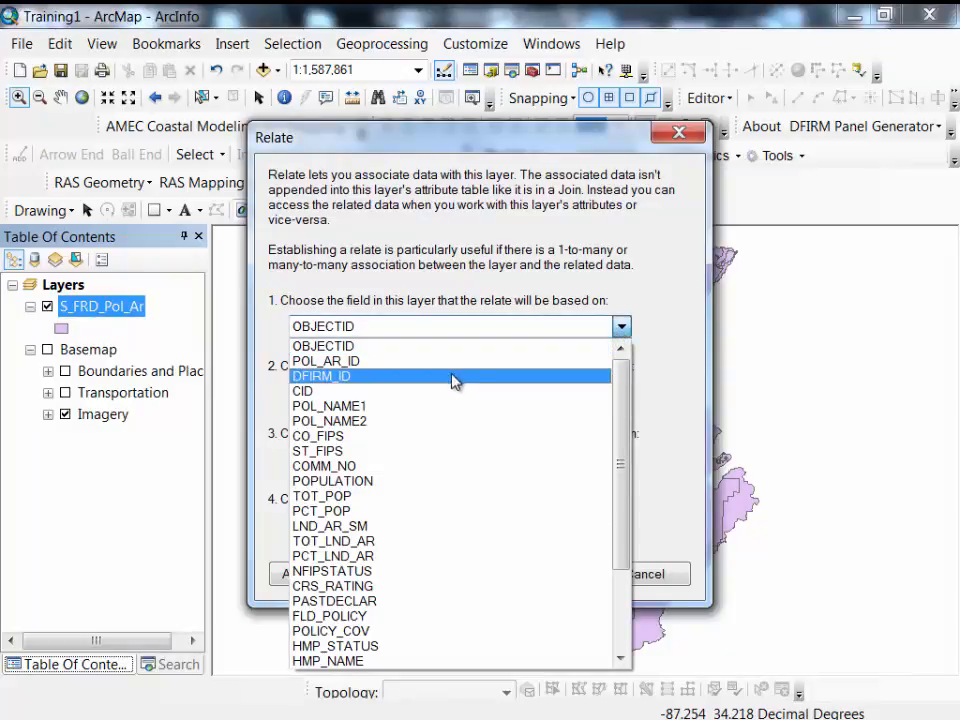
pyautogui.click(441, 406)
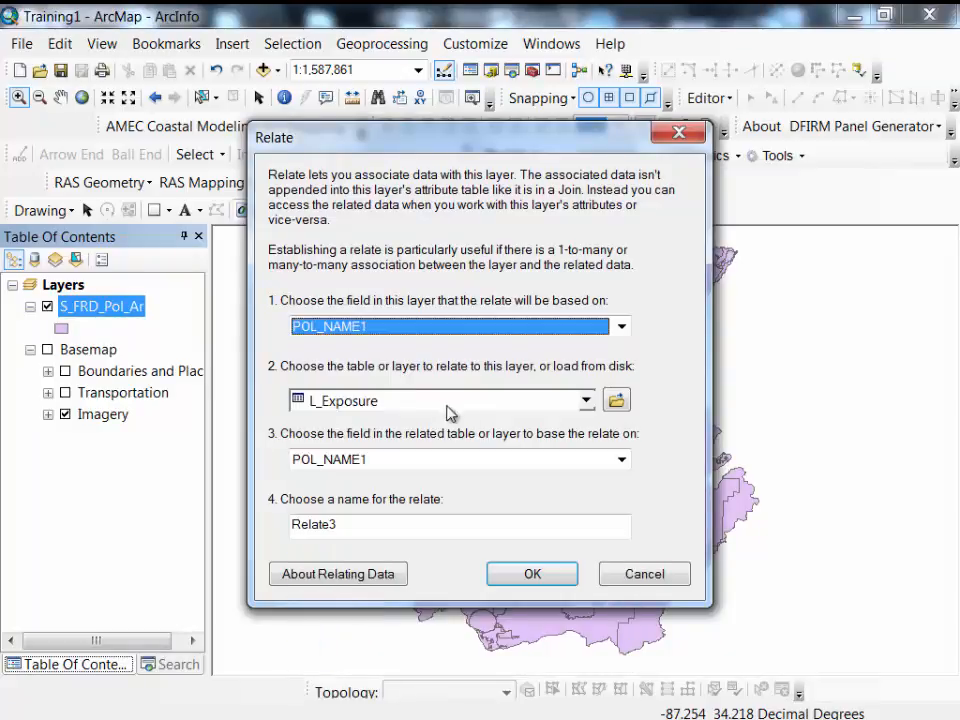
pyautogui.click(586, 401)
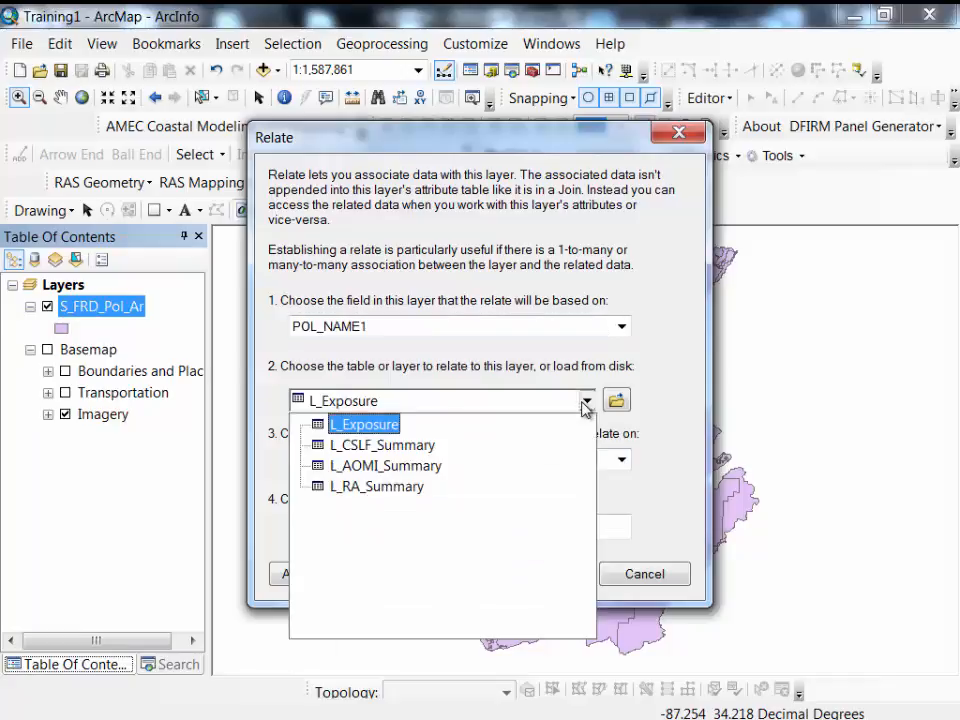
pyautogui.click(408, 466)
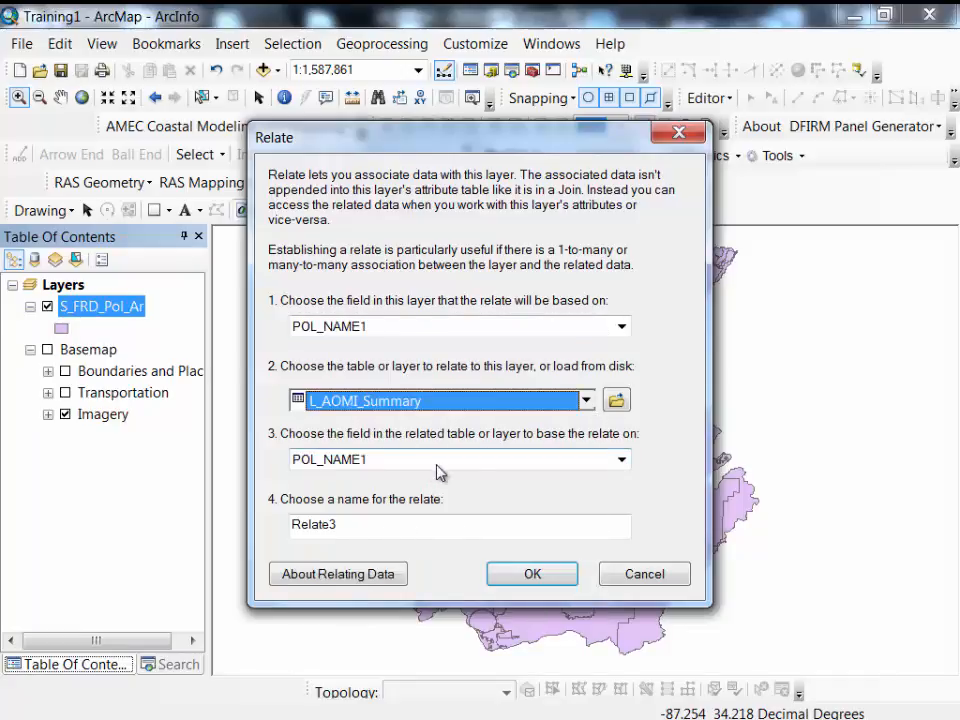
pyautogui.click(533, 576)
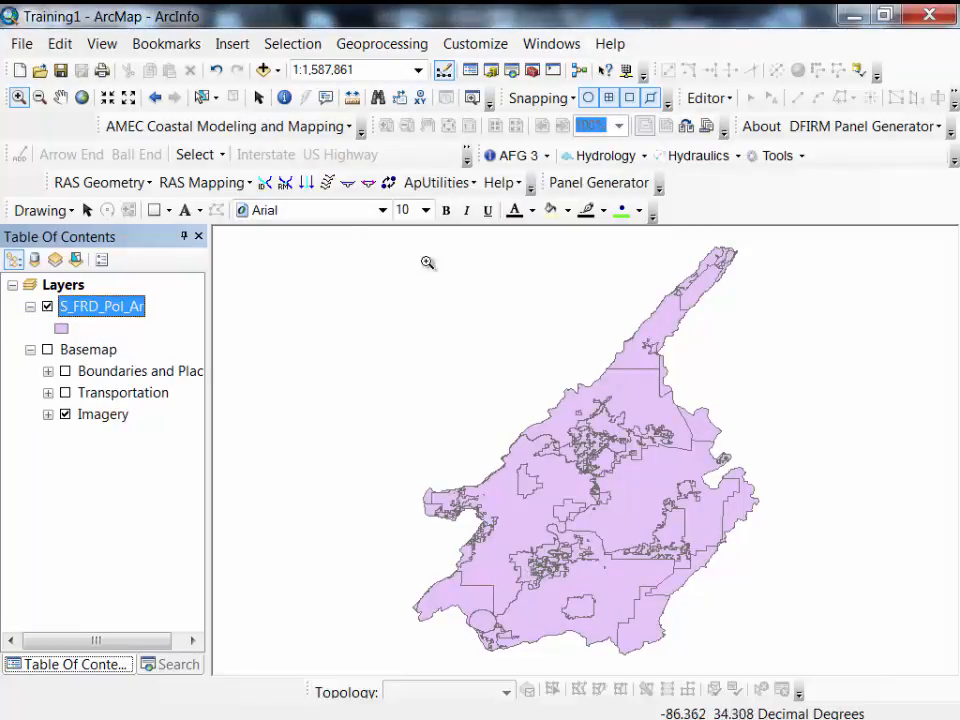
# Step: Create a fourth relate from S_FRD_Pol_Ar to the L_RA_Summary table, based on POL_NAME1 in both
pyautogui.rightClick(134, 308)
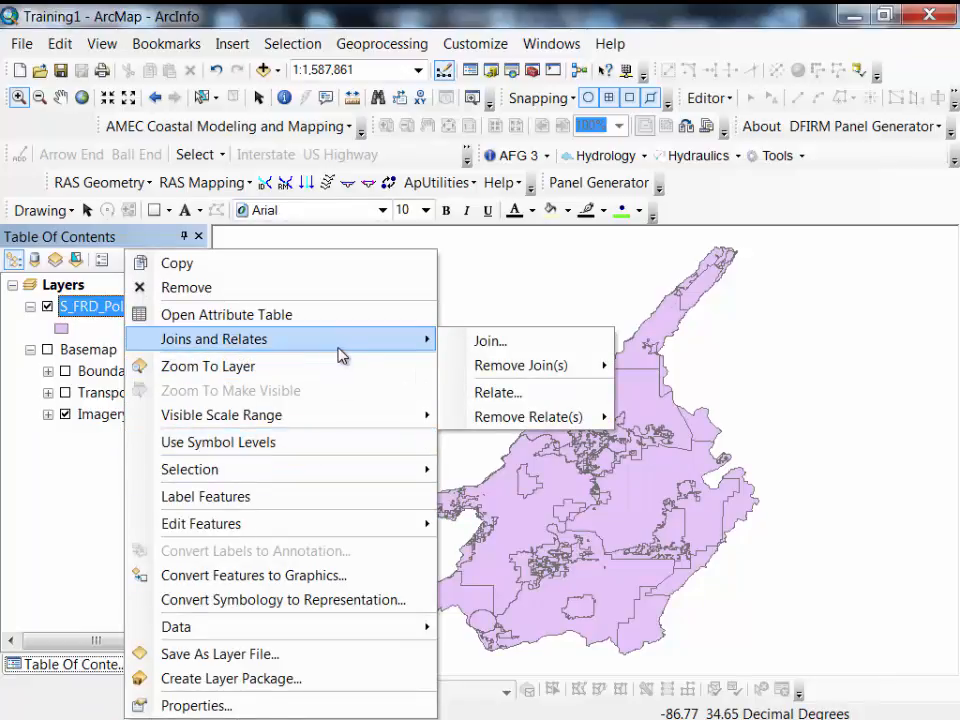
pyautogui.click(523, 391)
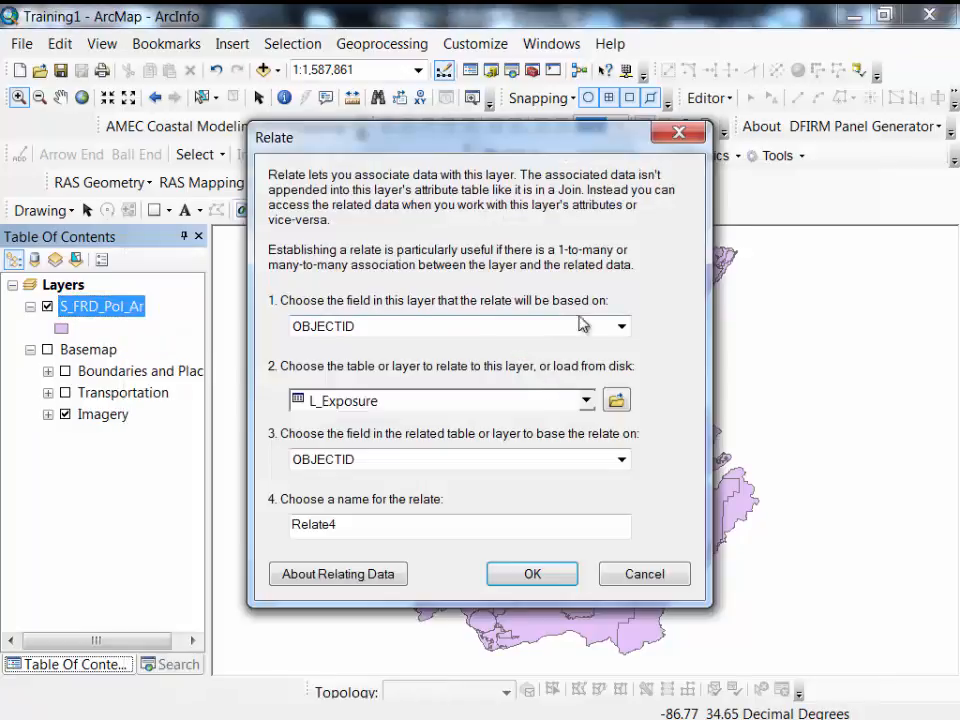
pyautogui.click(620, 328)
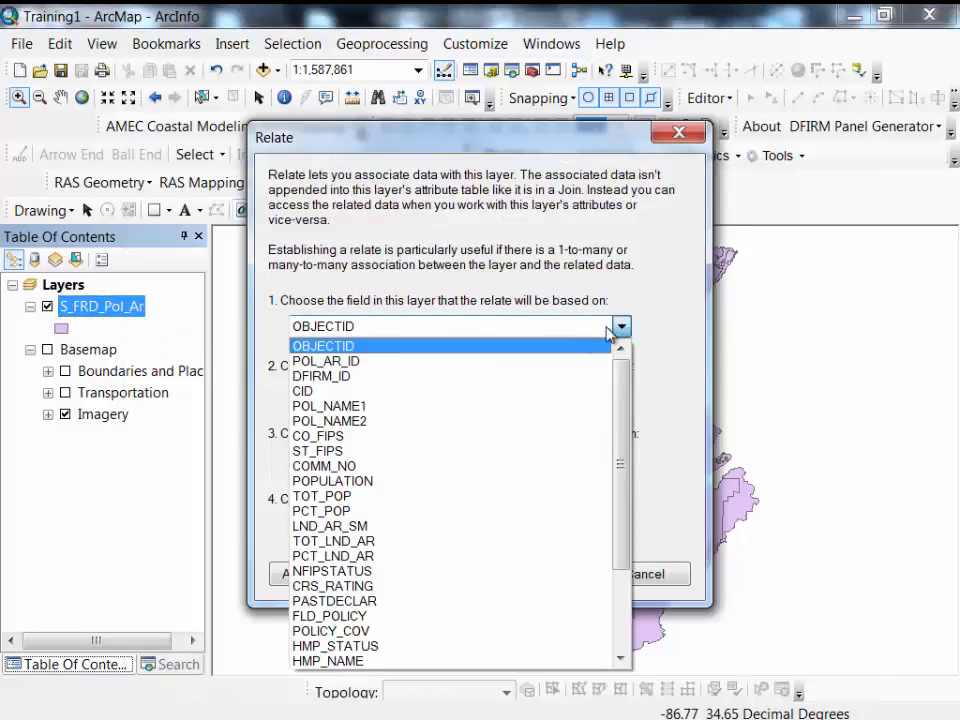
pyautogui.click(529, 405)
pyautogui.click(587, 401)
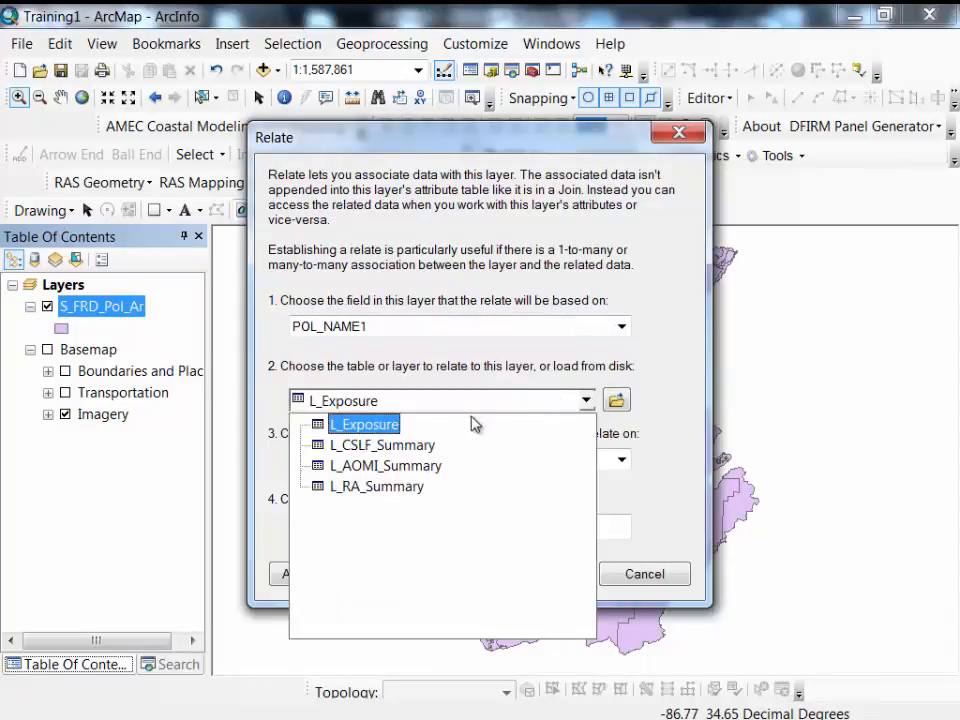
pyautogui.click(392, 488)
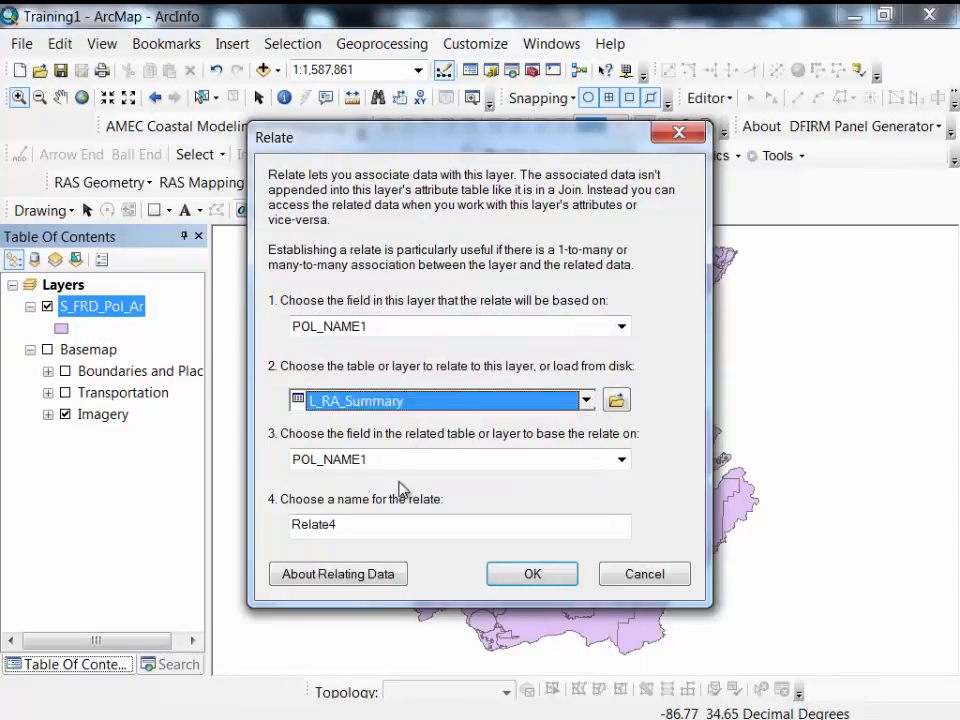
pyautogui.click(530, 574)
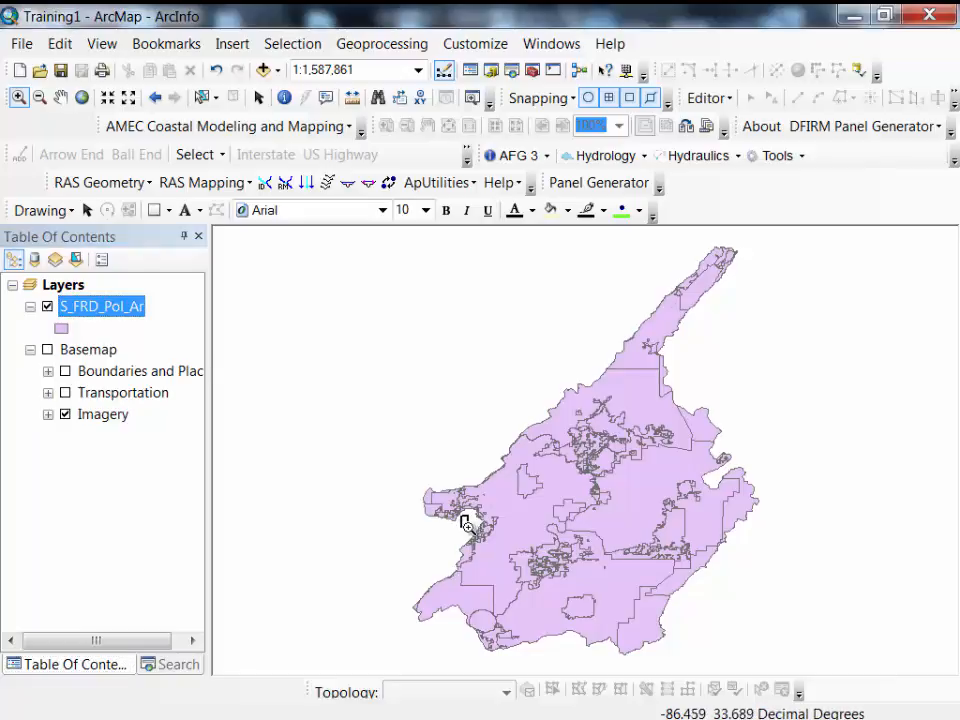
# Step: Identify the City of Pell City polygon in the southwestern part of the S_FRD_Pol_Ar layer
pyautogui.moveTo(465, 516); pyautogui.dragTo(626, 649)
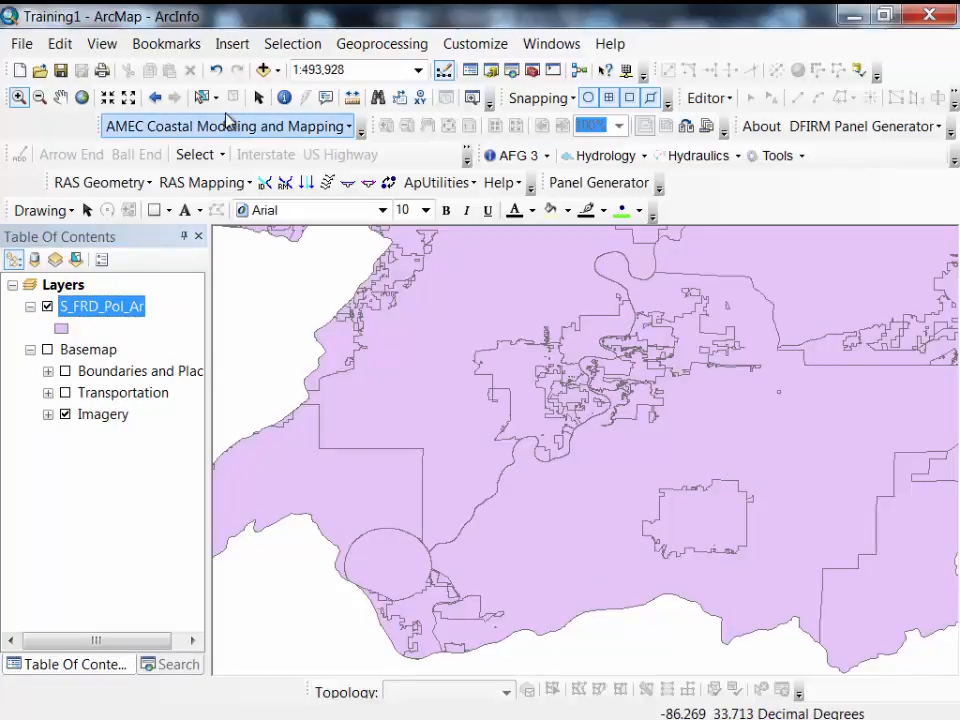
pyautogui.click(284, 97)
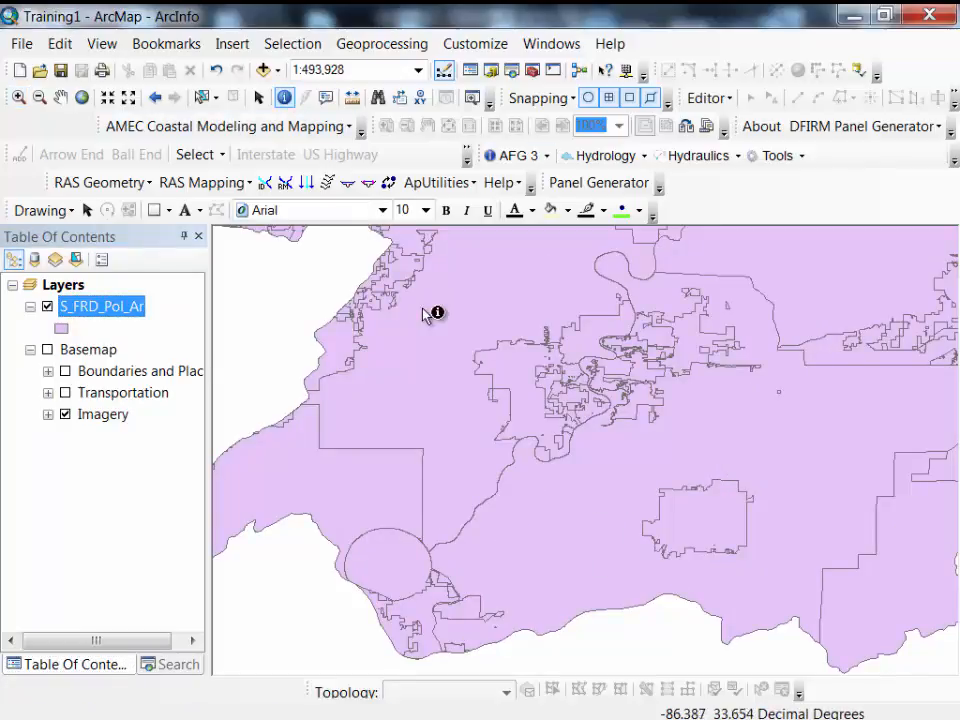
pyautogui.click(518, 382)
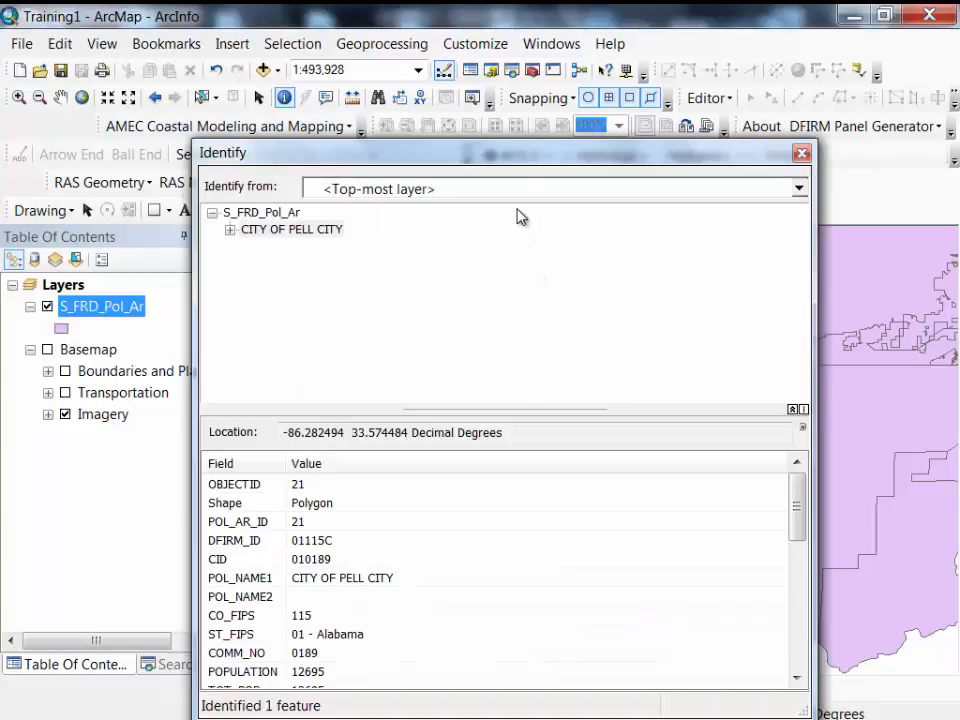
pyautogui.moveTo(483, 160); pyautogui.dragTo(520, 87)
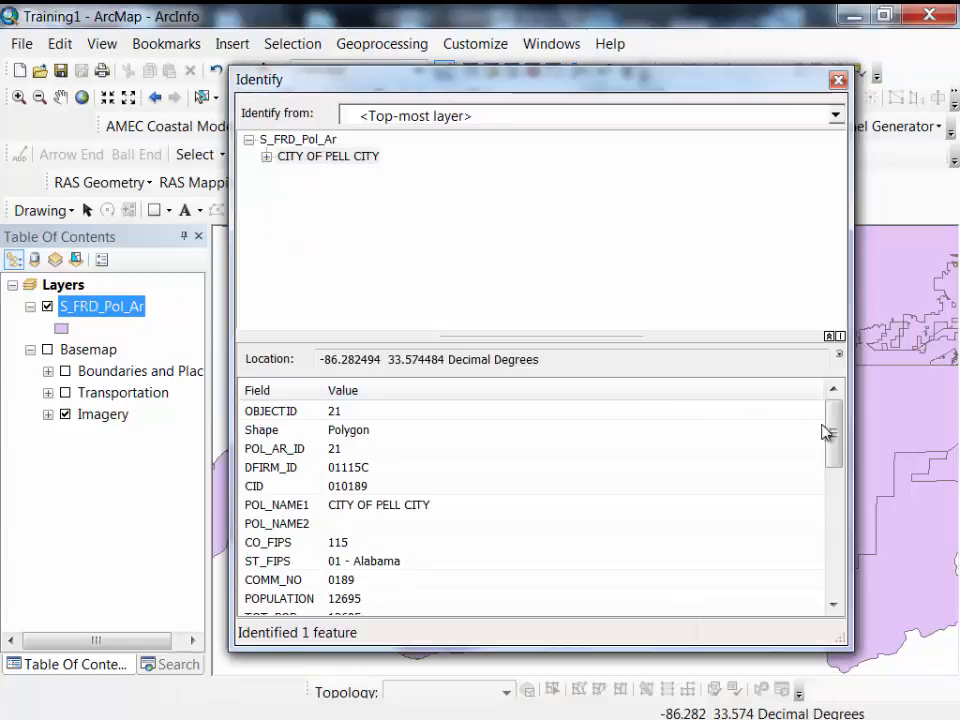
pyautogui.moveTo(828, 432); pyautogui.dragTo(446, 261)
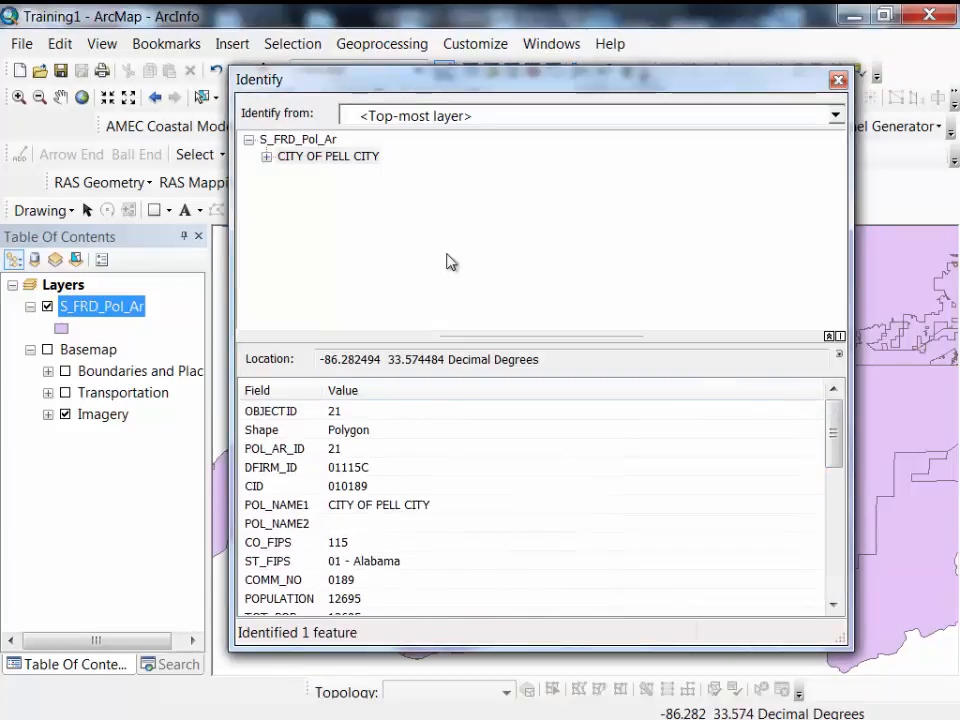
# Step: Expand the tables related to City of Pell City and view its L_Exposure record
pyautogui.click(267, 157)
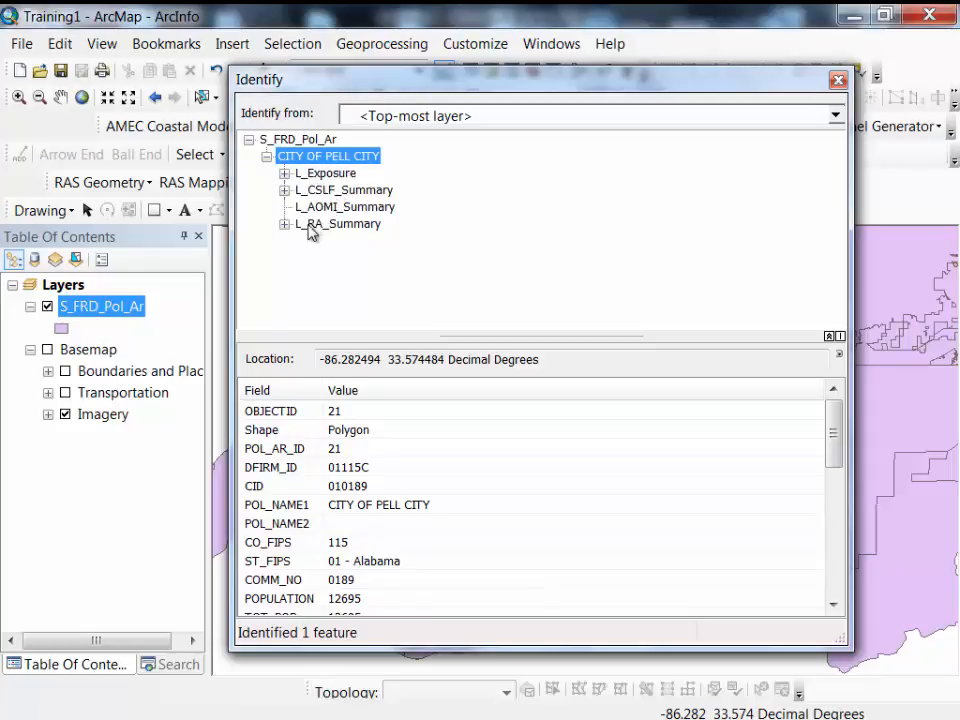
pyautogui.click(284, 173)
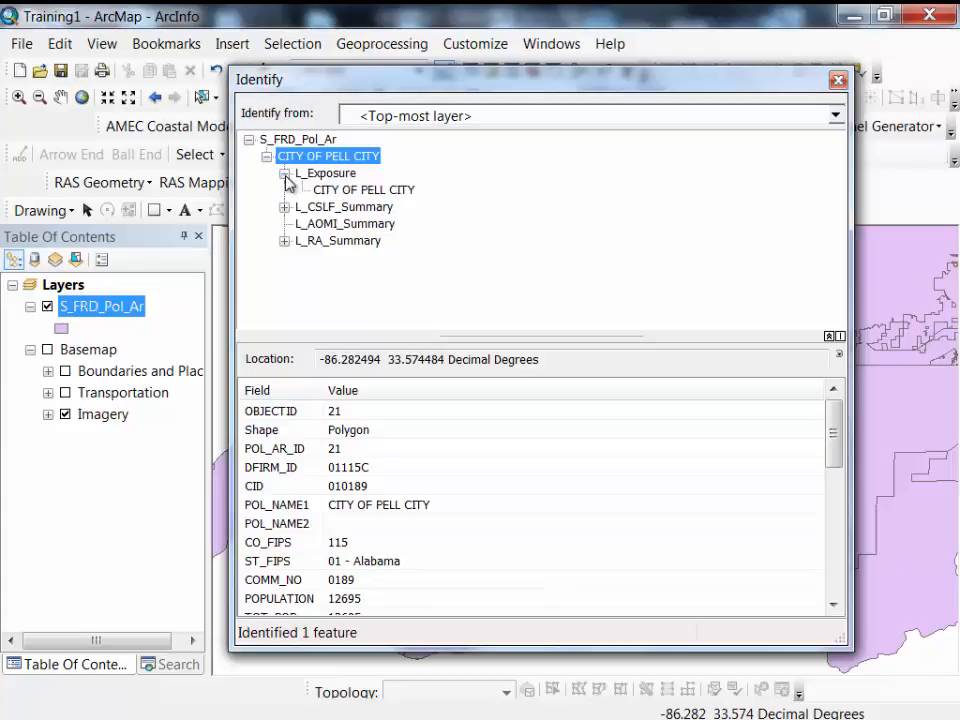
pyautogui.click(330, 190)
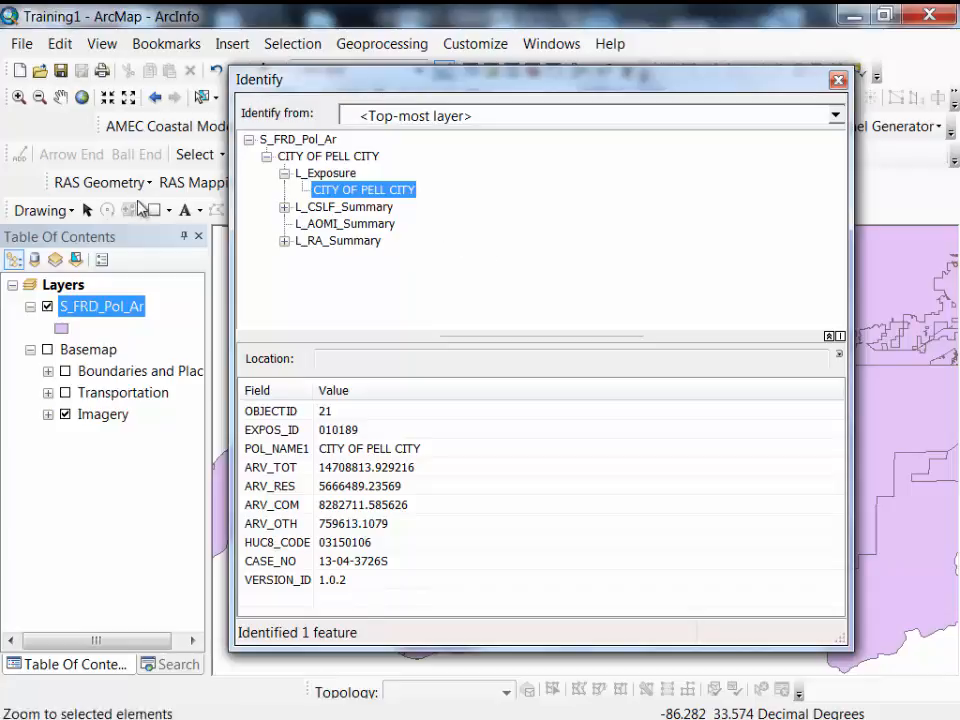
# Step: Examine each L_CSLF_Summary record related to City of Pell City, and check L_AOMI_Summary for related records
pyautogui.click(284, 173)
pyautogui.click(284, 190)
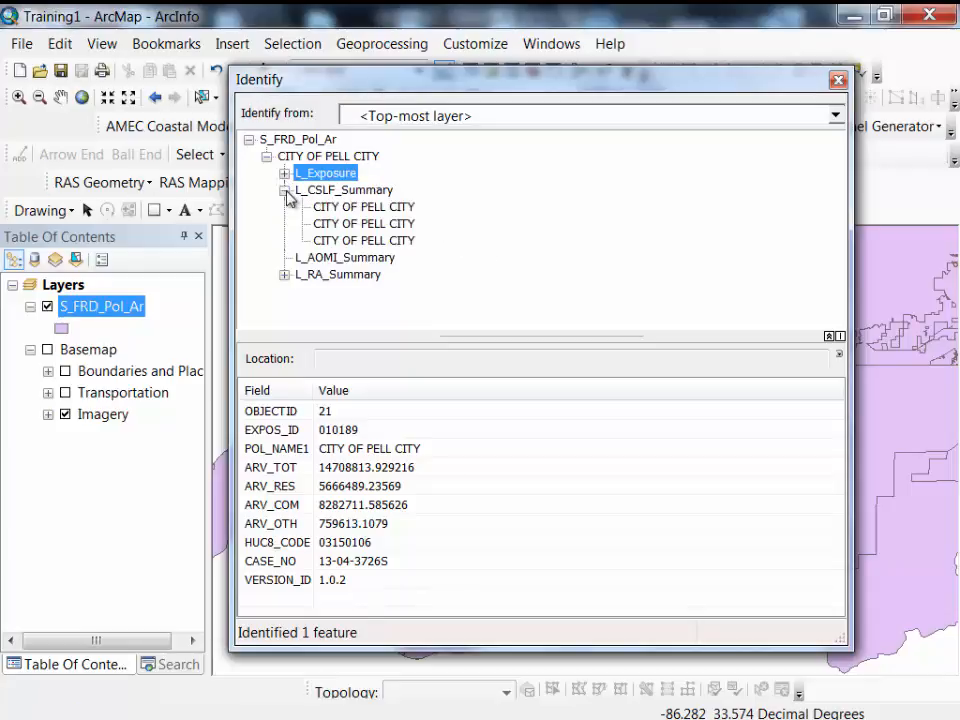
pyautogui.click(337, 207)
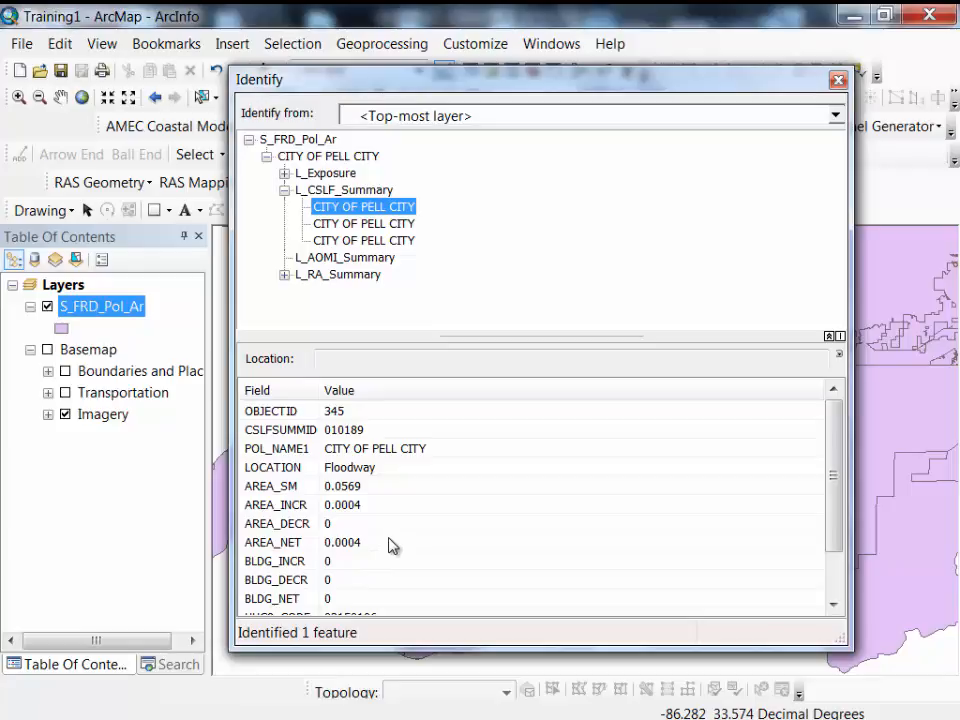
pyautogui.click(336, 224)
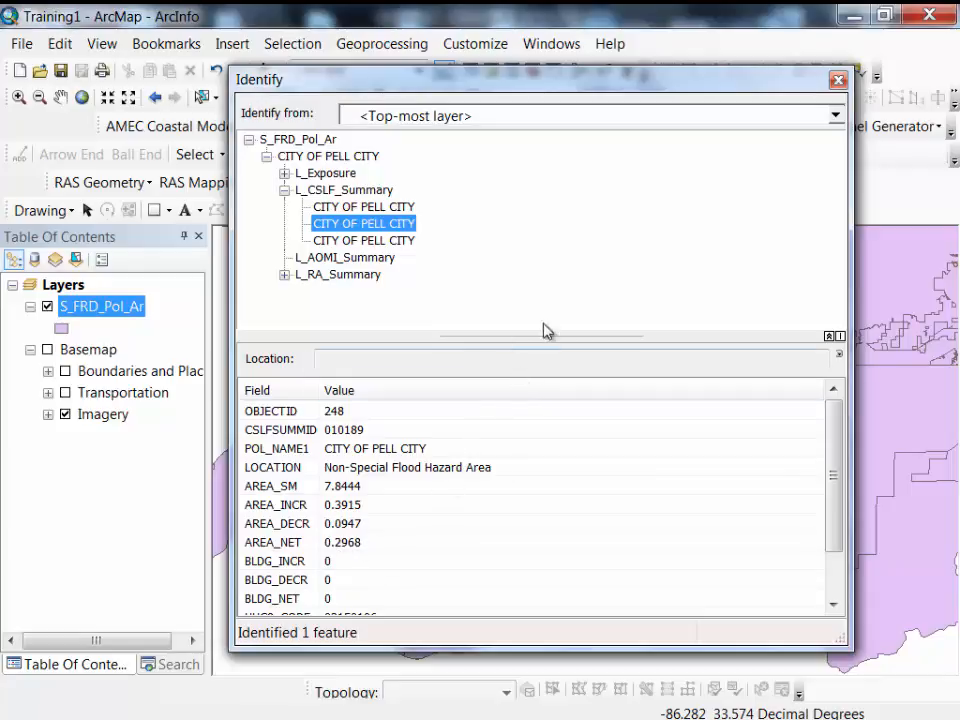
pyautogui.click(325, 241)
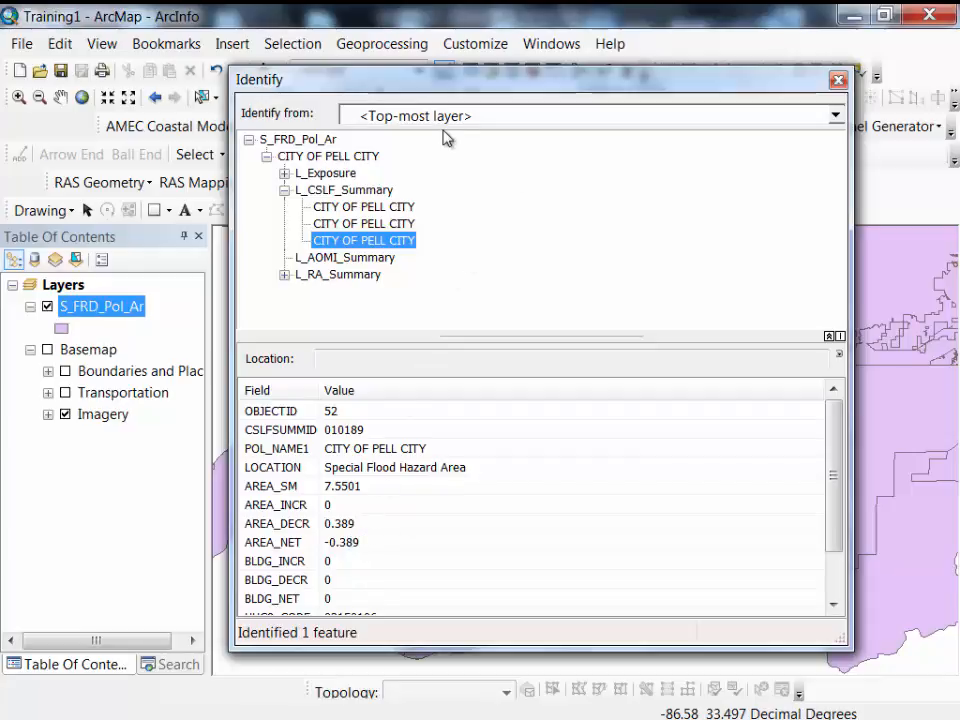
pyautogui.click(327, 262)
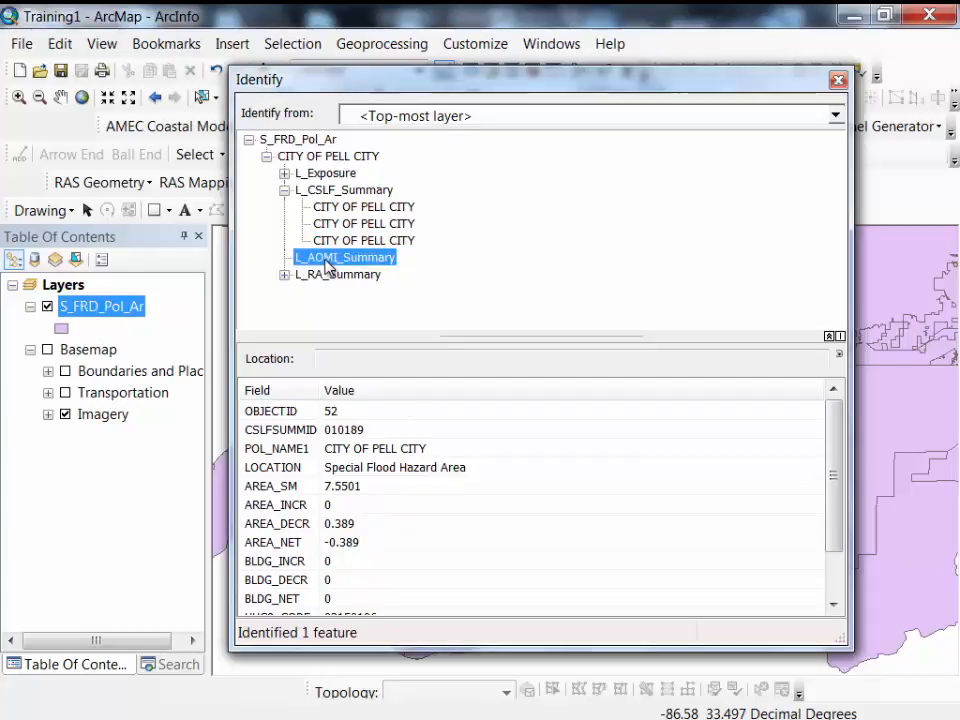
pyautogui.click(285, 190)
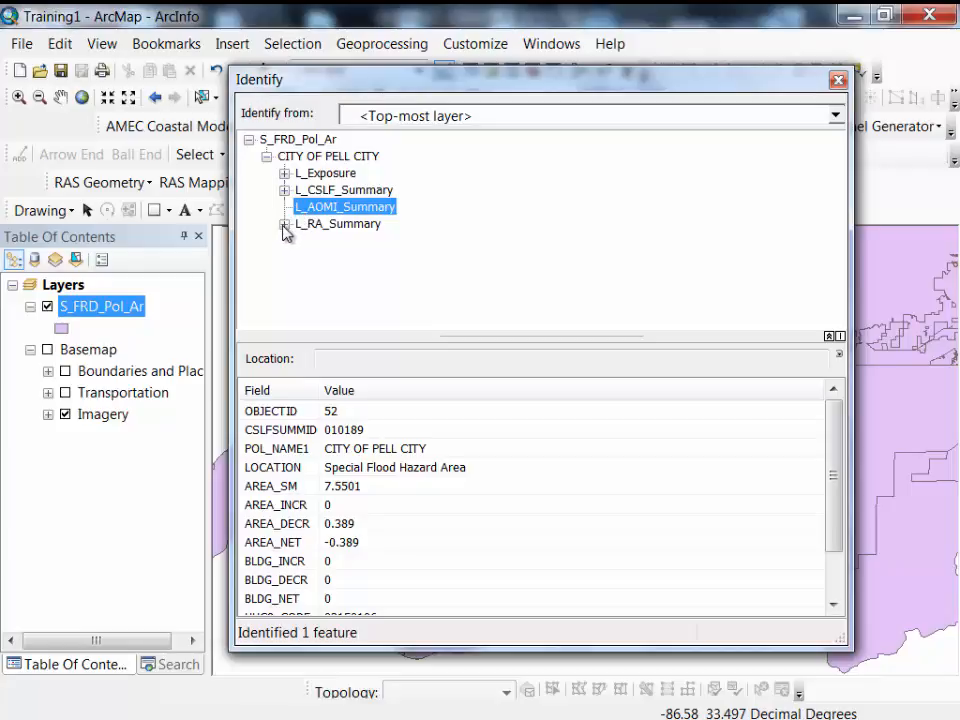
# Step: Examine the first L_RA_Summary record for City of Pell City, going through its loss fields from TOT_LOSSES to BUS_DISRPT
pyautogui.click(284, 224)
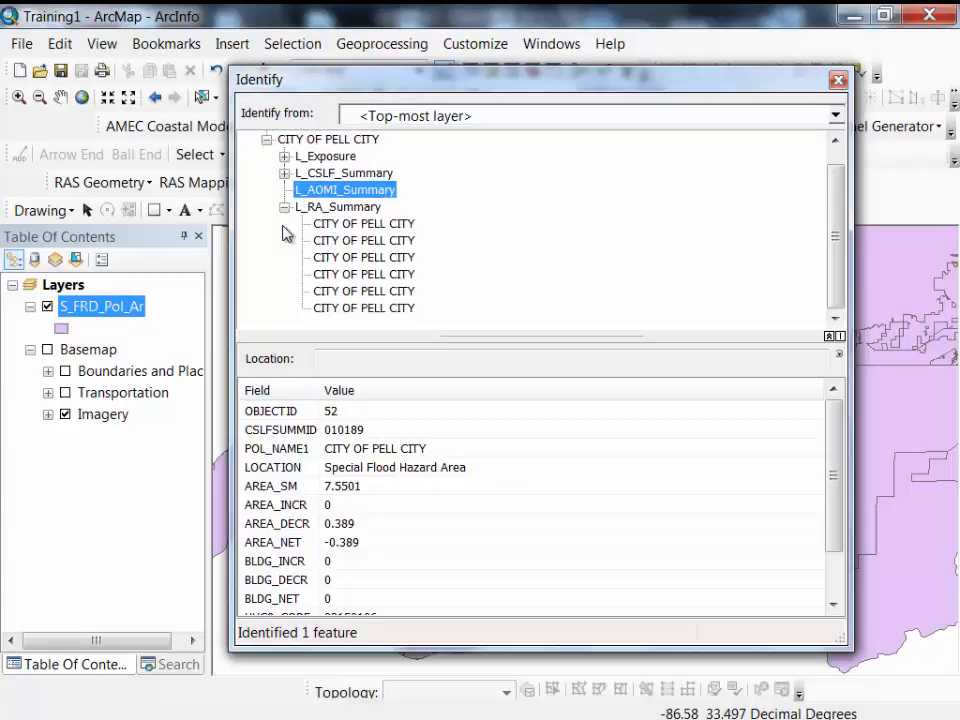
pyautogui.click(340, 224)
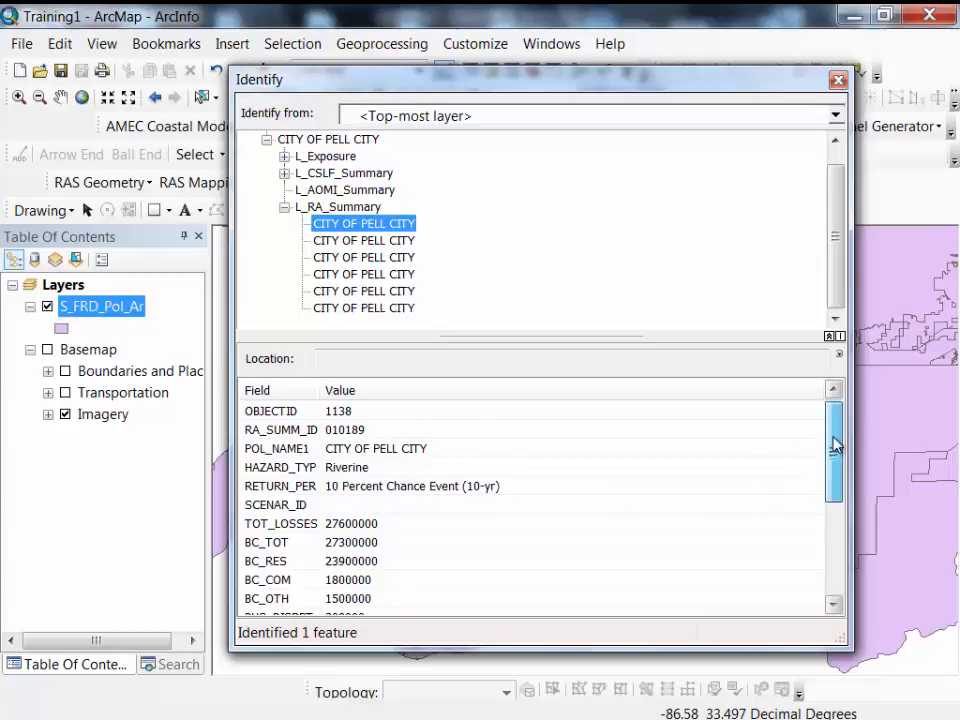
pyautogui.moveTo(831, 443); pyautogui.dragTo(613, 475)
pyautogui.click(399, 451)
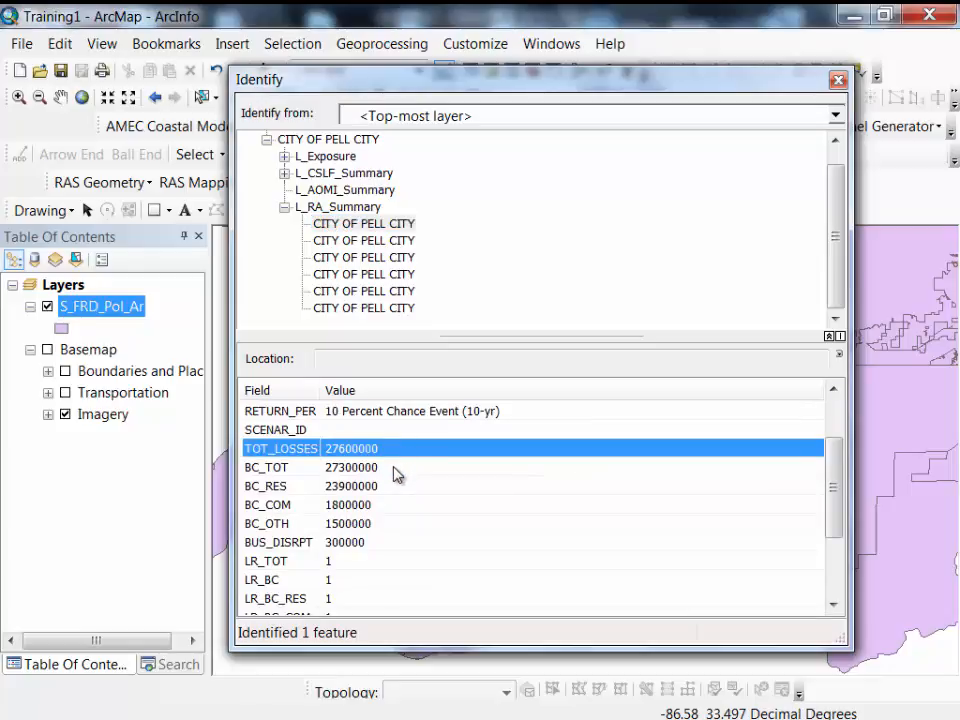
pyautogui.click(397, 467)
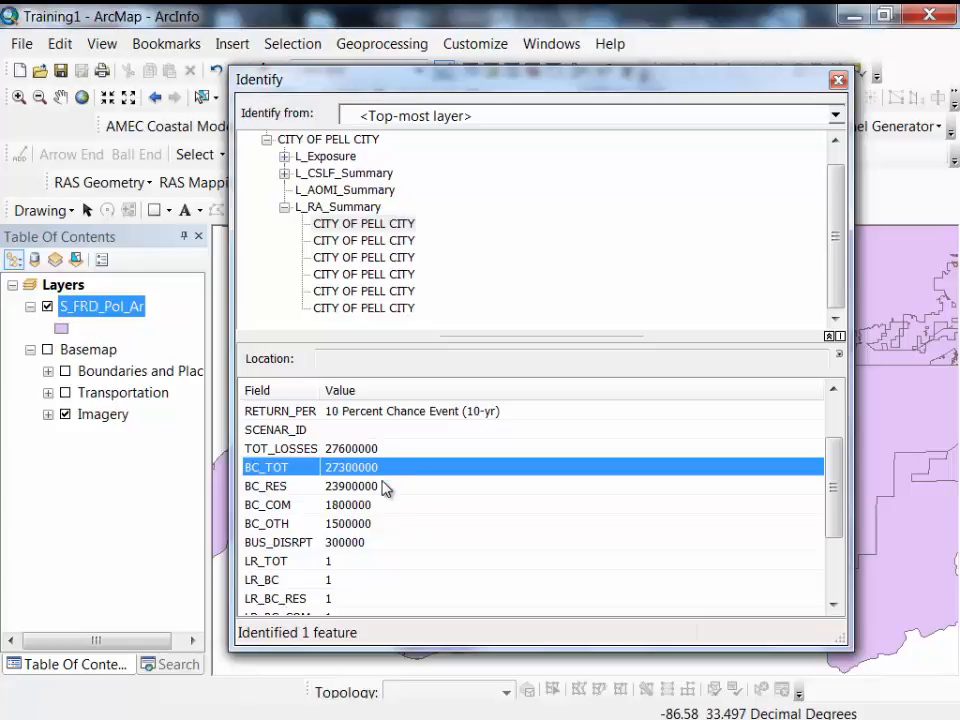
pyautogui.click(384, 489)
pyautogui.click(381, 509)
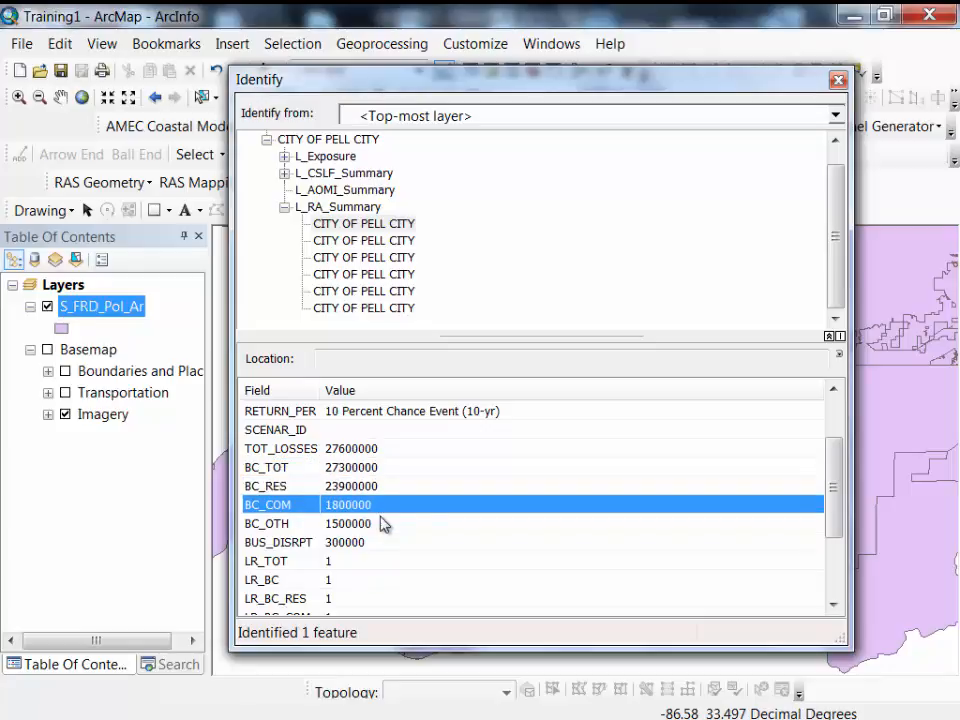
pyautogui.click(385, 530)
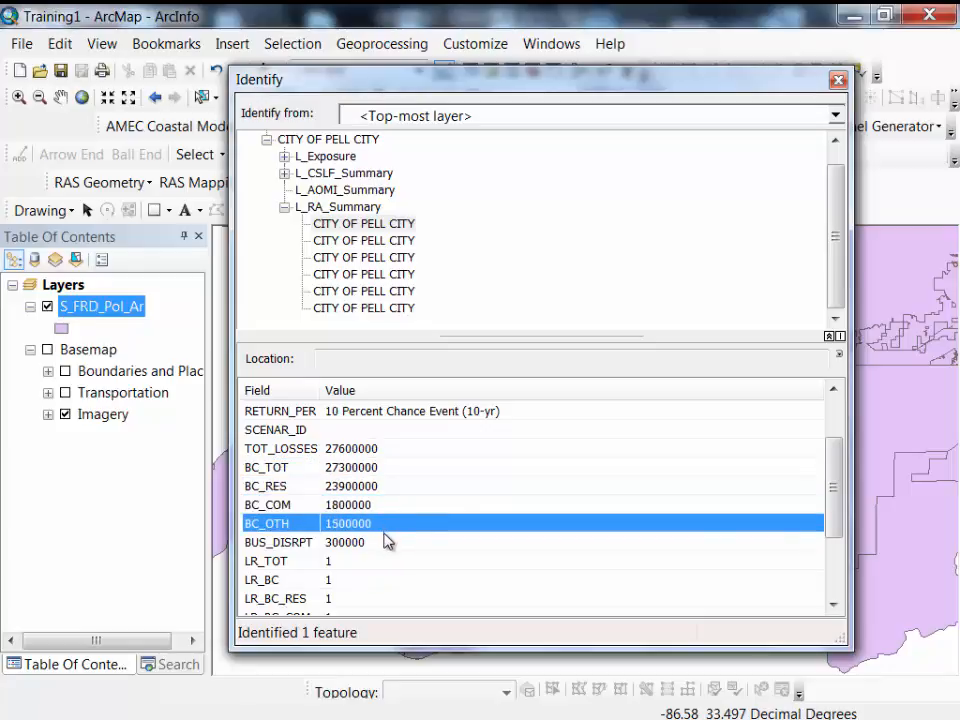
pyautogui.click(383, 545)
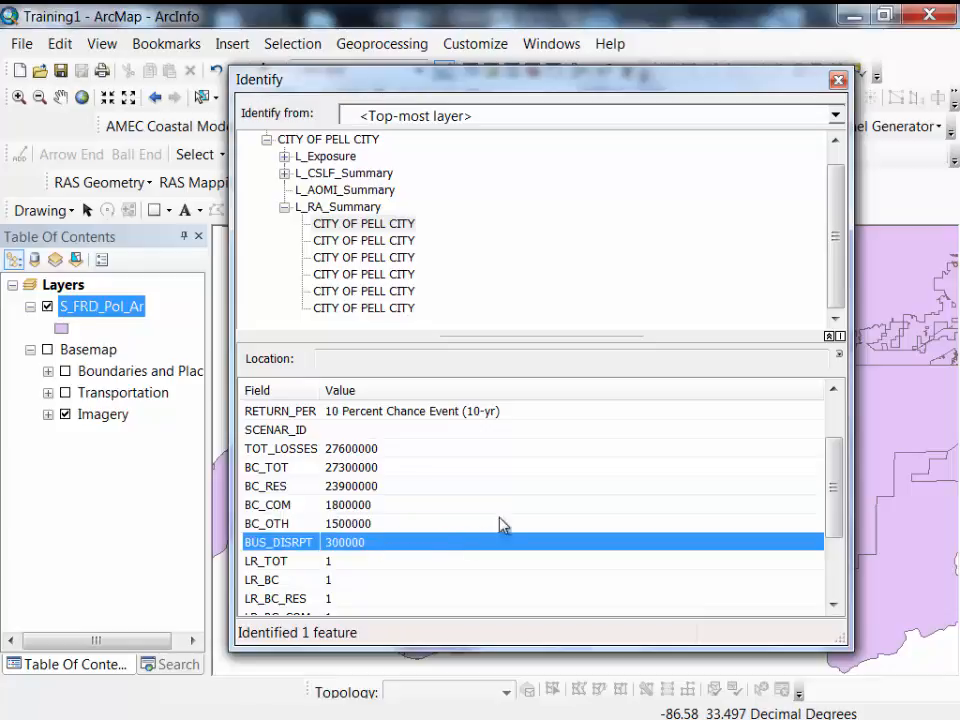
# Step: Examine the second L_RA_Summary record for City of Pell City, going through its loss fields from TOT_LOSSES to BUS_DISRPT
pyautogui.click(403, 243)
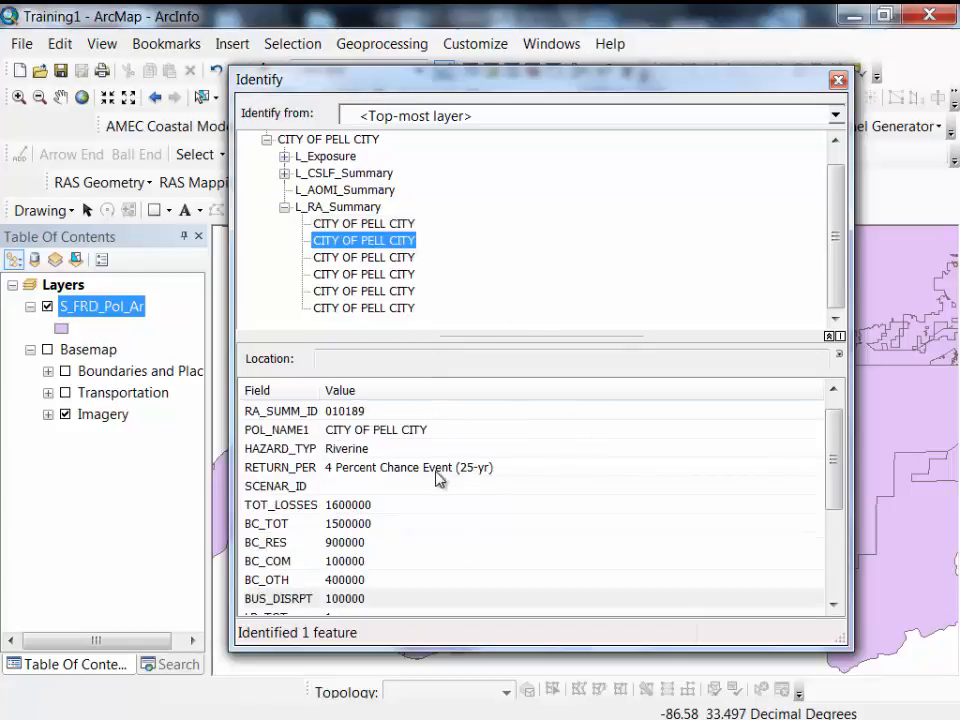
pyautogui.click(375, 505)
pyautogui.click(366, 524)
pyautogui.click(364, 542)
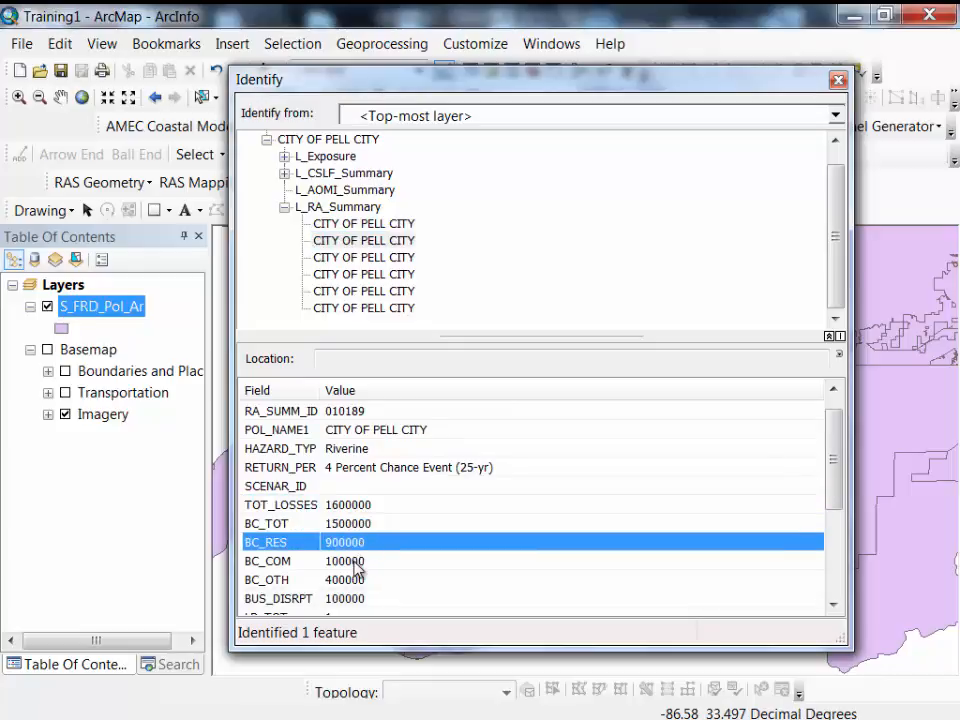
pyautogui.click(357, 562)
pyautogui.click(358, 580)
pyautogui.click(358, 598)
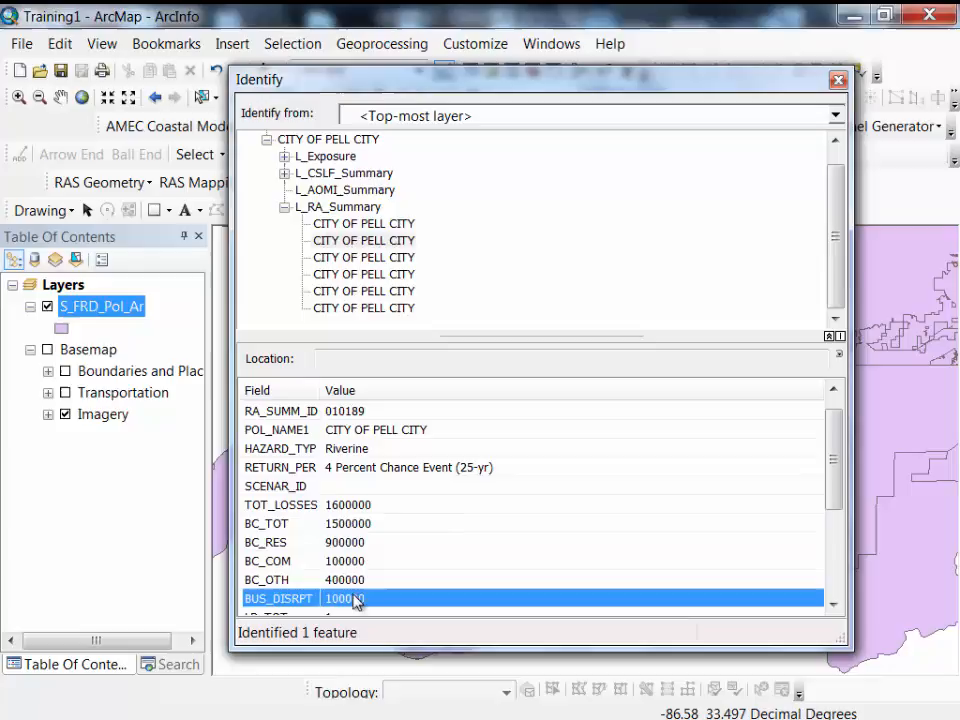
# Step: View the third, fourth and fifth L_RA_Summary records for City of Pell City, checking their return periods and loss fields
pyautogui.click(407, 258)
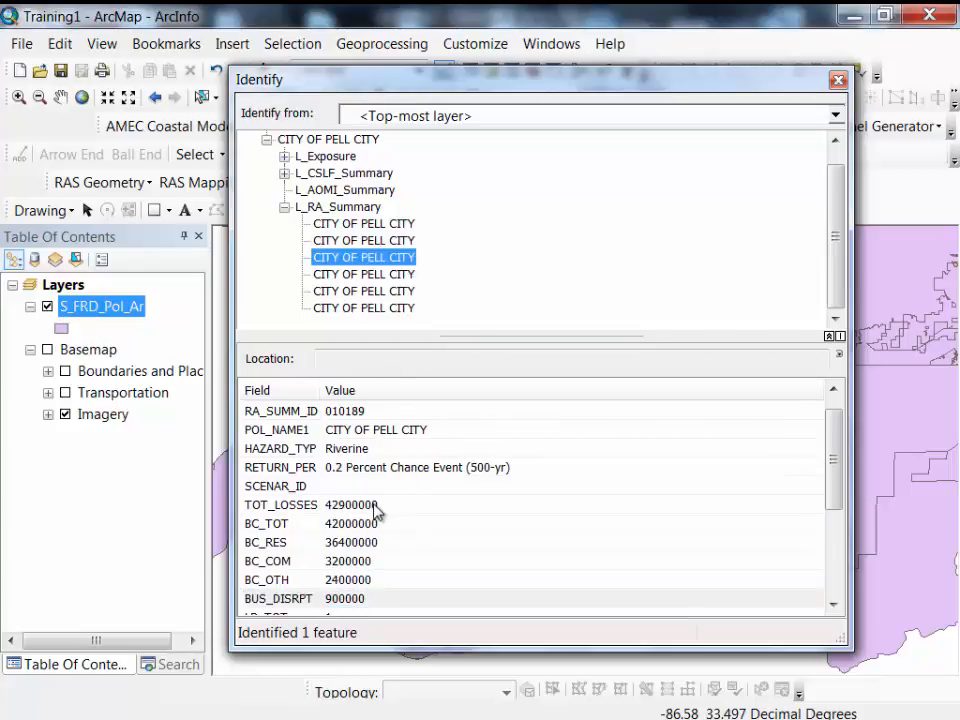
pyautogui.click(407, 274)
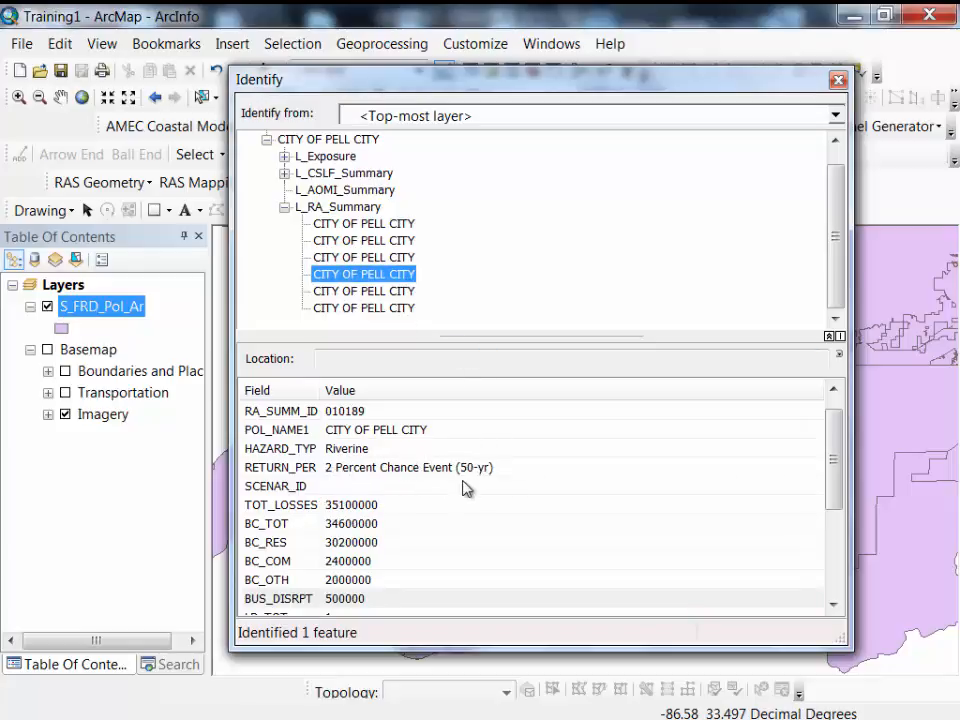
pyautogui.click(364, 507)
pyautogui.click(362, 525)
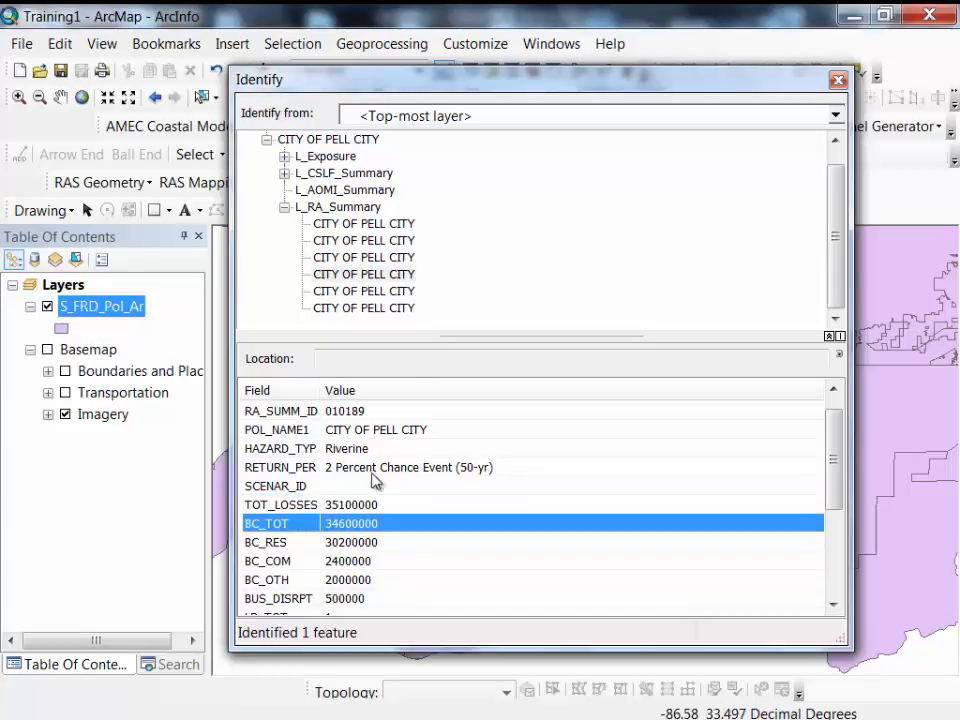
pyautogui.click(395, 292)
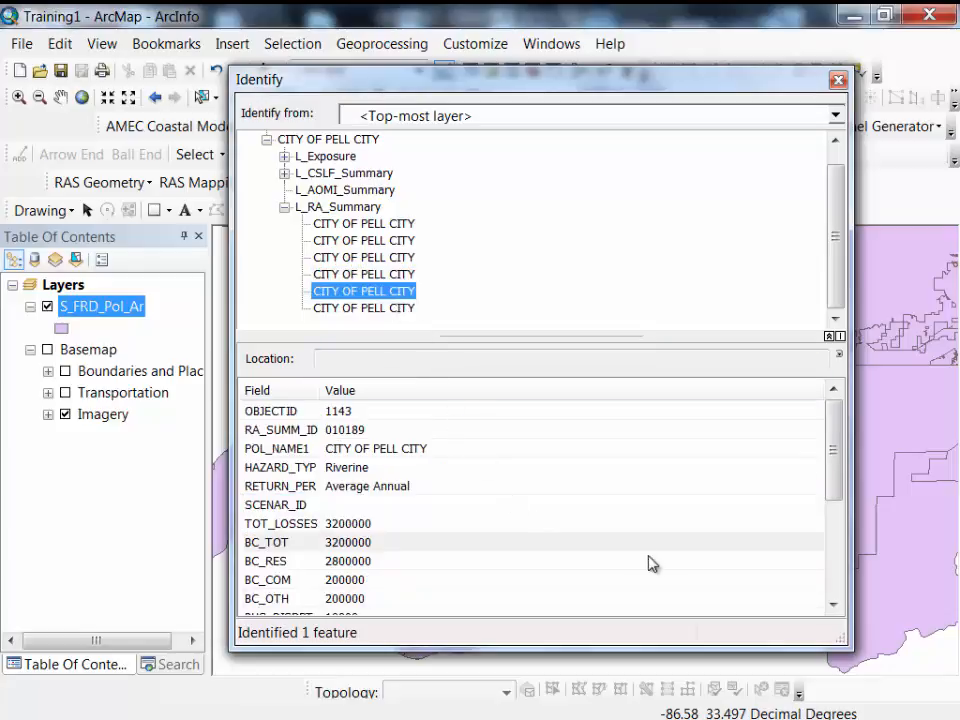
pyautogui.moveTo(836, 461); pyautogui.dragTo(776, 475)
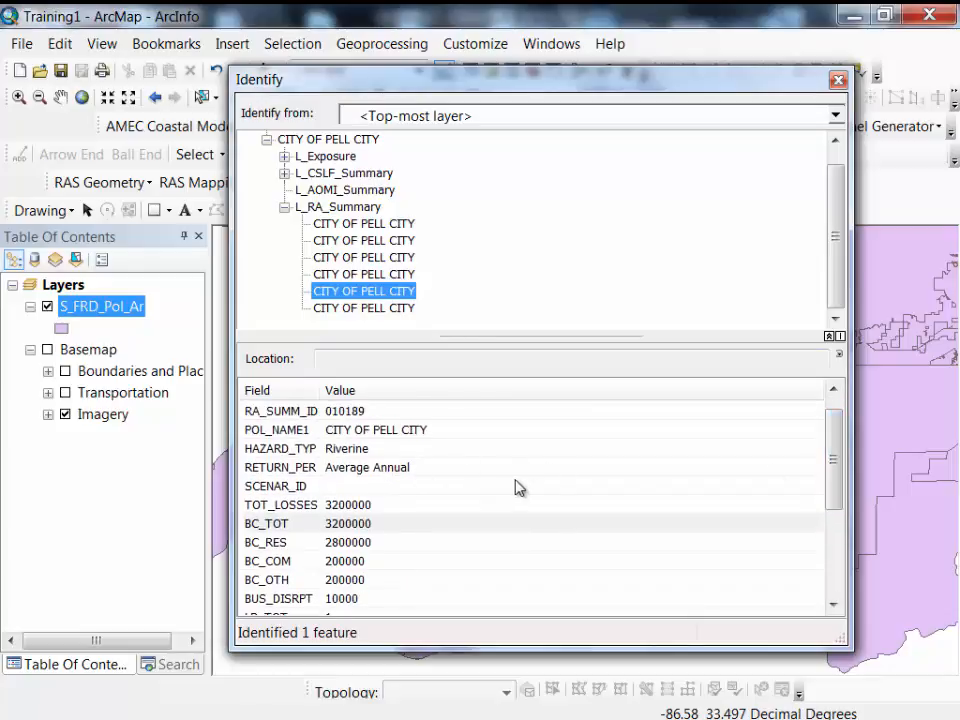
# Step: Examine the loss fields from TOT_LOSSES to BUS_DISRPT in City of Pell City's last L_RA_Summary record, and close the Identify results
pyautogui.click(403, 309)
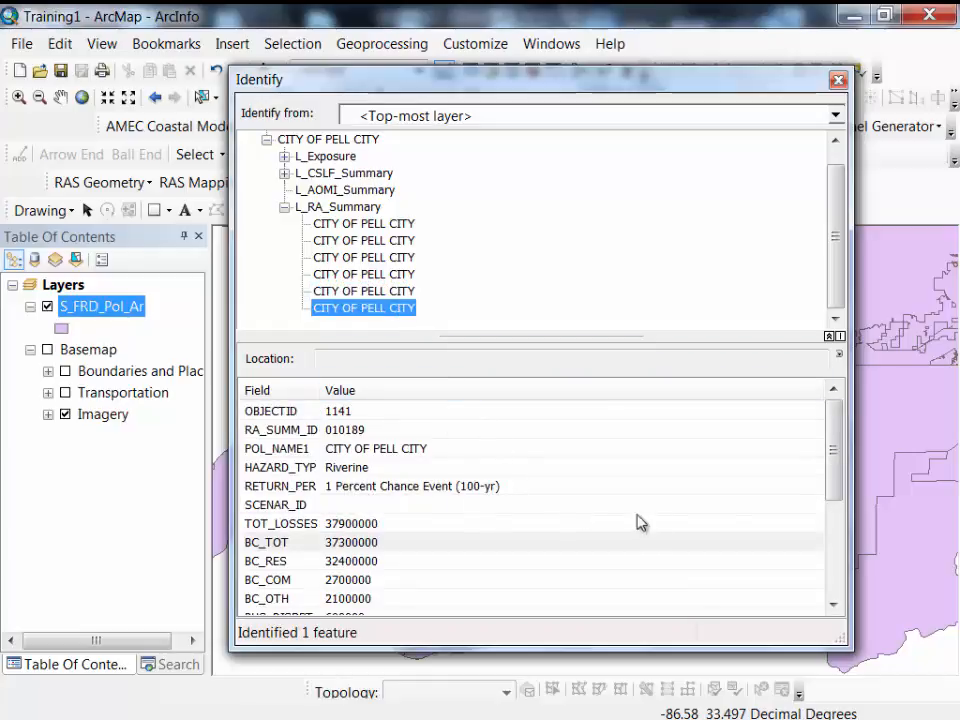
pyautogui.moveTo(835, 446); pyautogui.dragTo(821, 497)
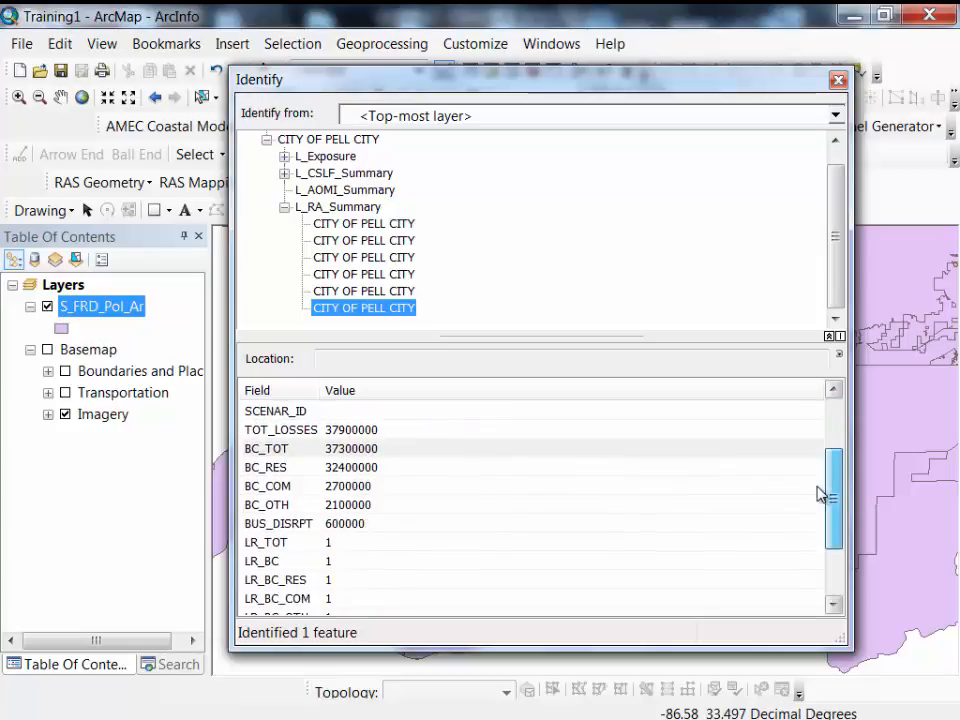
pyautogui.click(351, 431)
pyautogui.click(357, 453)
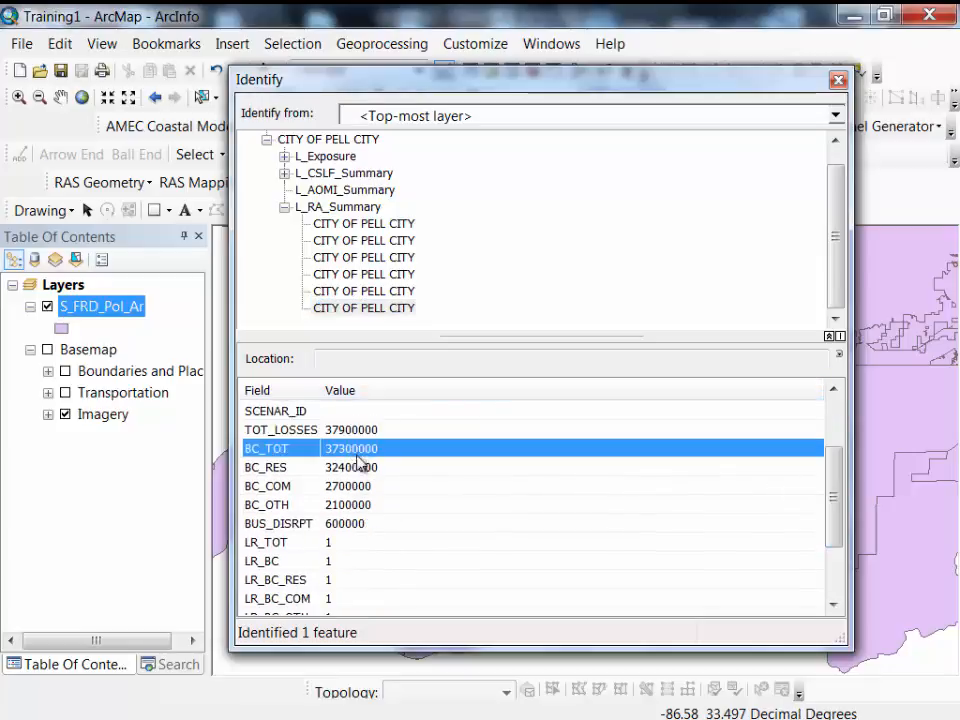
pyautogui.click(357, 468)
pyautogui.click(356, 485)
pyautogui.click(356, 505)
pyautogui.click(349, 522)
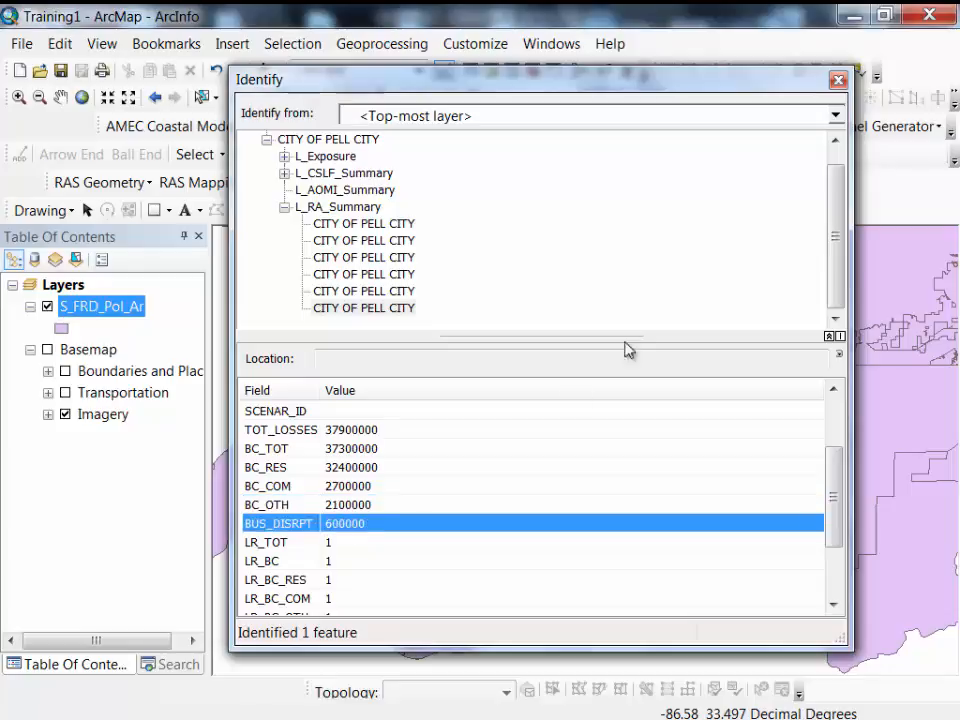
pyautogui.click(838, 80)
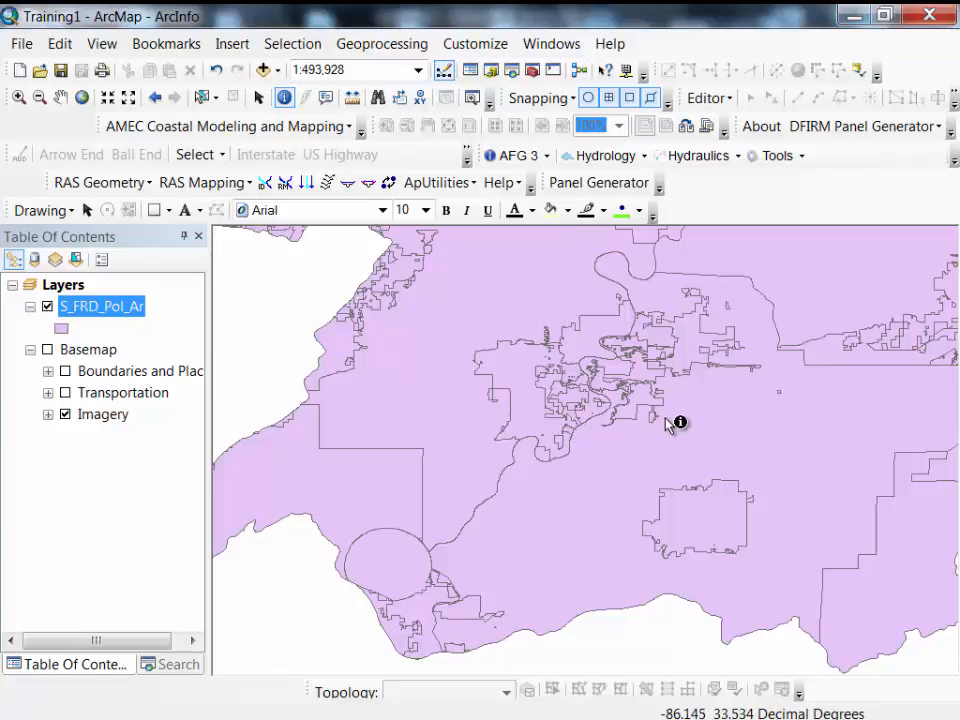
# Step: Identify the Calhoun County polygon in S_FRD_Pol_Ar and examine each of its related L_AOMI_Summary records
pyautogui.click(802, 275)
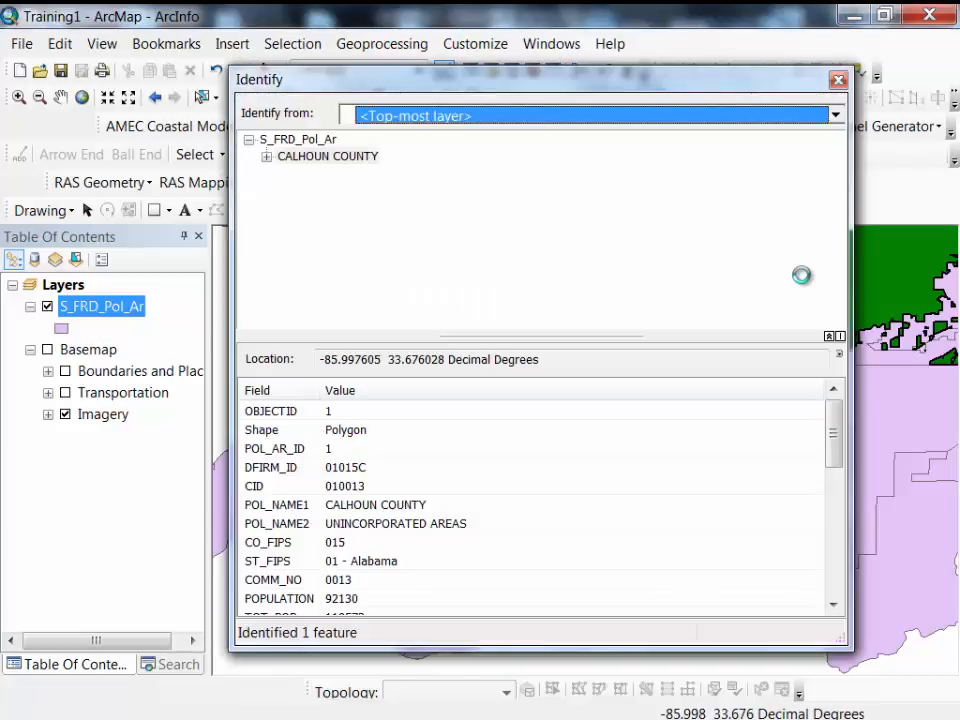
pyautogui.click(266, 157)
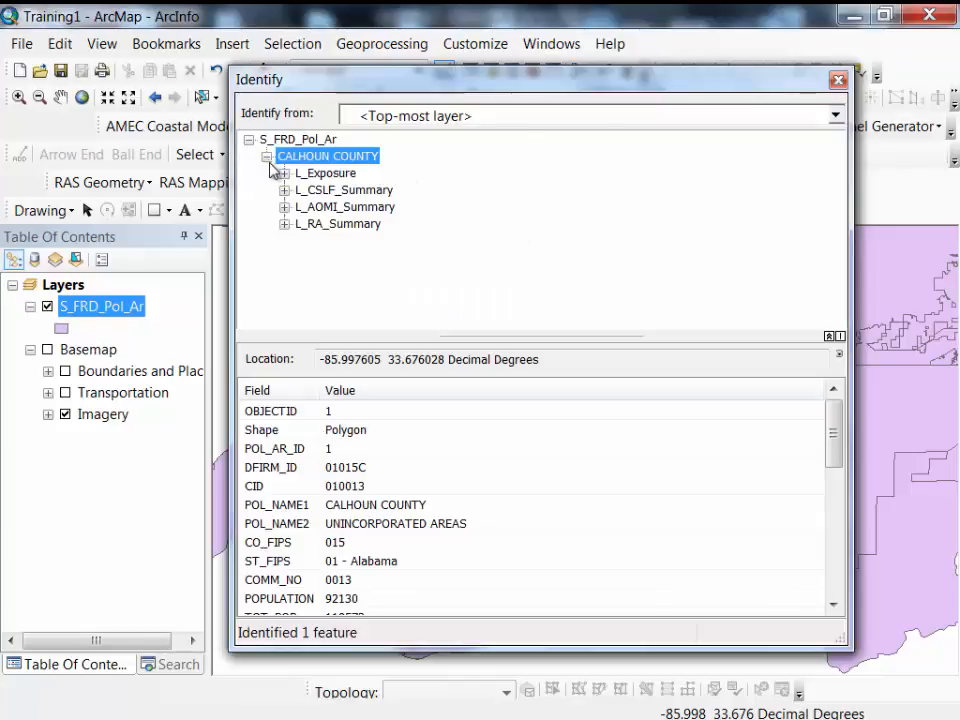
pyautogui.click(284, 207)
pyautogui.click(322, 224)
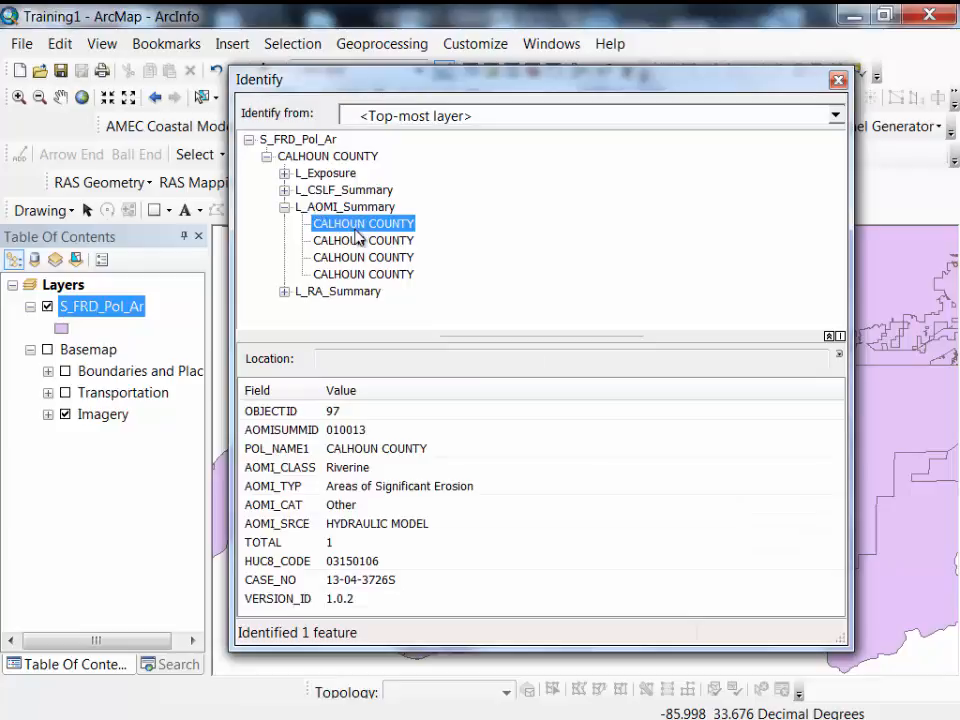
pyautogui.click(356, 242)
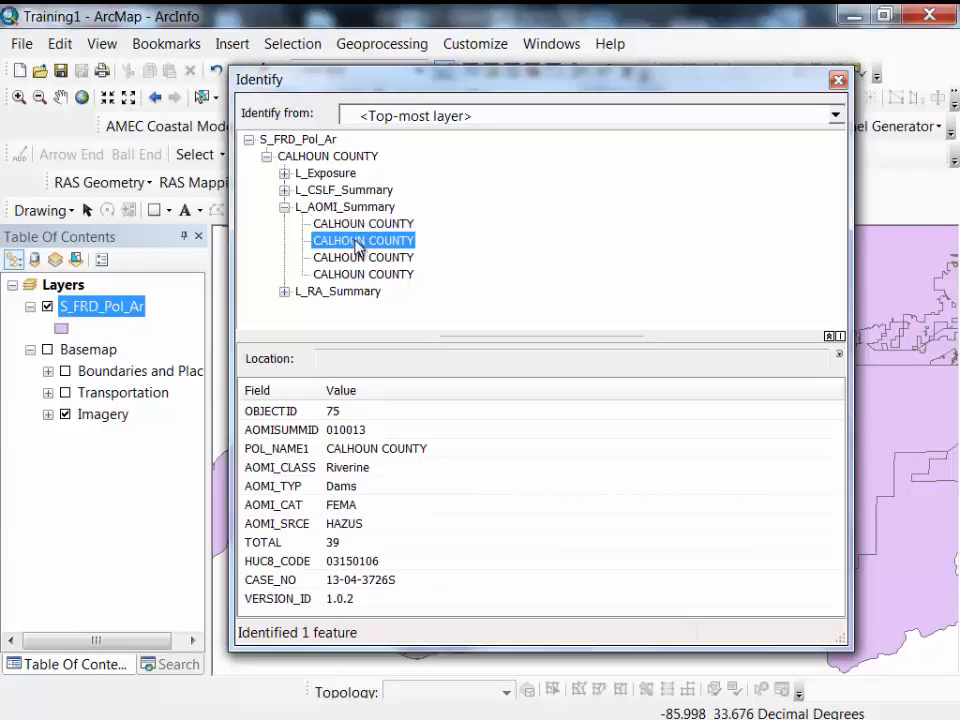
pyautogui.click(357, 225)
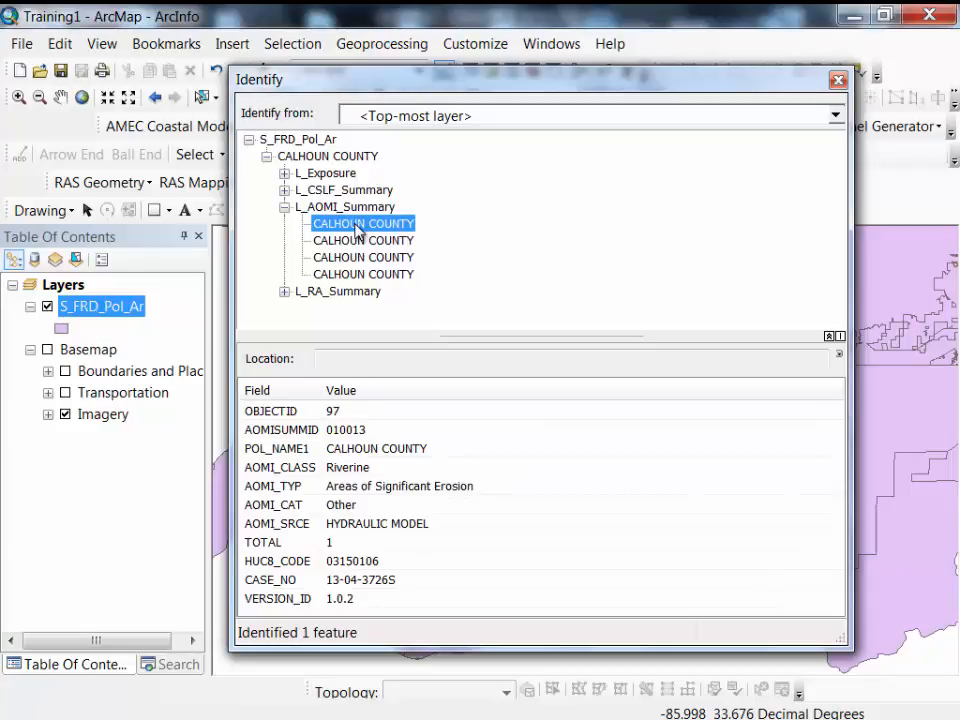
pyautogui.click(357, 243)
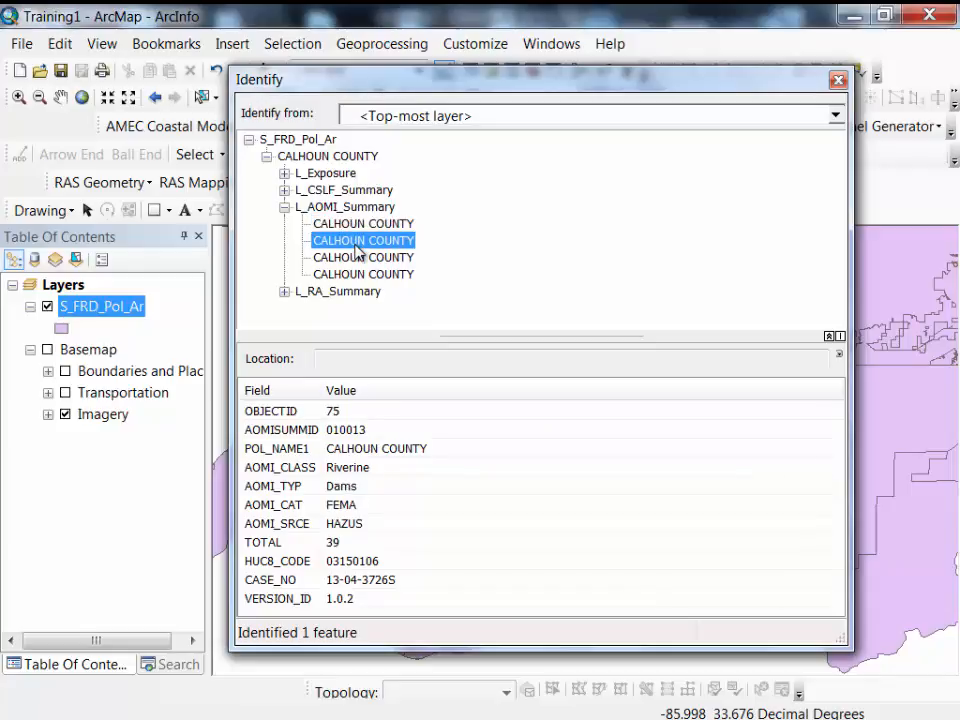
pyautogui.click(353, 259)
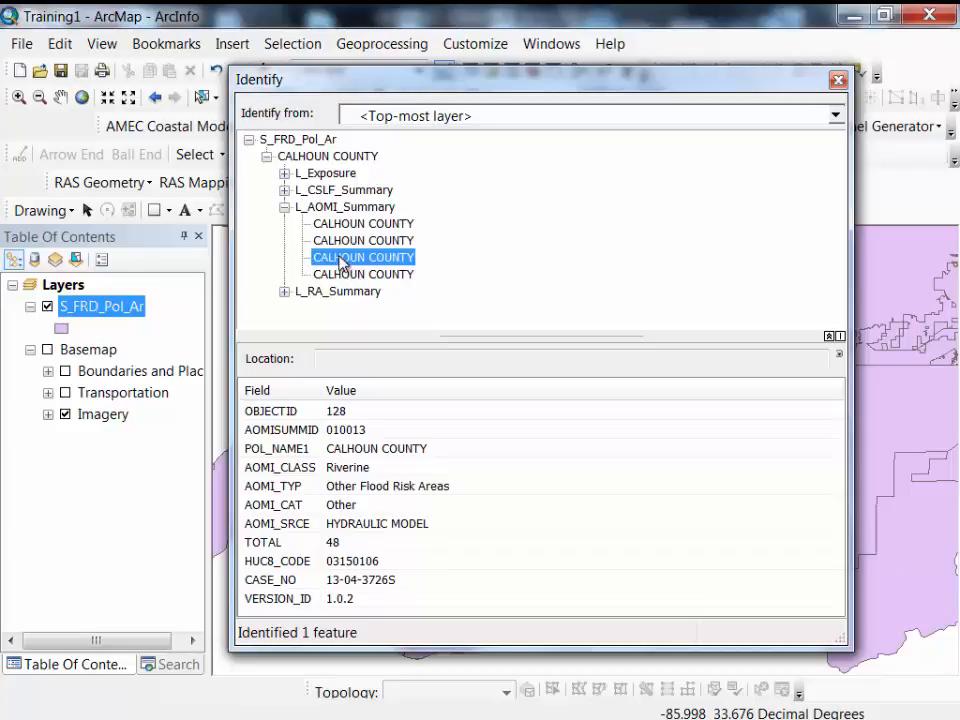
pyautogui.click(344, 274)
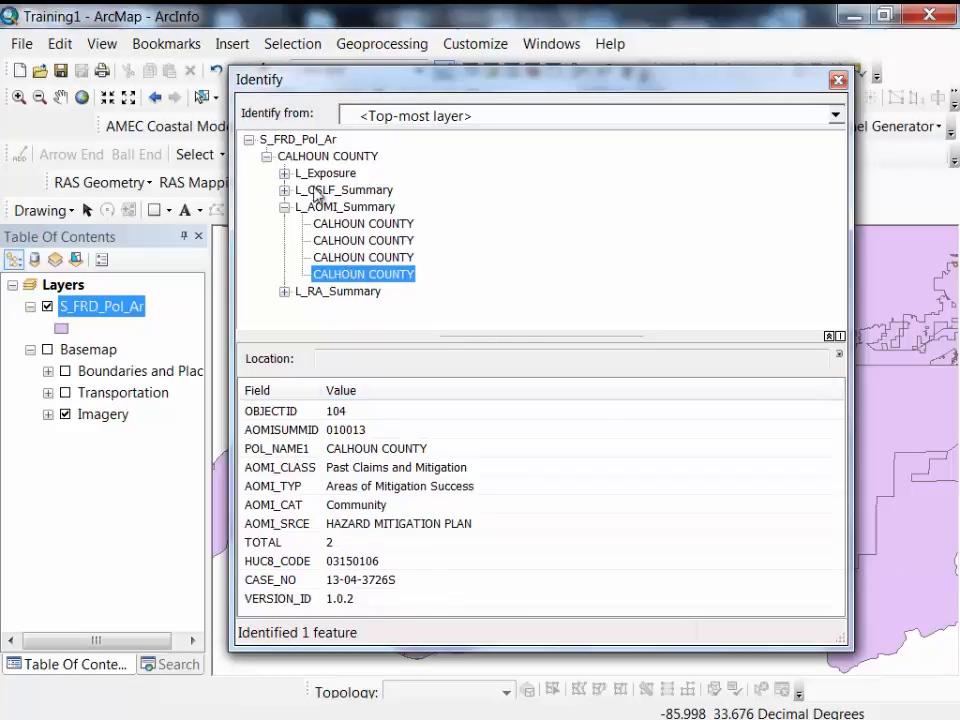
pyautogui.click(285, 207)
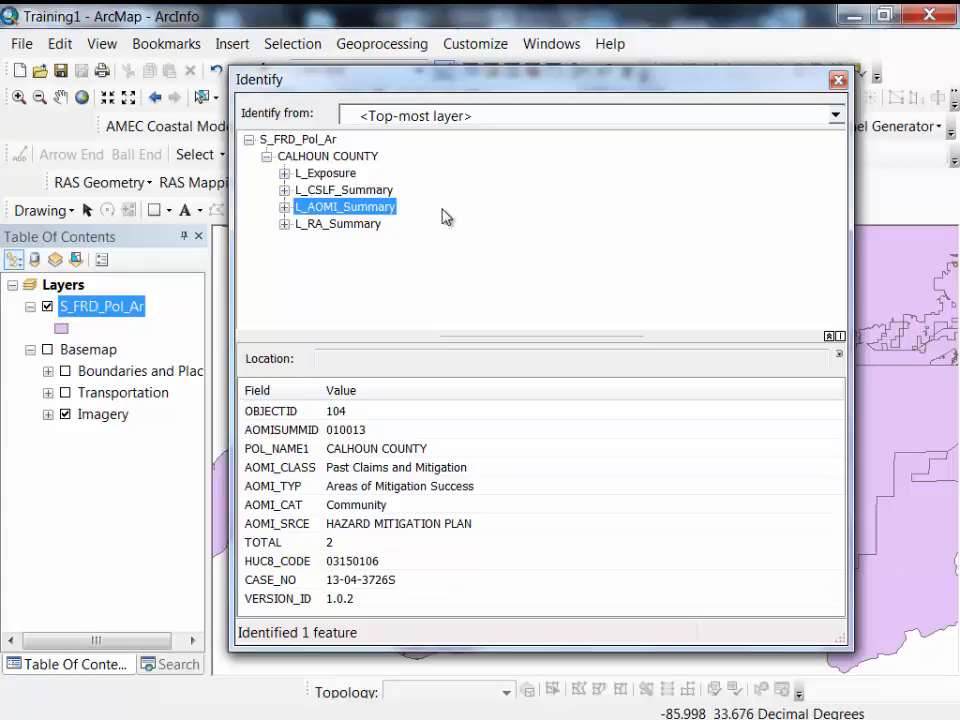
# Step: Expand Calhoun County's L_RA_Summary table and check the return period and TOT_LOSSES field of its second record
pyautogui.click(285, 224)
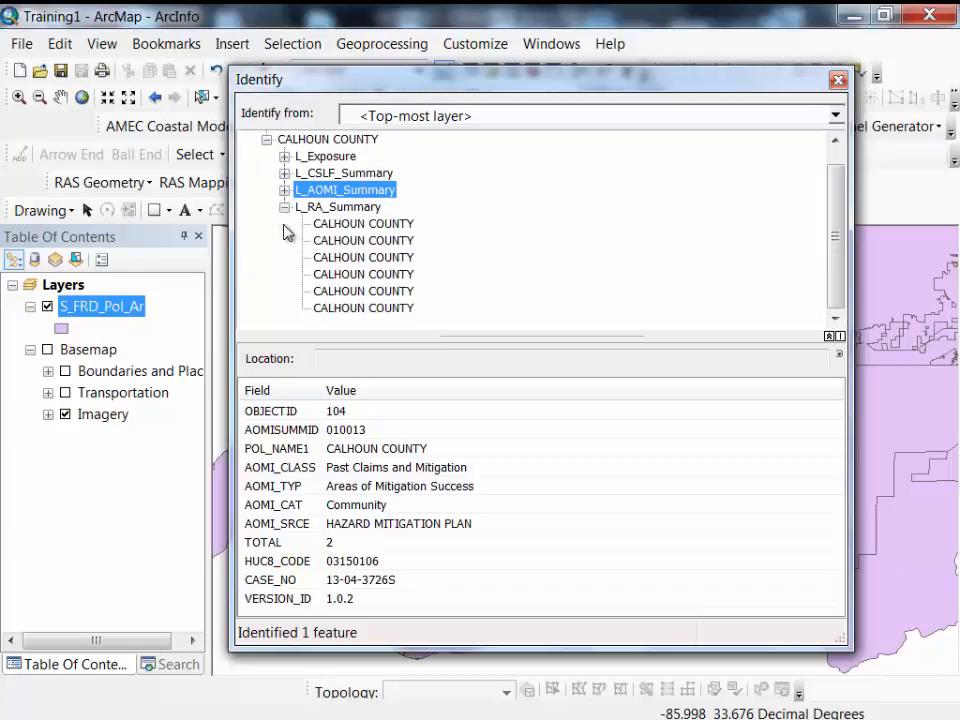
pyautogui.click(340, 242)
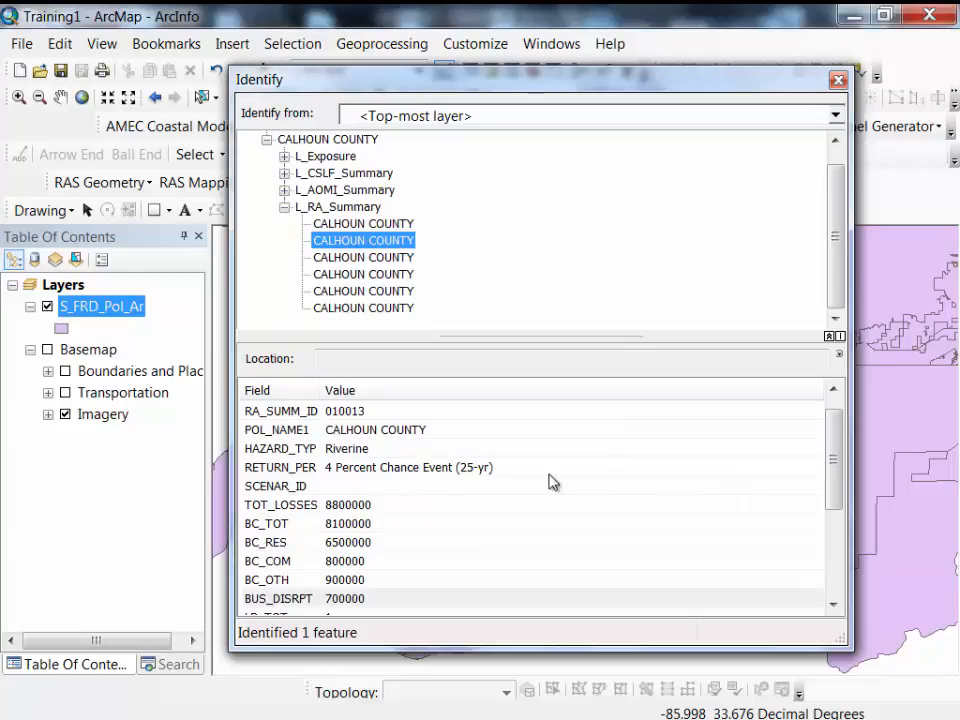
pyautogui.click(378, 509)
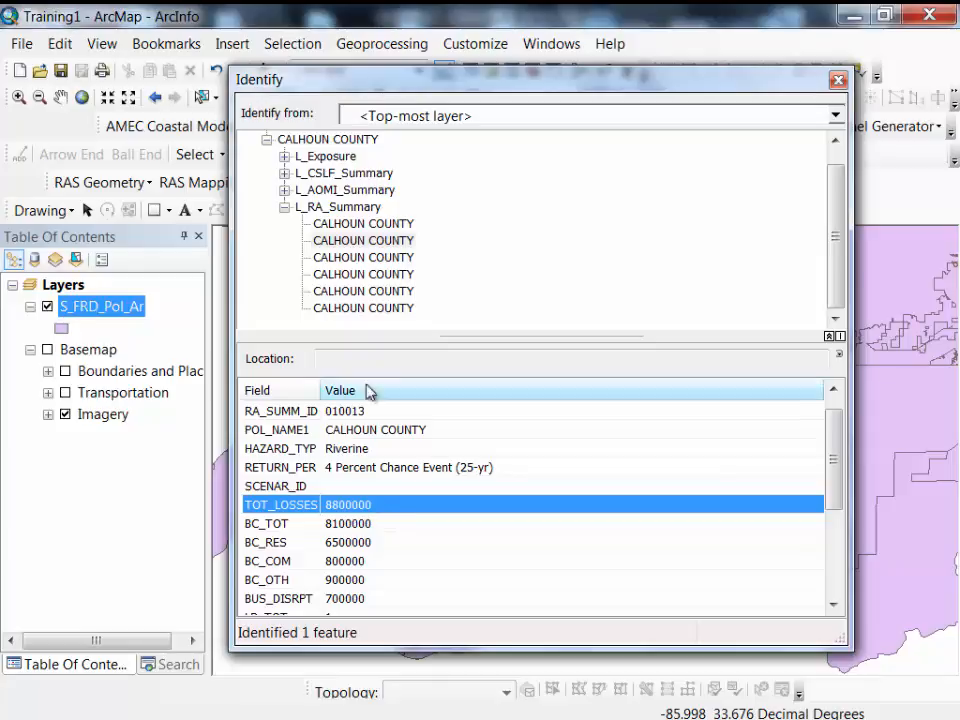
# Step: View the L_Exposure record related to Calhoun County, and close the Identify results
pyautogui.click(351, 162)
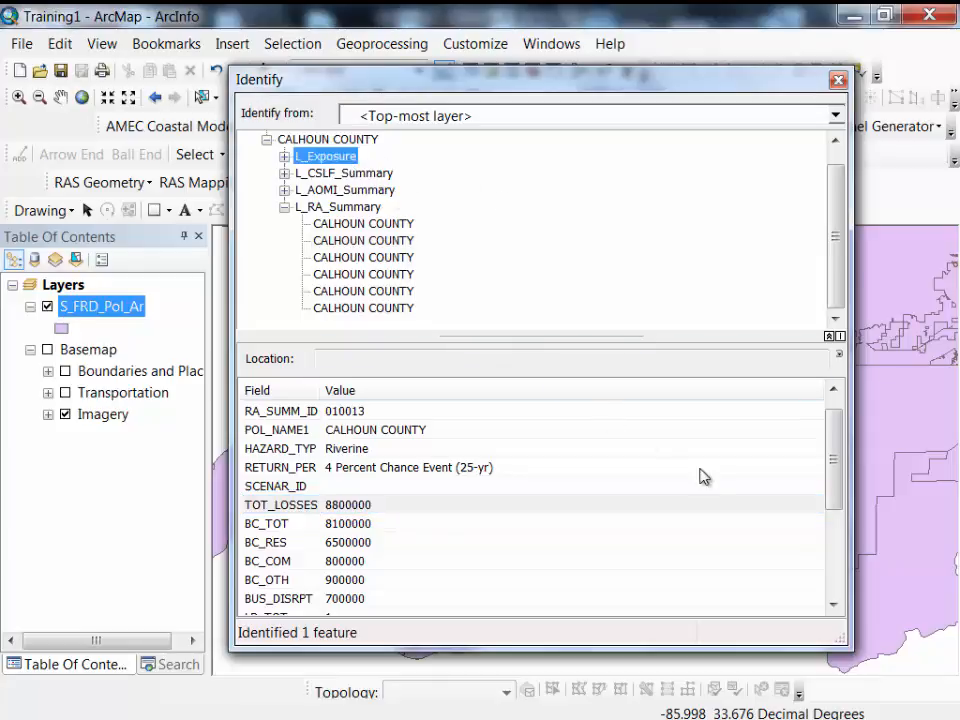
pyautogui.doubleClick(318, 156)
pyautogui.click(345, 175)
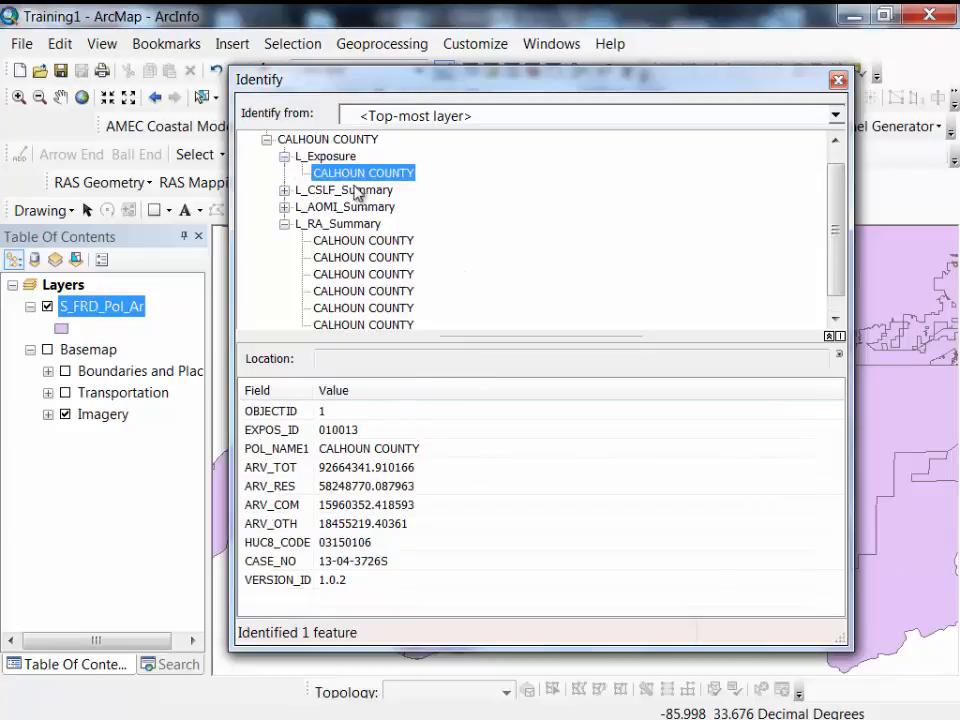
pyautogui.click(284, 156)
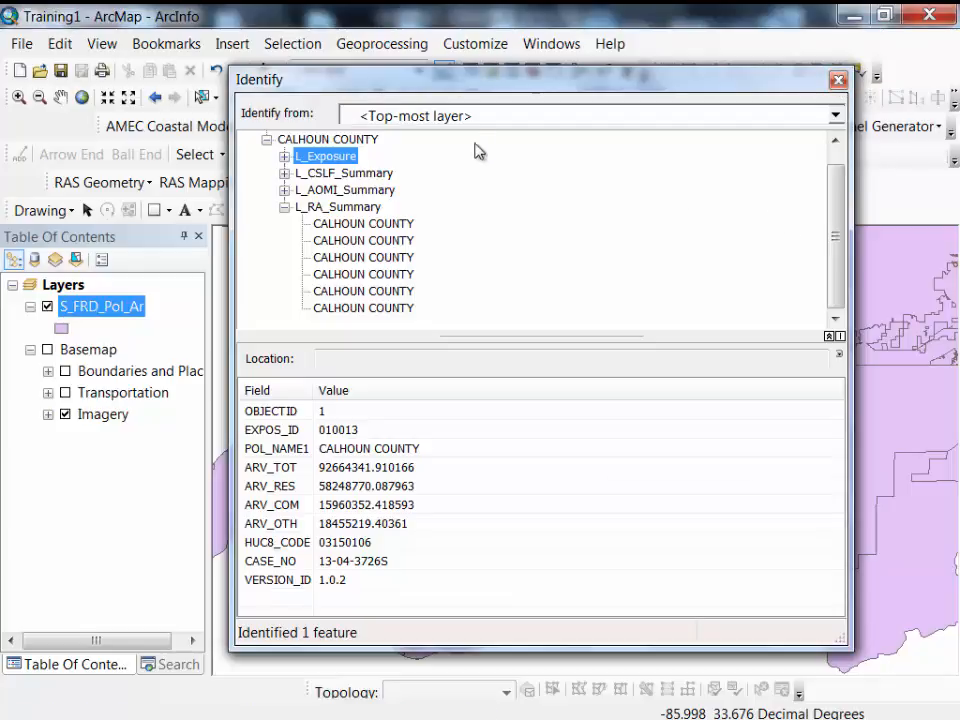
pyautogui.click(838, 79)
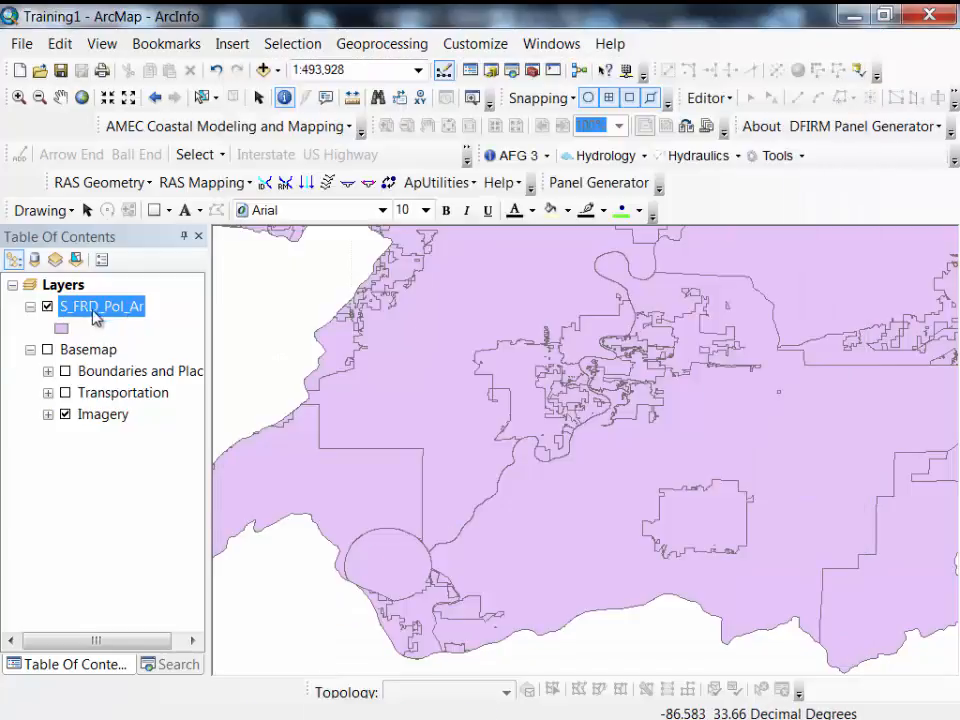
# Step: Hide the S_FRD_Pol_Ar layer and add the S_CenBlk_Ar feature class from FRD_Spatial_Layers to the map
pyautogui.click(46, 307)
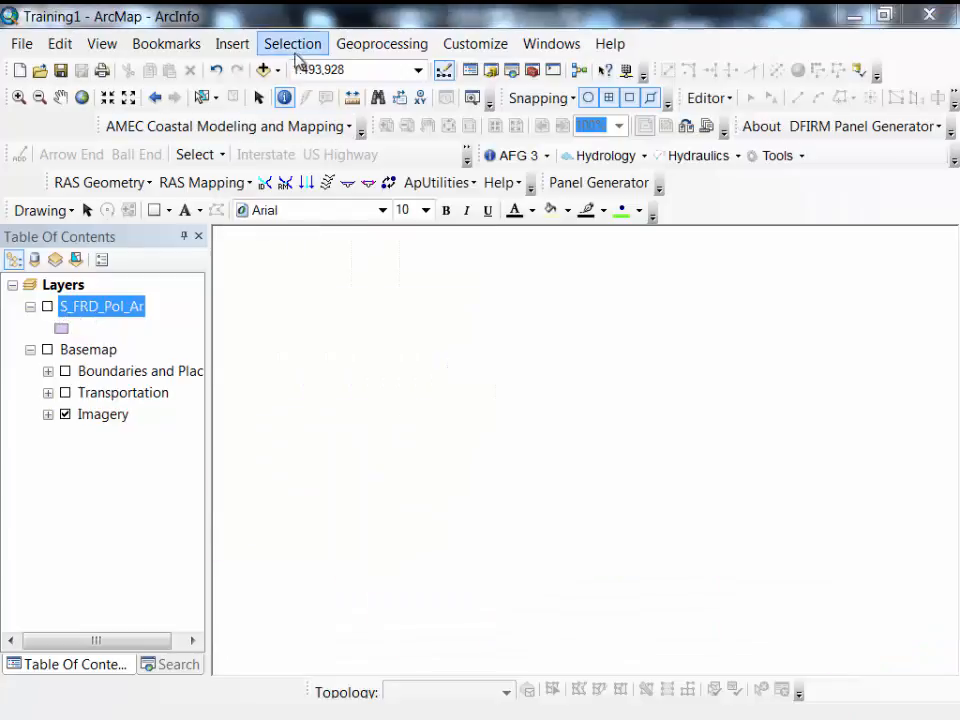
pyautogui.click(278, 72)
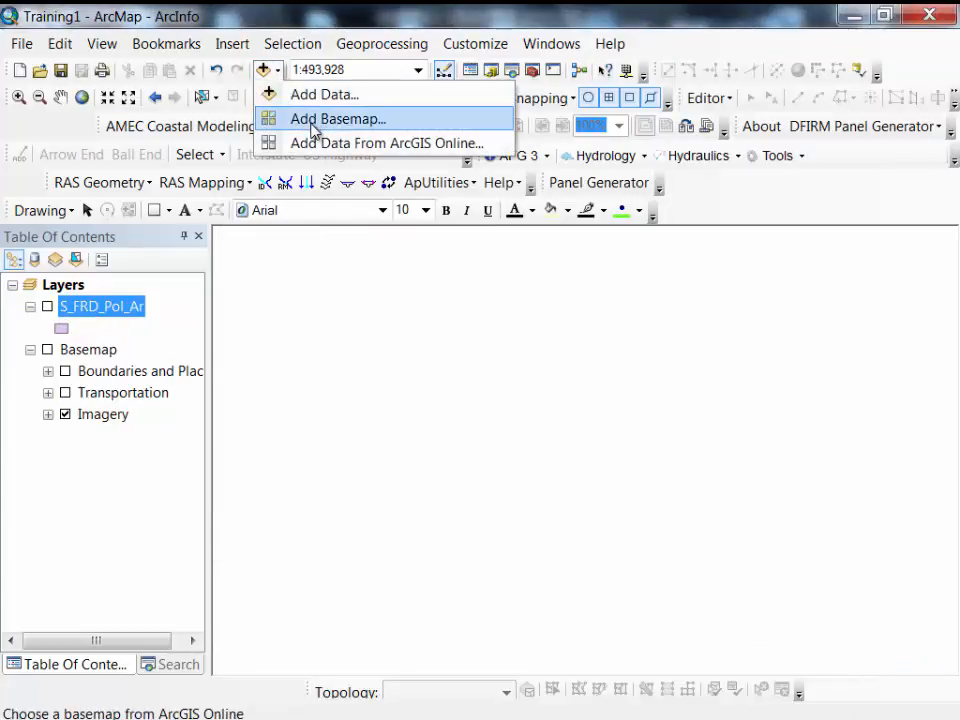
pyautogui.click(300, 95)
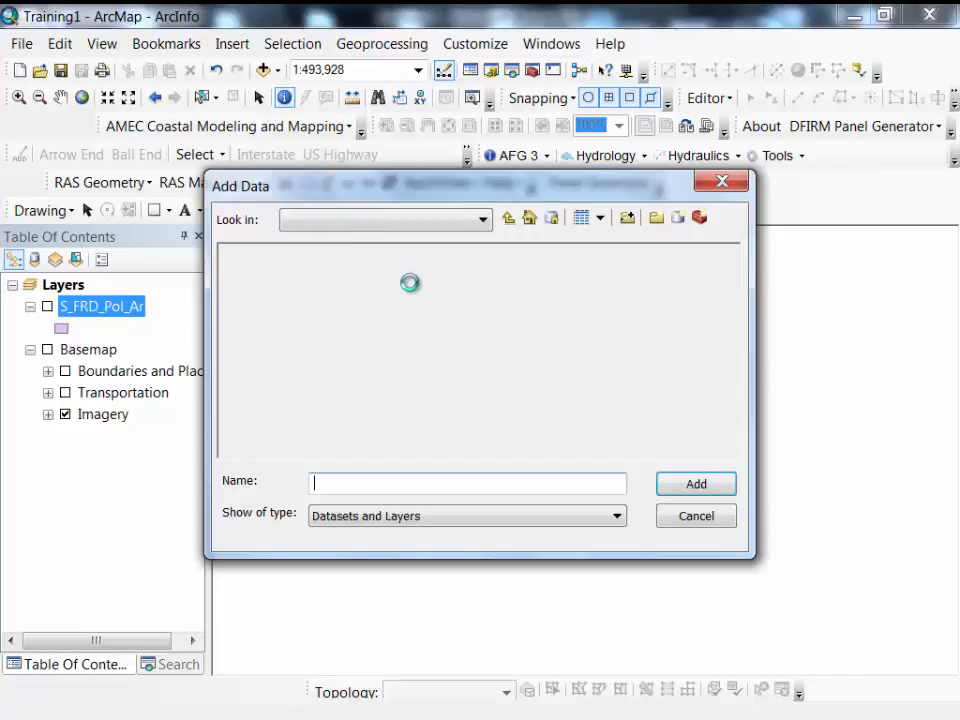
pyautogui.click(330, 256)
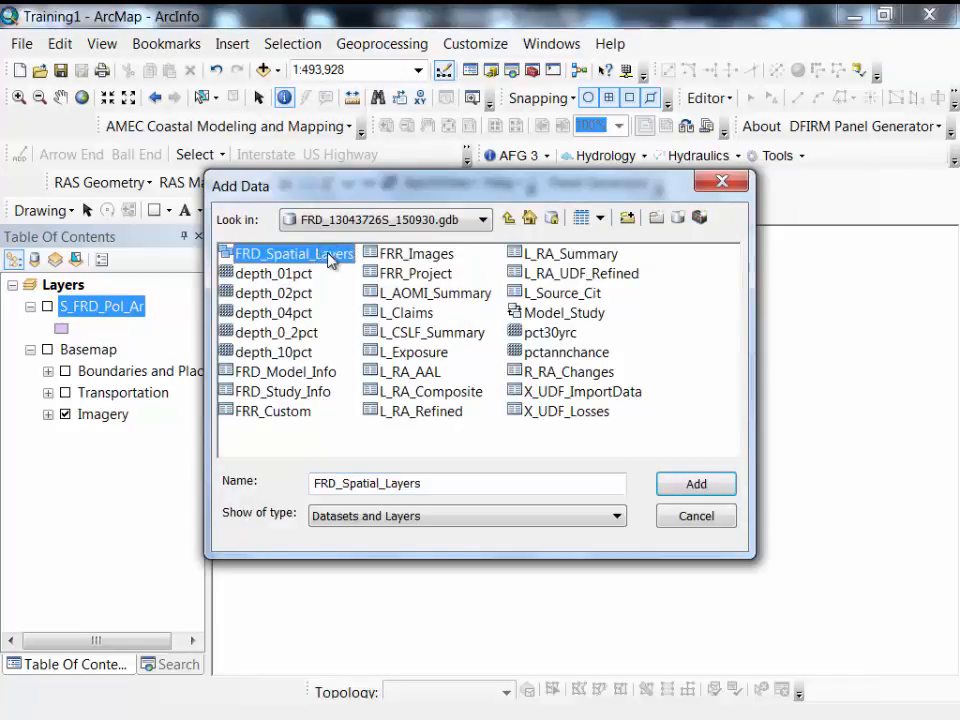
pyautogui.doubleClick(330, 256)
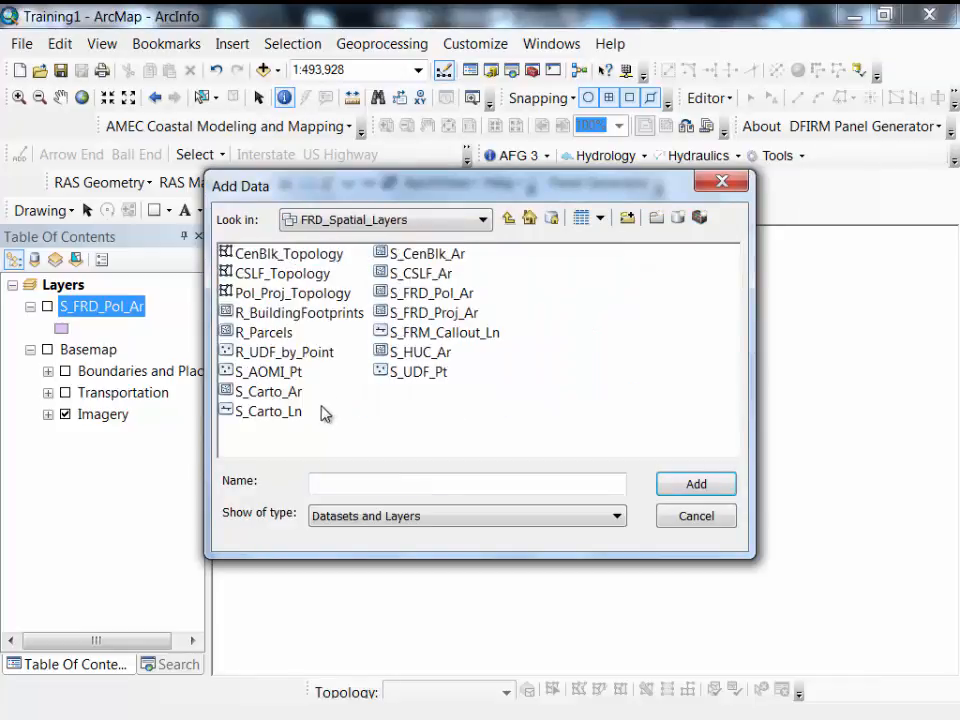
pyautogui.click(418, 262)
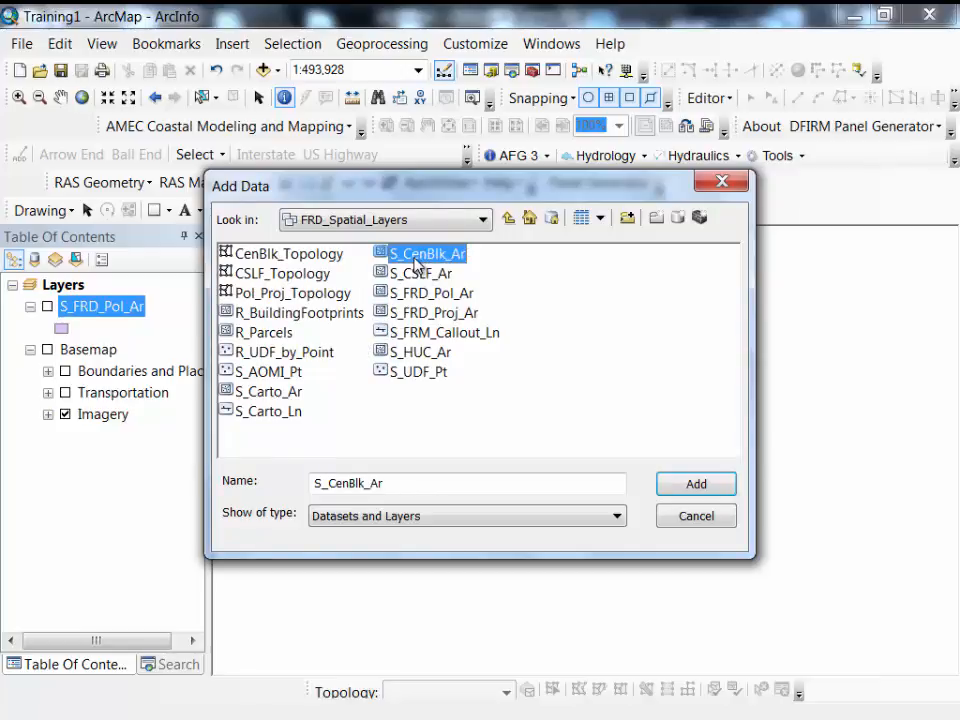
pyautogui.click(690, 486)
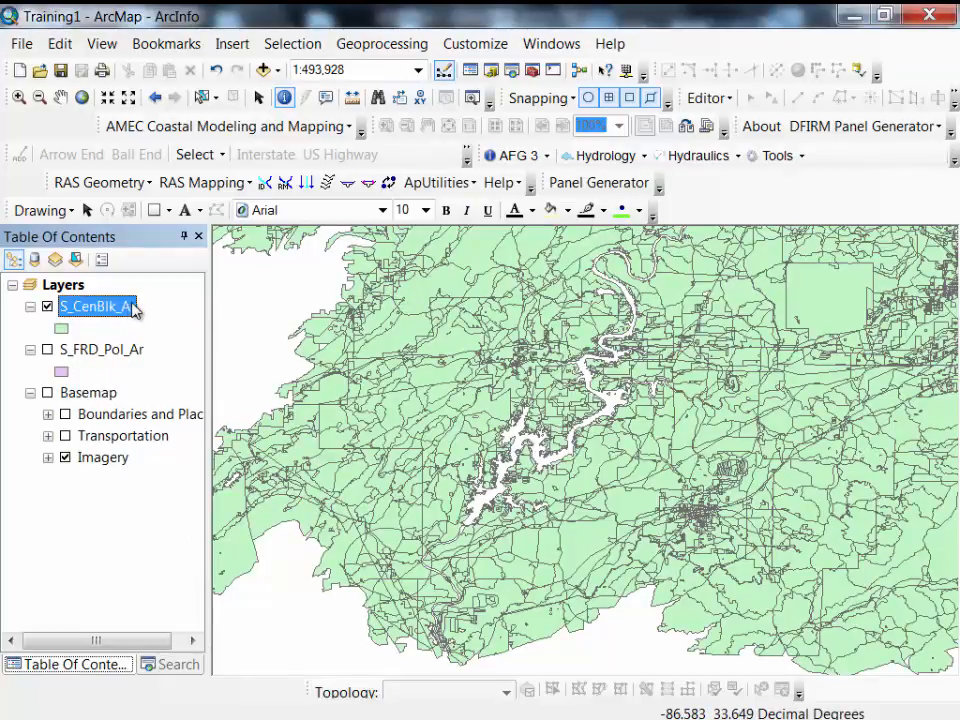
# Step: Add the L_RA_Composite table from the FRD_13043726S_150930.gdb geodatabase to the map
pyautogui.rightClick(134, 311)
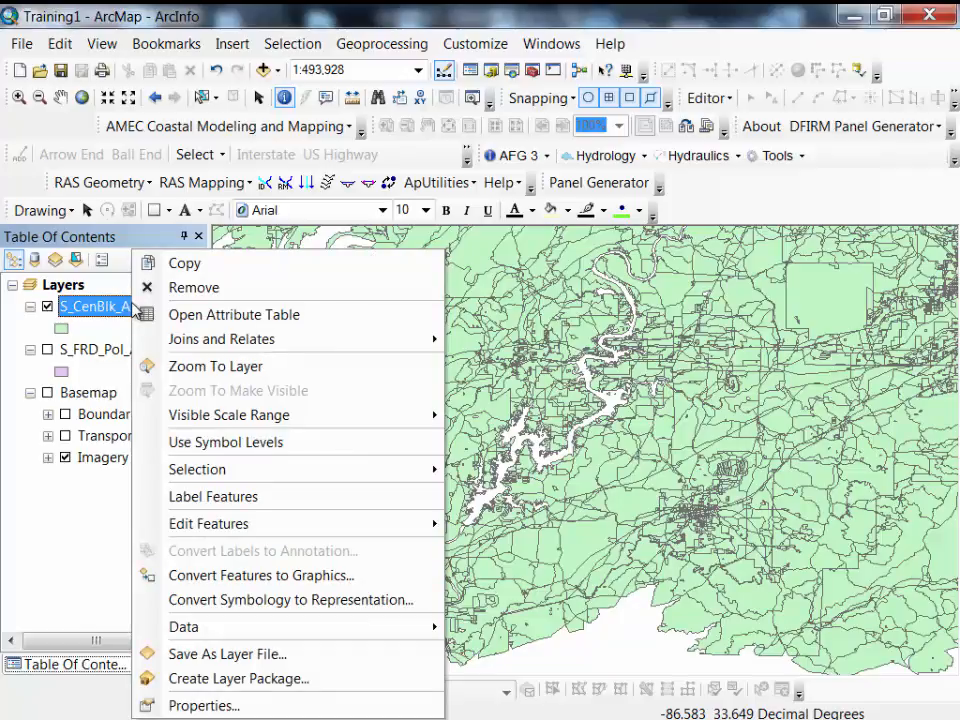
pyautogui.click(272, 72)
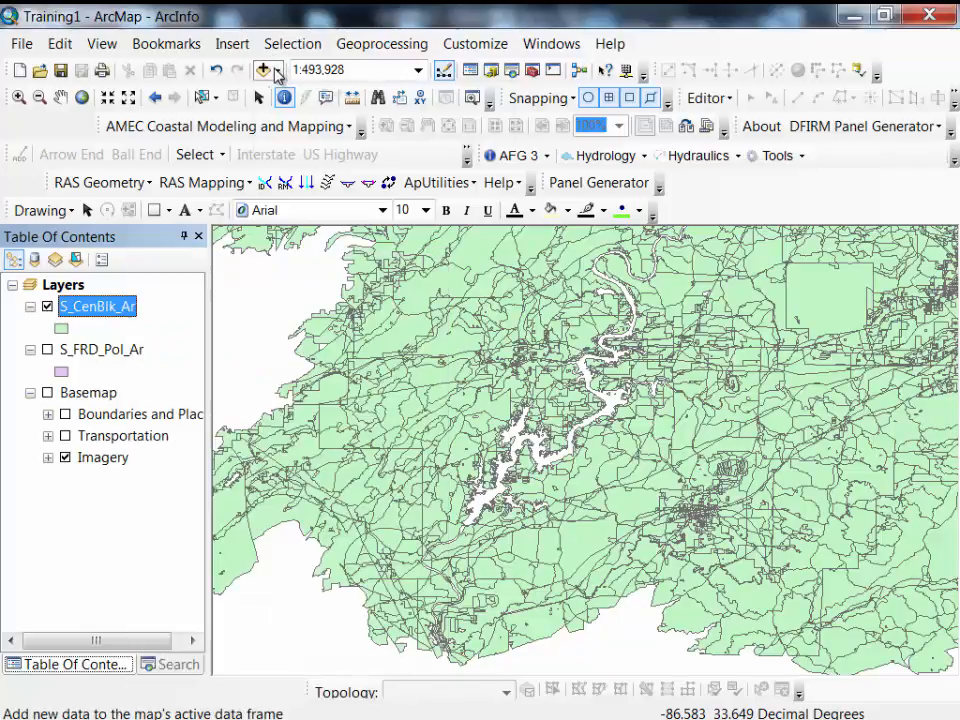
pyautogui.click(276, 71)
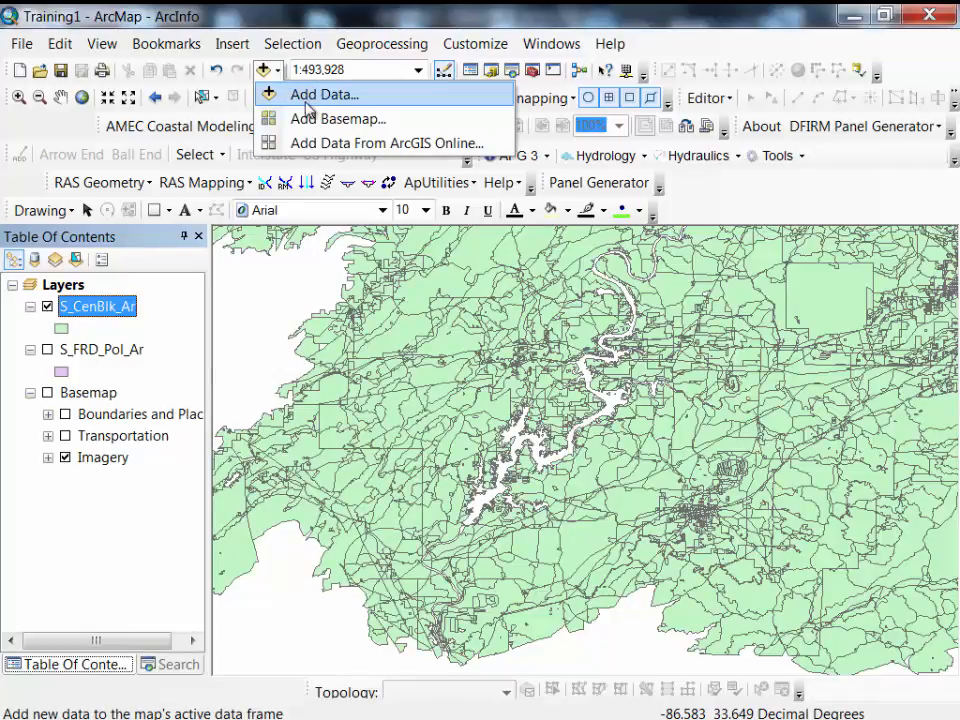
pyautogui.click(303, 96)
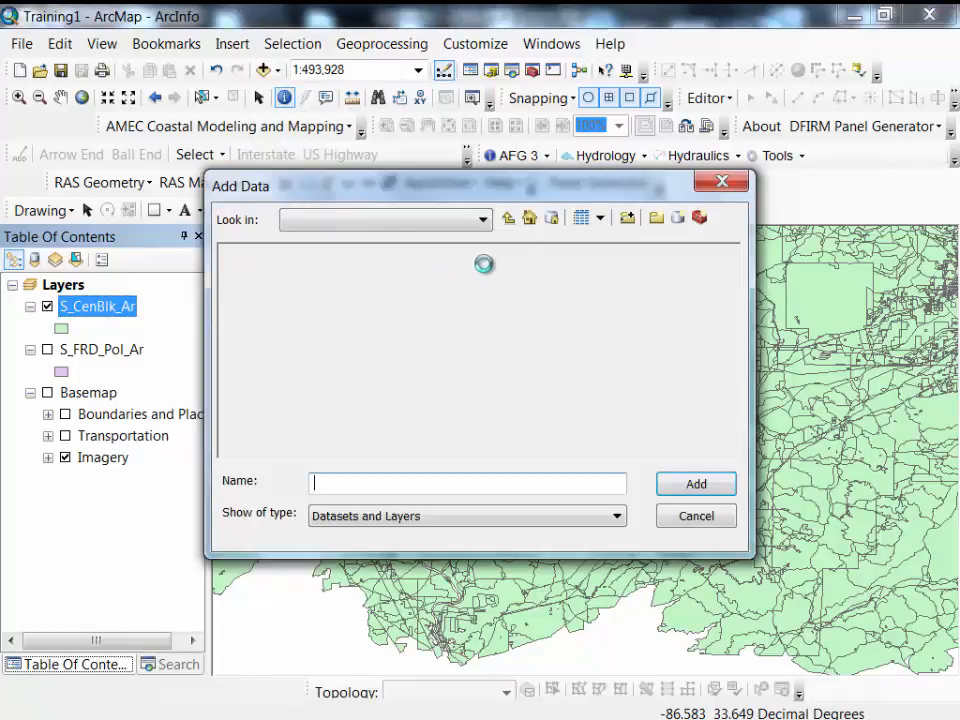
pyautogui.click(509, 219)
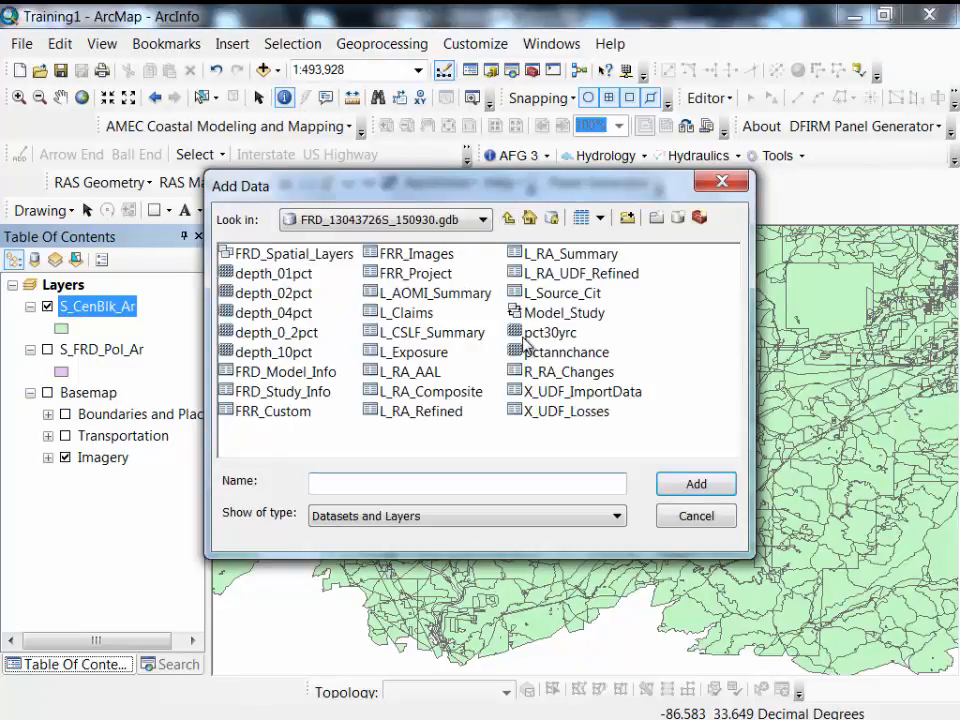
pyautogui.click(453, 396)
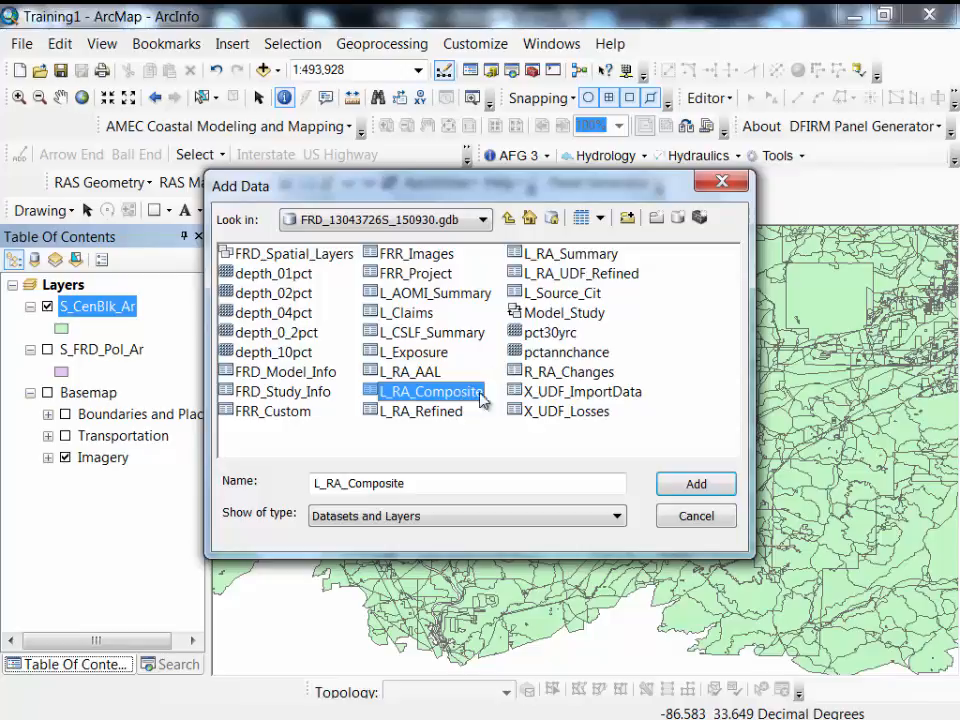
pyautogui.click(686, 487)
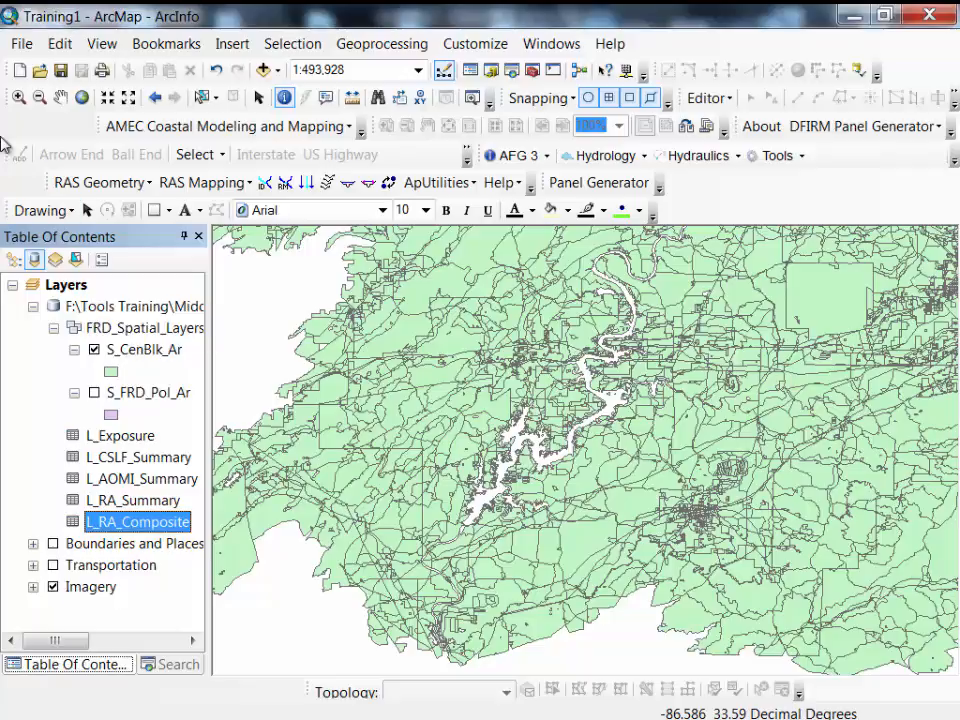
# Step: Relate S_CenBlk_Ar to the L_RA_Composite table, using CEN_BLK_ID as the field on both sides and keeping the name Relate1
pyautogui.click(16, 260)
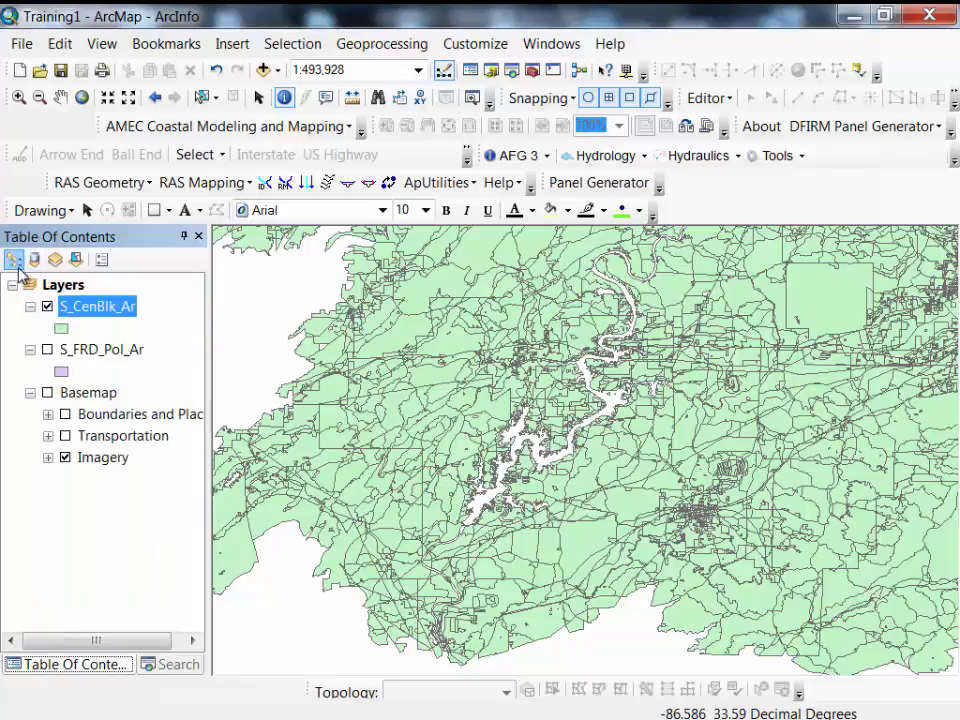
pyautogui.rightClick(94, 309)
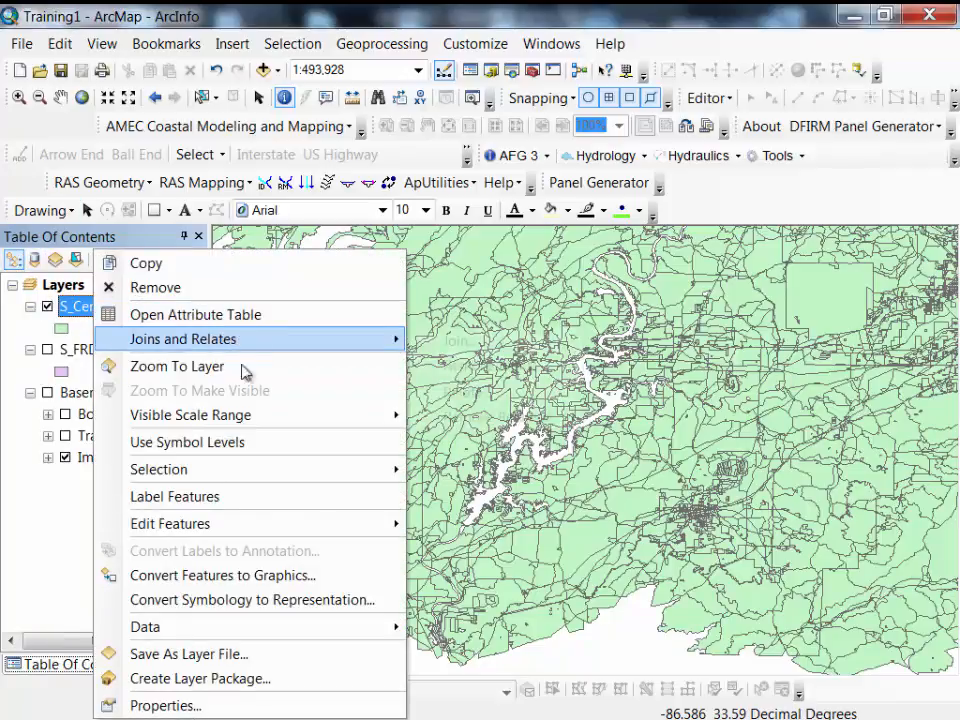
pyautogui.moveTo(270, 424)
pyautogui.moveTo(315, 341)
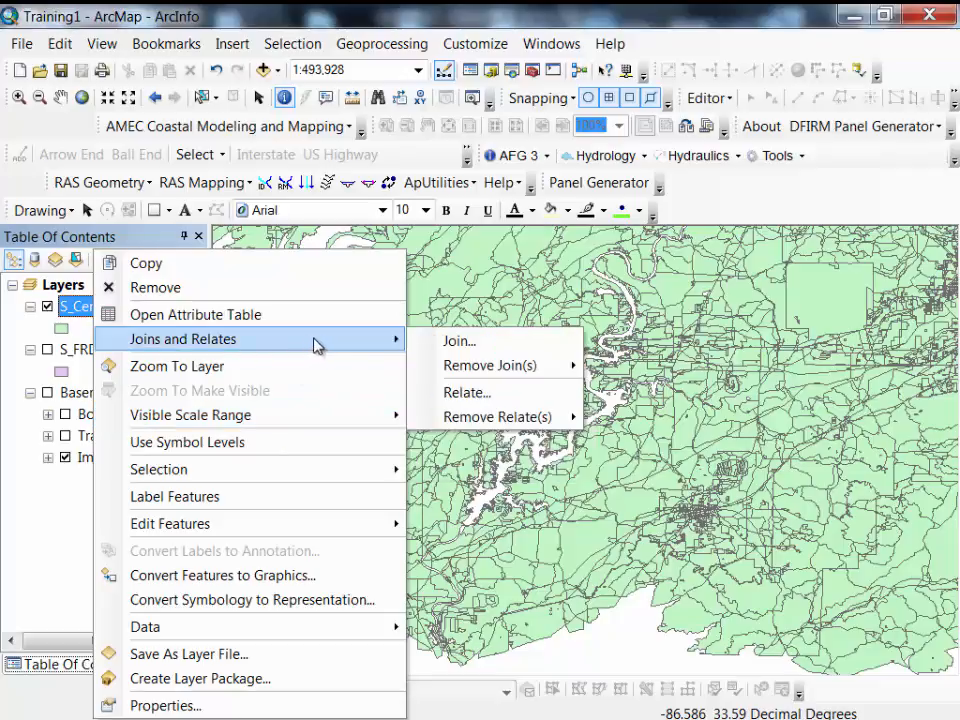
pyautogui.click(458, 394)
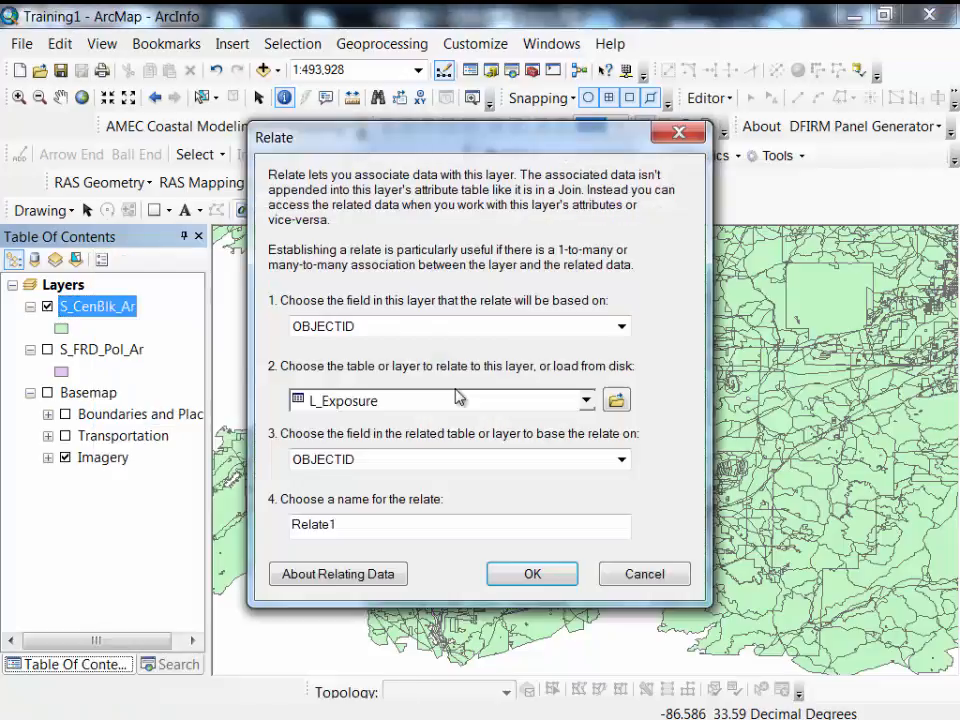
pyautogui.click(621, 327)
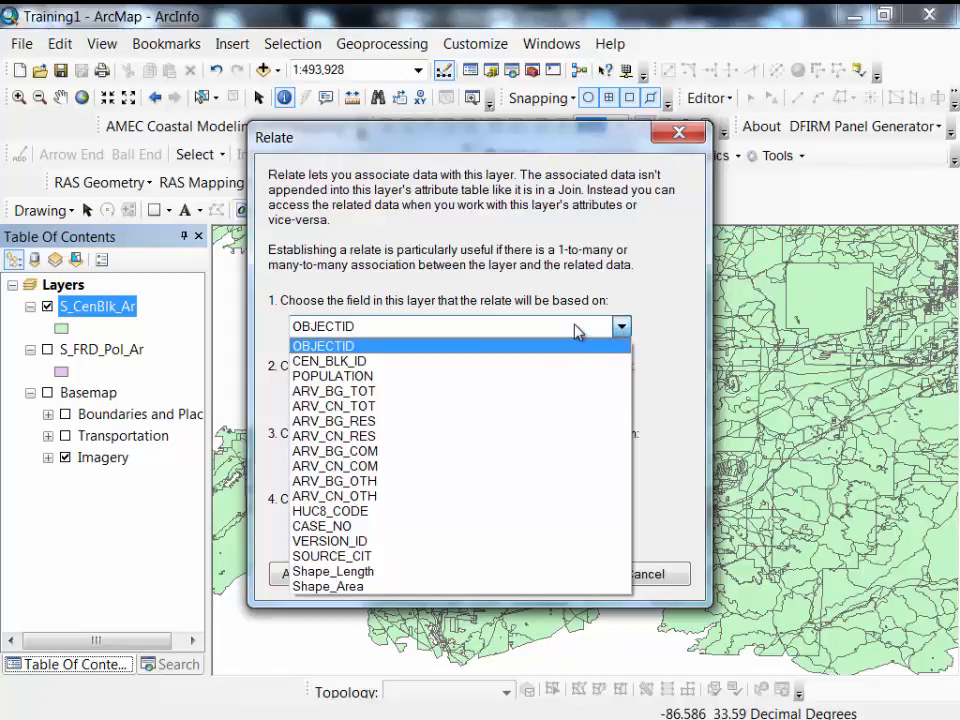
pyautogui.click(372, 362)
pyautogui.click(585, 401)
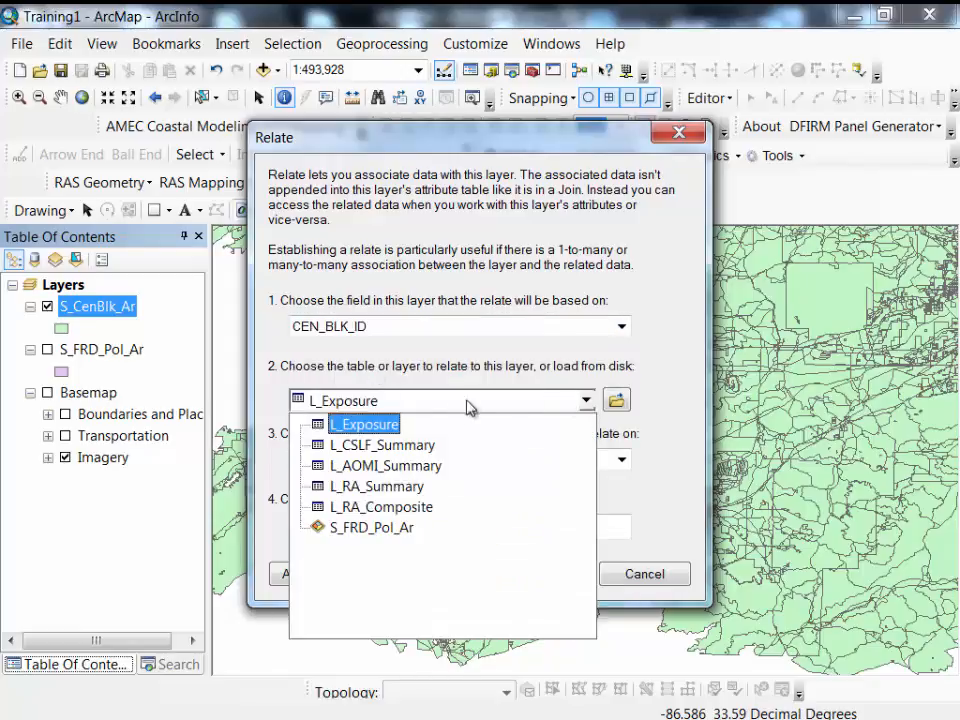
pyautogui.click(408, 510)
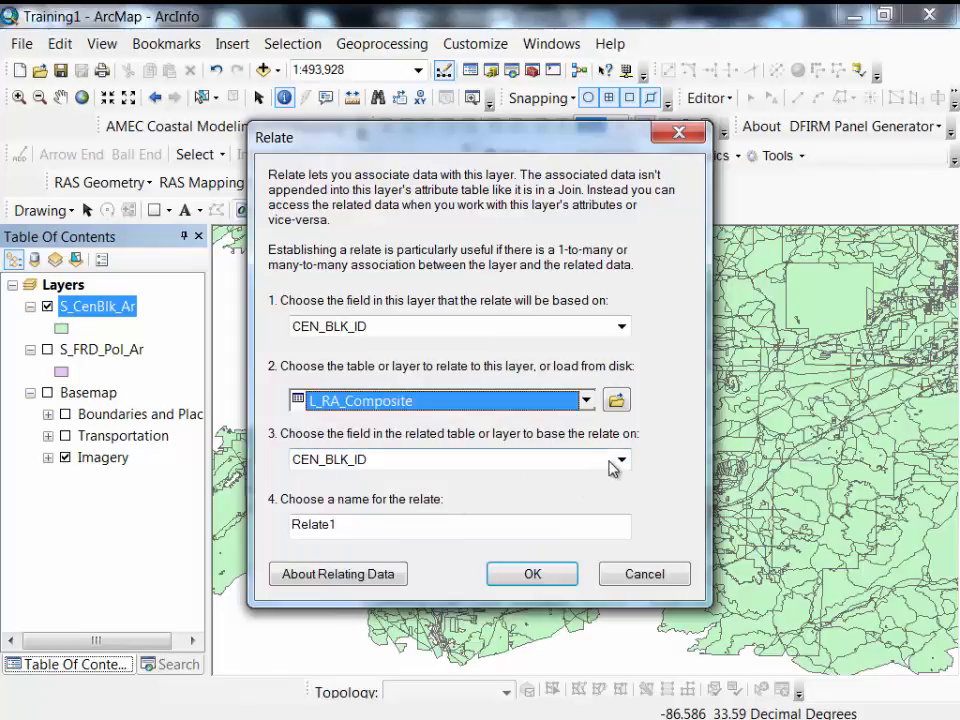
pyautogui.click(530, 576)
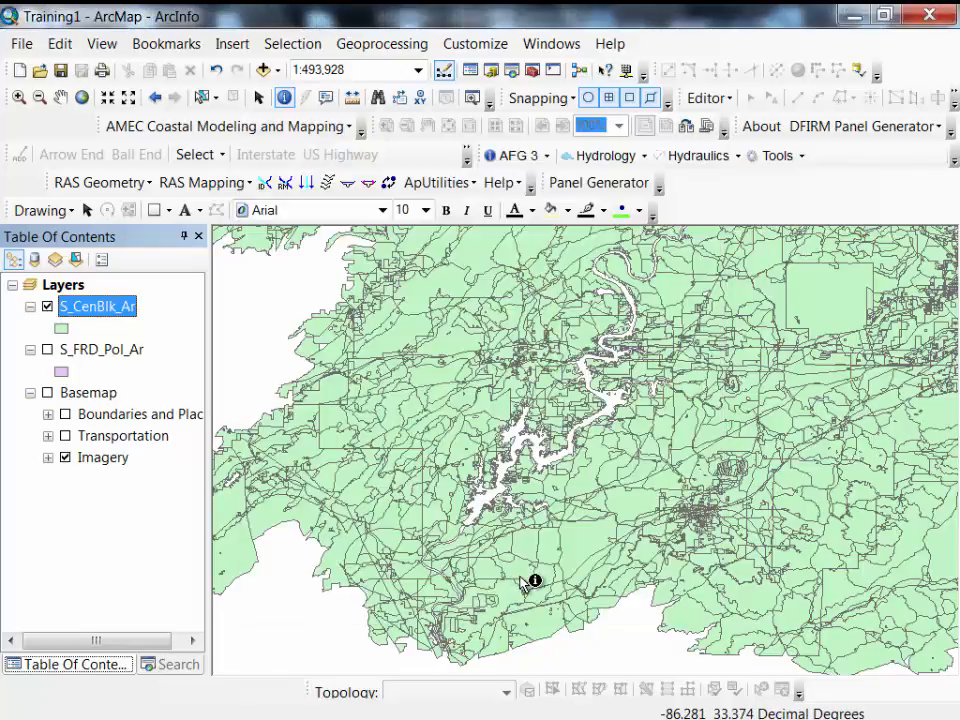
# Step: Identify one S_CenBlk_Ar census block on each side of the river, checking the first block's related L_RA_Composite entry, and close the results
pyautogui.scroll(5, 518, 400)
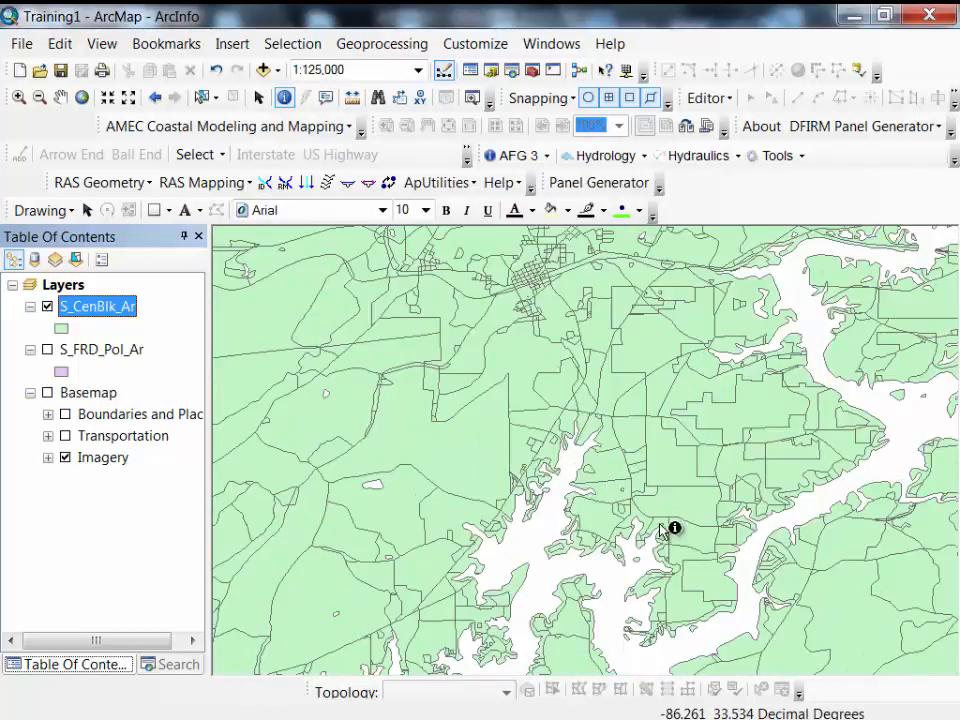
pyautogui.scroll(2, 668, 525)
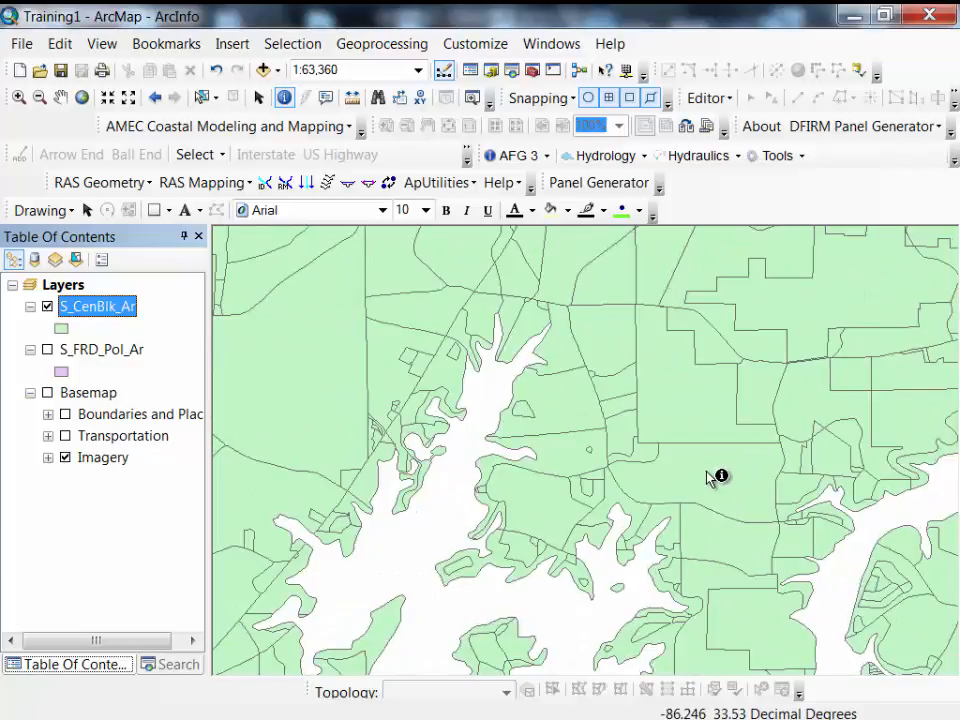
pyautogui.moveTo(718, 476); pyautogui.dragTo(420, 305)
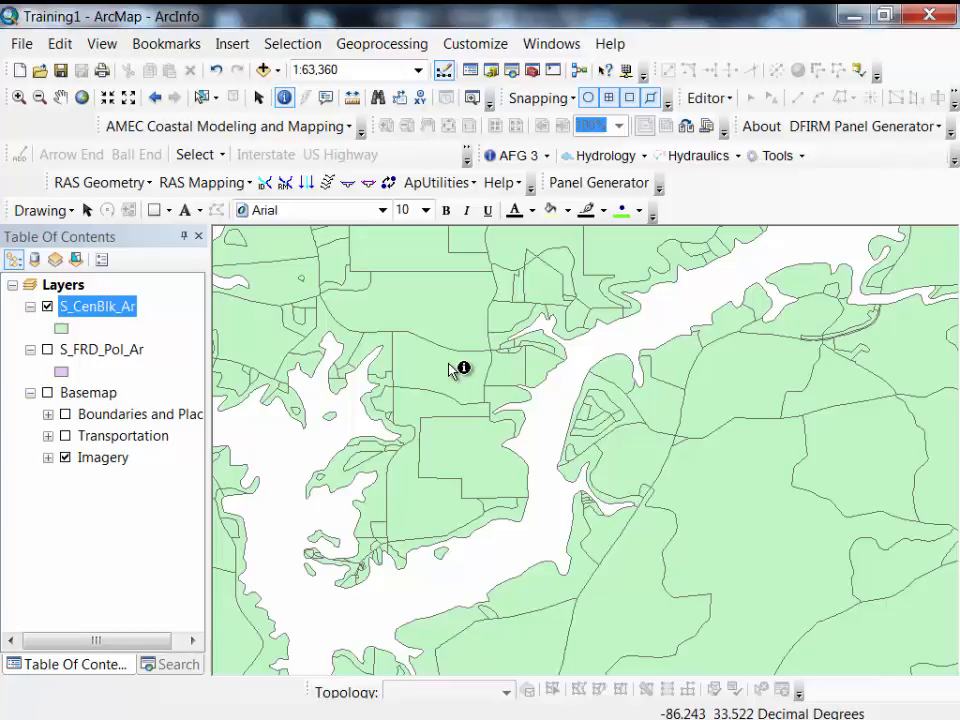
pyautogui.click(511, 374)
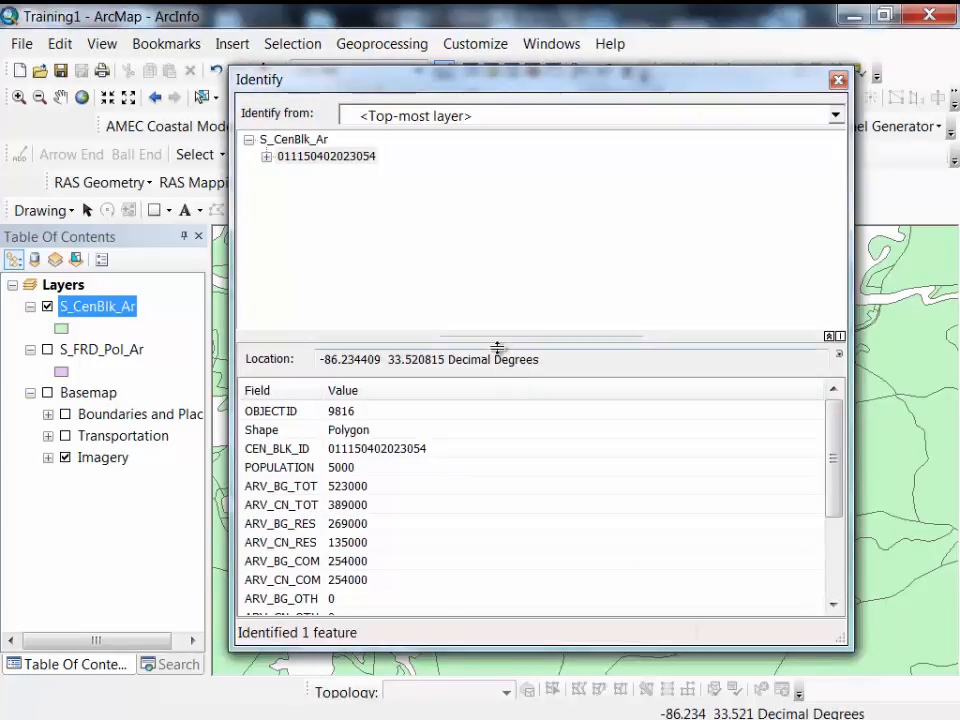
pyautogui.click(267, 158)
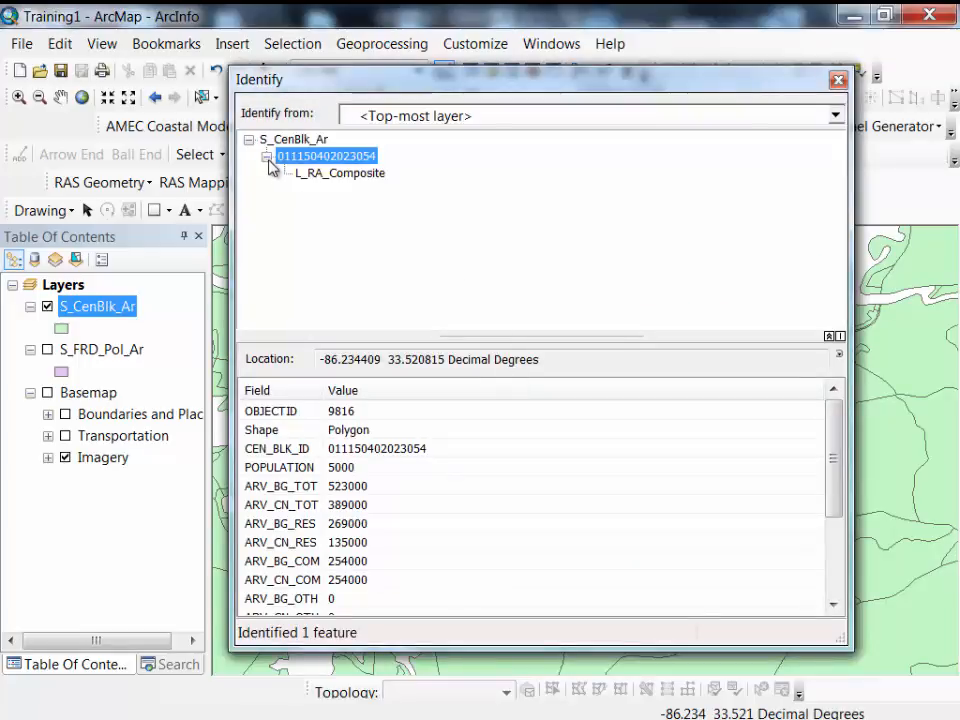
pyautogui.click(332, 175)
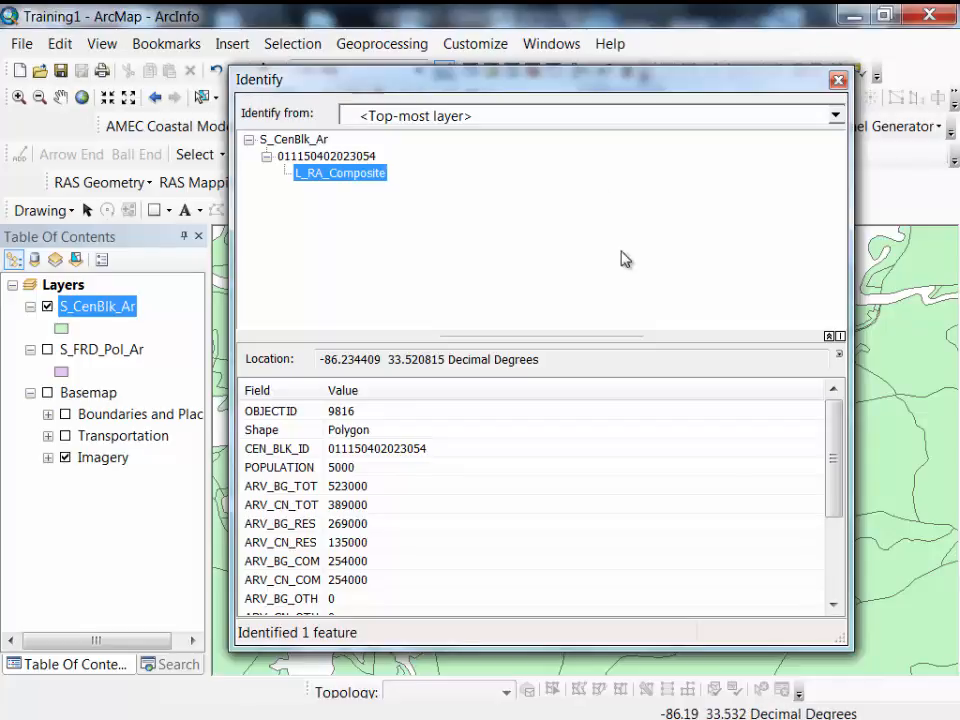
pyautogui.click(834, 80)
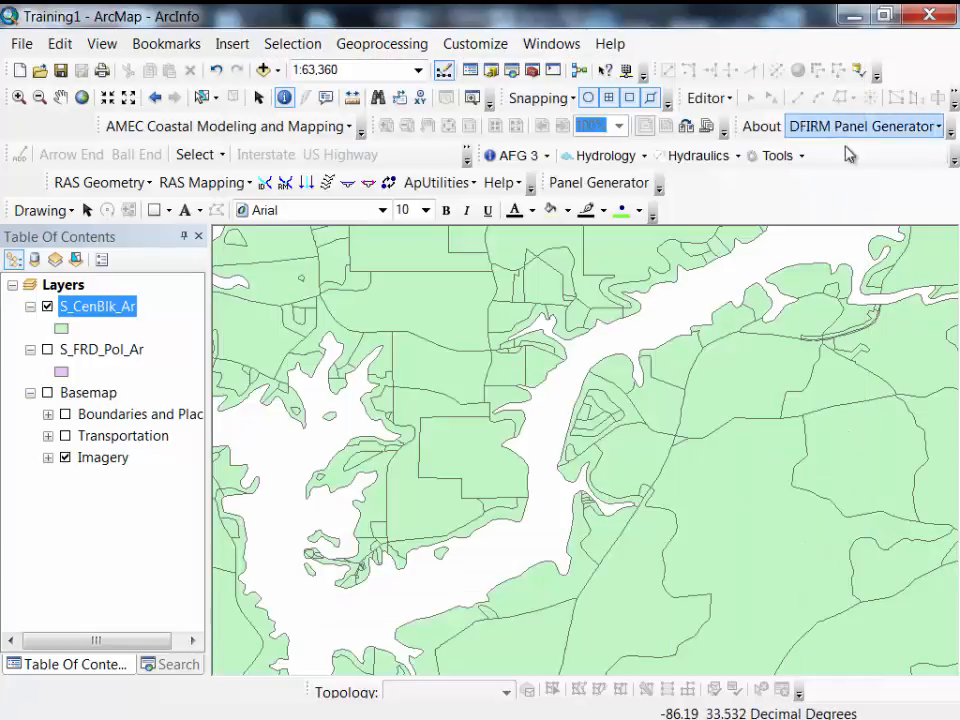
pyautogui.click(735, 321)
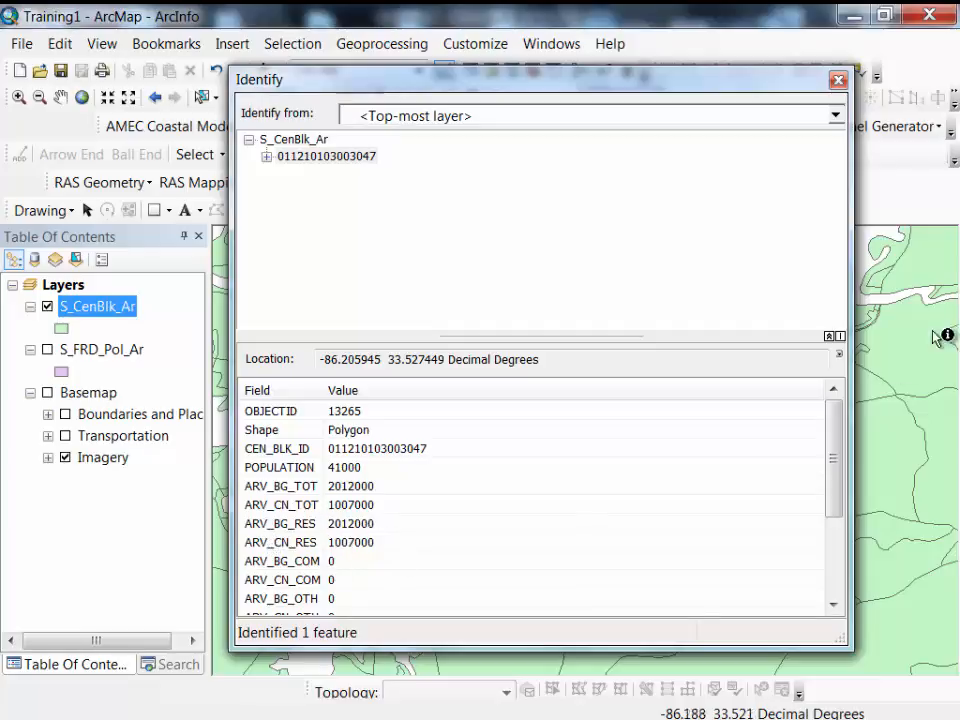
pyautogui.click(838, 79)
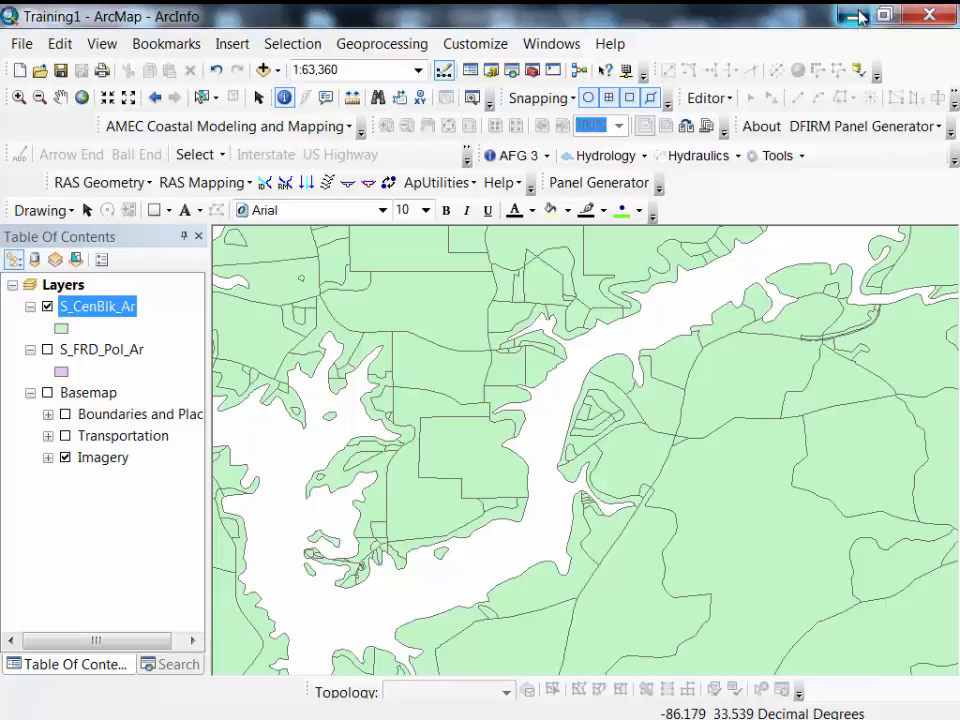
# Step: Switch to the Section 3 presentation in PowerPoint, start the show from the Major Tables slide and advance to Attribute Abbreviations
pyautogui.click(858, 16)
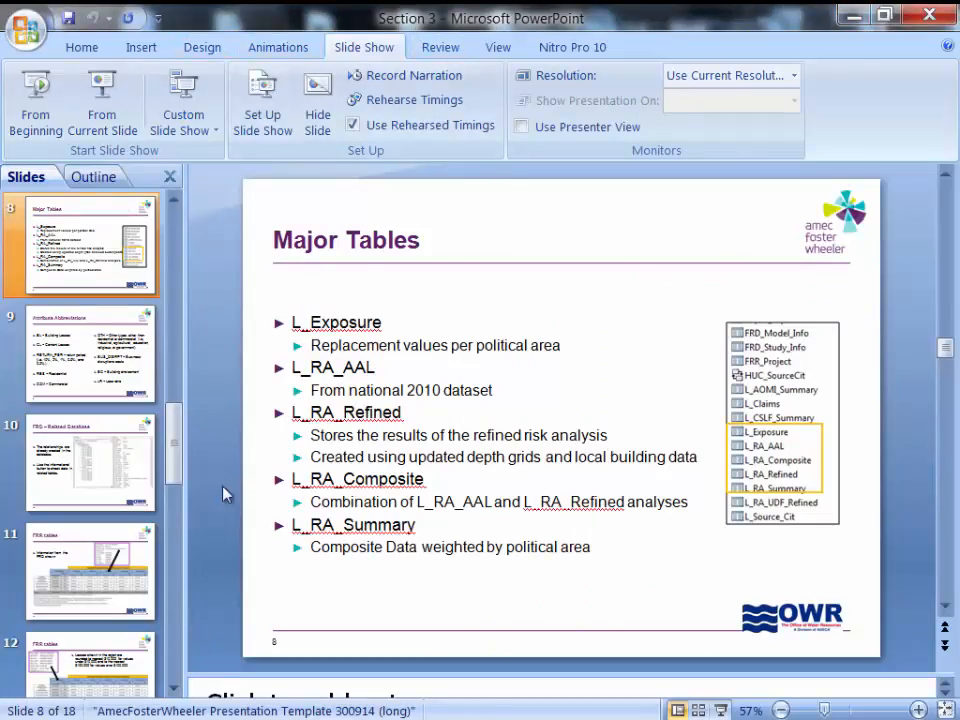
pyautogui.click(106, 94)
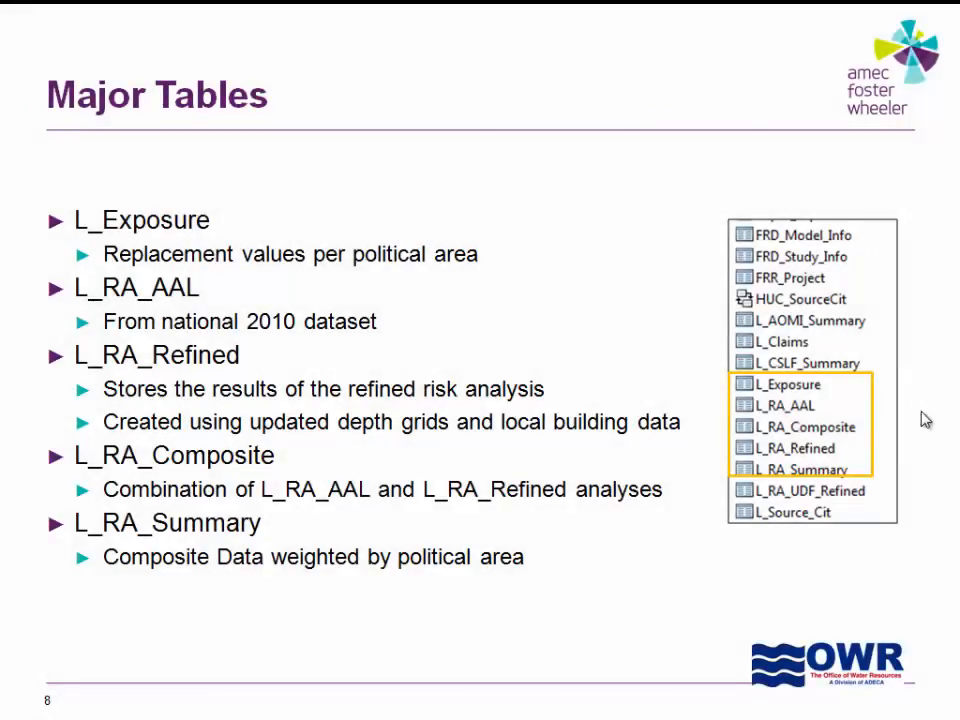
pyautogui.click(589, 306)
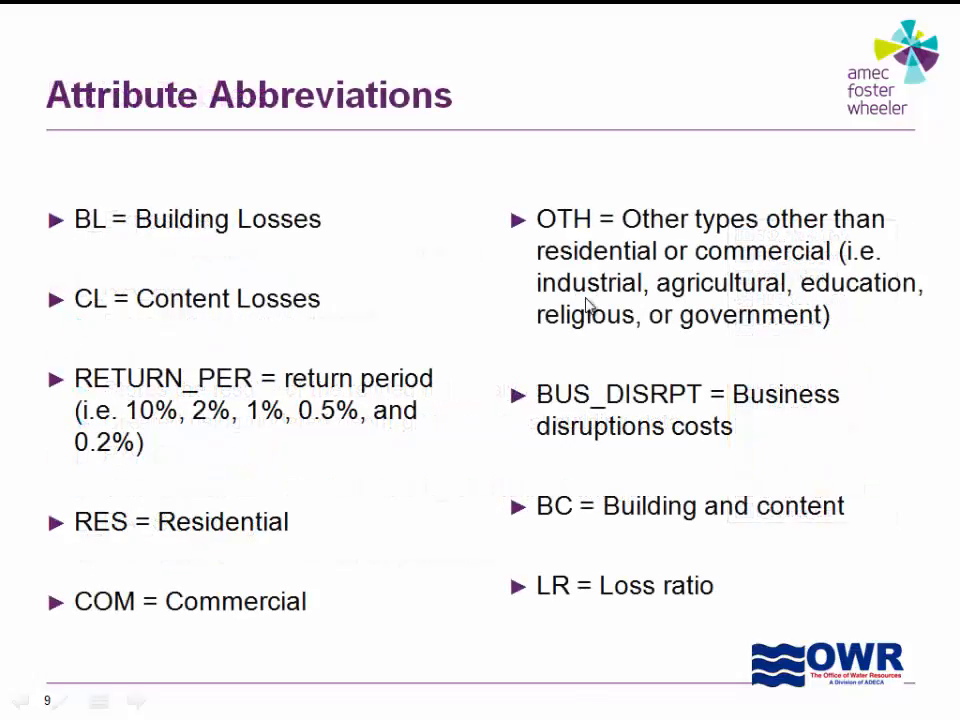
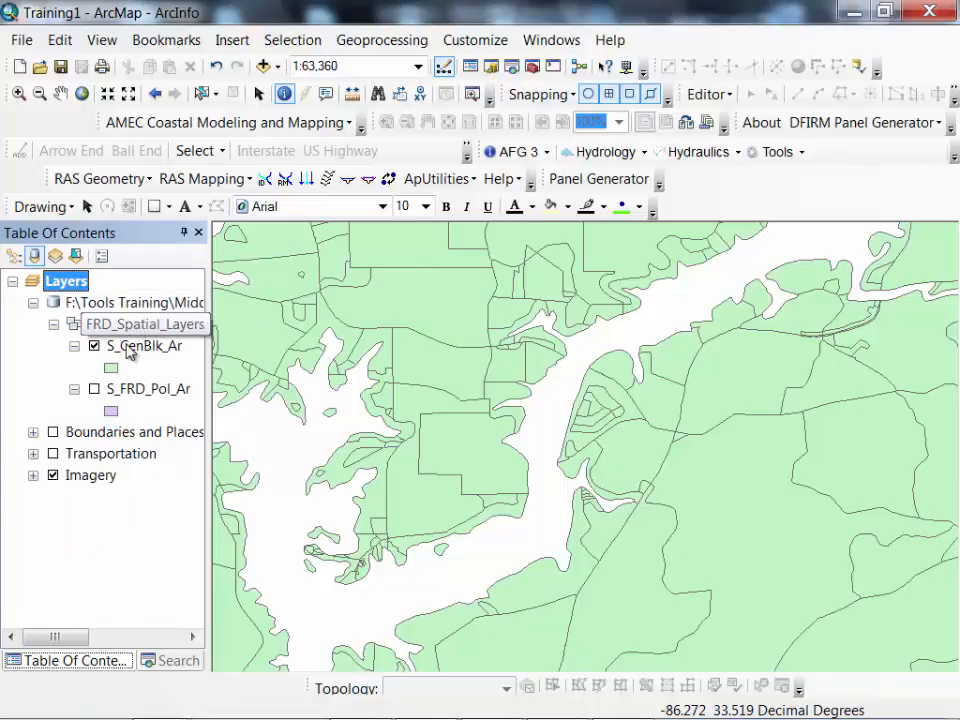
# Step: Remove the S_CenBlk_Ar and S_FRD_Pol_Ar layers from the map and list the remaining layers by drawing order
pyautogui.click(125, 346)
pyautogui.keyDown('ctrl'); pyautogui.click(140, 389); pyautogui.keyUp('ctrl')
pyautogui.rightClick(140, 389)
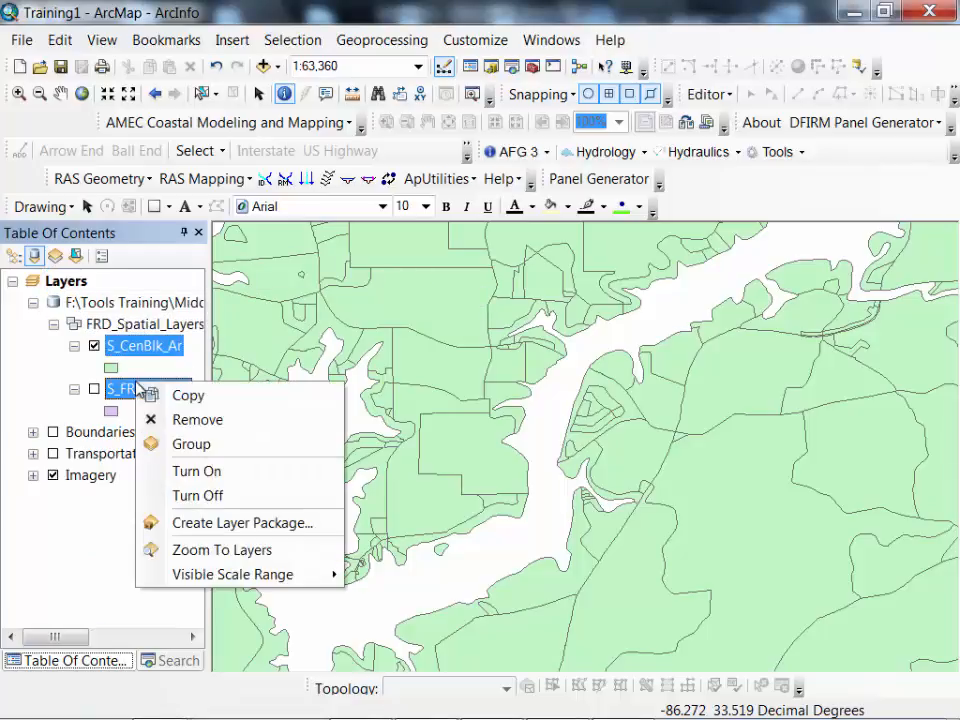
pyautogui.click(180, 420)
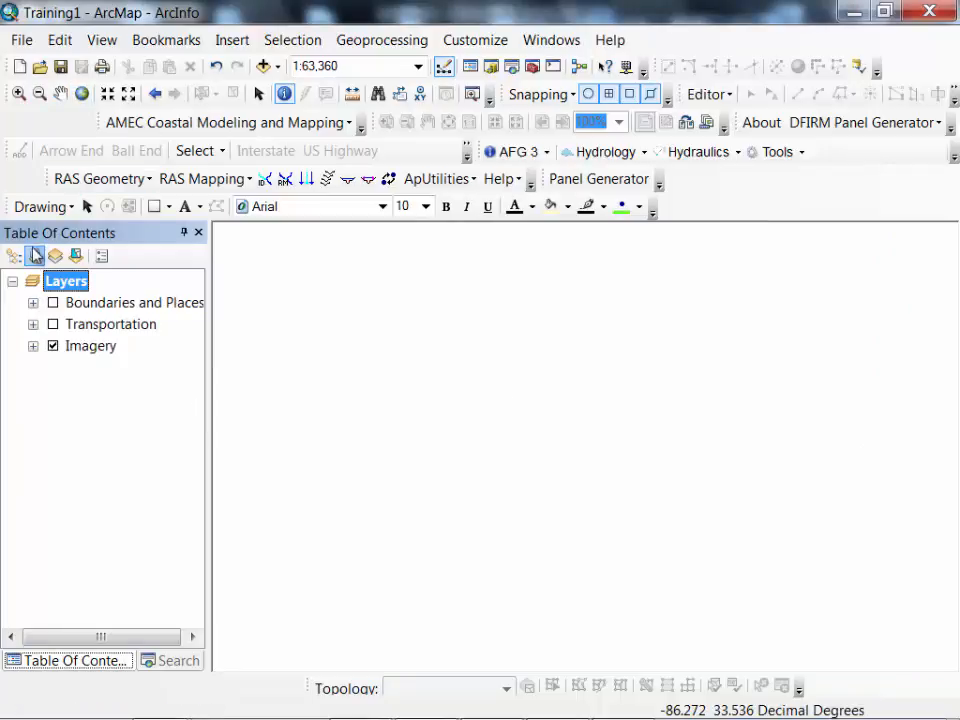
pyautogui.click(13, 255)
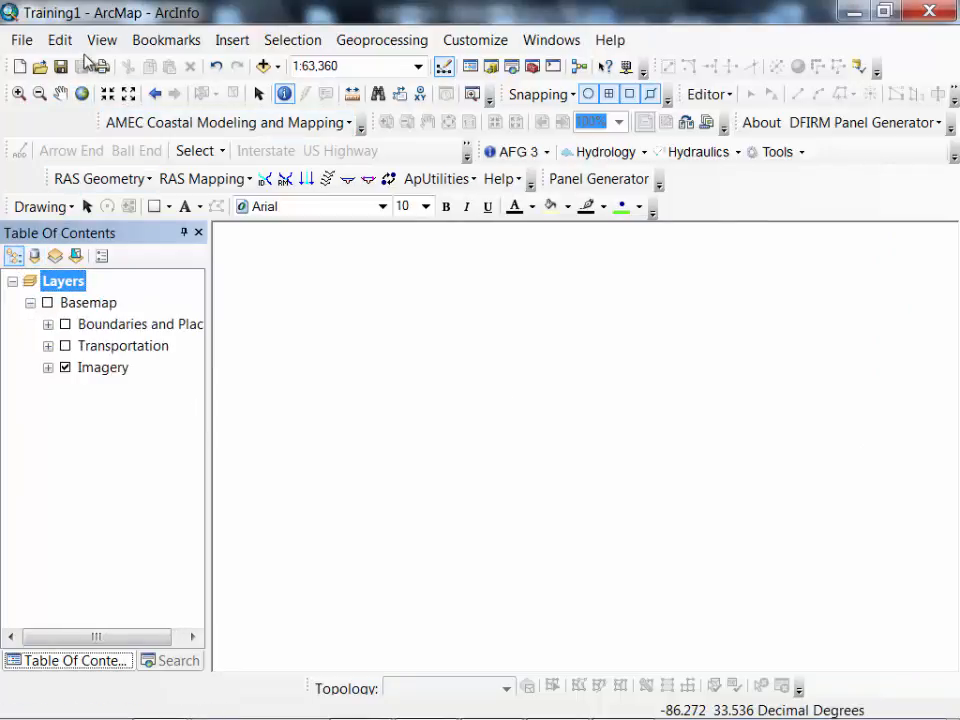
# Step: Add the S_FRD_Pol_Ar feature class from the geodatabase's FRD_Spatial_Layers dataset and zoom to the layer's full extent
pyautogui.click(278, 67)
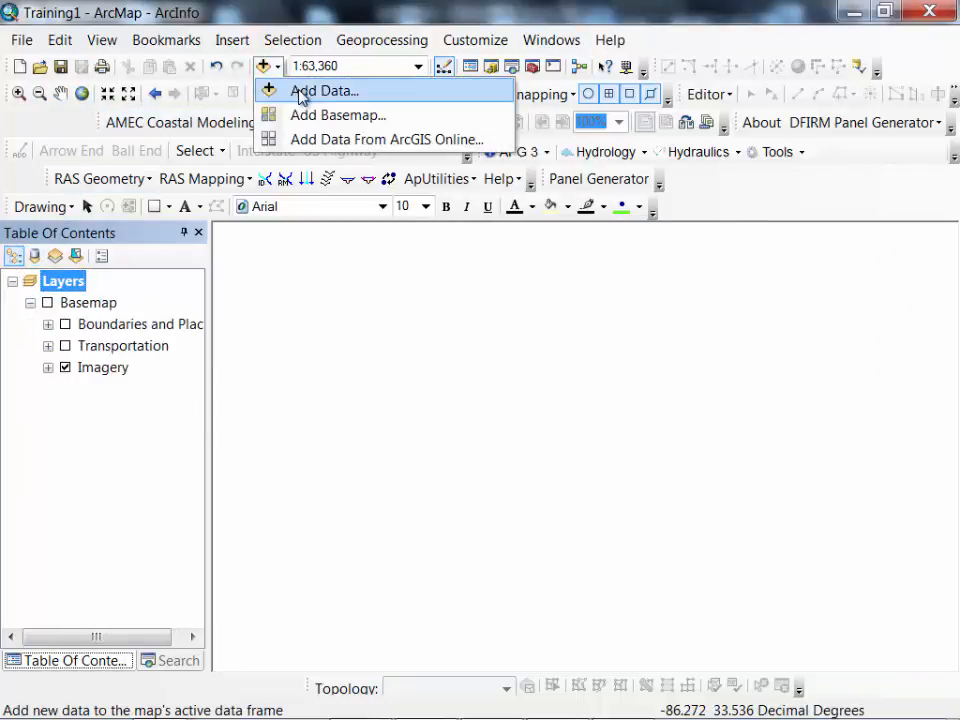
pyautogui.click(306, 96)
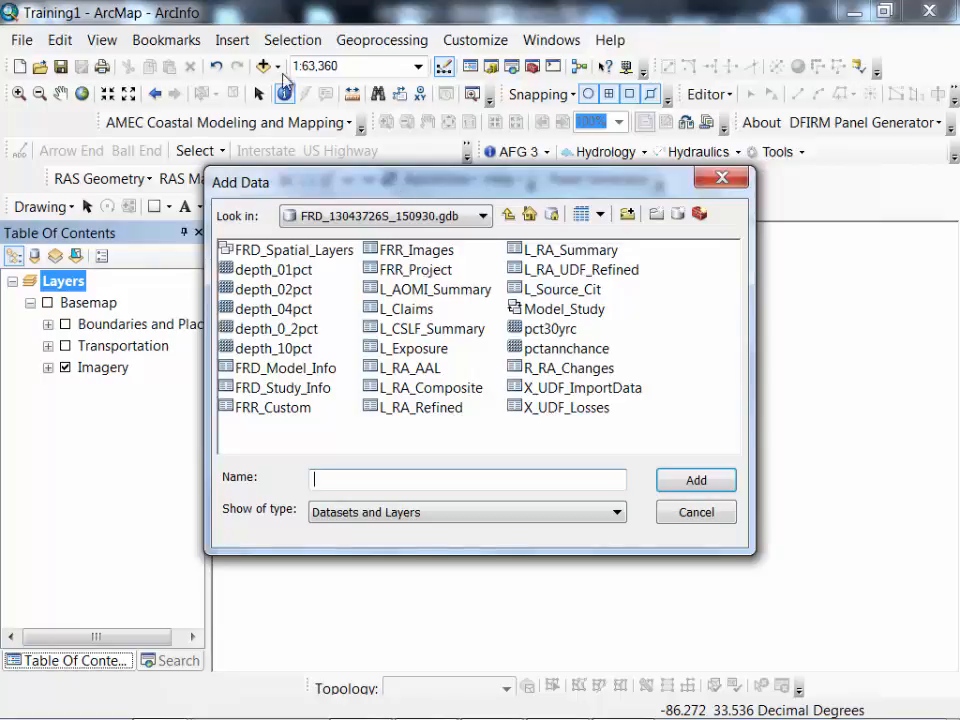
pyautogui.doubleClick(298, 252)
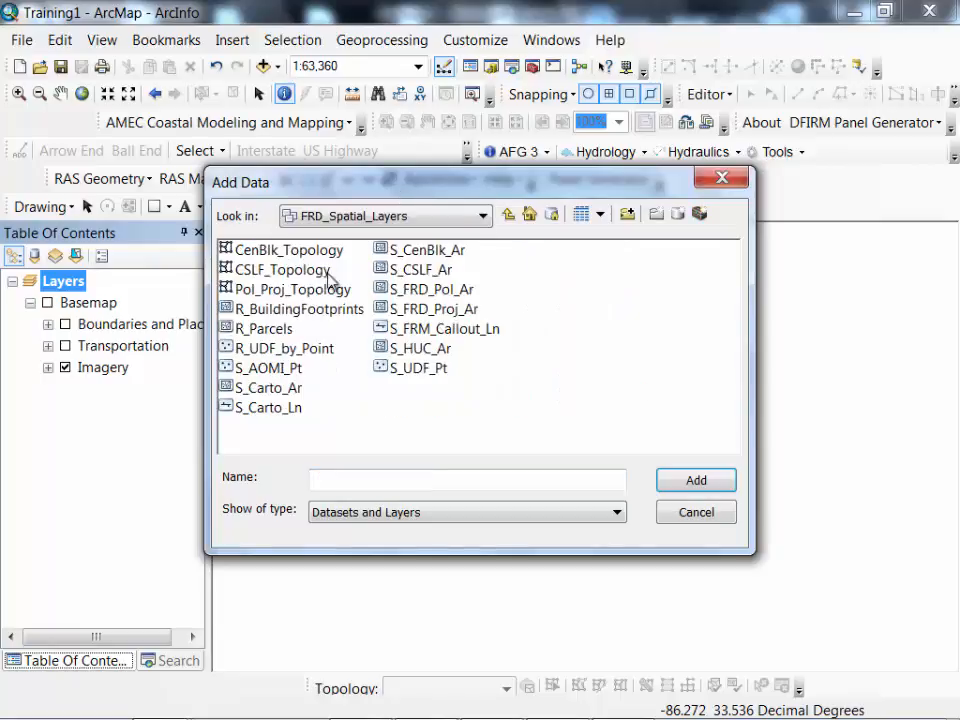
pyautogui.click(428, 291)
pyautogui.click(683, 488)
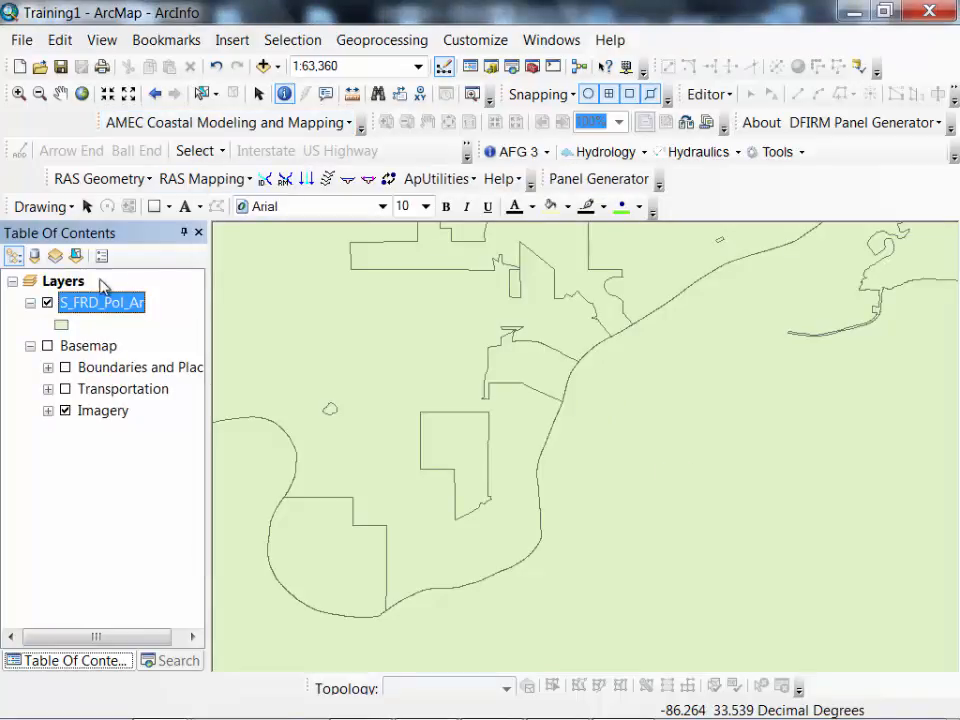
pyautogui.rightClick(88, 304)
pyautogui.click(158, 362)
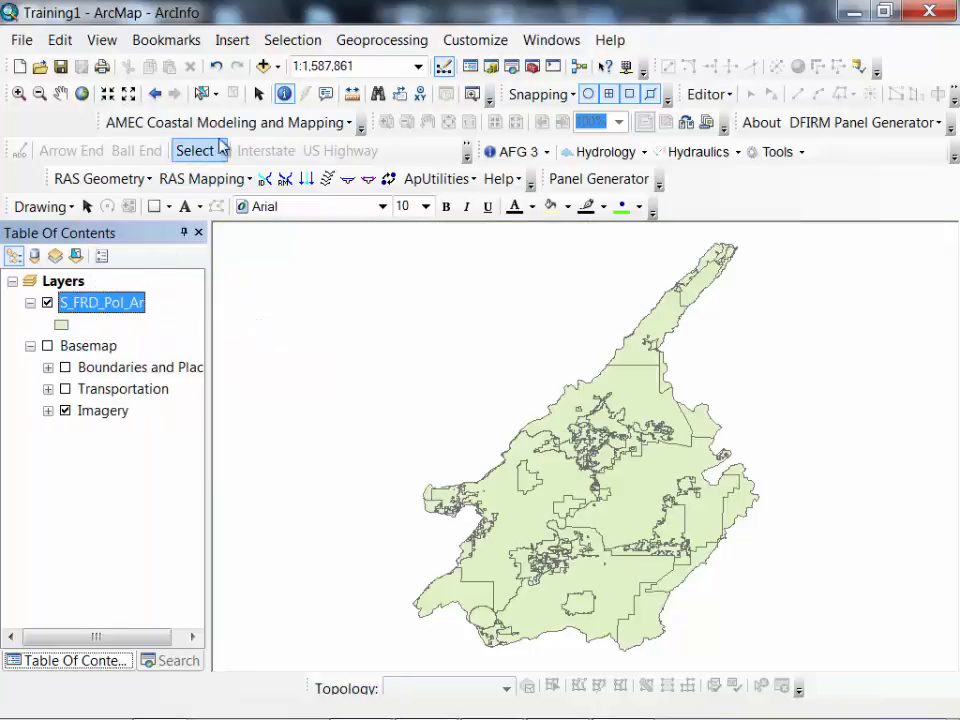
# Step: Add the L_RA_Summary table from the FRD_13043726S_150930.gdb geodatabase to the map
pyautogui.click(276, 67)
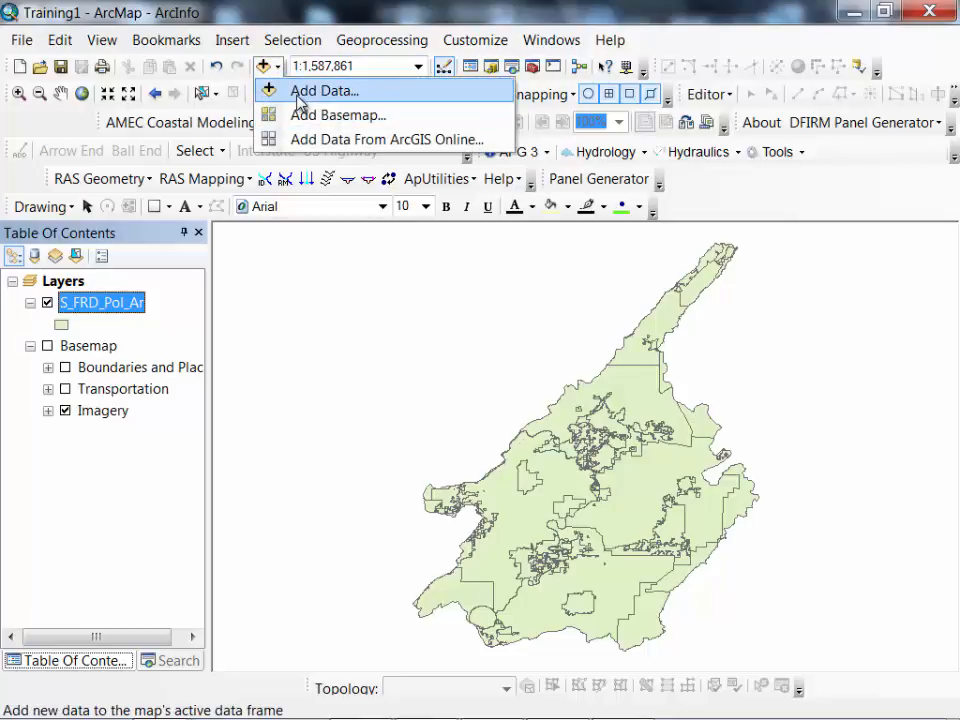
pyautogui.click(301, 98)
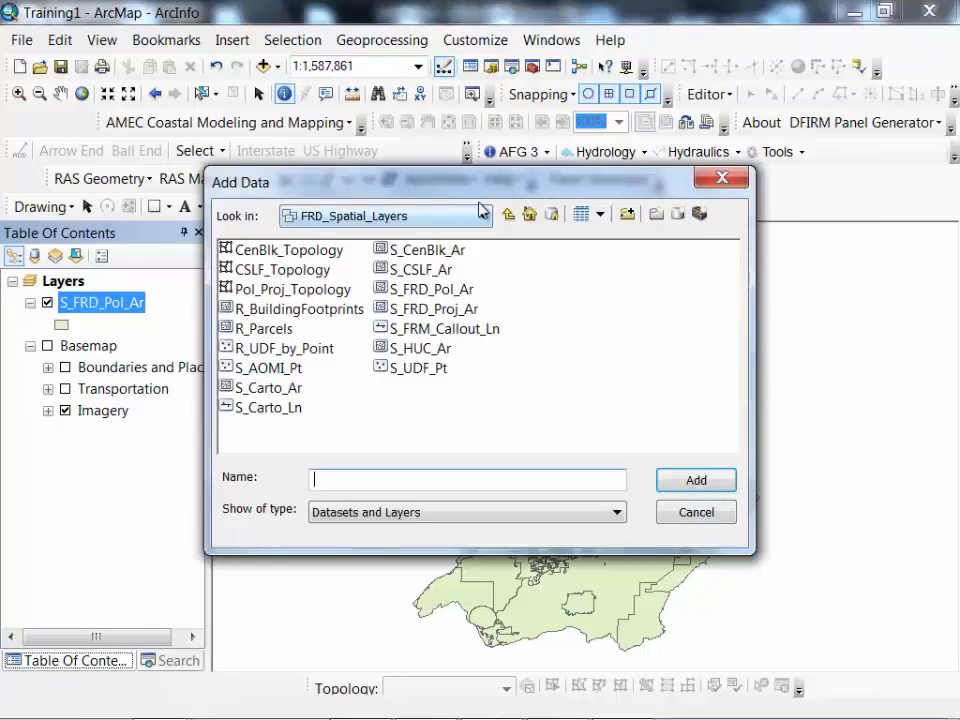
pyautogui.click(507, 215)
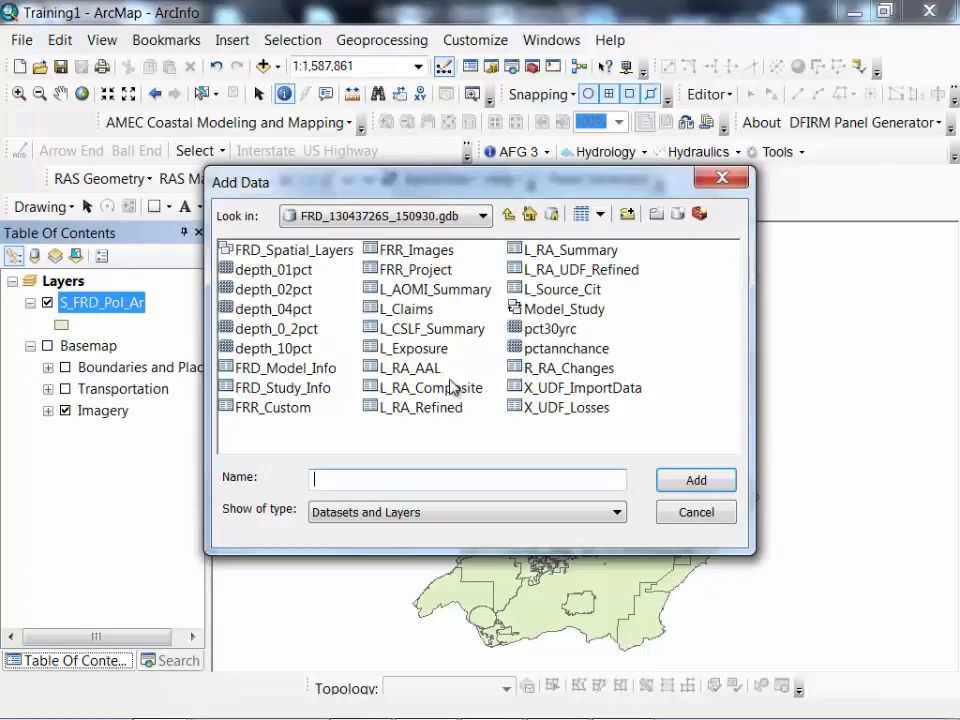
pyautogui.click(549, 252)
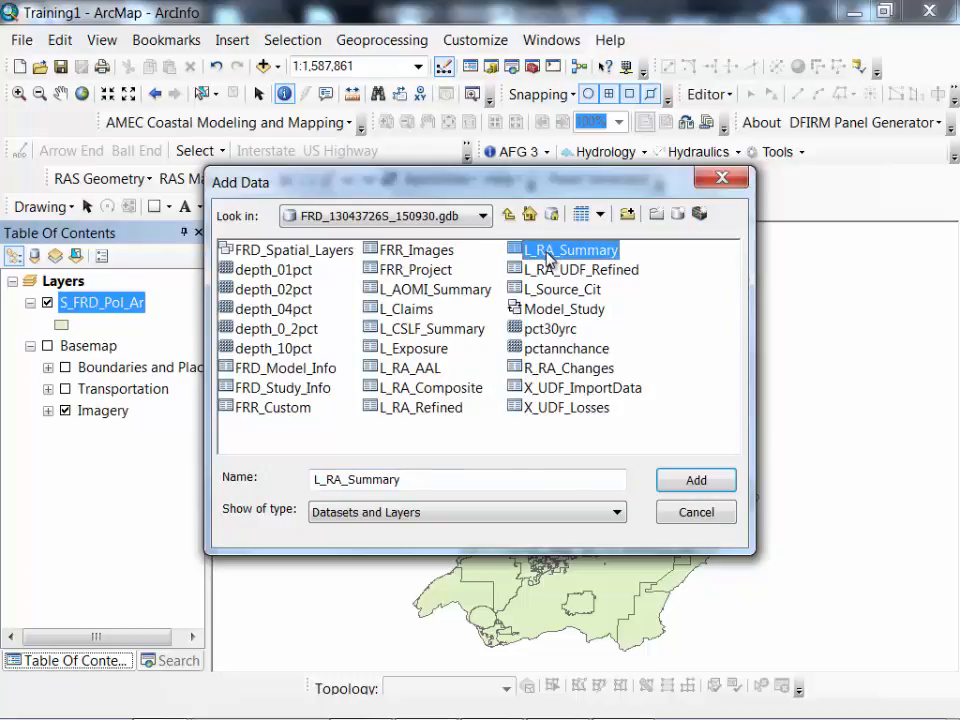
pyautogui.click(704, 481)
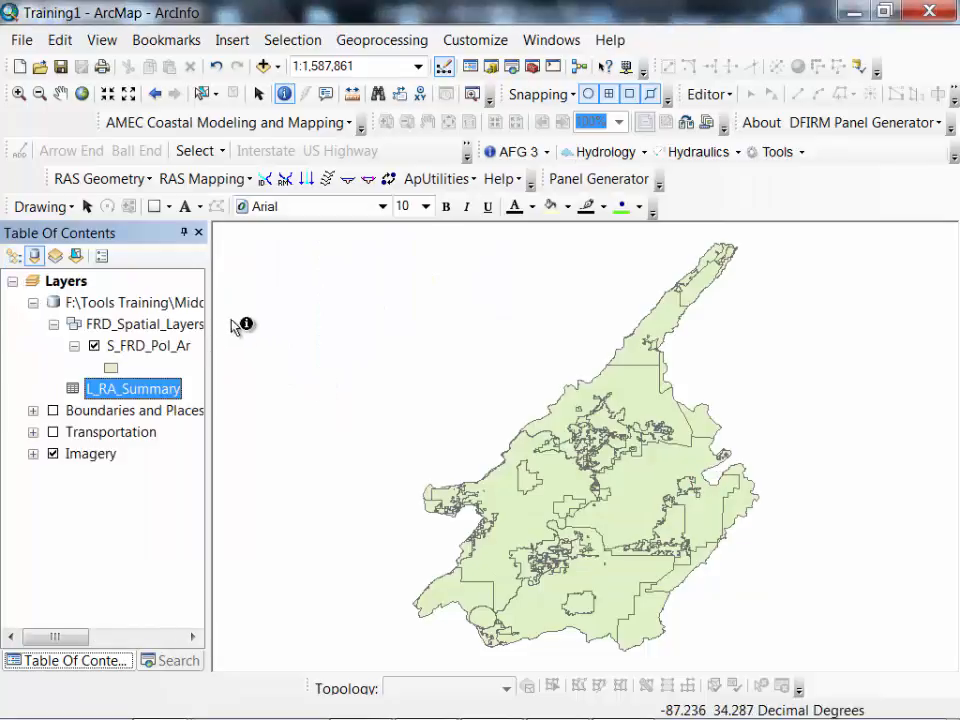
# Step: Join the L_RA_Summary table to S_FRD_Pol_Ar, using POL_NAME1 as the field on both sides and keeping all records
pyautogui.click(14, 256)
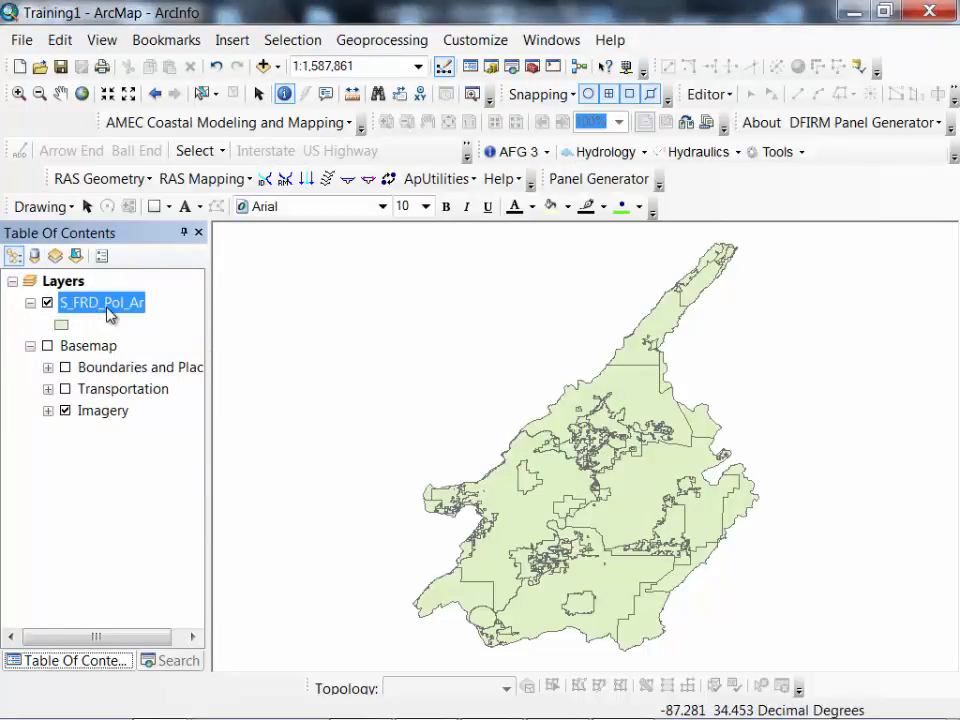
pyautogui.rightClick(108, 313)
pyautogui.moveTo(193, 336)
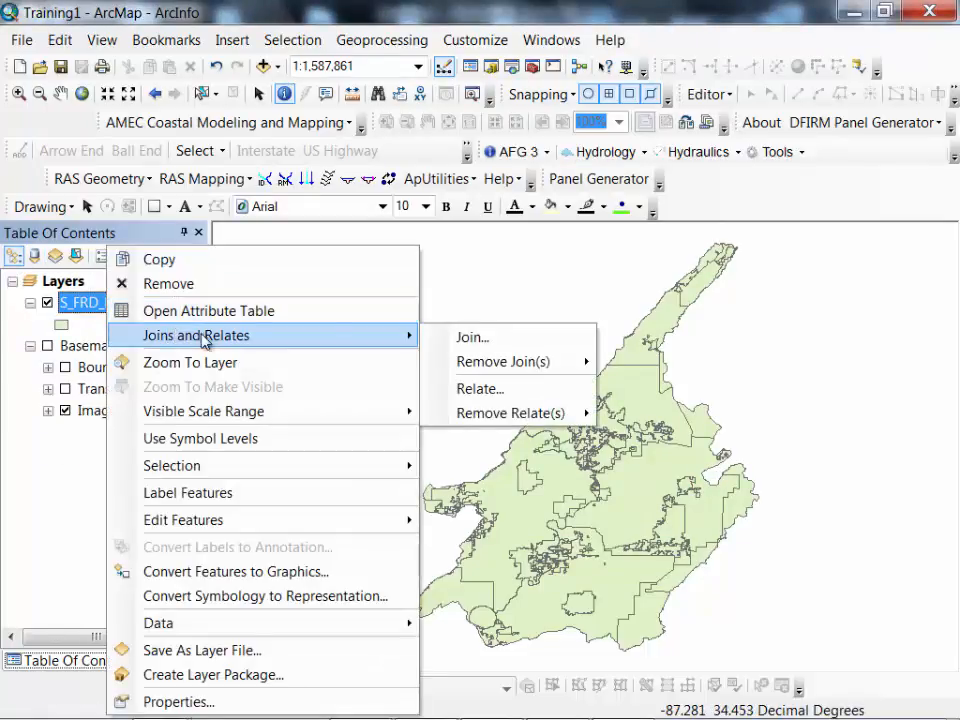
pyautogui.click(470, 337)
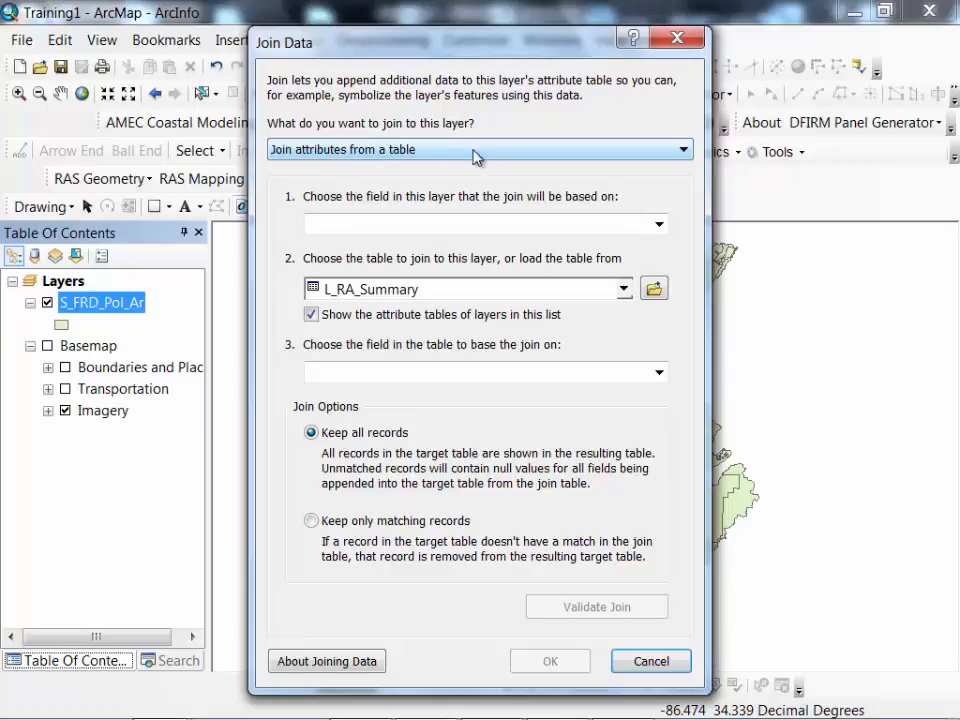
pyautogui.click(660, 225)
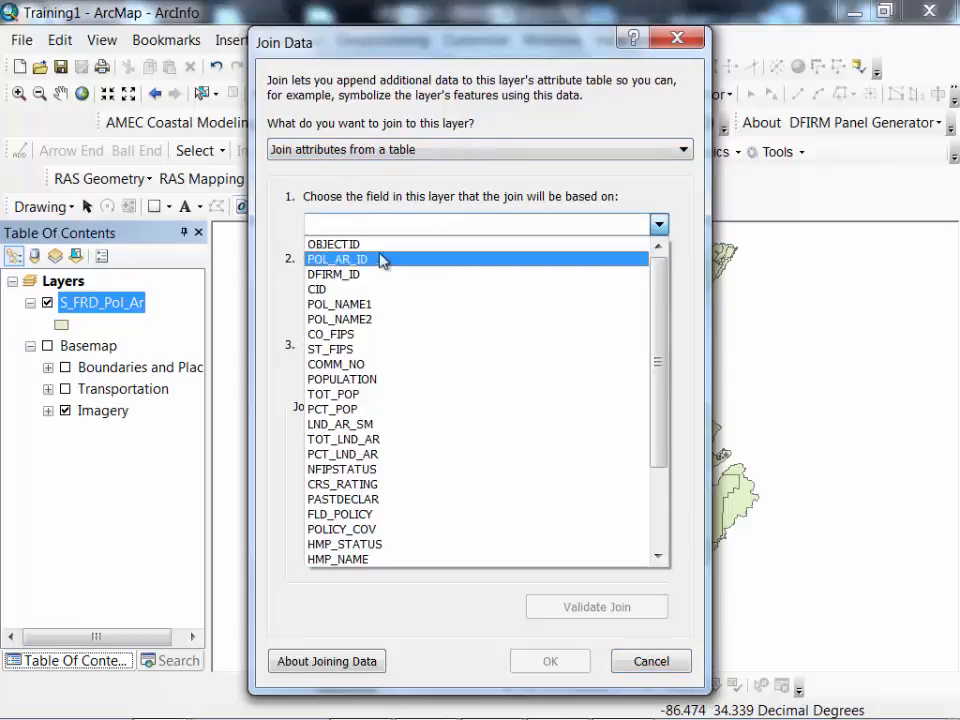
pyautogui.click(377, 304)
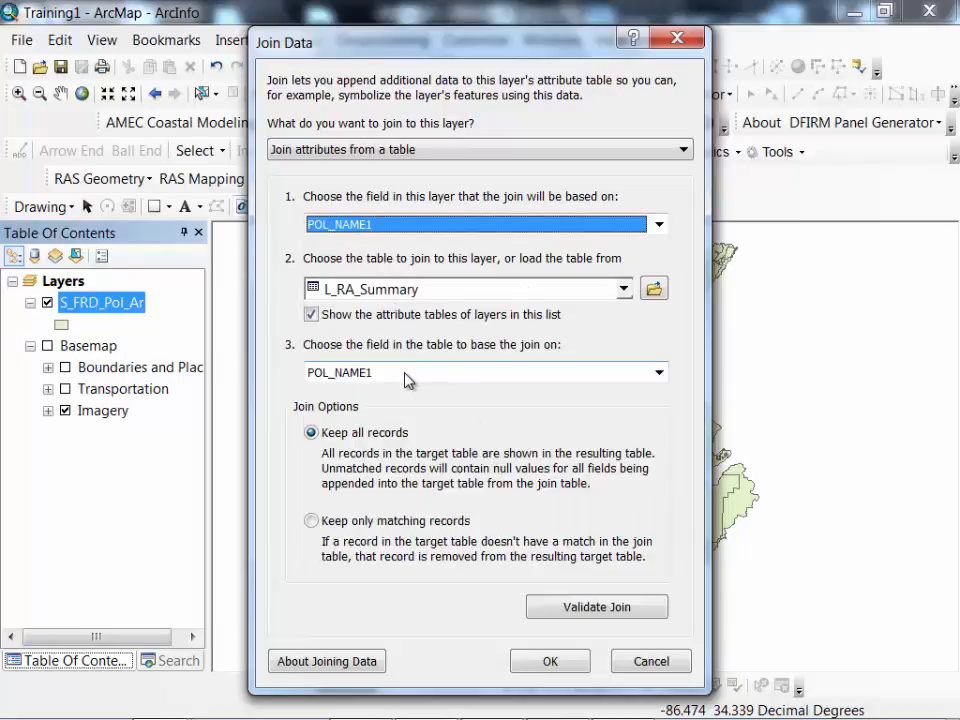
pyautogui.click(548, 661)
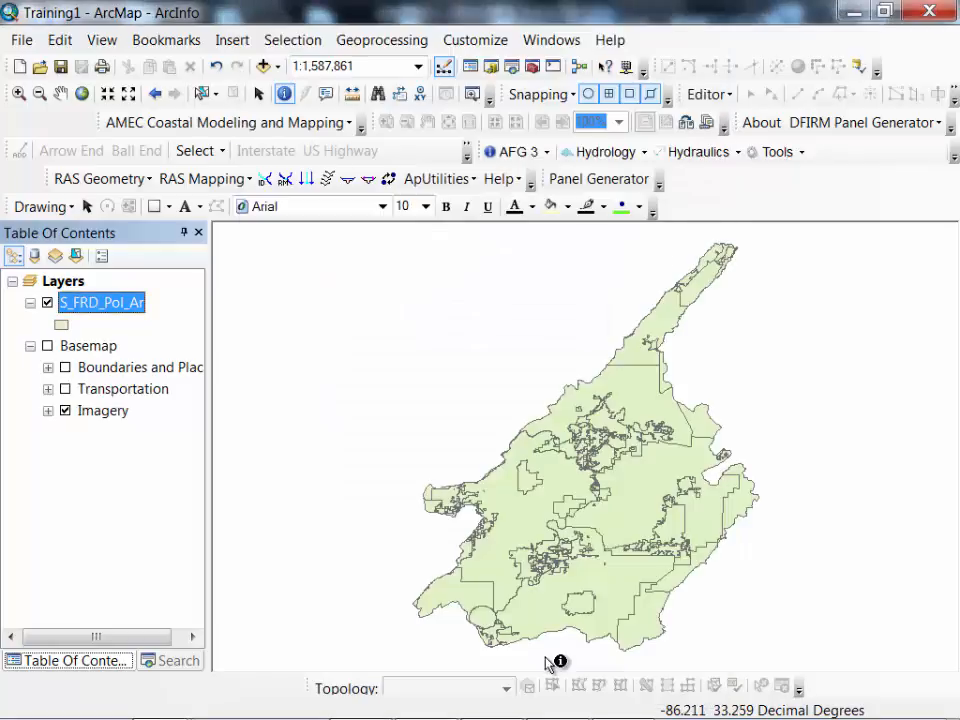
# Step: Open the S_FRD_Pol_Ar attribute table, sort it by the layer's POL_NAME1 in ascending order, and review the joined L_RA_Summary fields
pyautogui.rightClick(125, 304)
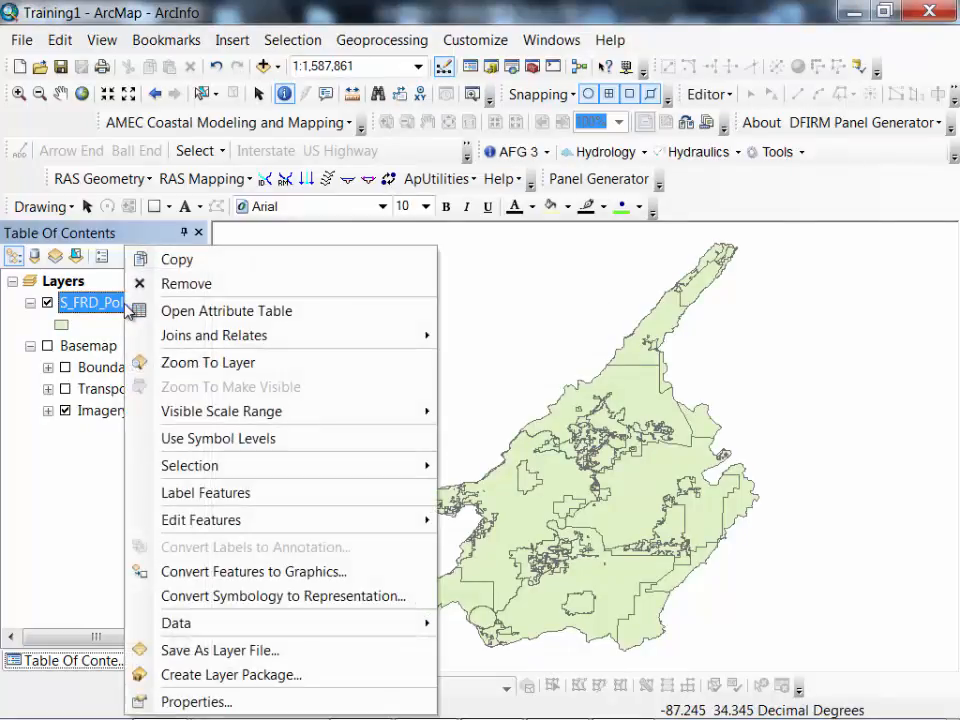
pyautogui.click(218, 320)
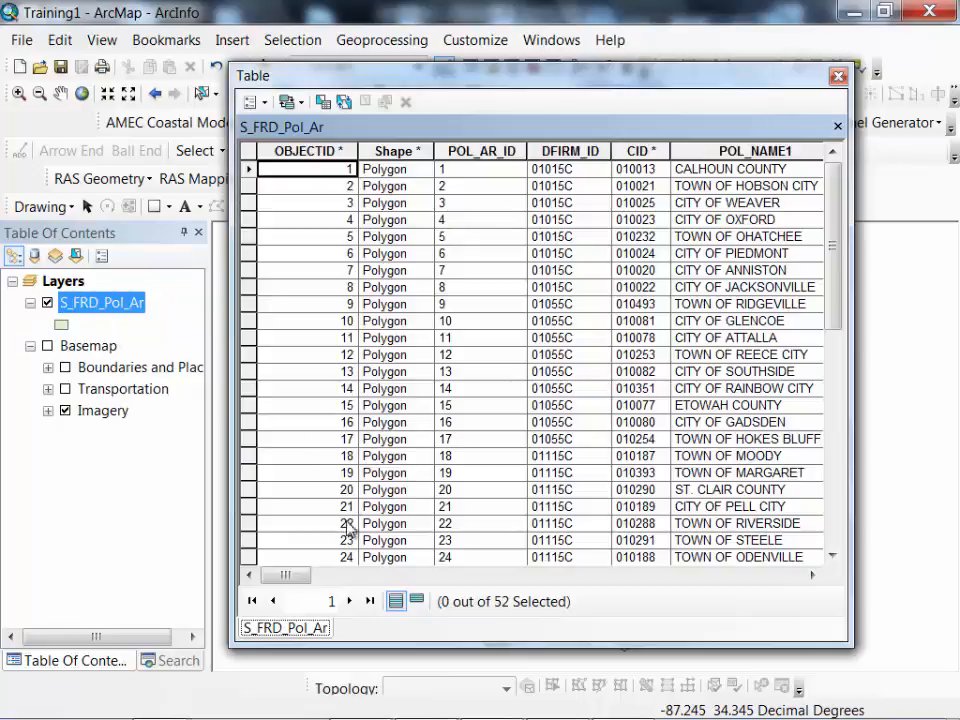
pyautogui.moveTo(300, 580); pyautogui.dragTo(317, 576)
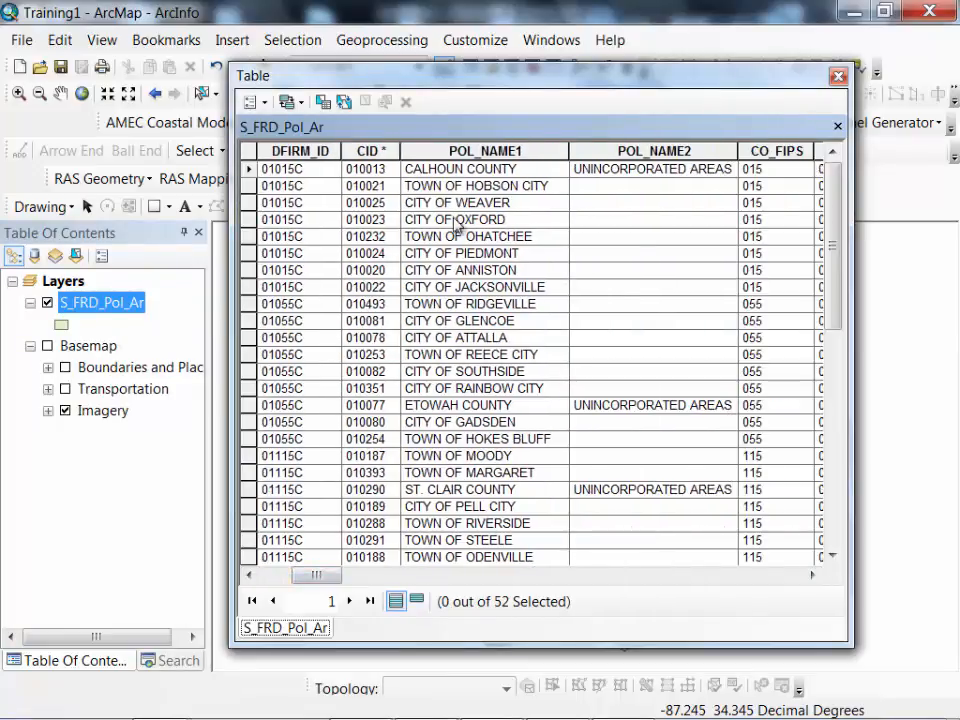
pyautogui.rightClick(465, 148)
pyautogui.click(462, 163)
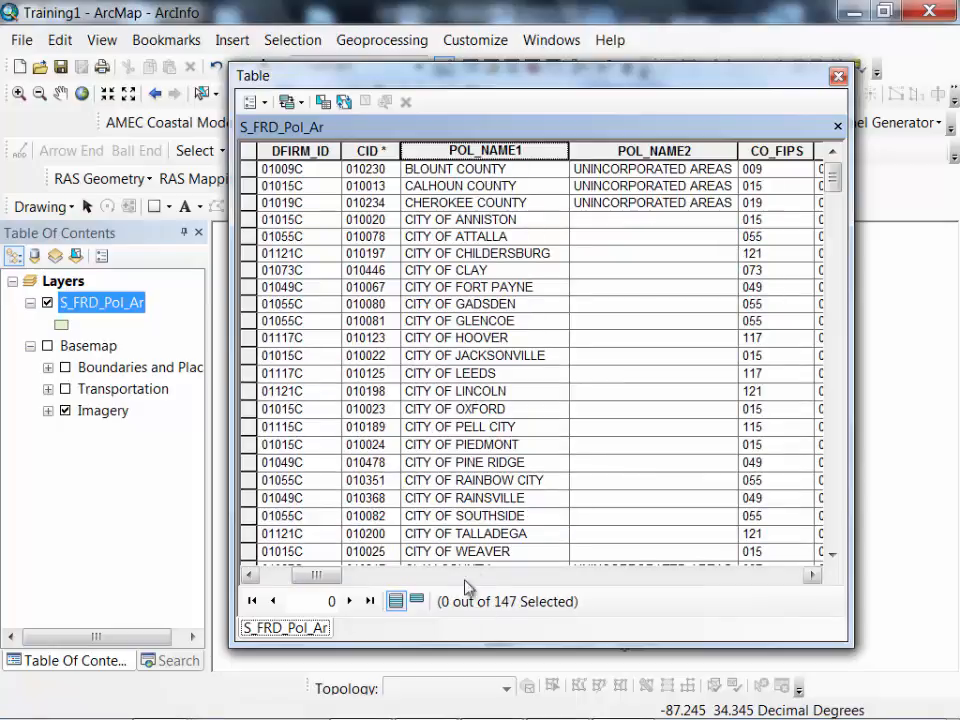
pyautogui.moveTo(332, 575); pyautogui.dragTo(615, 553)
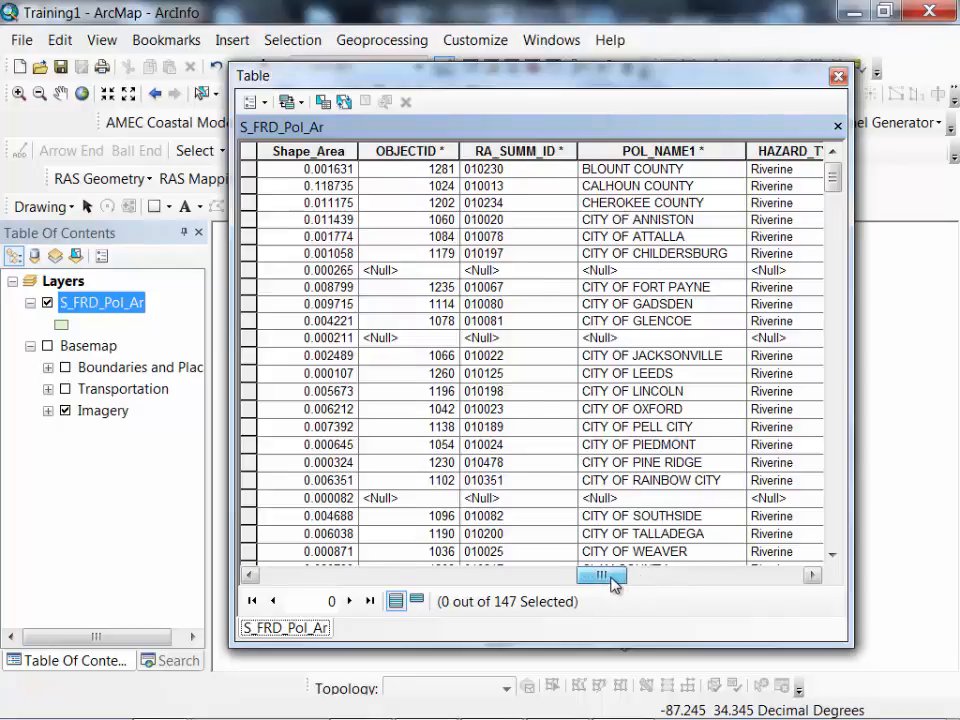
pyautogui.moveTo(612, 576); pyautogui.dragTo(645, 573)
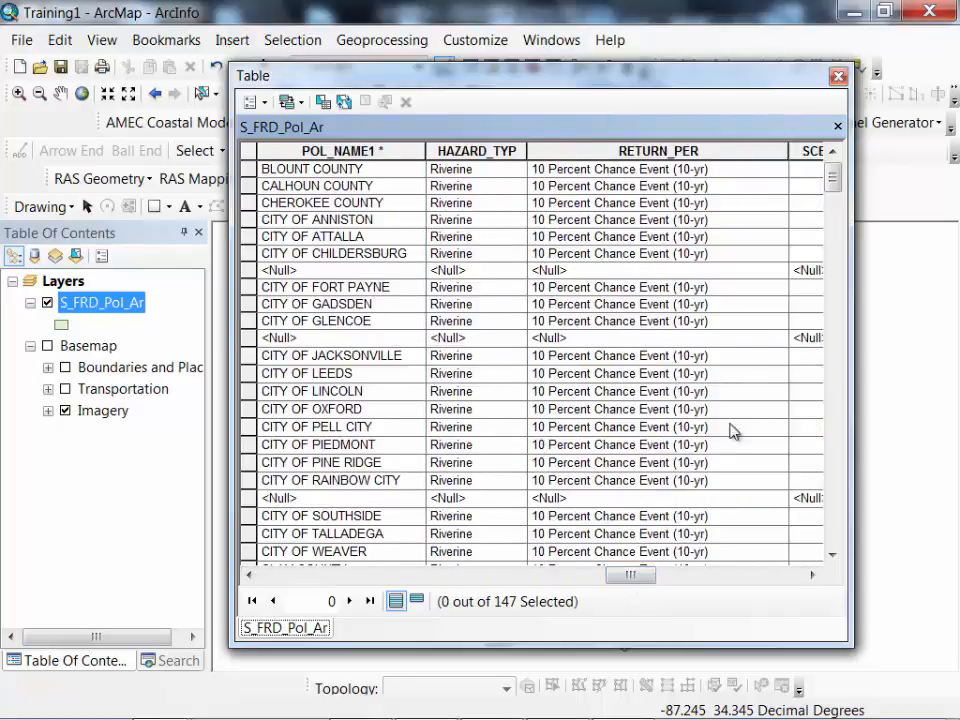
pyautogui.moveTo(834, 184); pyautogui.dragTo(841, 531)
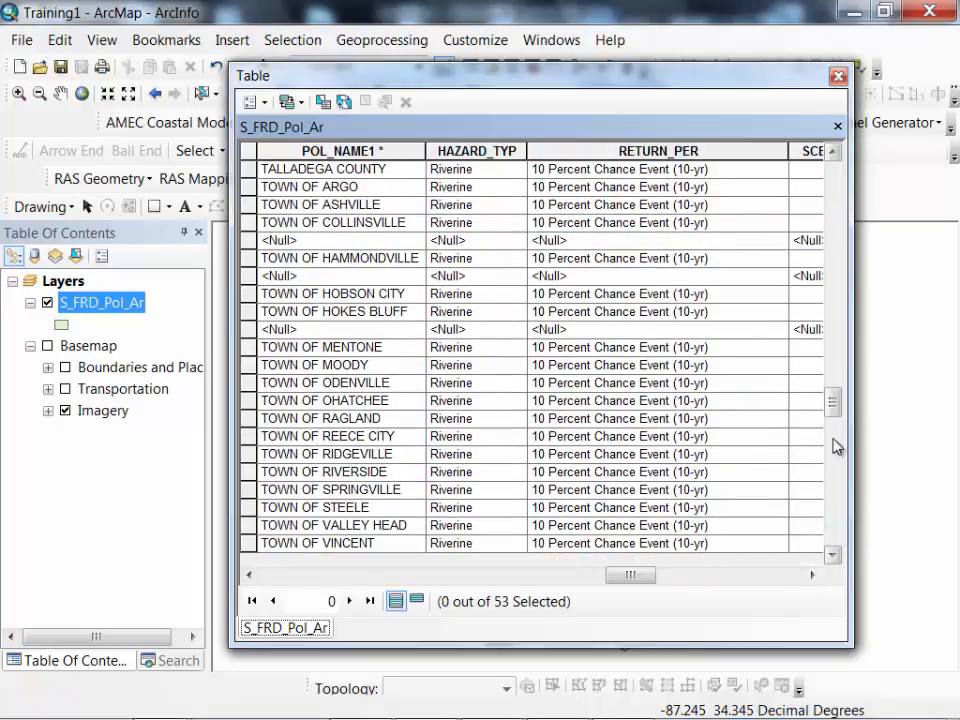
pyautogui.moveTo(834, 401); pyautogui.dragTo(795, 172)
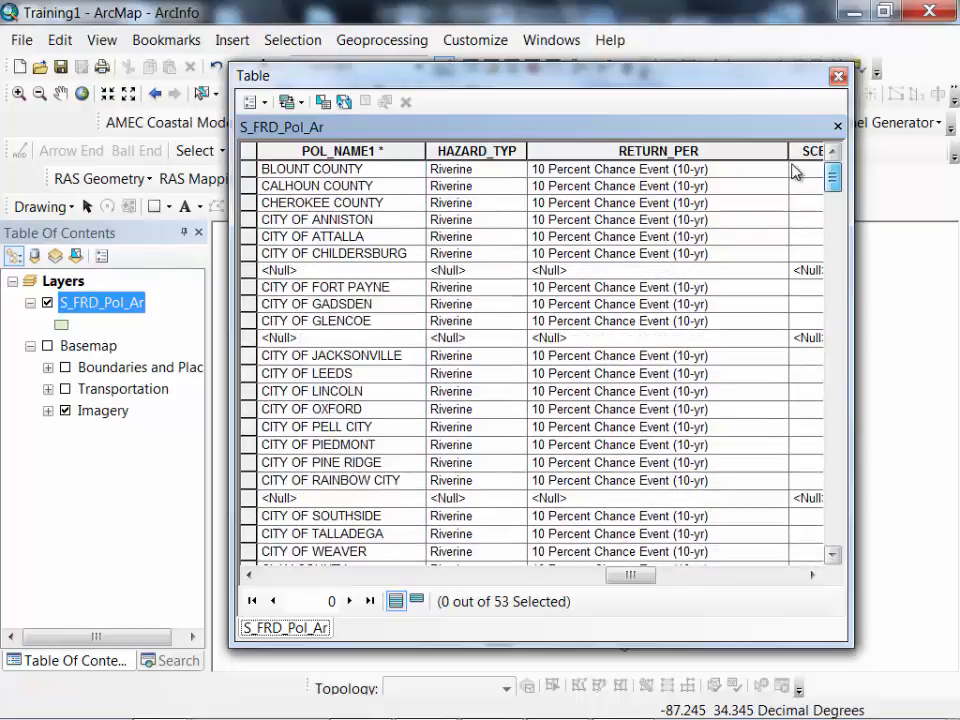
# Step: Sort the joined attribute table by RETURN_PER in ascending order, review its records, and close the table
pyautogui.rightClick(651, 150)
pyautogui.click(690, 164)
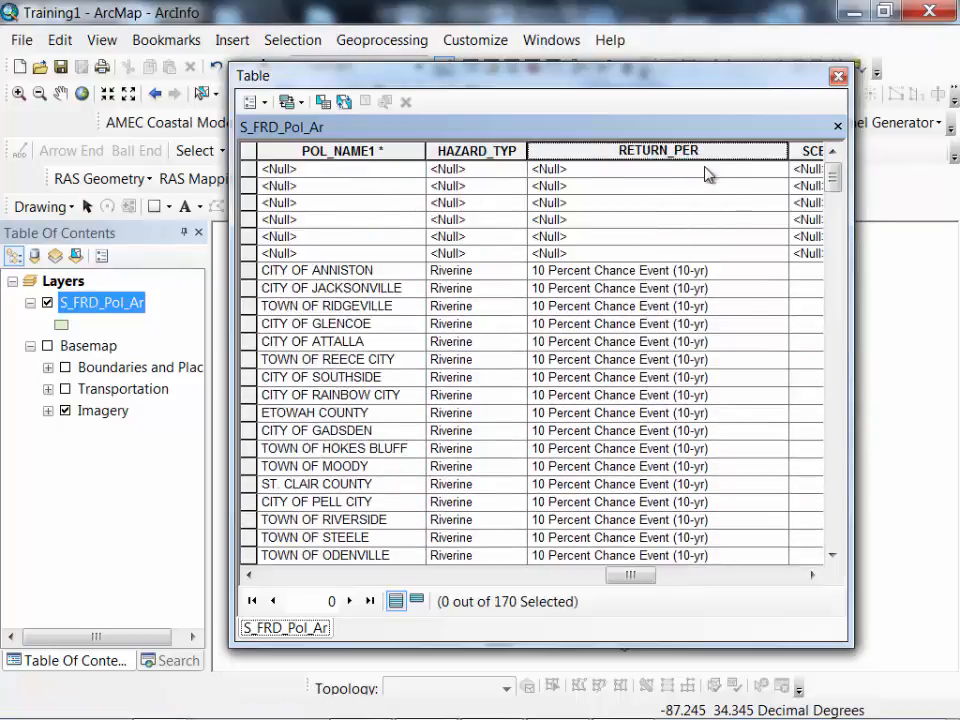
pyautogui.moveTo(834, 178); pyautogui.dragTo(811, 137)
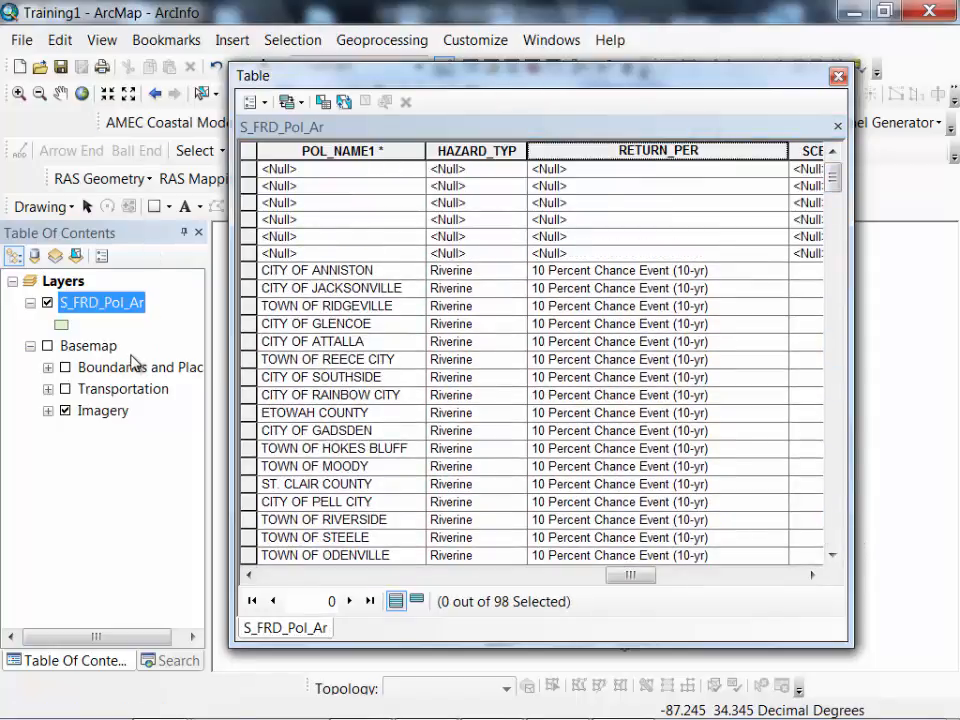
pyautogui.rightClick(116, 309)
pyautogui.moveTo(450, 76); pyautogui.dragTo(283, 95)
pyautogui.click(808, 92)
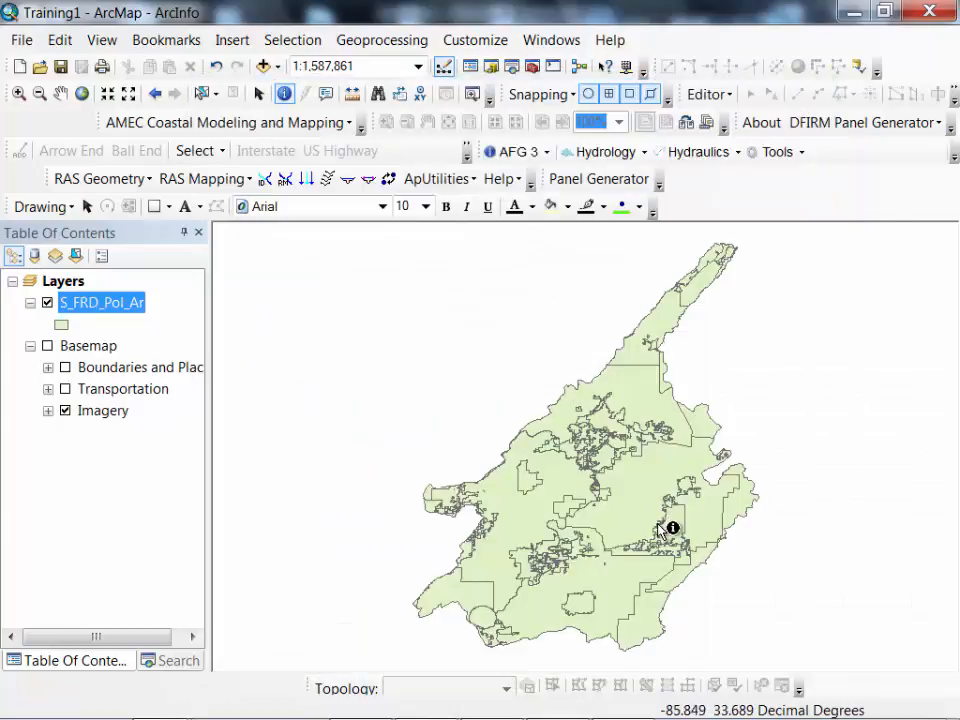
# Step: Identify the St. Clair County polygon in S_FRD_Pol_Ar, review its field values, and close the results
pyautogui.click(521, 517)
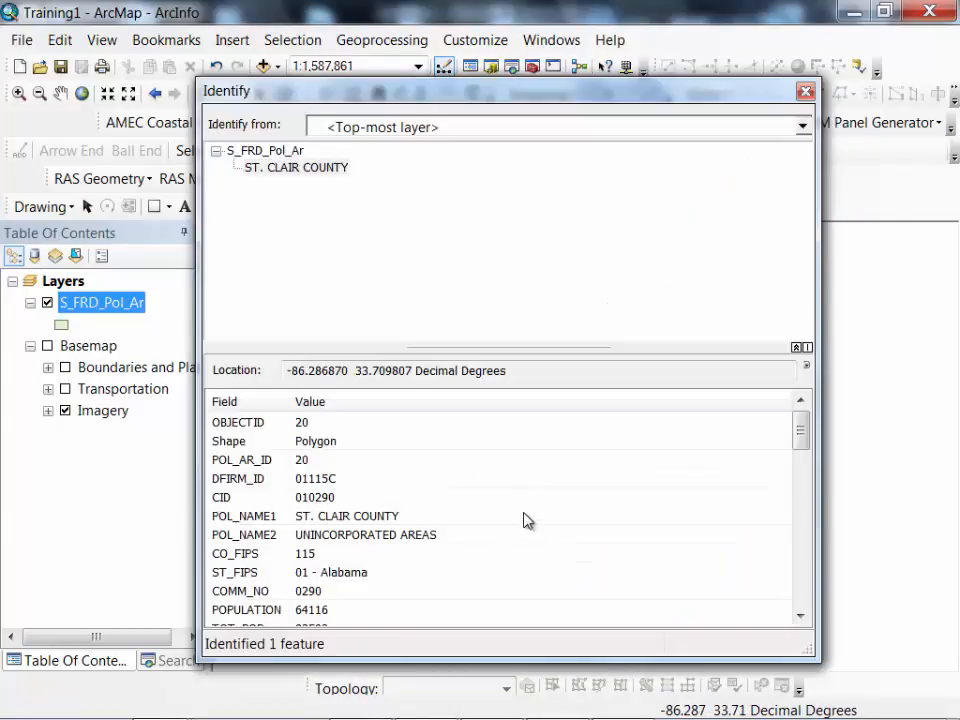
pyautogui.click(253, 169)
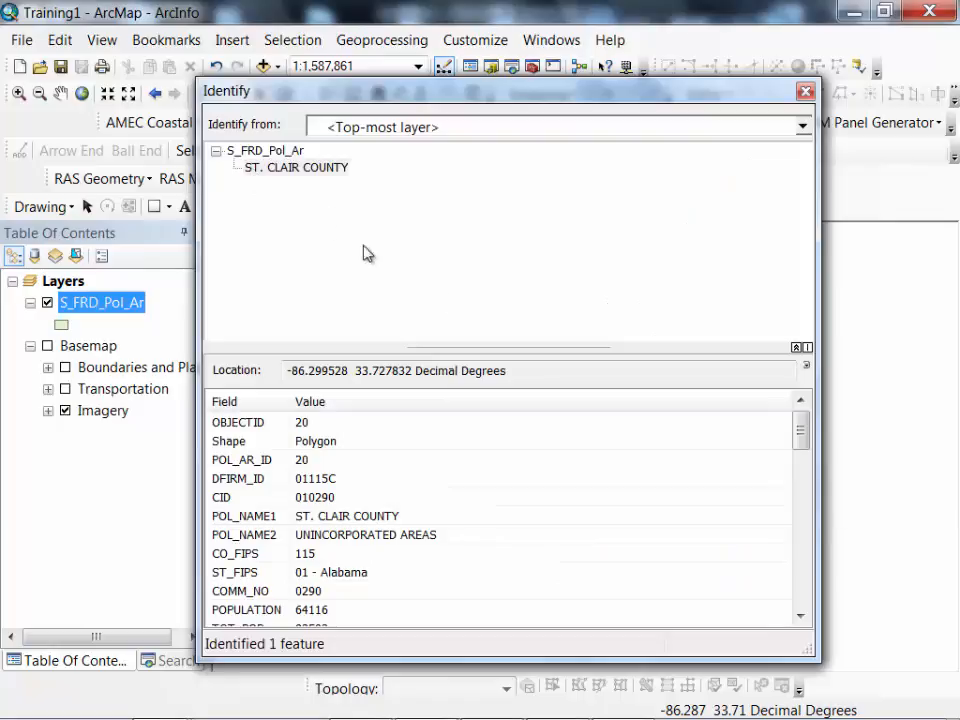
pyautogui.moveTo(801, 432); pyautogui.dragTo(803, 115)
pyautogui.click(804, 91)
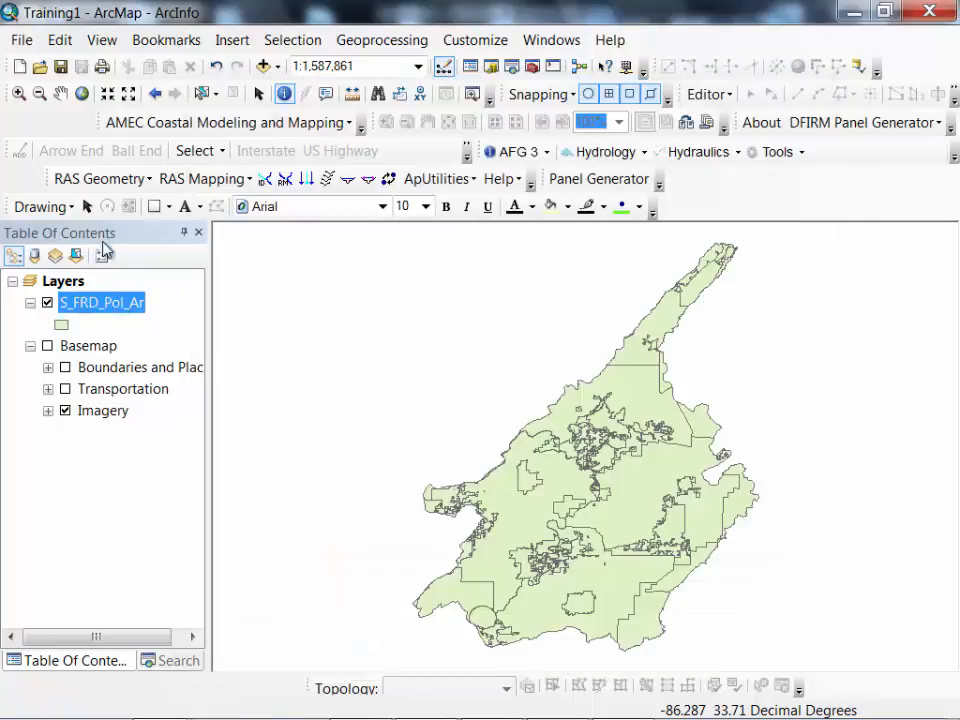
# Step: List the map contents by source, open the L_RA_Summary table to review its return period records, and close it
pyautogui.click(34, 256)
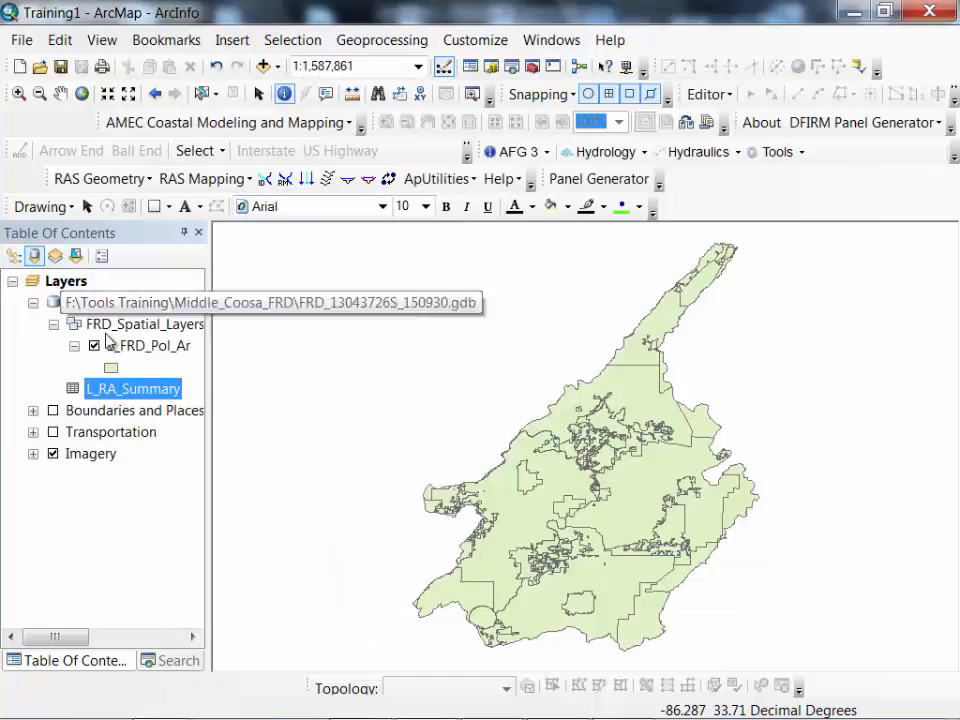
pyautogui.rightClick(143, 396)
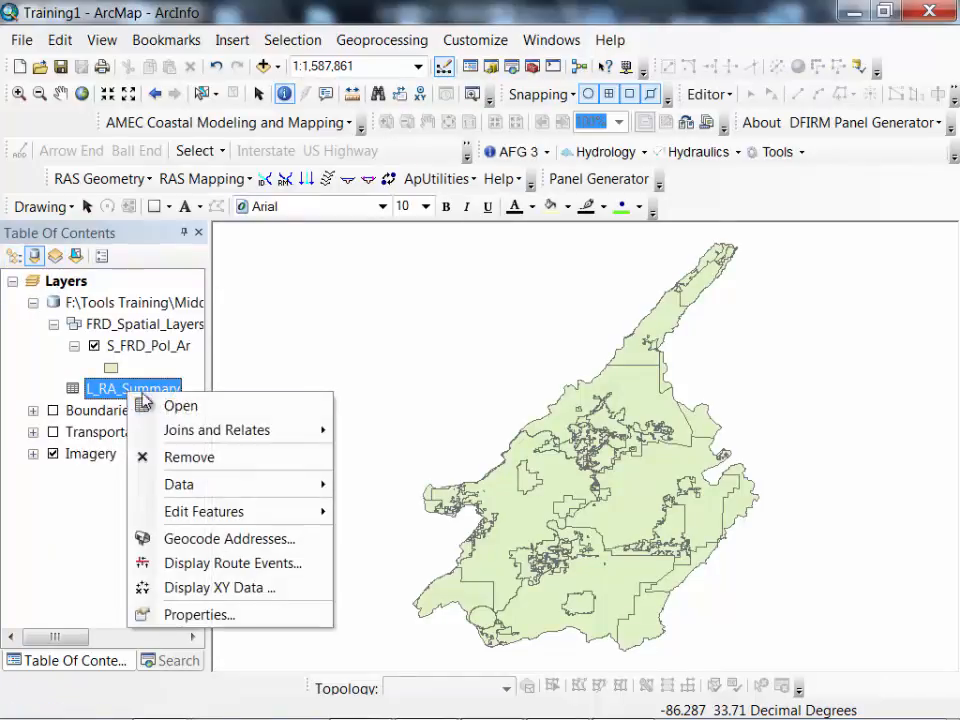
pyautogui.click(200, 409)
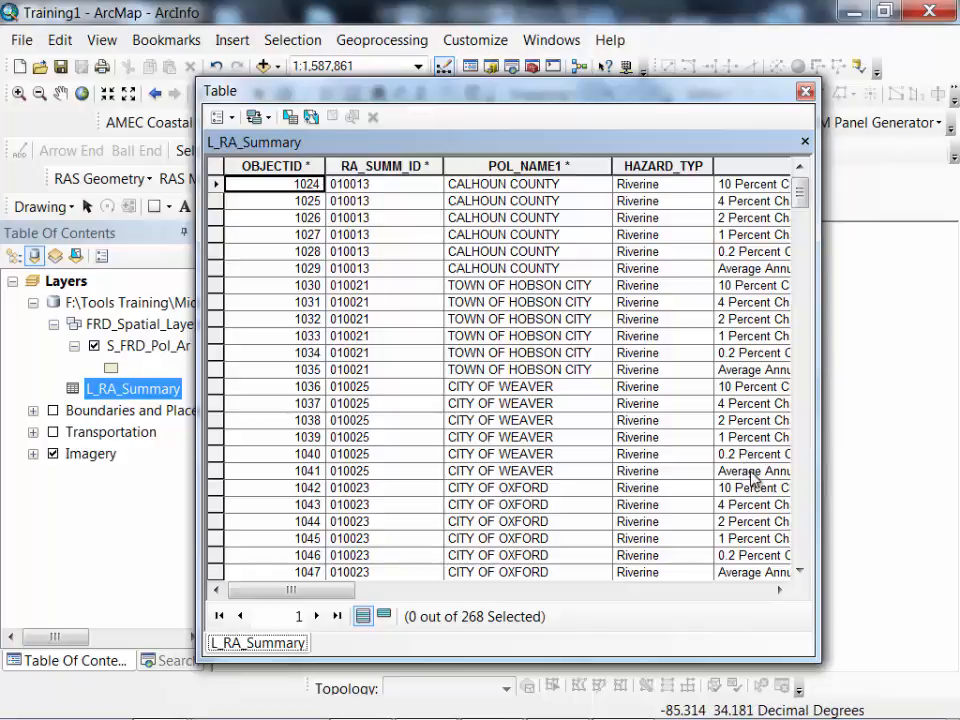
pyautogui.click(805, 91)
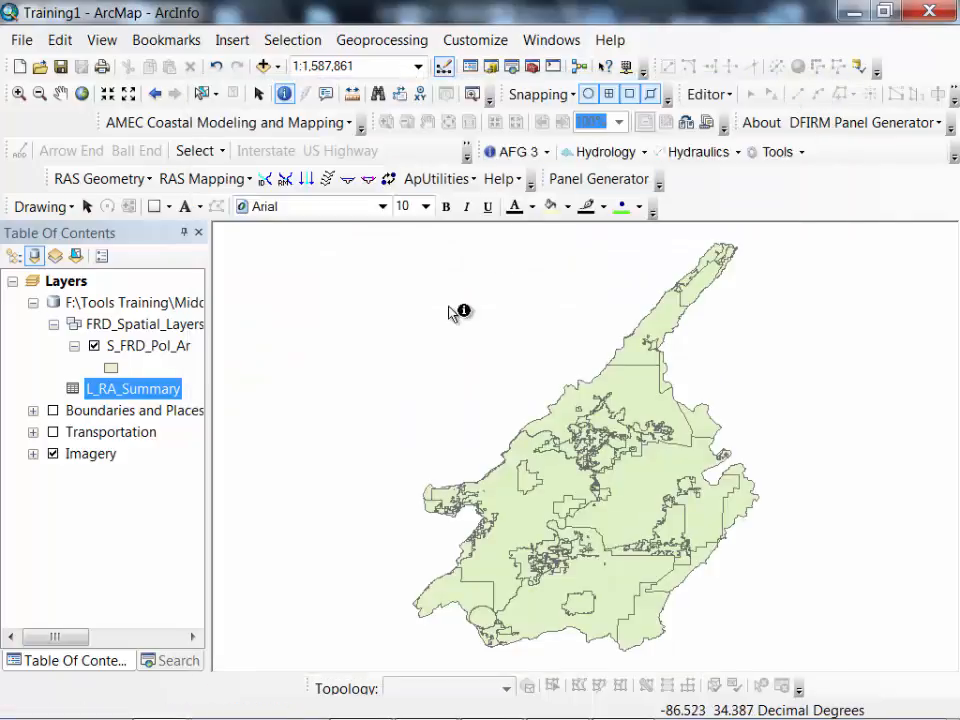
# Step: Remove the L_RA_Summary join from the S_FRD_Pol_Ar layer
pyautogui.rightClick(128, 345)
pyautogui.moveTo(240, 345)
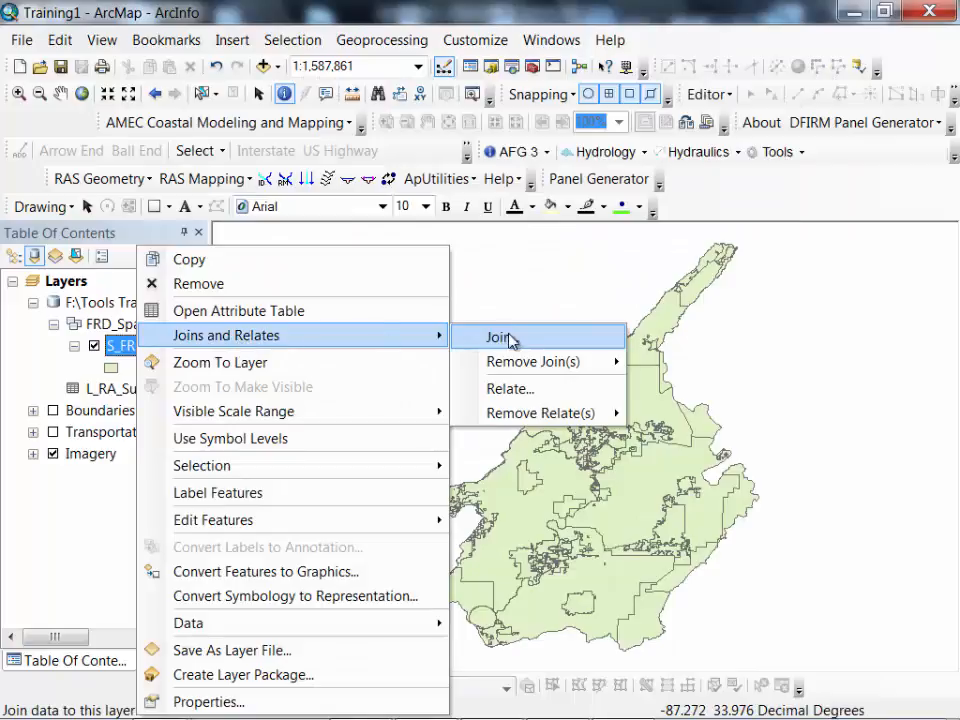
pyautogui.moveTo(610, 362)
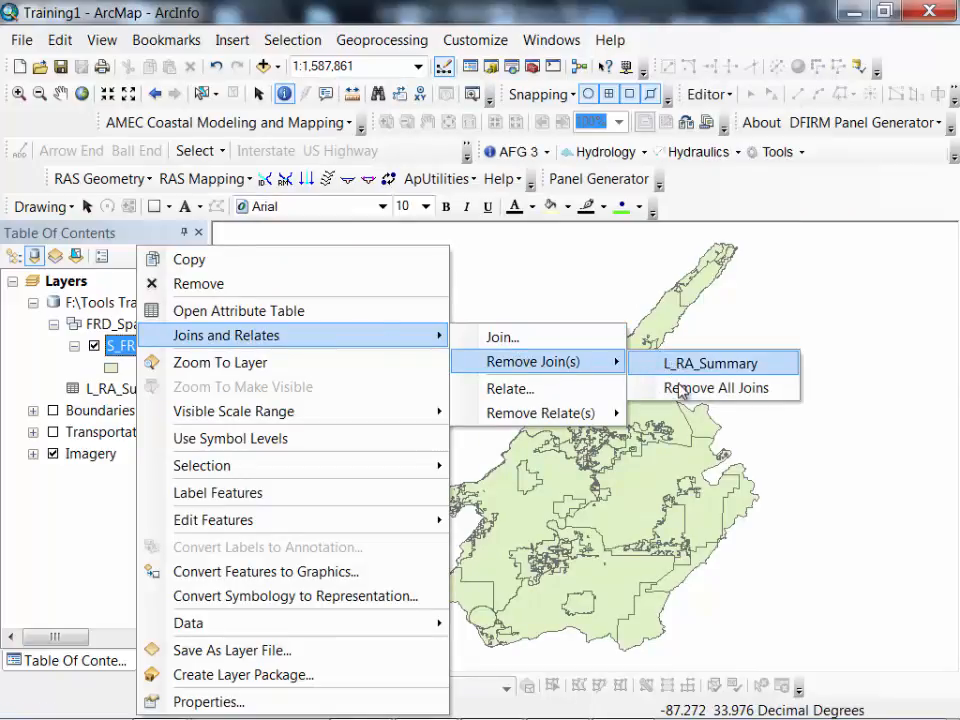
pyautogui.click(677, 368)
# Step: Apply the definition query "RETURN_PER" = '01pct' to the L_RA_Summary table to keep only the 1 percent chance event
pyautogui.rightClick(162, 392)
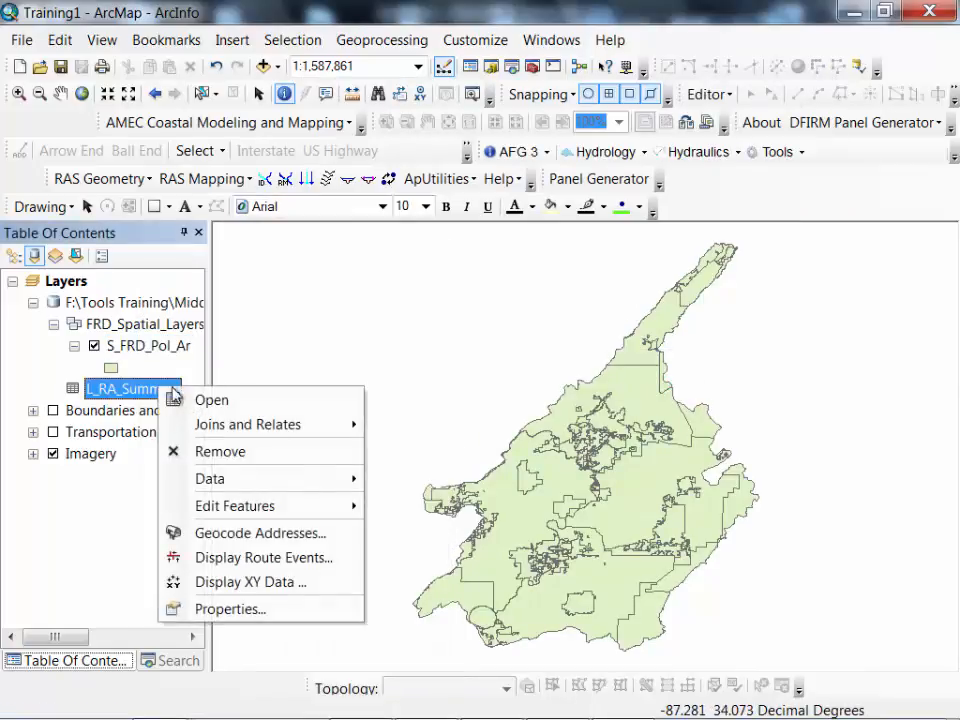
pyautogui.click(275, 609)
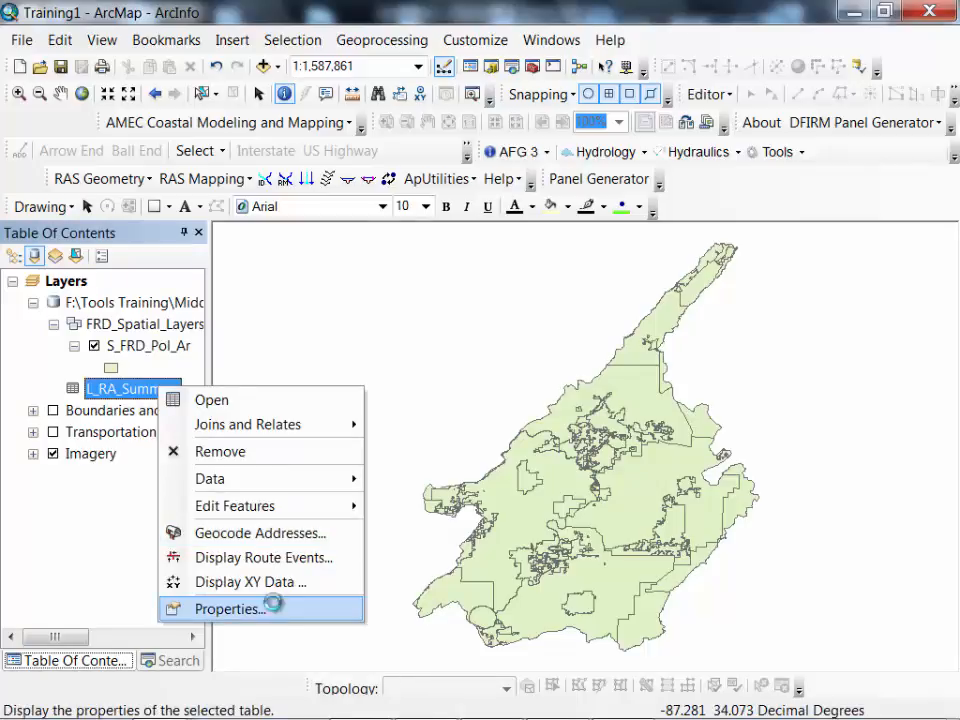
pyautogui.click(242, 401)
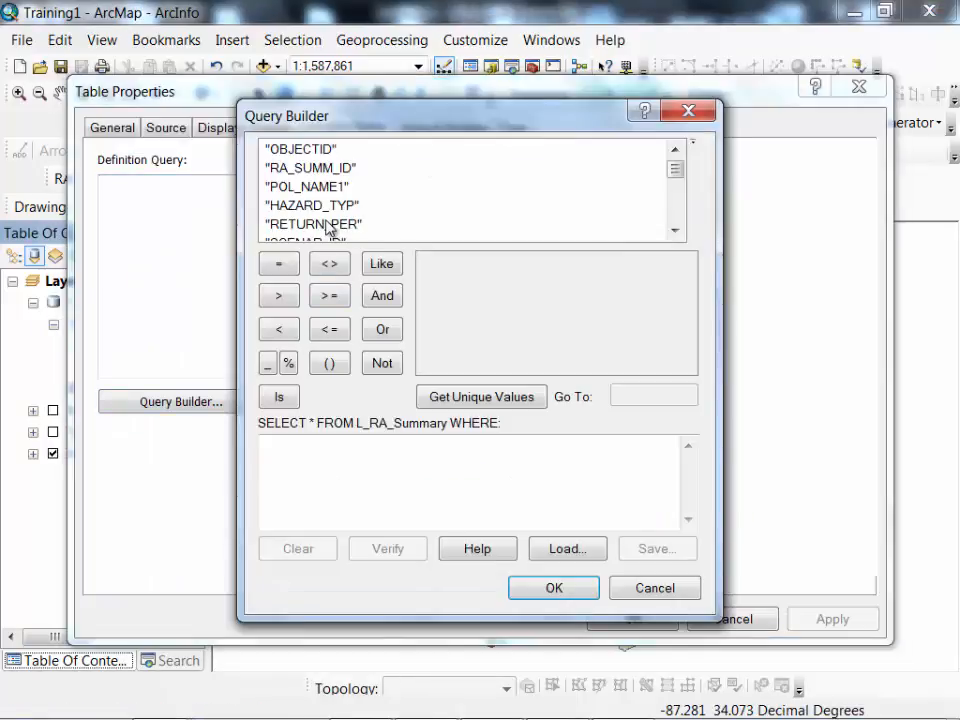
pyautogui.doubleClick(326, 224)
pyautogui.click(279, 264)
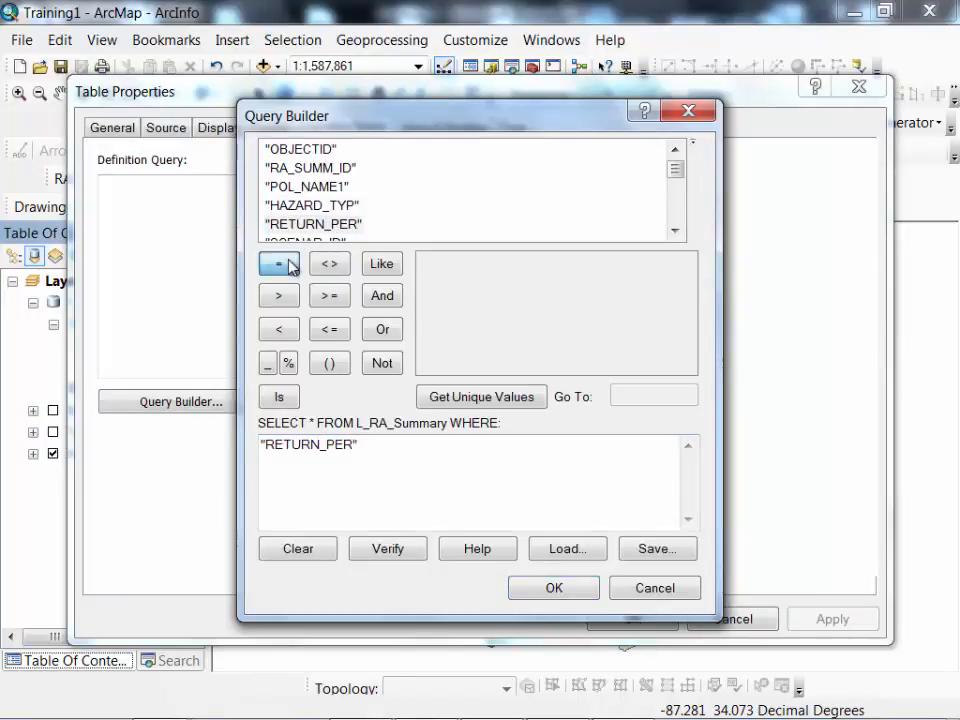
pyautogui.click(440, 395)
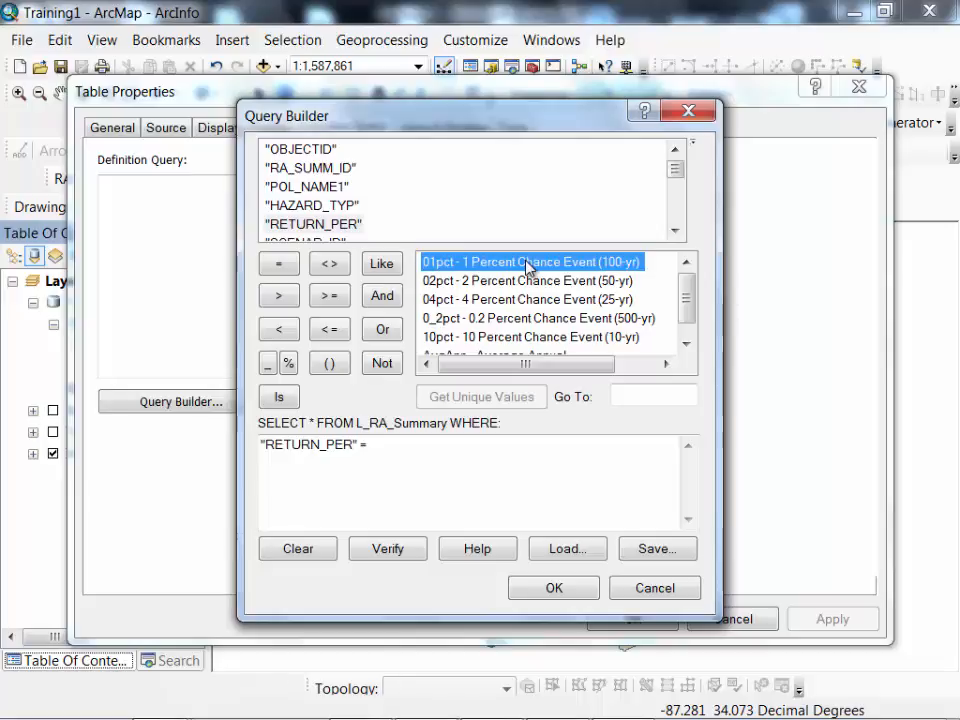
pyautogui.doubleClick(528, 262)
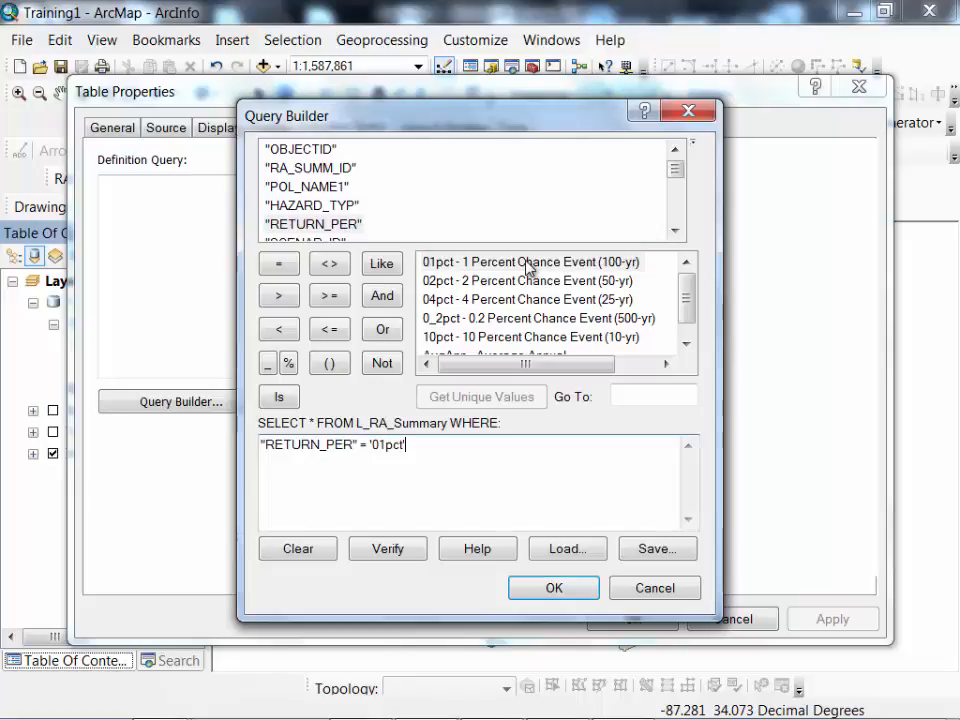
pyautogui.click(561, 596)
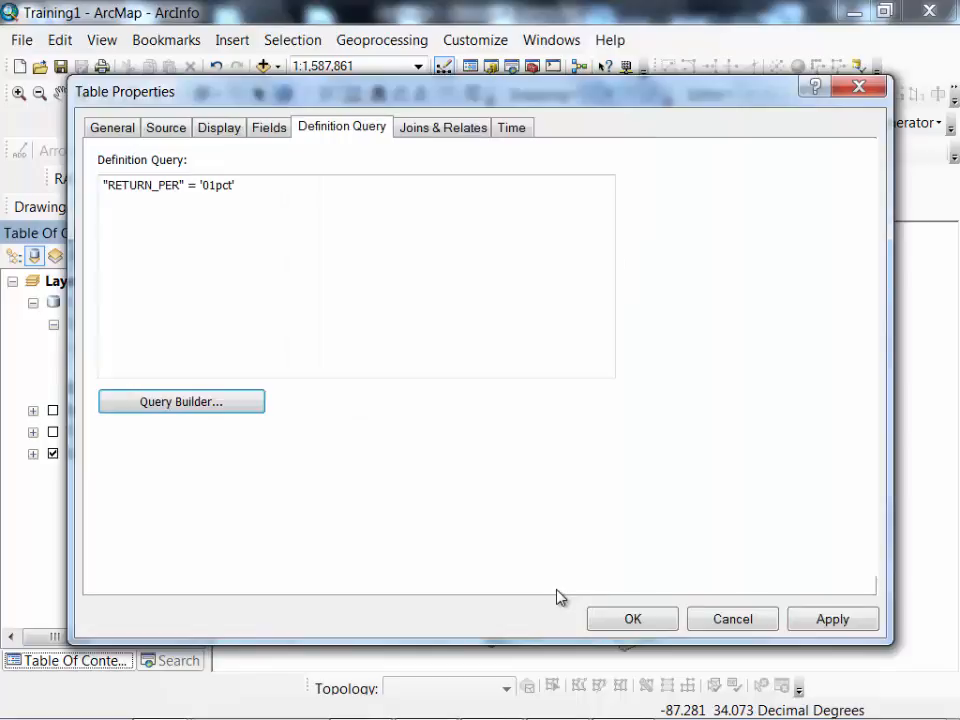
pyautogui.click(631, 620)
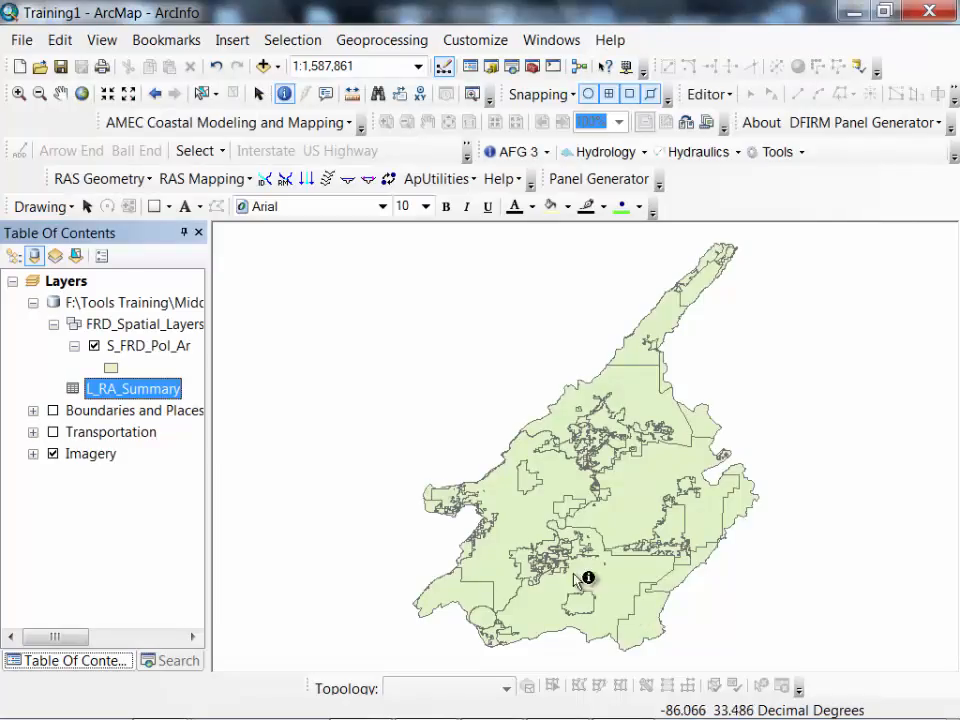
# Step: Open the filtered L_RA_Summary table, check the return period of its records, and close it
pyautogui.rightClick(155, 392)
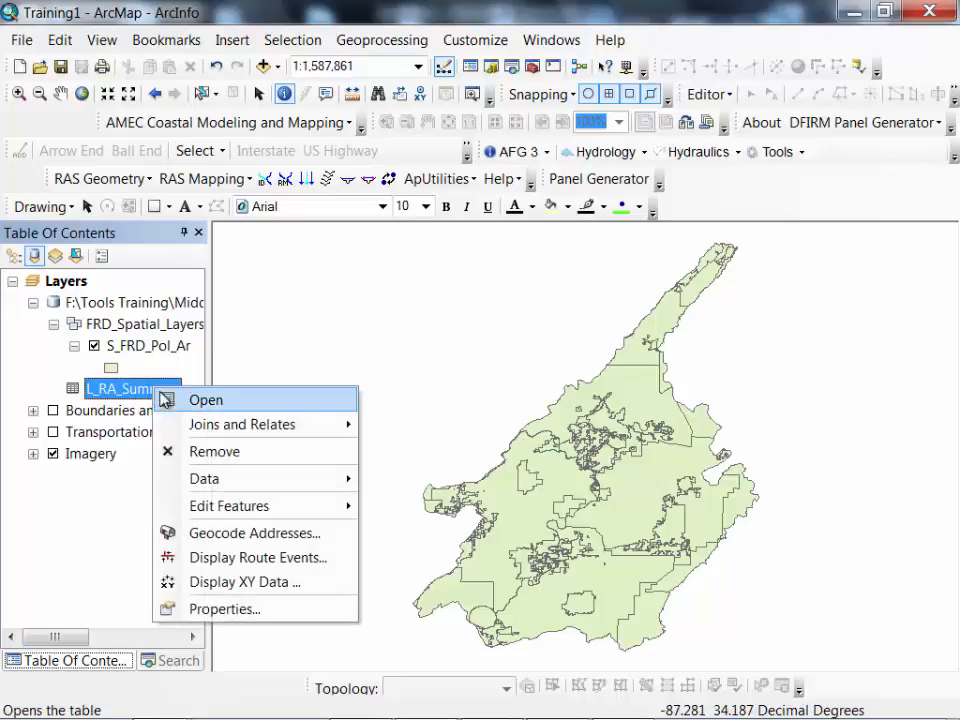
pyautogui.click(205, 398)
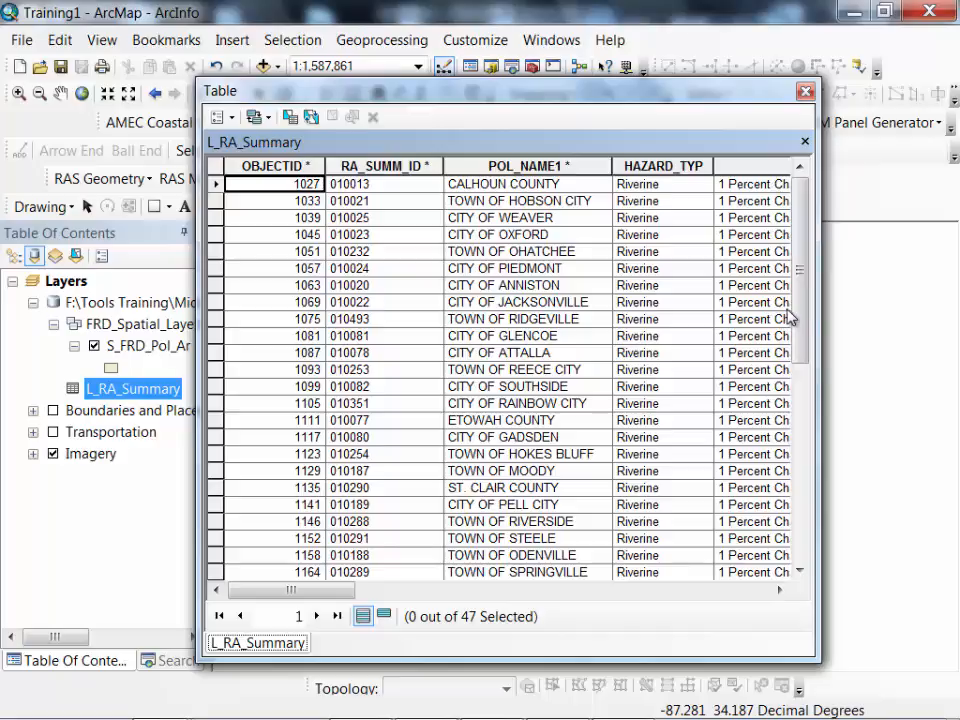
pyautogui.click(804, 92)
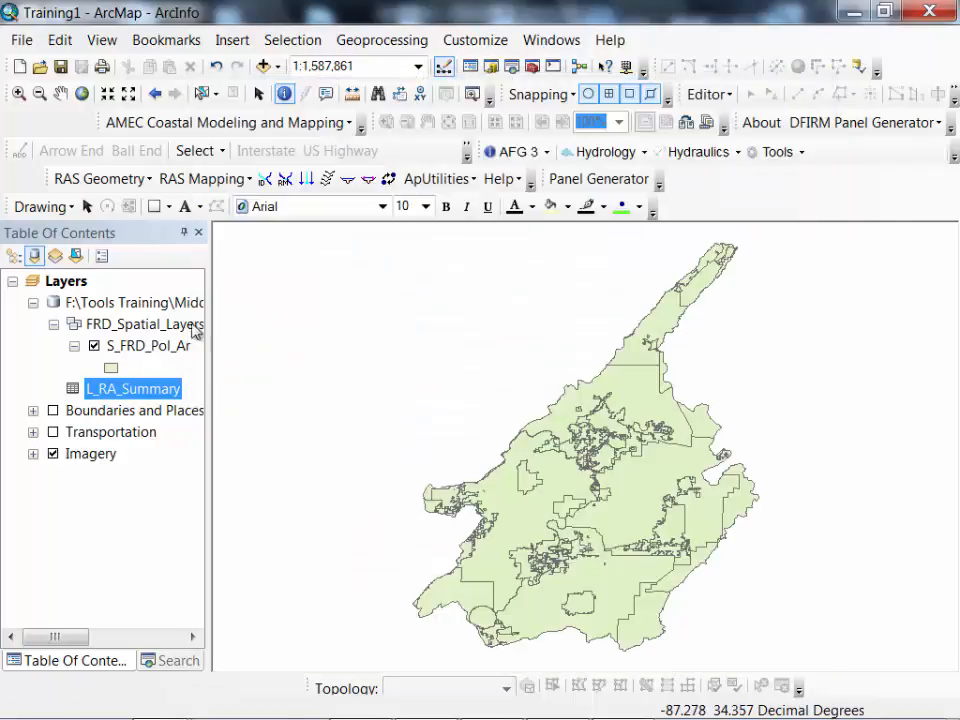
# Step: Join the filtered L_RA_Summary table to S_FRD_Pol_Ar on POL_NAME1 in both, keeping all records
pyautogui.rightClick(153, 350)
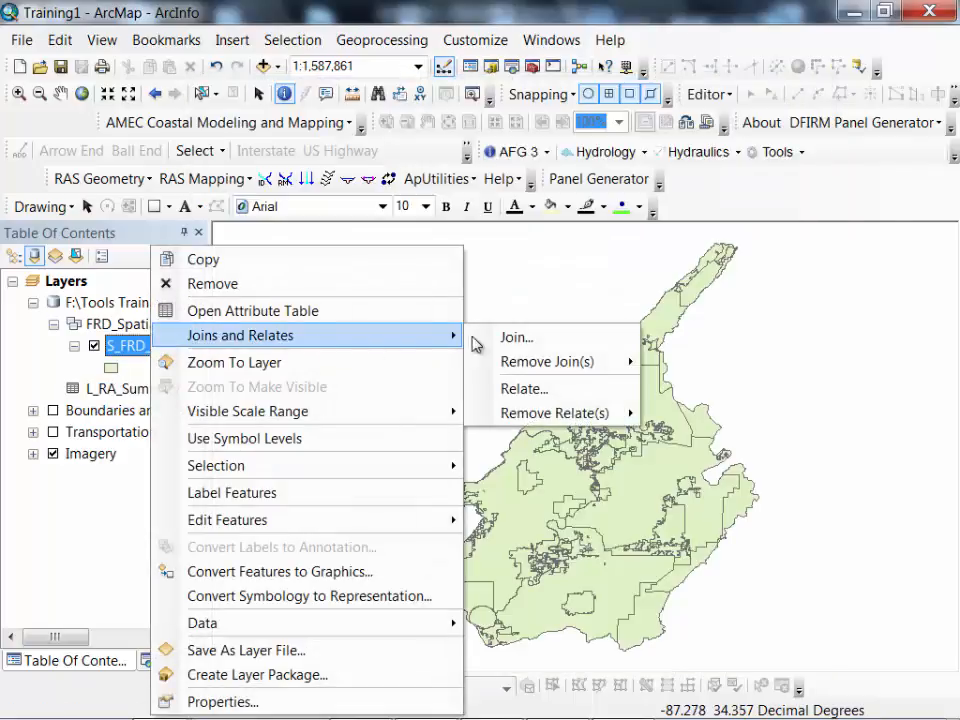
pyautogui.click(506, 337)
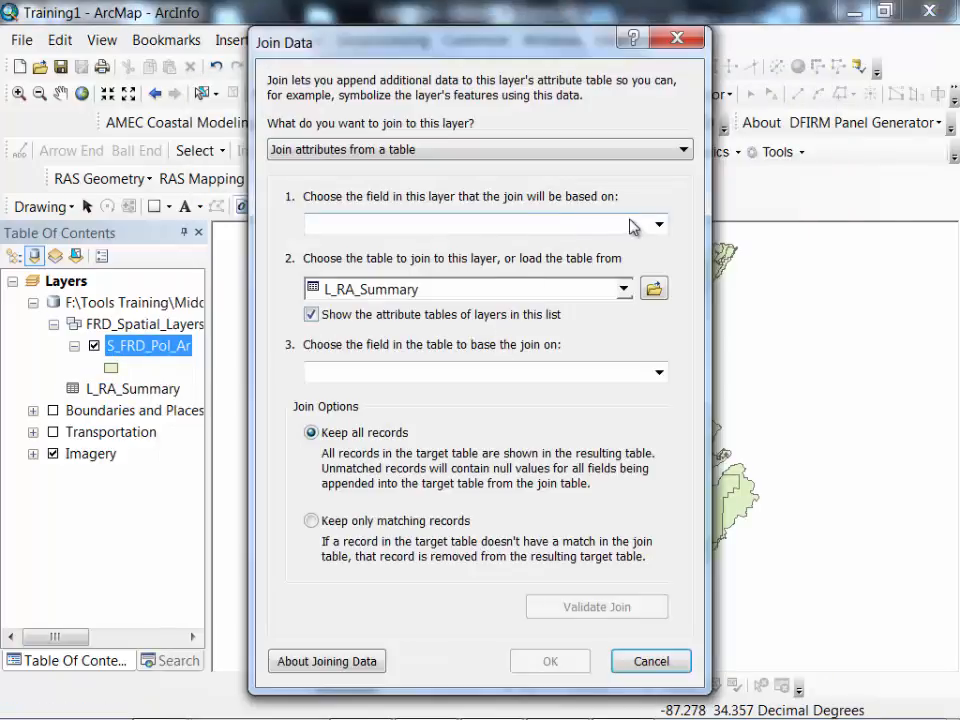
pyautogui.click(659, 224)
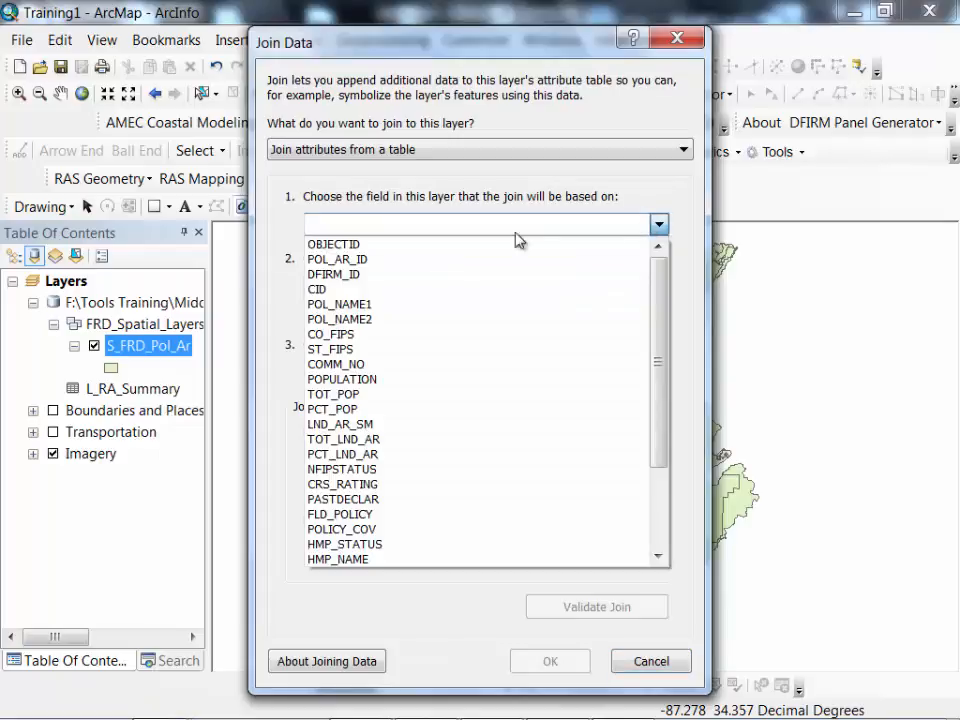
pyautogui.click(395, 305)
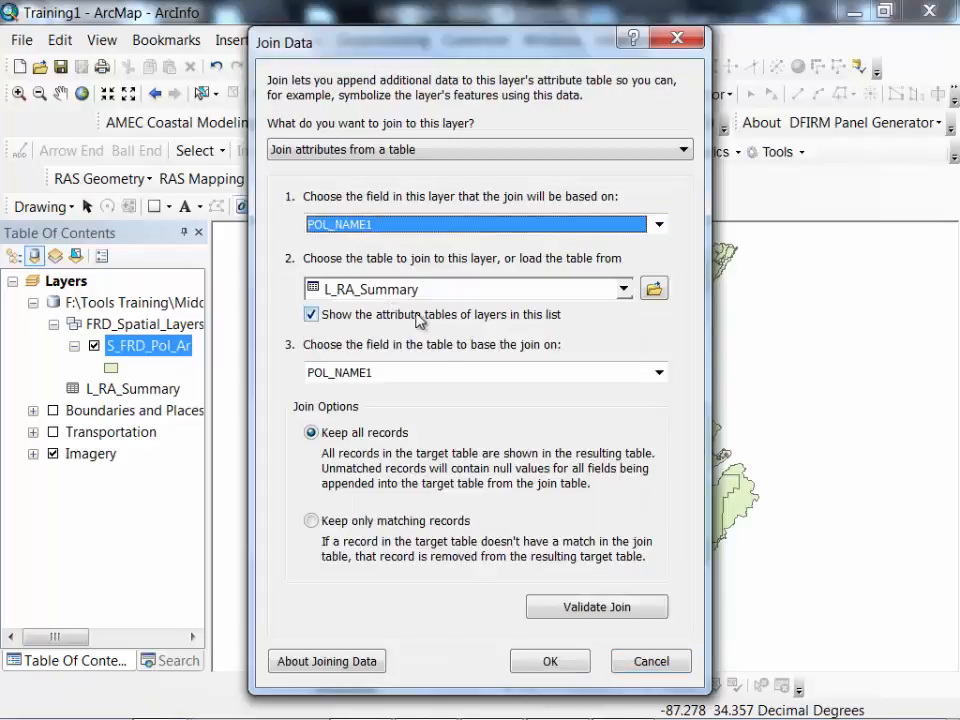
pyautogui.click(549, 659)
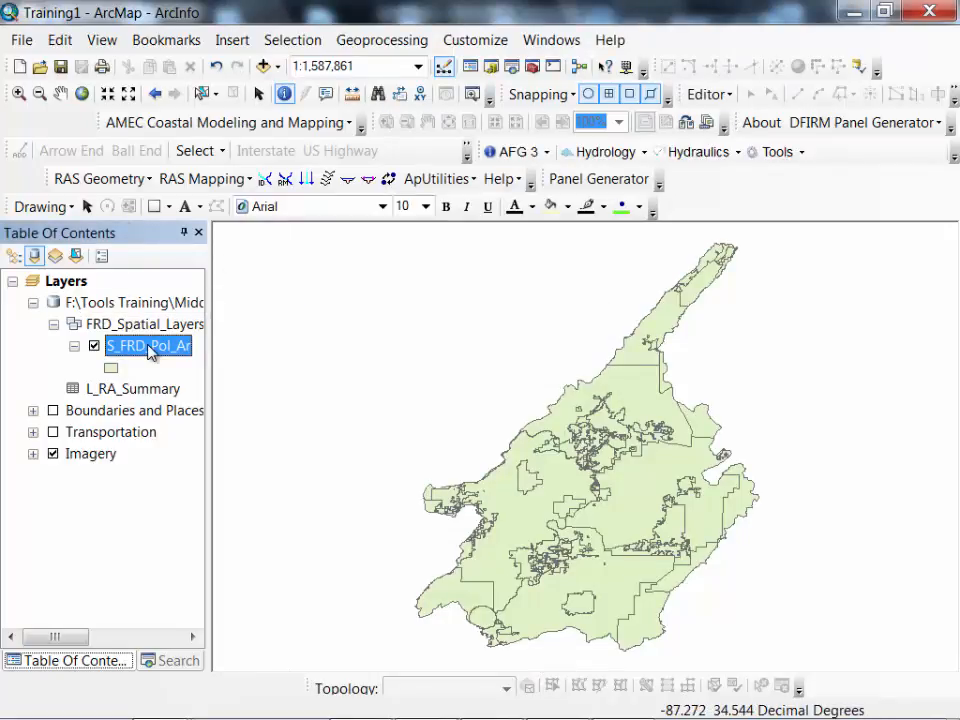
# Step: Identify the St. Clair County polygon, check its joined RETURN_PER value, and close the results
pyautogui.click(563, 487)
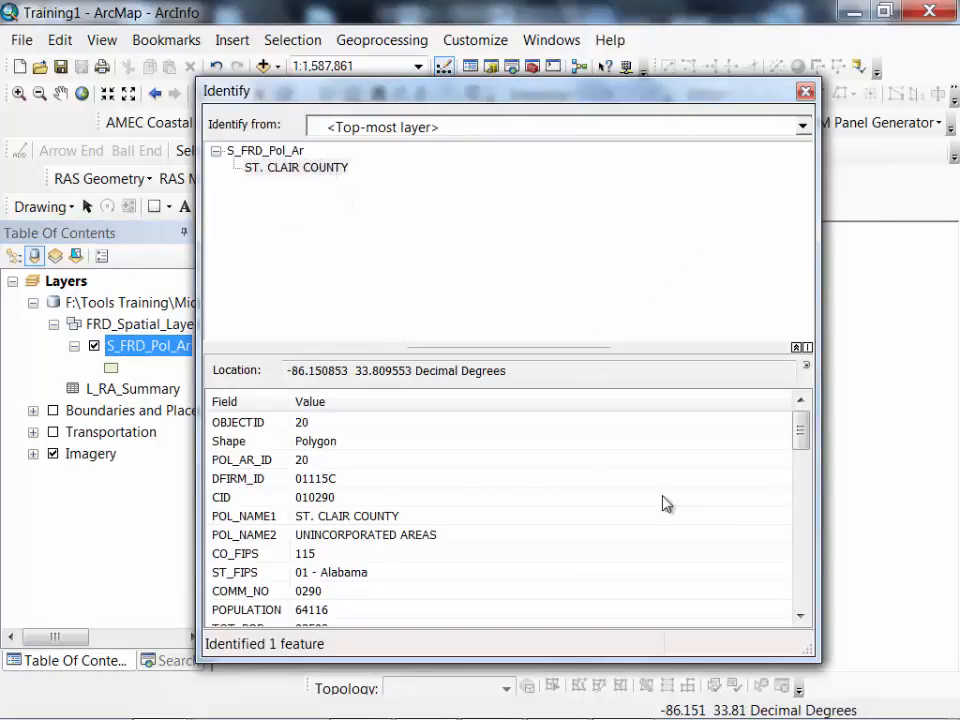
pyautogui.moveTo(804, 430); pyautogui.dragTo(806, 535)
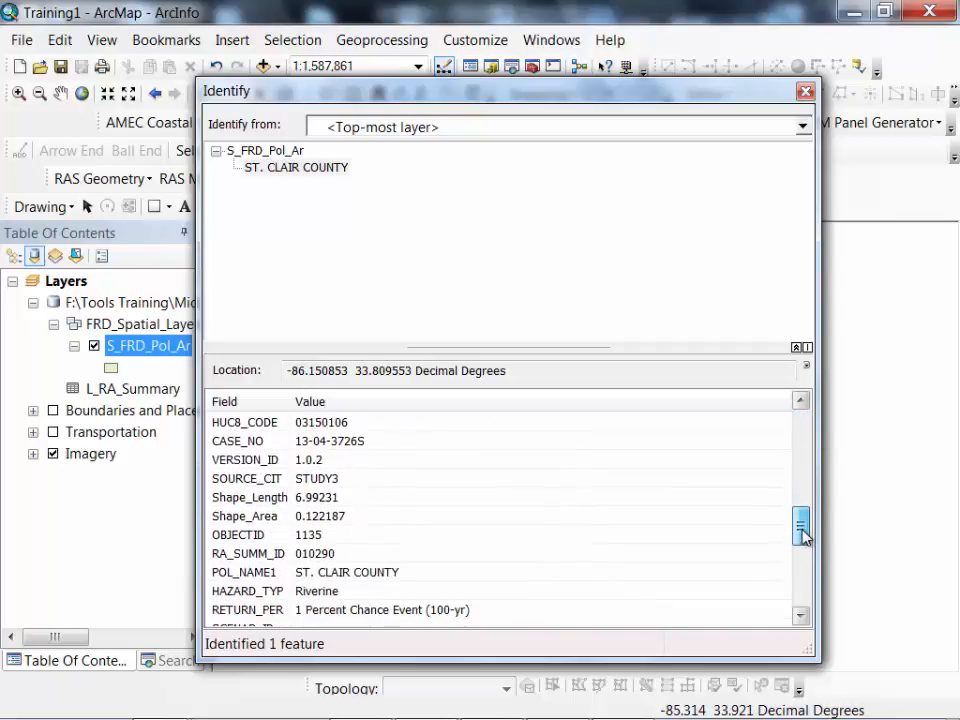
pyautogui.click(437, 612)
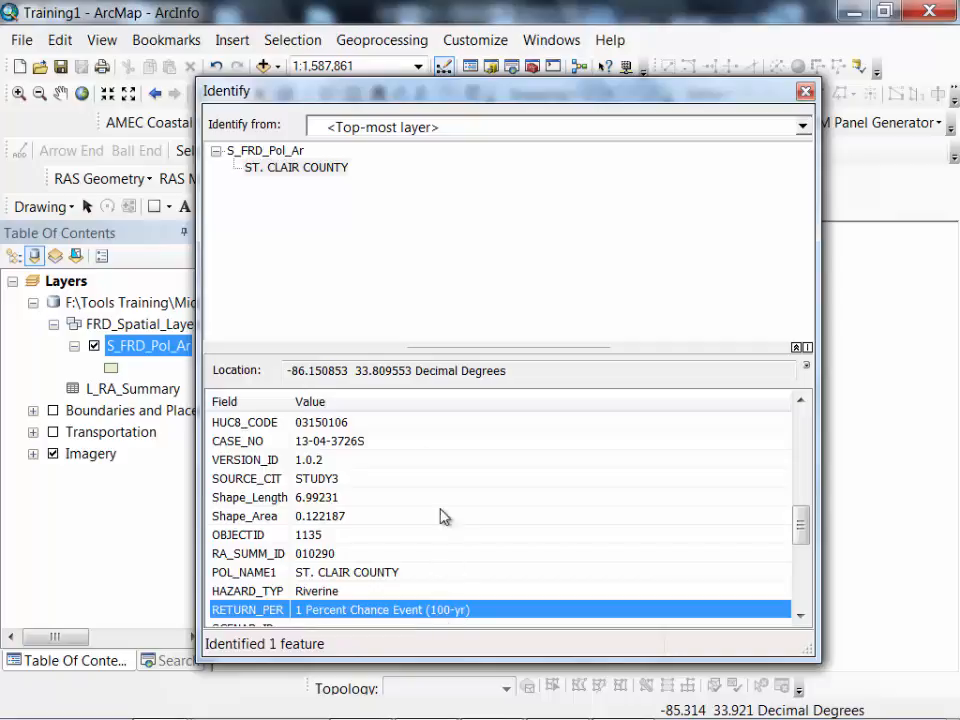
pyautogui.click(805, 91)
# Step: Open the symbology settings in the S_FRD_Pol_Ar layer properties
pyautogui.rightClick(166, 358)
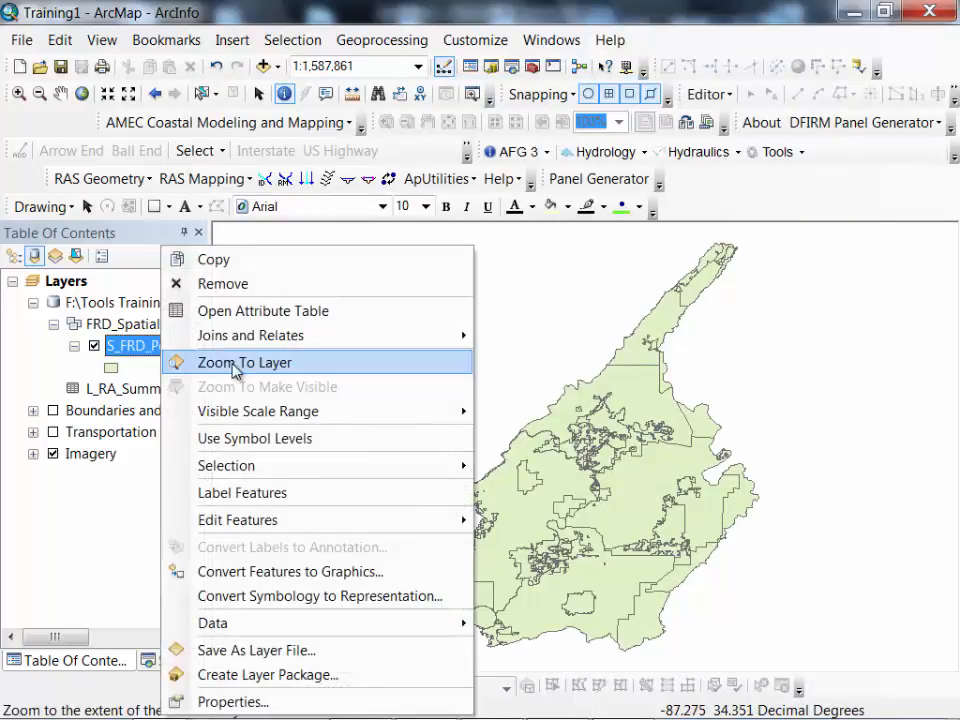
pyautogui.click(249, 703)
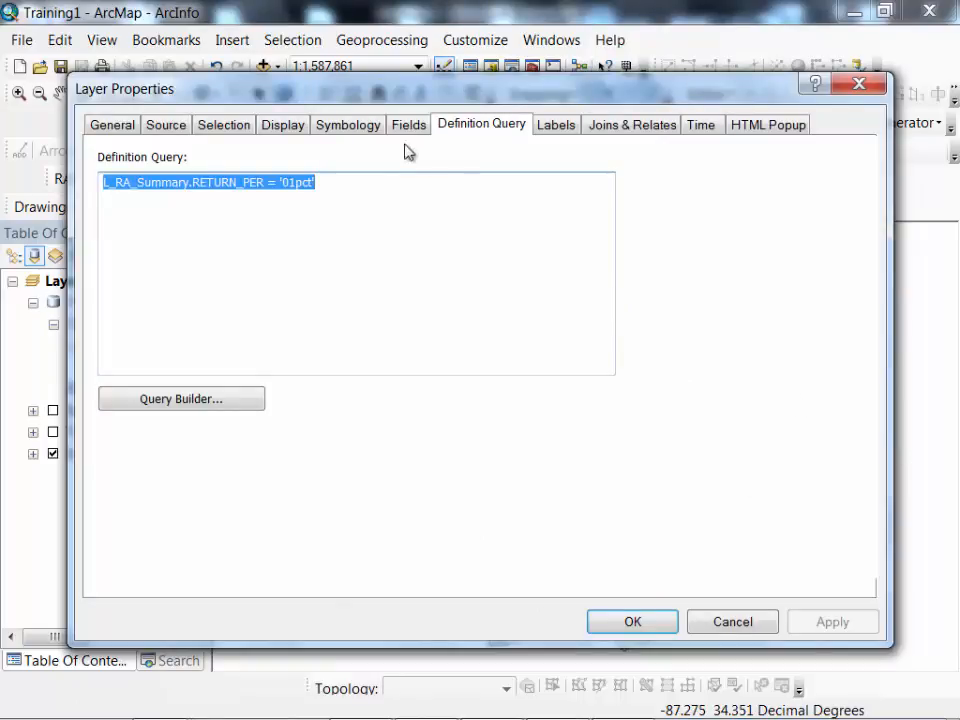
pyautogui.click(357, 128)
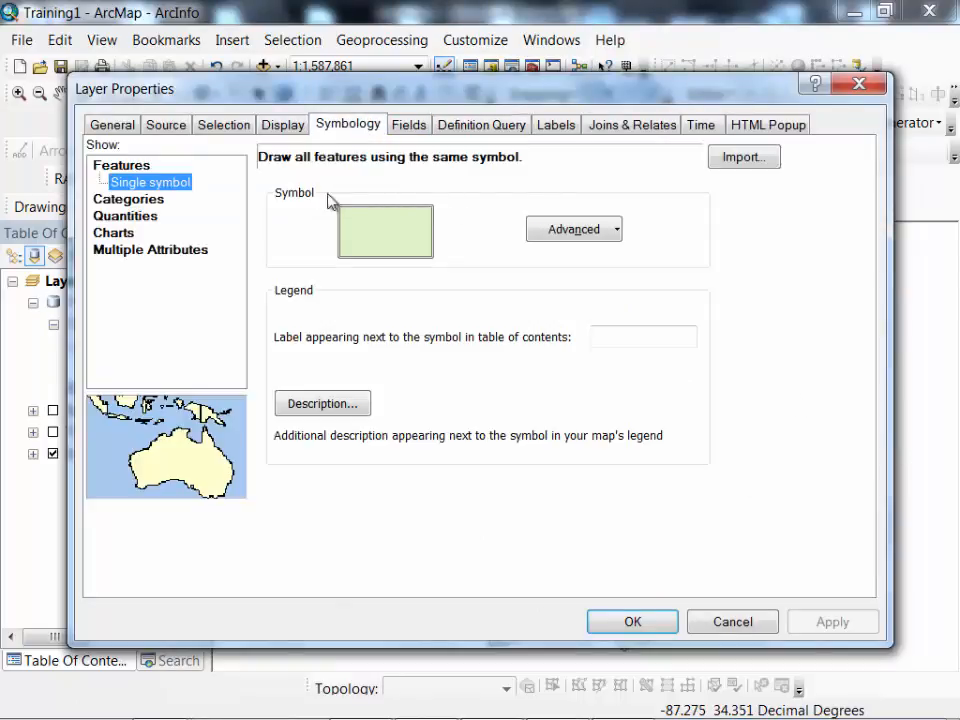
pyautogui.click(155, 201)
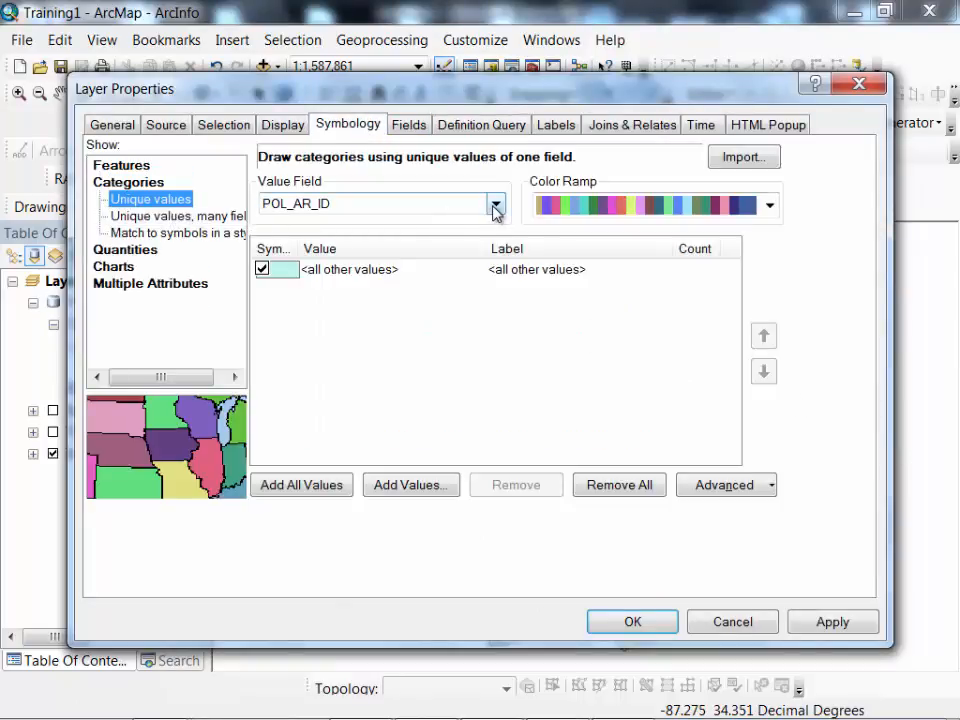
pyautogui.click(493, 205)
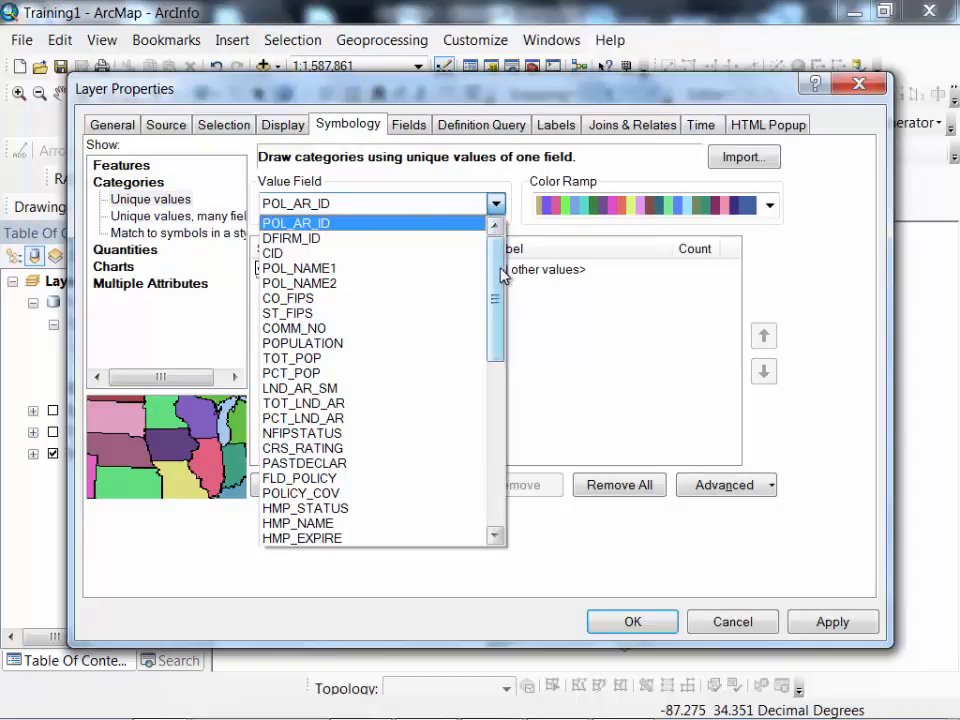
pyautogui.moveTo(499, 272); pyautogui.dragTo(476, 439)
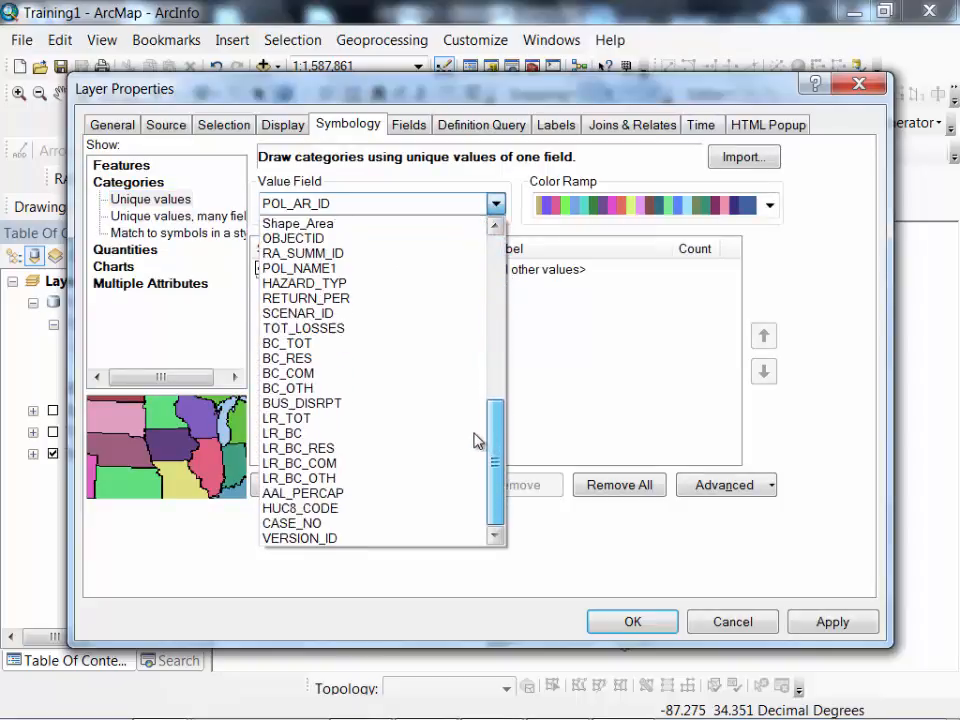
pyautogui.click(336, 328)
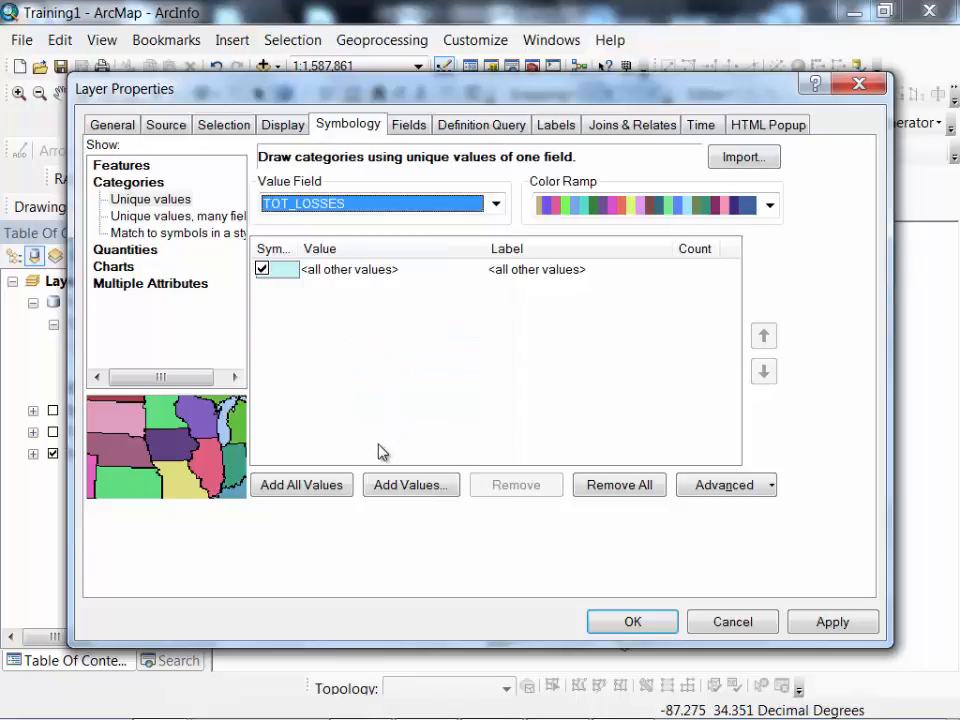
# Step: Symbolize S_FRD_Pol_Ar with graduated colors on the TOT_LOSSES field using 4 classes
pyautogui.click(146, 252)
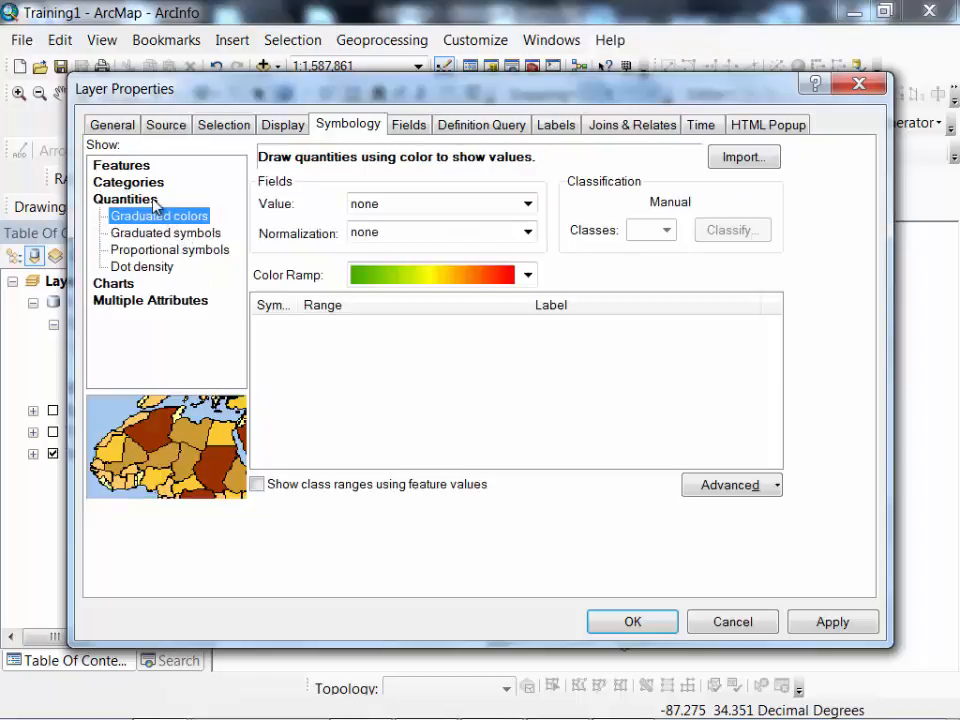
pyautogui.click(527, 204)
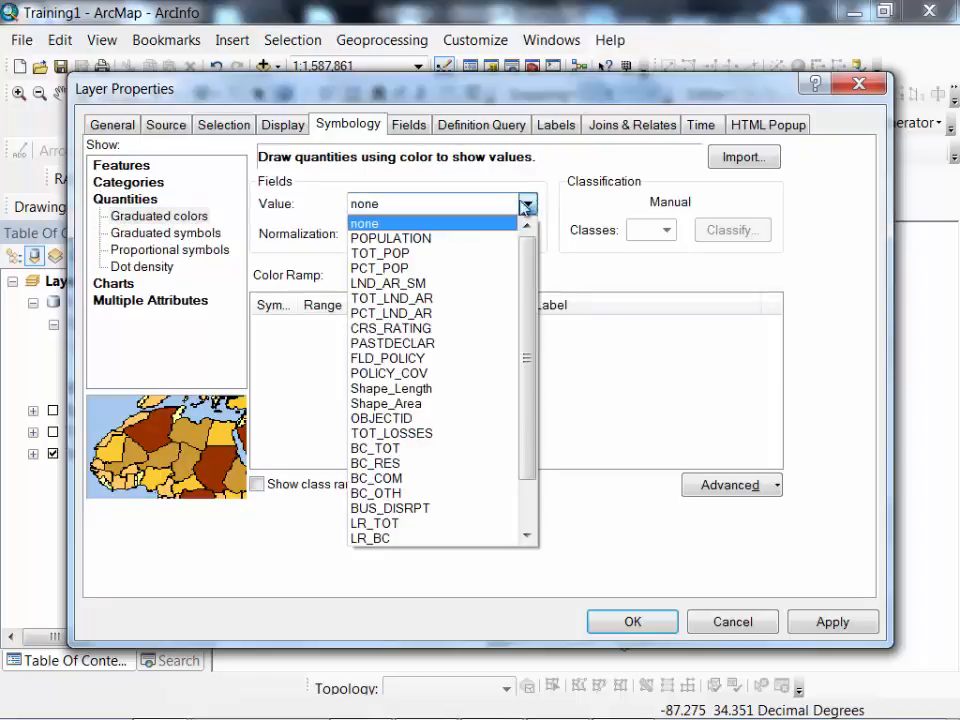
pyautogui.scroll(-2, 480, 380)
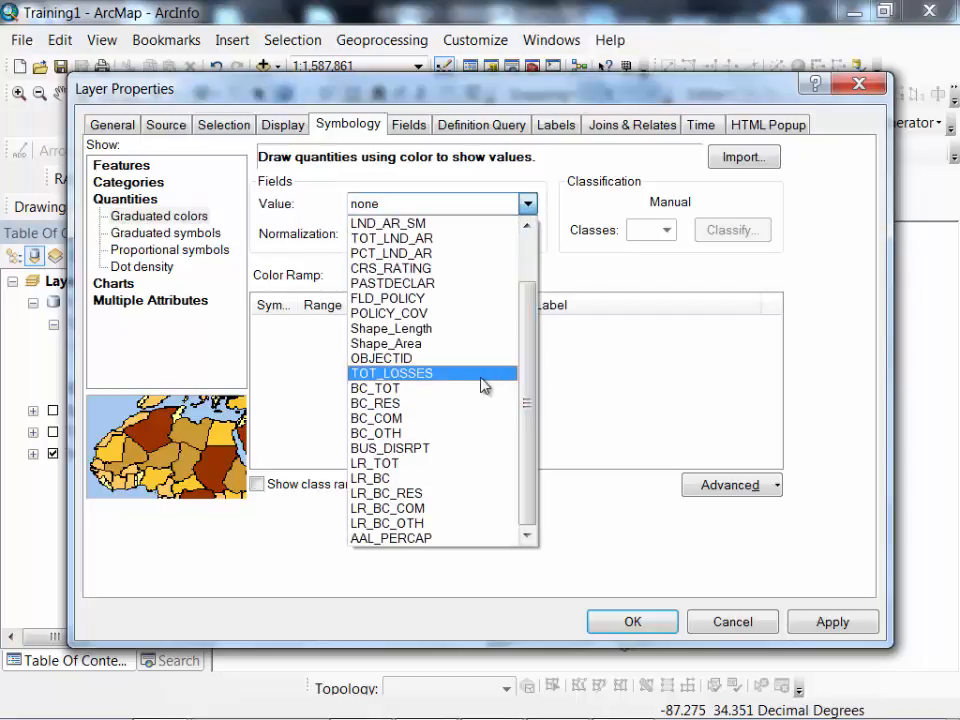
pyautogui.click(455, 374)
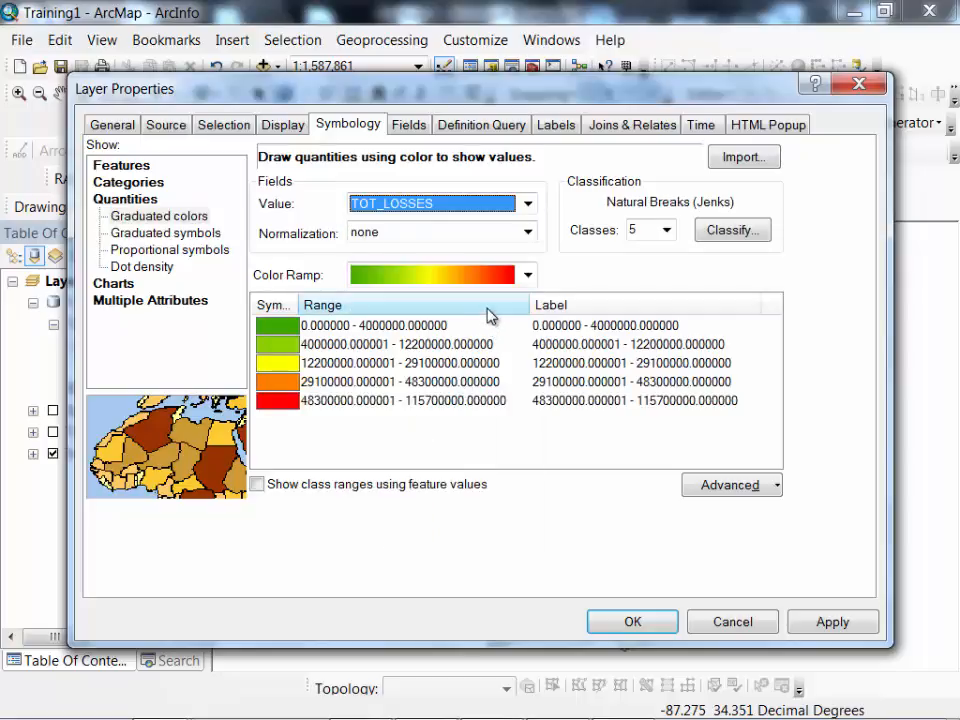
pyautogui.click(664, 230)
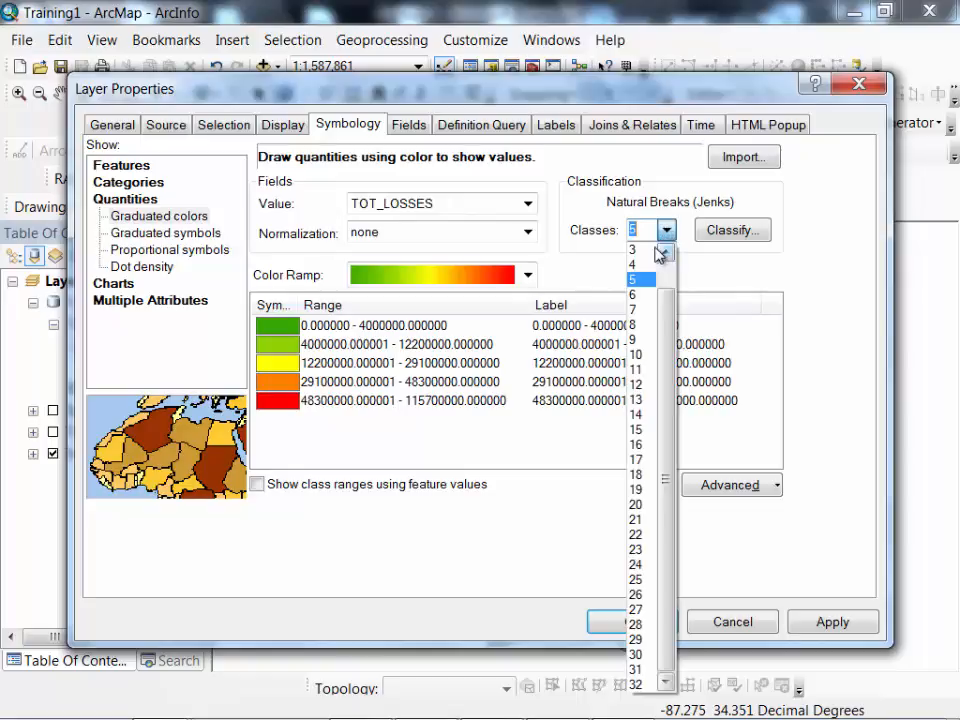
pyautogui.click(645, 268)
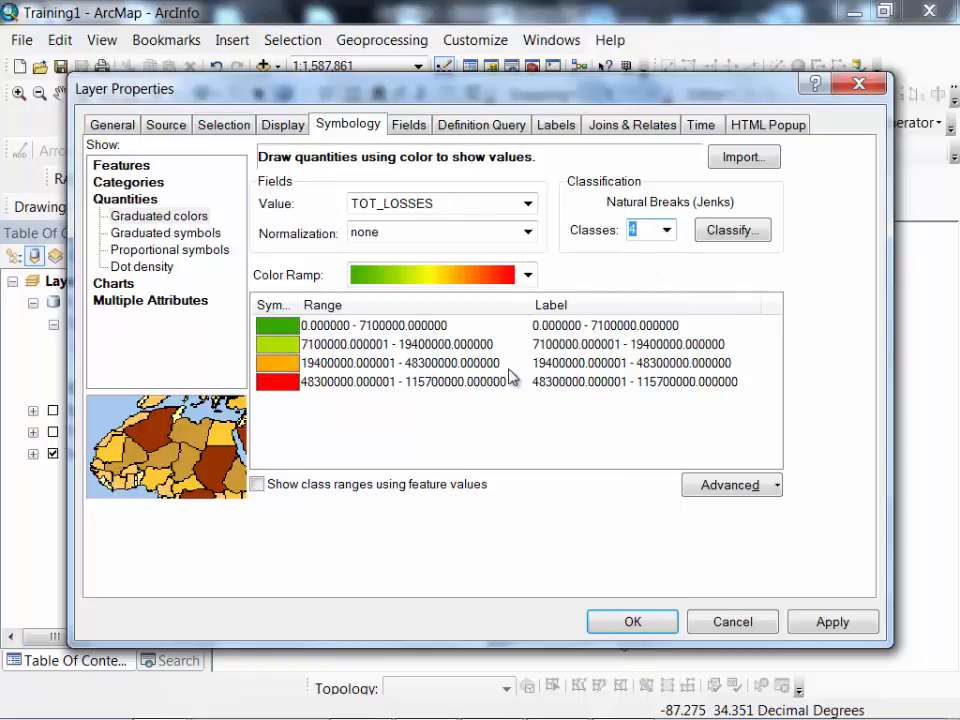
# Step: Try the Equal Interval classification method, return to Natural Breaks (Jenks), and apply the total-losses symbology to the layer
pyautogui.click(718, 233)
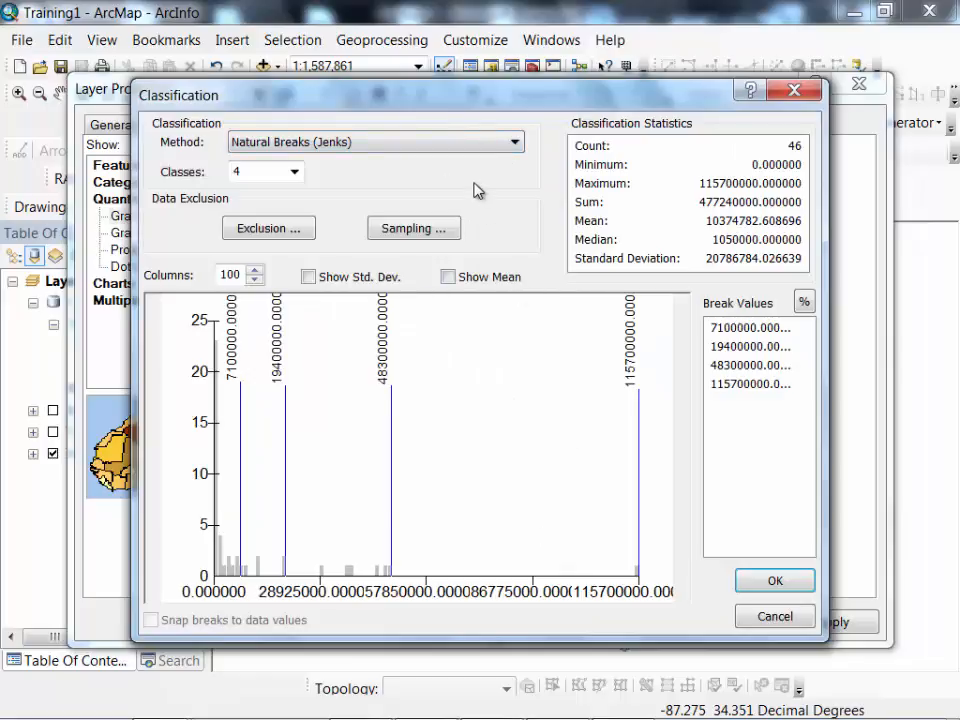
pyautogui.click(471, 149)
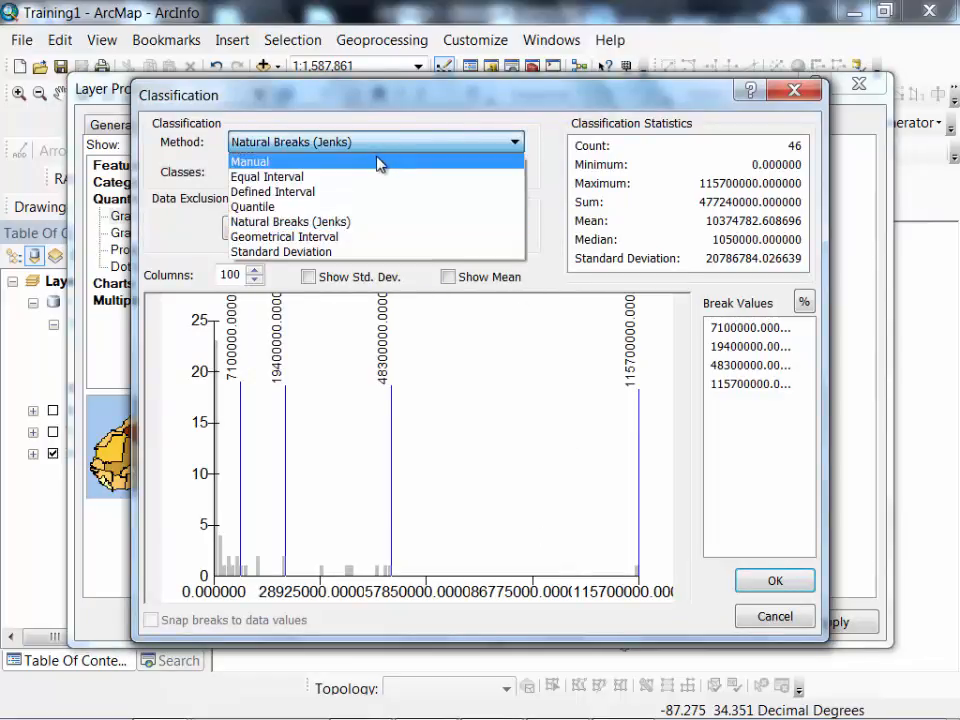
pyautogui.click(345, 177)
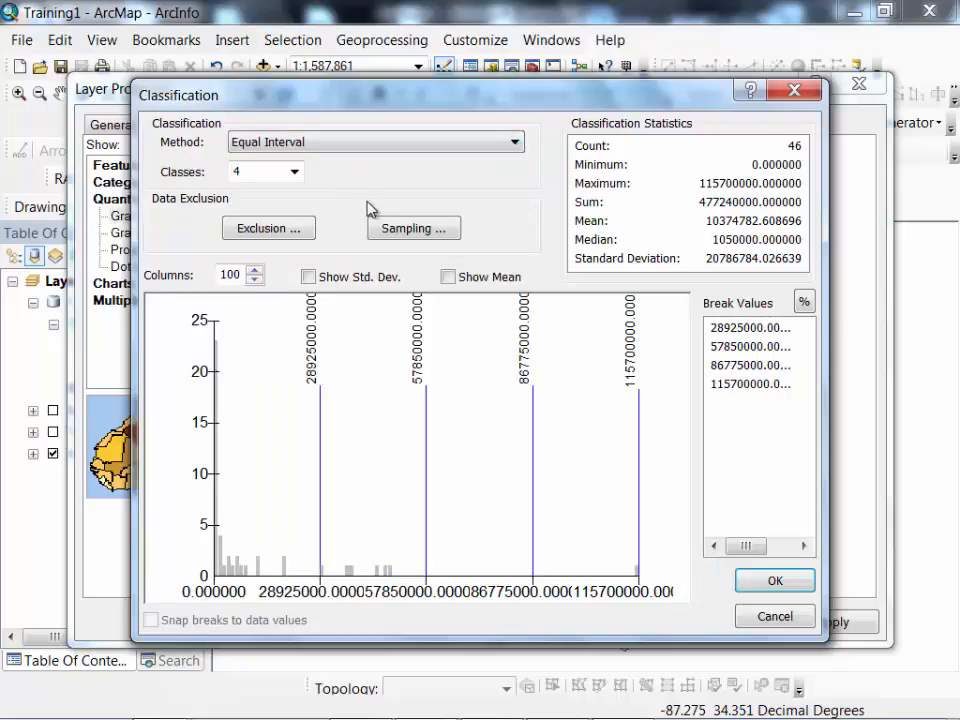
pyautogui.click(450, 145)
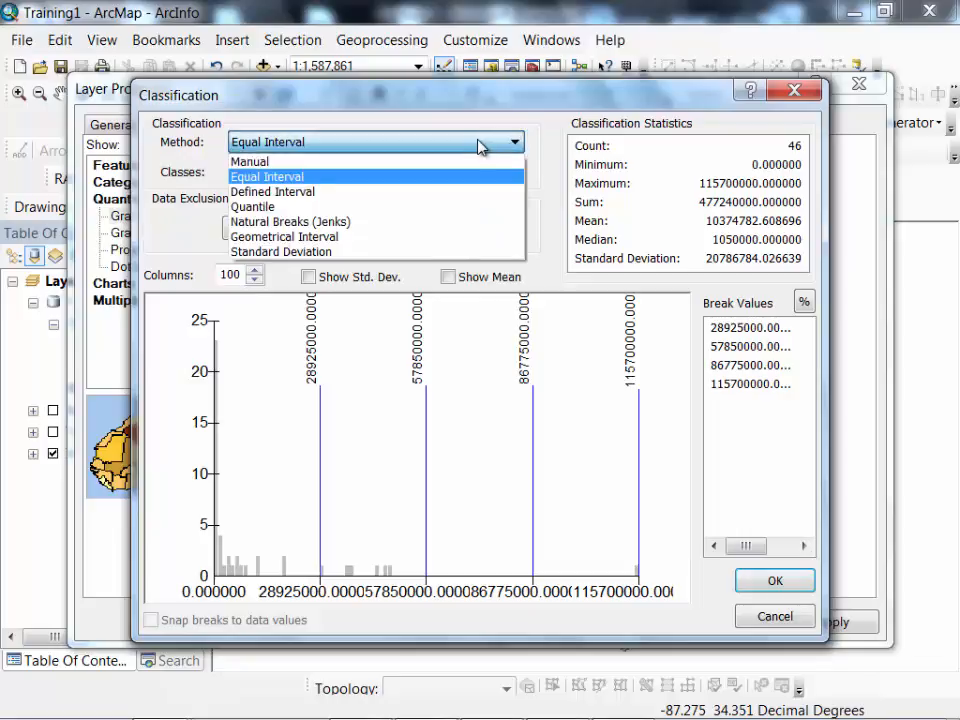
pyautogui.click(452, 225)
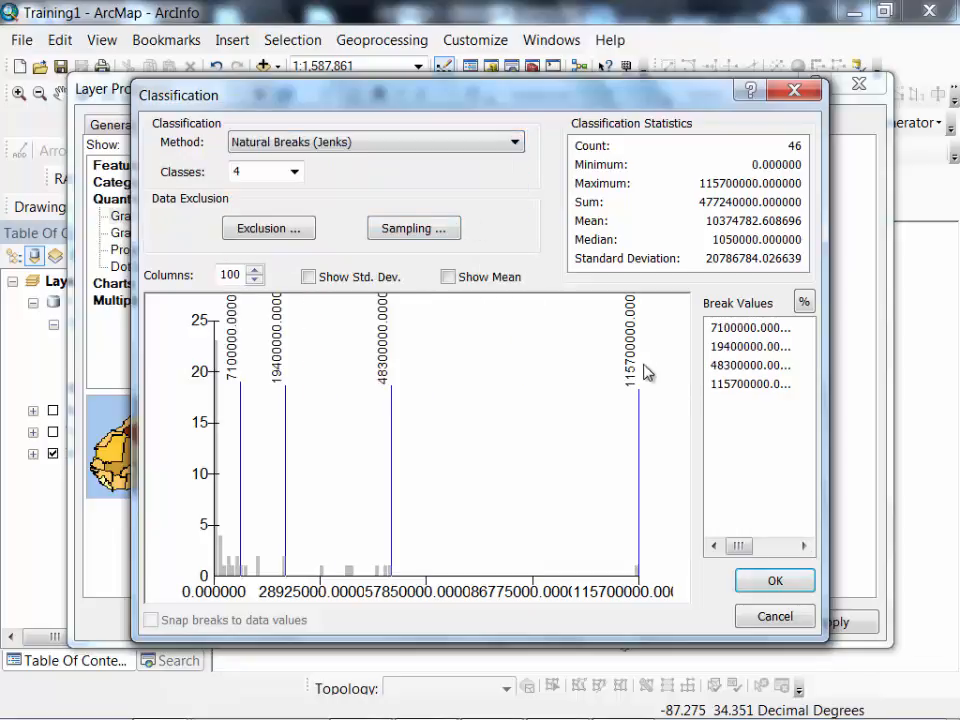
pyautogui.click(765, 582)
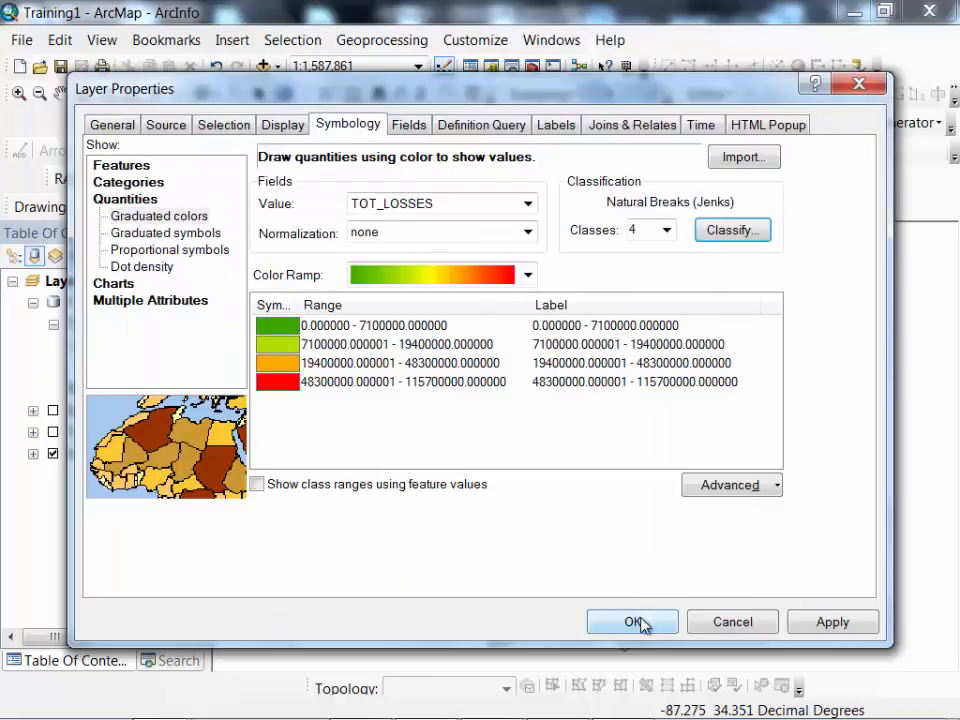
pyautogui.click(641, 622)
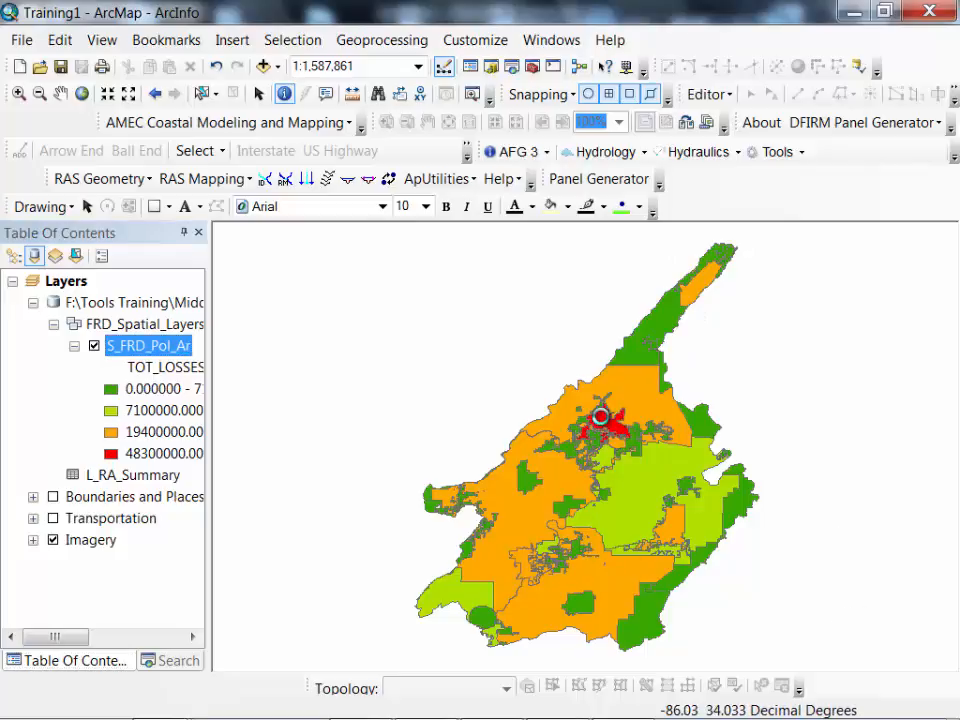
# Step: Identify the City of Gadsden polygon in the highest total-losses class, close its results, and examine the symbolized communities
pyautogui.click(603, 418)
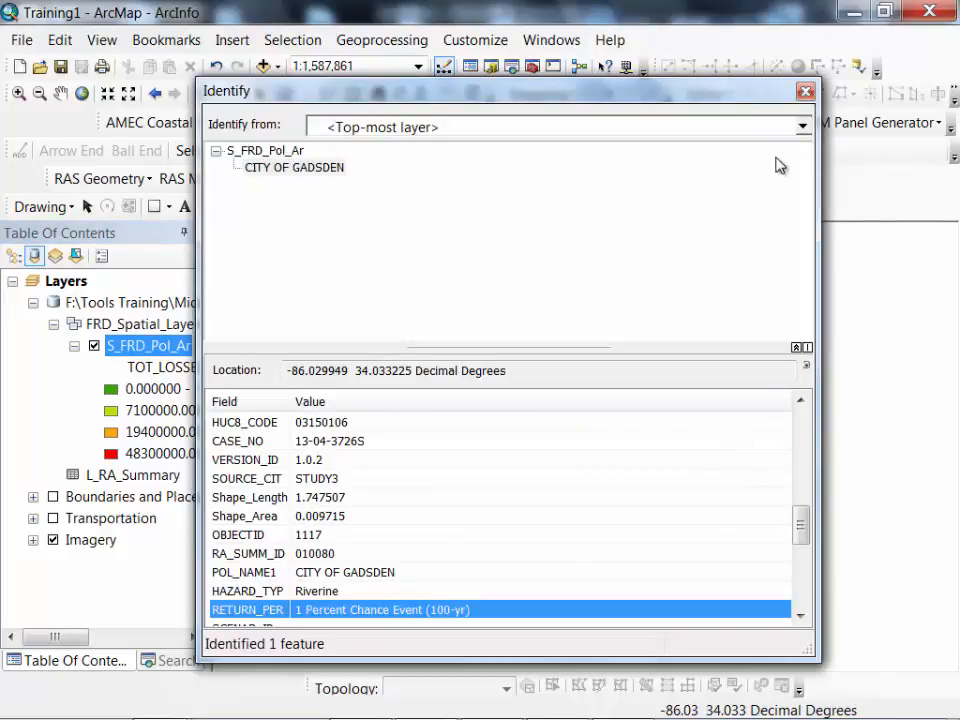
pyautogui.click(804, 92)
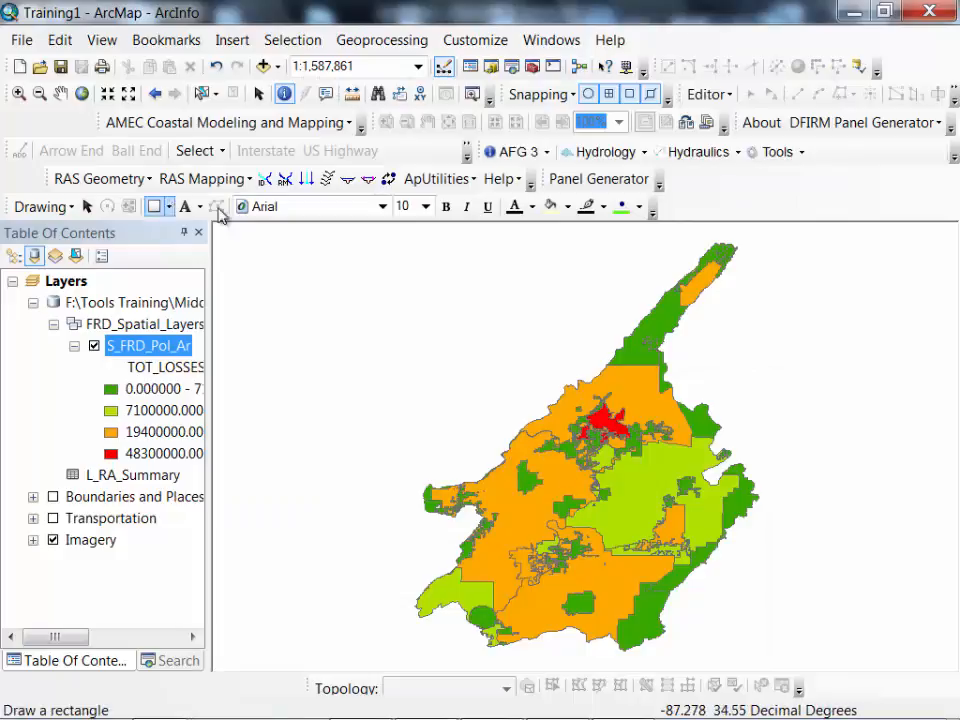
pyautogui.click(18, 93)
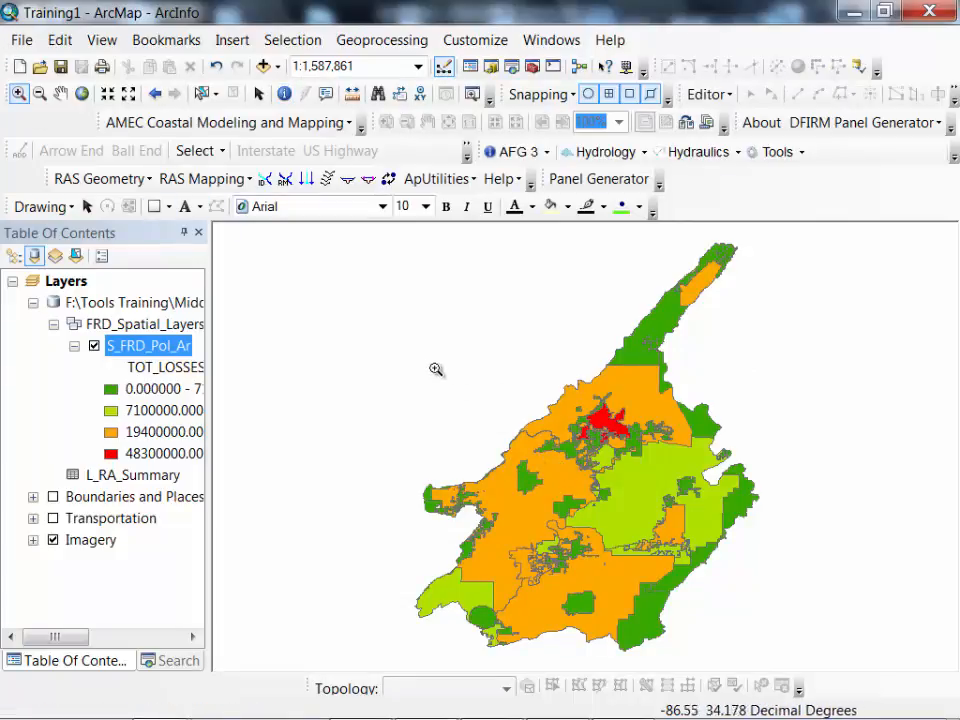
pyautogui.moveTo(418, 349); pyautogui.dragTo(786, 674)
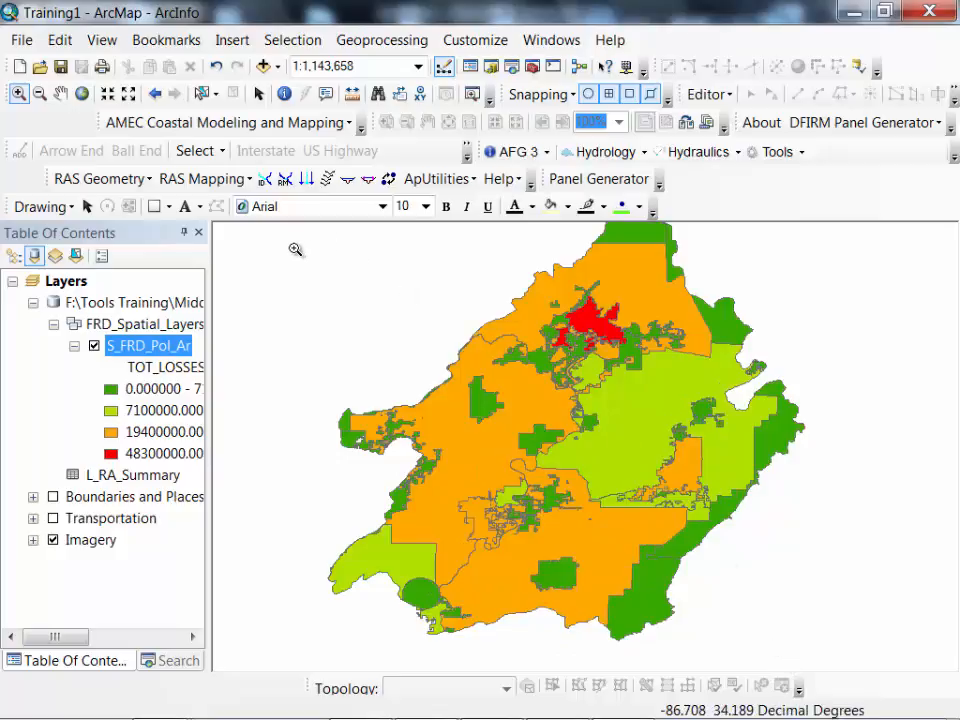
pyautogui.moveTo(295, 249); pyautogui.dragTo(840, 639)
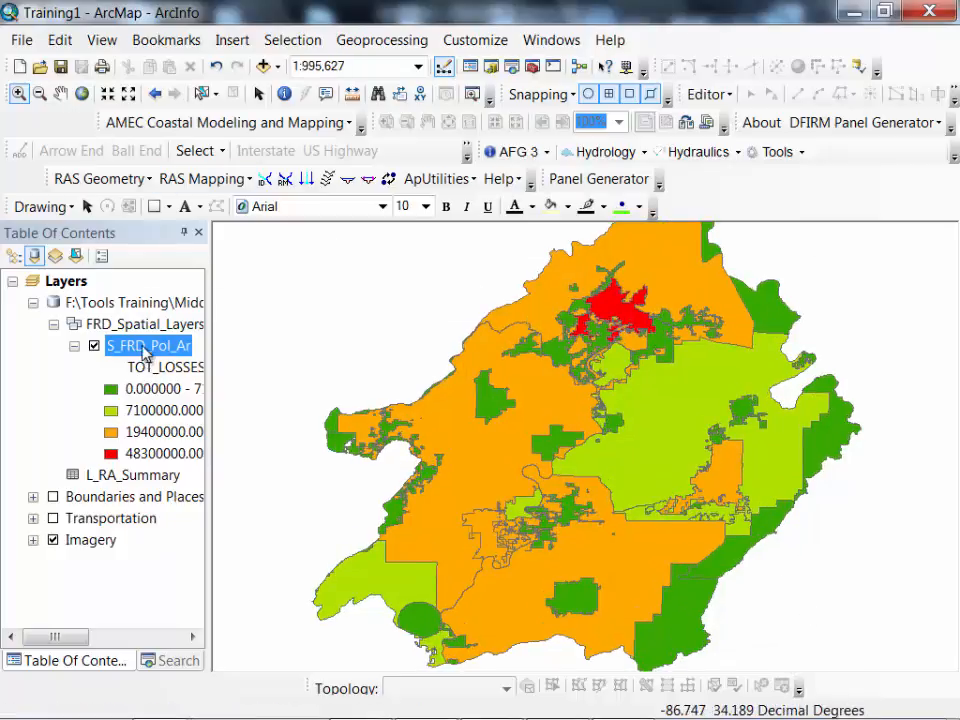
# Step: Change the S_FRD_Pol_Ar graduated-color value field to BUS_DISRPT and apply the symbology to the map
pyautogui.rightClick(147, 349)
pyautogui.click(222, 700)
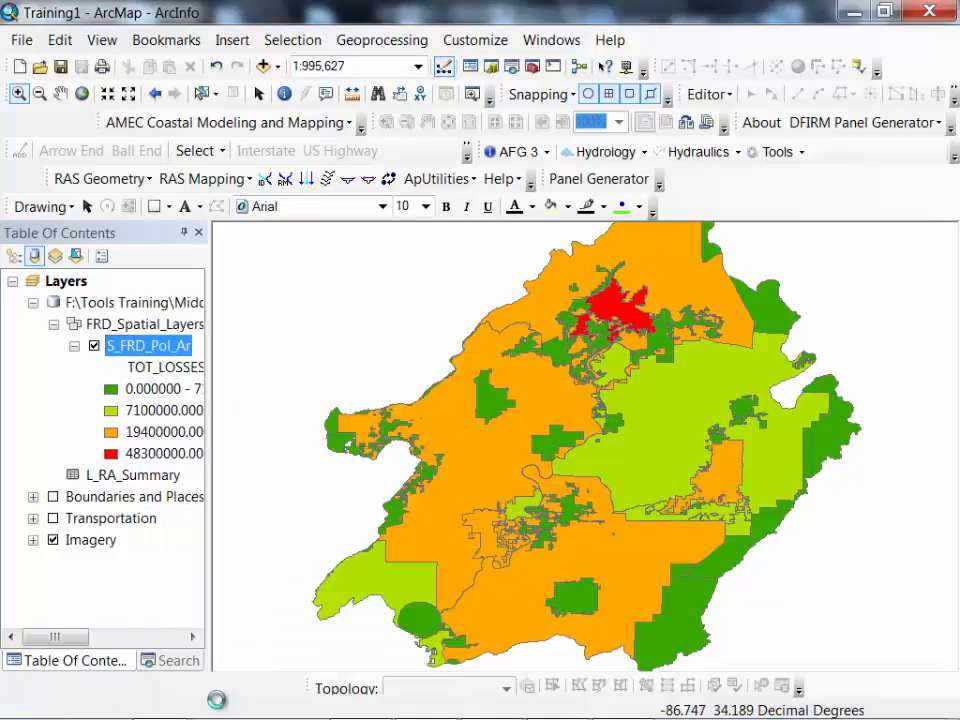
pyautogui.click(526, 207)
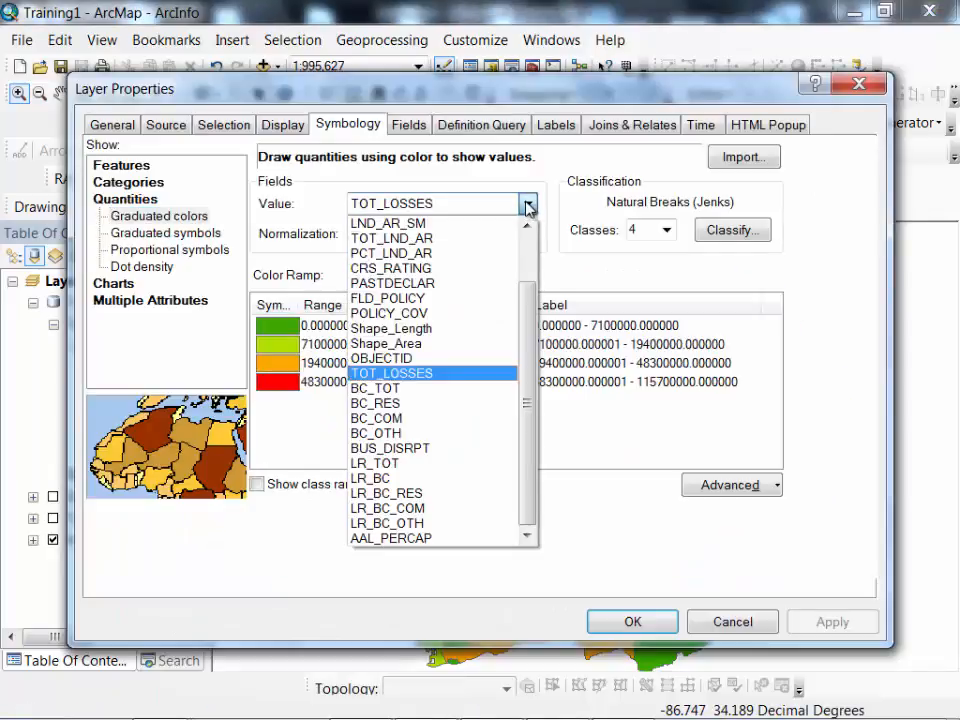
pyautogui.click(405, 448)
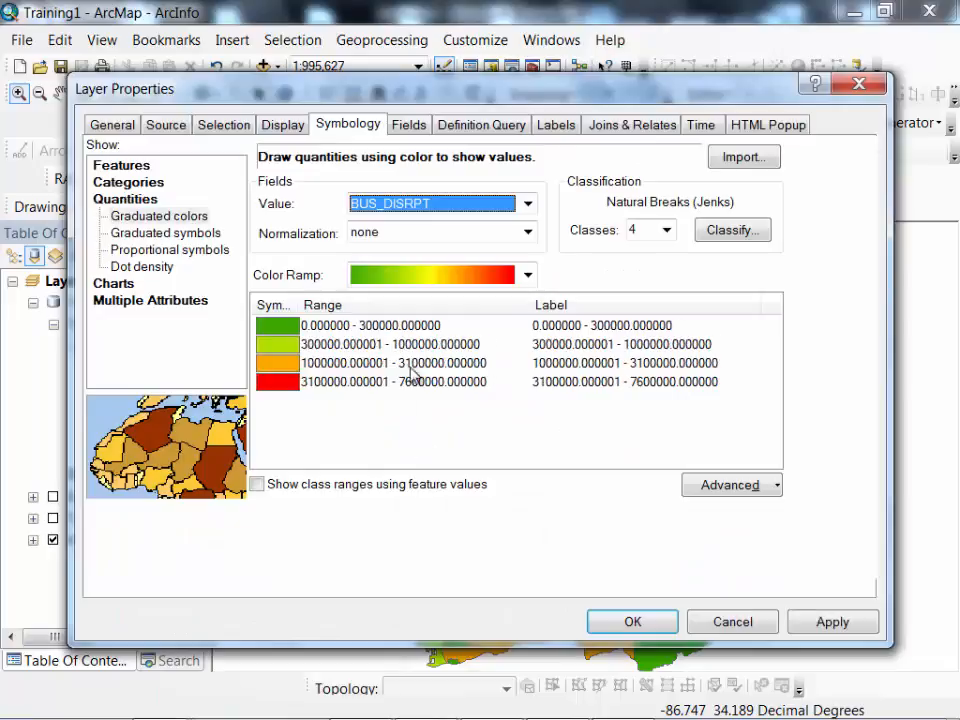
pyautogui.click(640, 624)
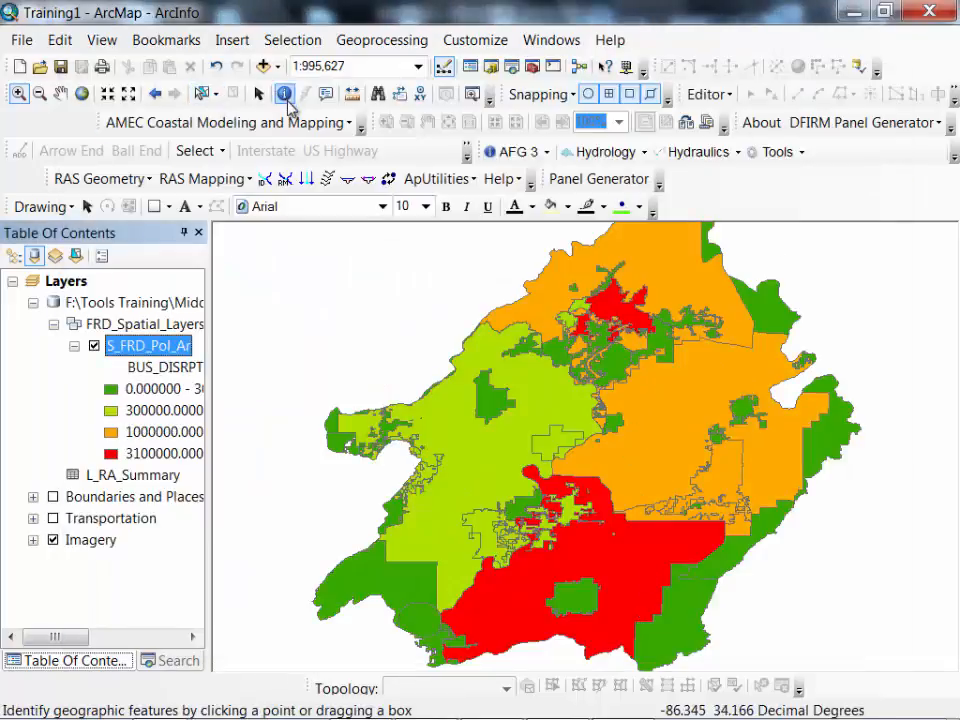
# Step: Identify the Talladega County polygon in the highest business-disruption class, review its attributes from the first field, and close the results
pyautogui.click(283, 96)
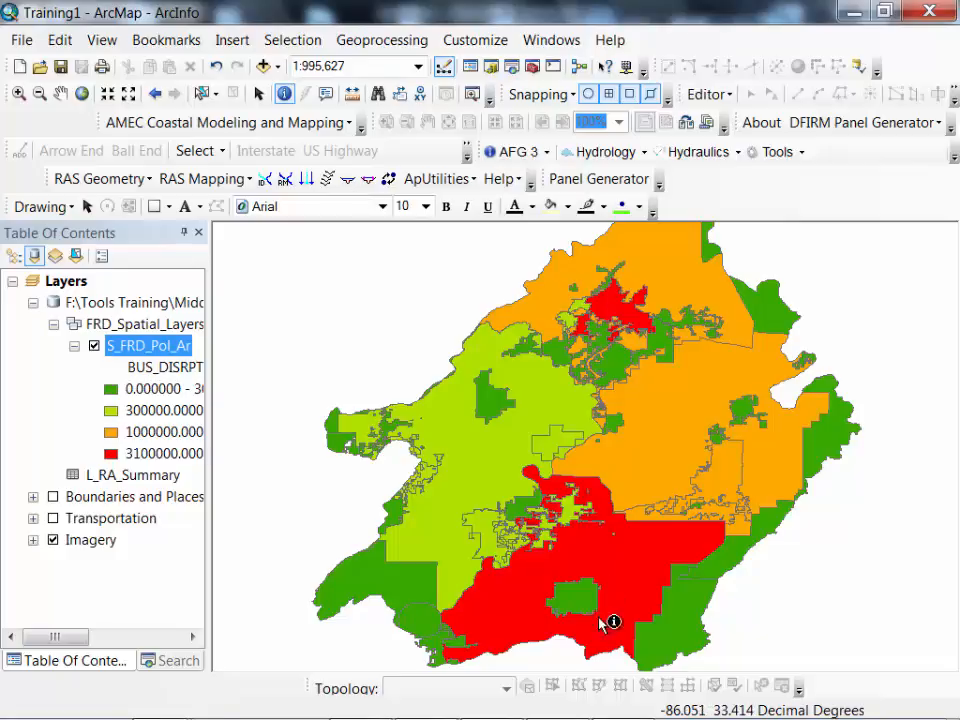
pyautogui.click(621, 562)
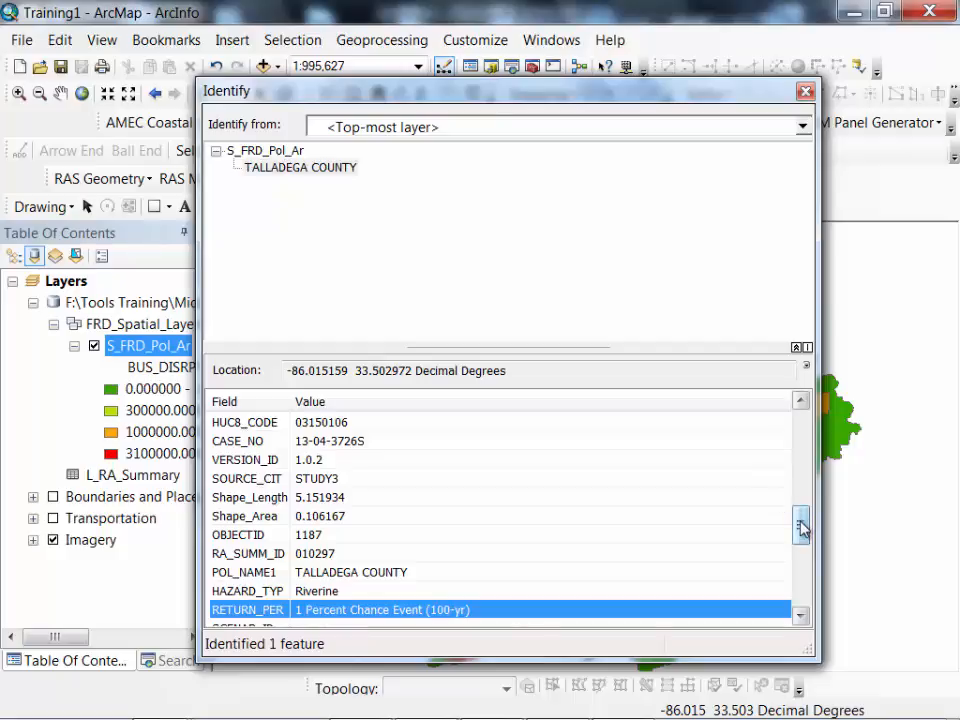
pyautogui.moveTo(802, 529); pyautogui.dragTo(808, 428)
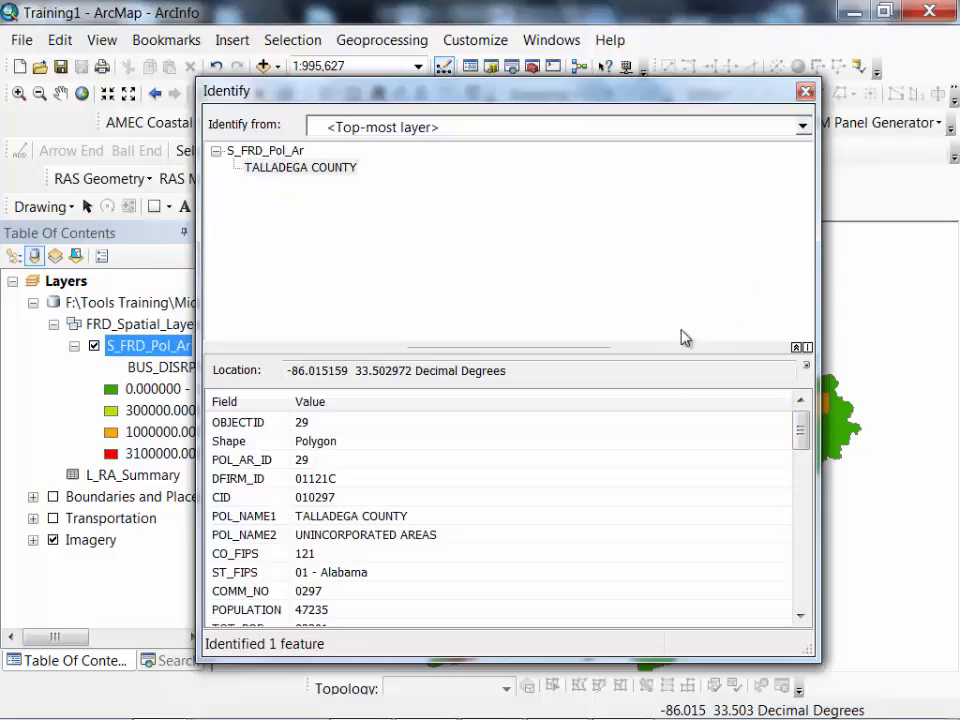
pyautogui.click(805, 91)
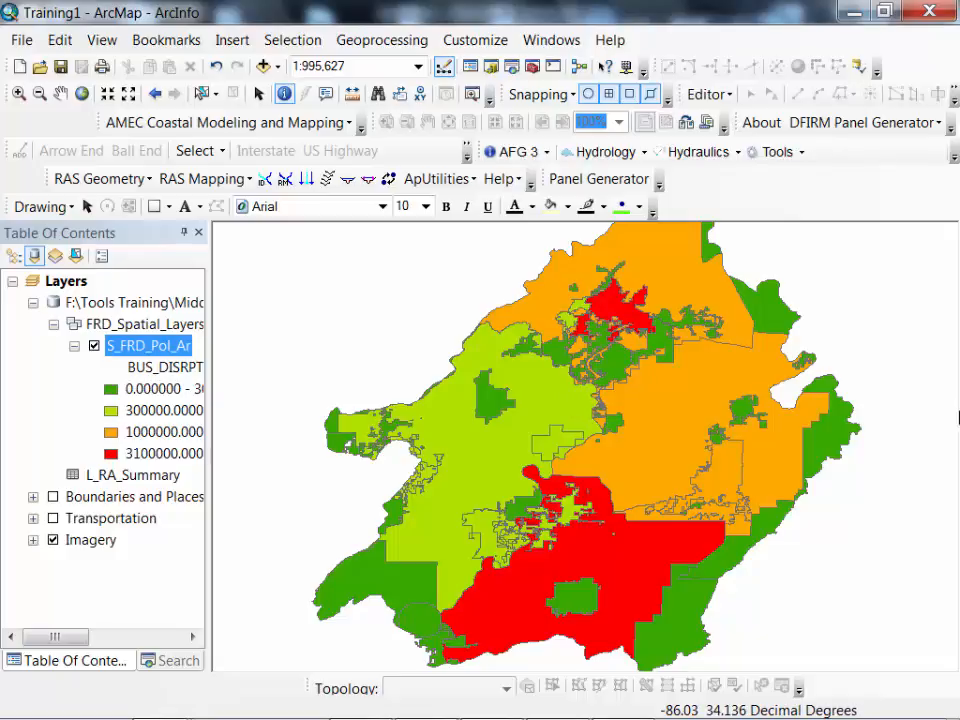
# Step: Symbolize S_FRD_Pol_Ar by BC_RES normalized by TOT_LOSSES and apply the change to the map
pyautogui.rightClick(152, 345)
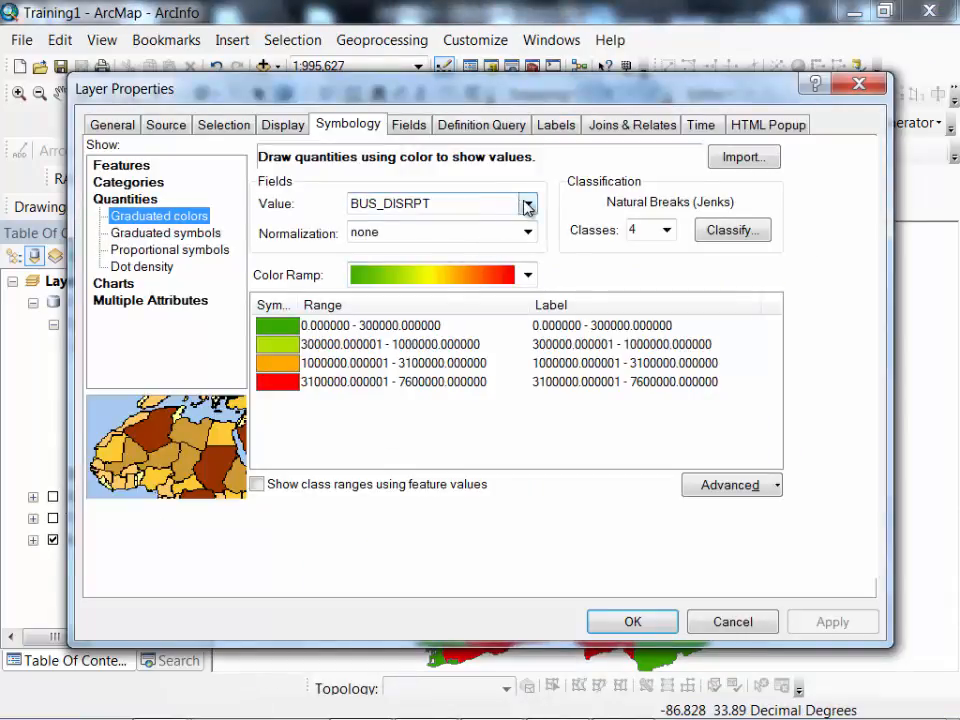
pyautogui.click(527, 205)
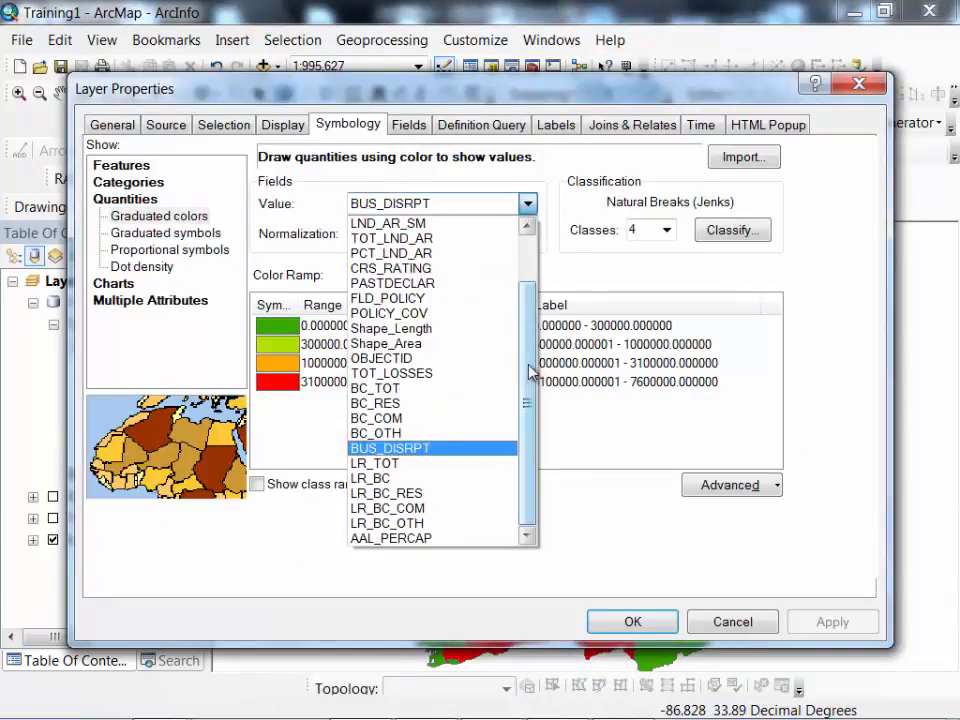
pyautogui.click(432, 405)
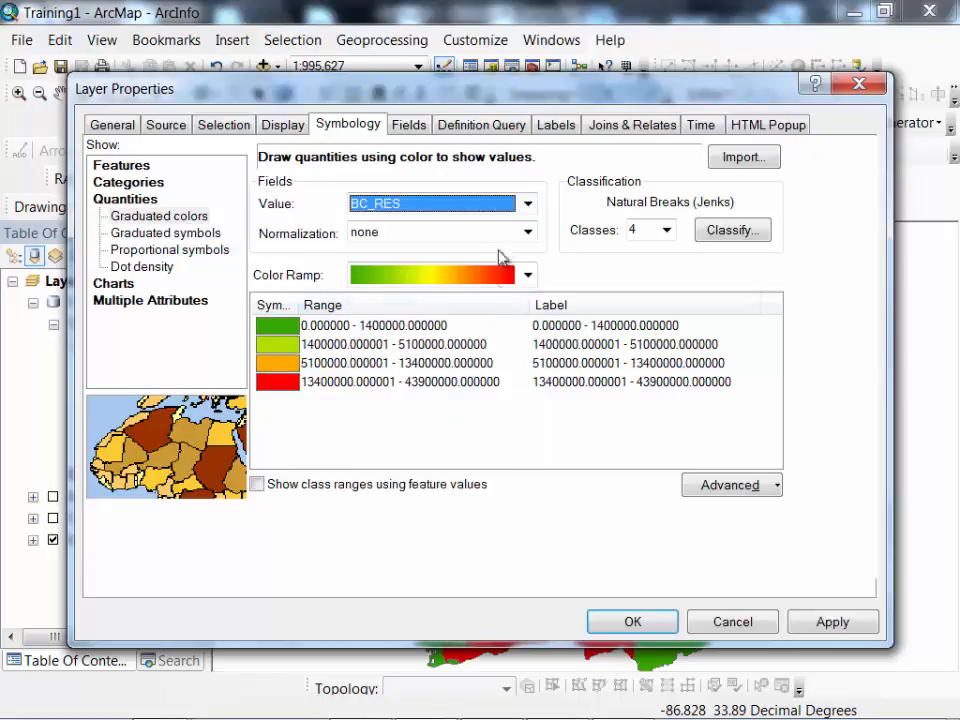
pyautogui.click(527, 233)
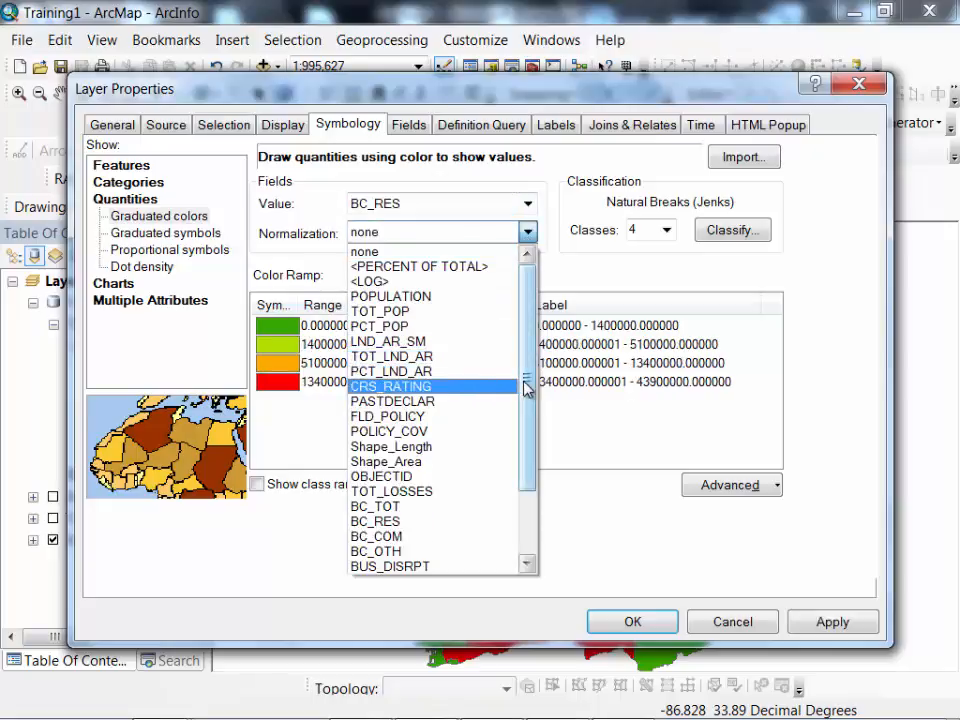
pyautogui.moveTo(527, 388); pyautogui.dragTo(527, 441)
pyautogui.click(463, 403)
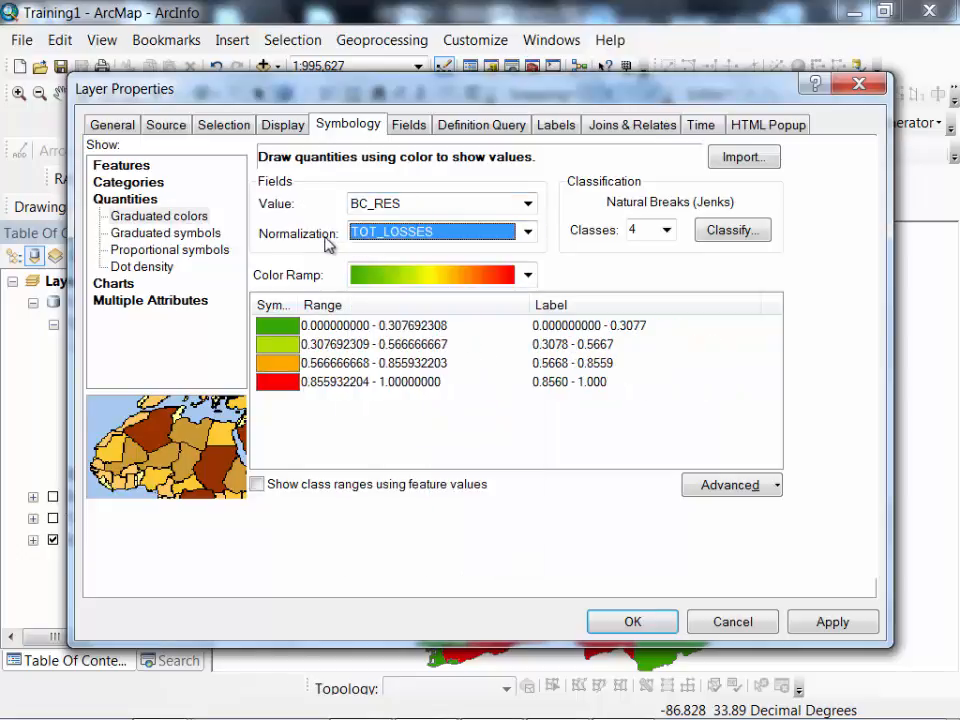
pyautogui.click(632, 622)
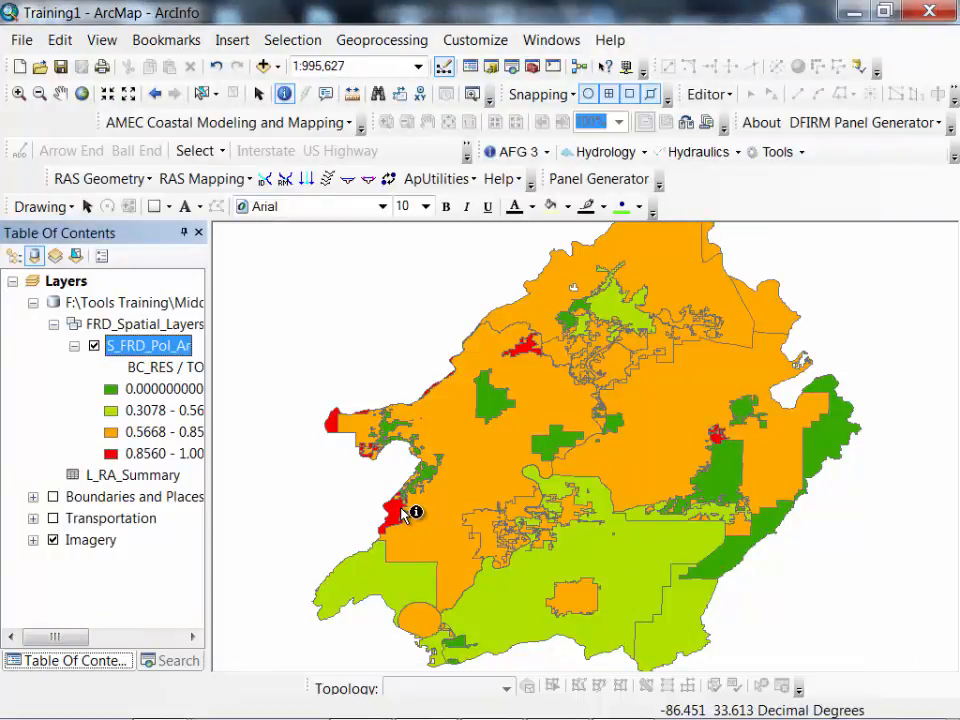
# Step: Identify the red City of Weaver polygon, close its results, and identify the red area at the Town of Steele
pyautogui.click(716, 438)
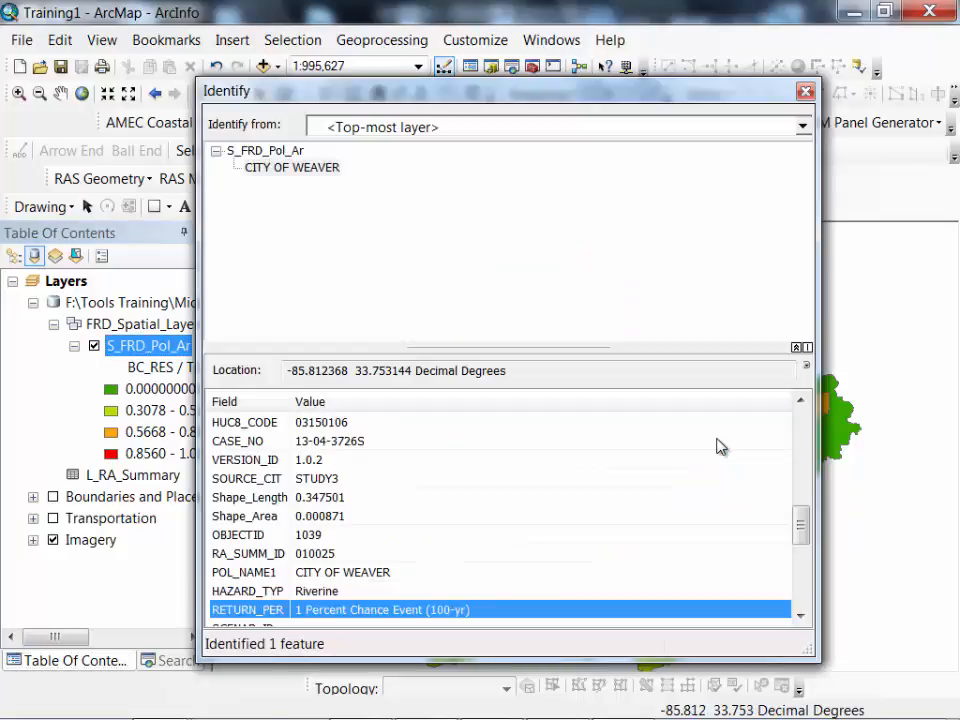
pyautogui.click(805, 91)
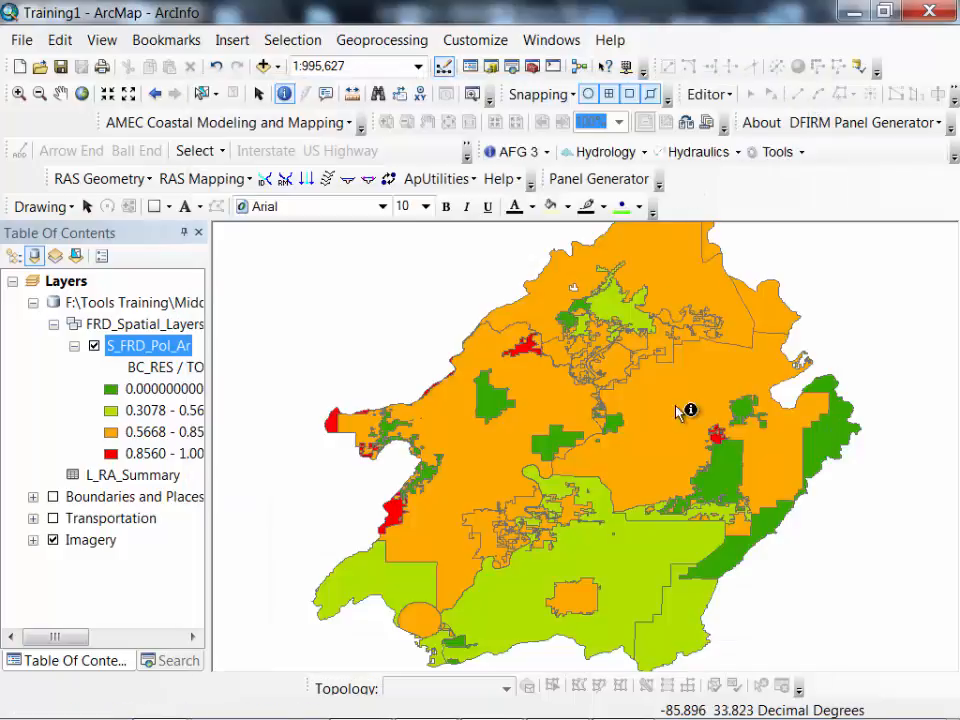
pyautogui.click(530, 345)
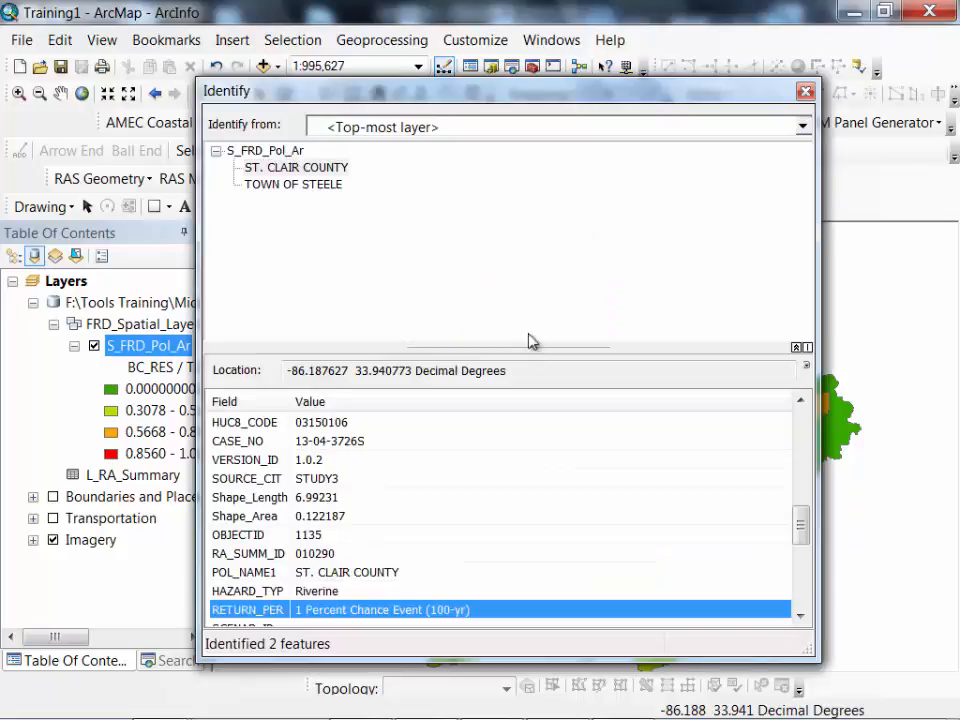
# Step: View the identified attributes of the Town of Steele polygon and close the identify results
pyautogui.click(312, 185)
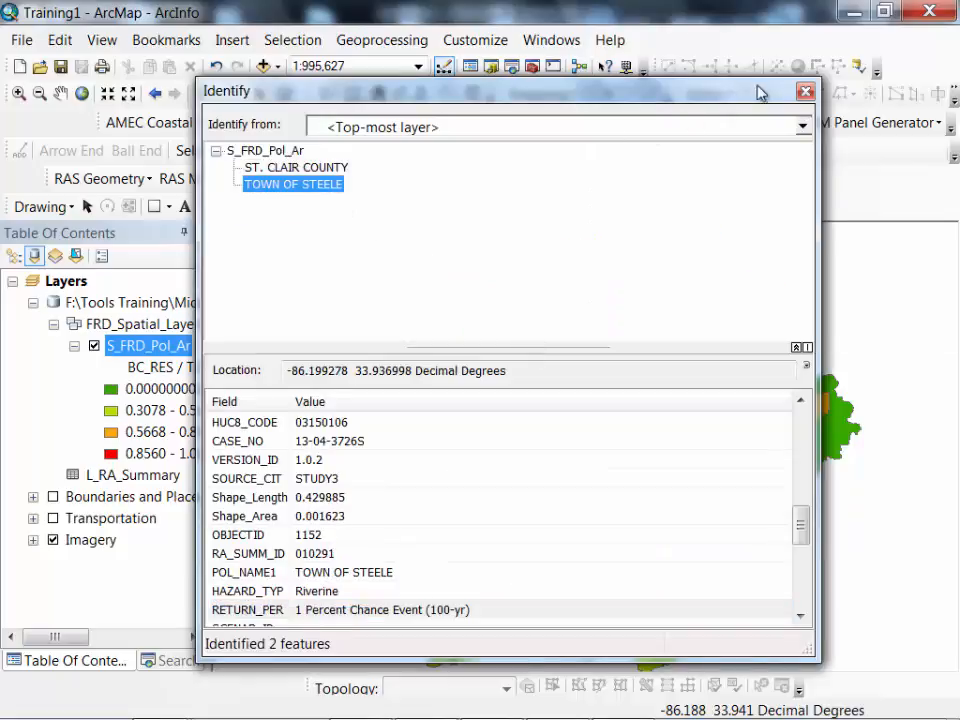
pyautogui.click(805, 92)
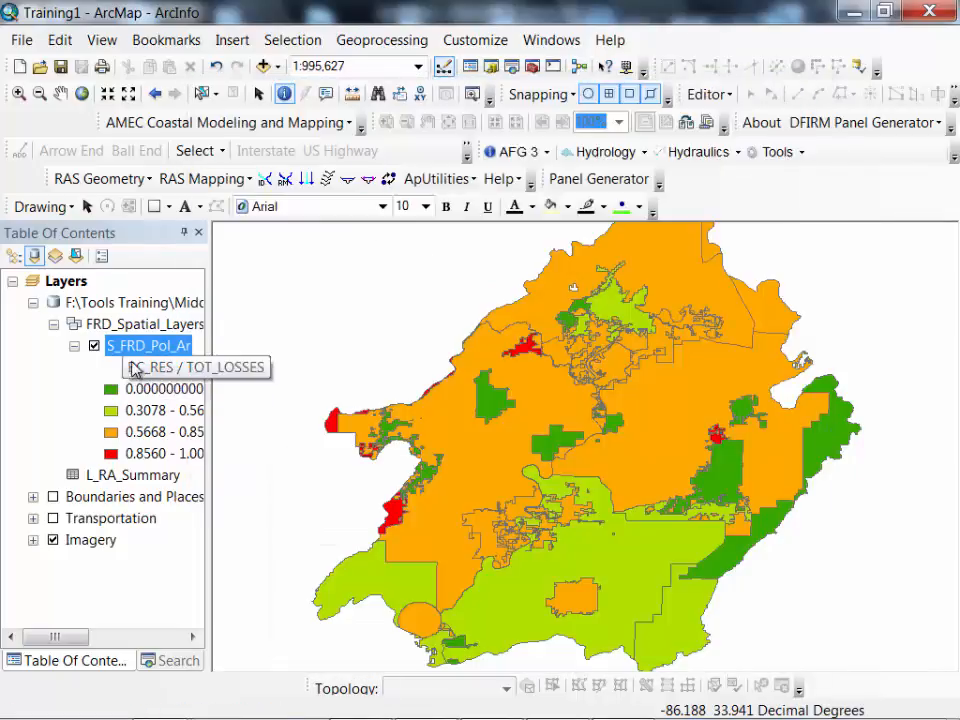
# Step: List the map layers by drawing order and hide the S_FRD_Pol_Ar layer
pyautogui.click(53, 324)
pyautogui.click(13, 256)
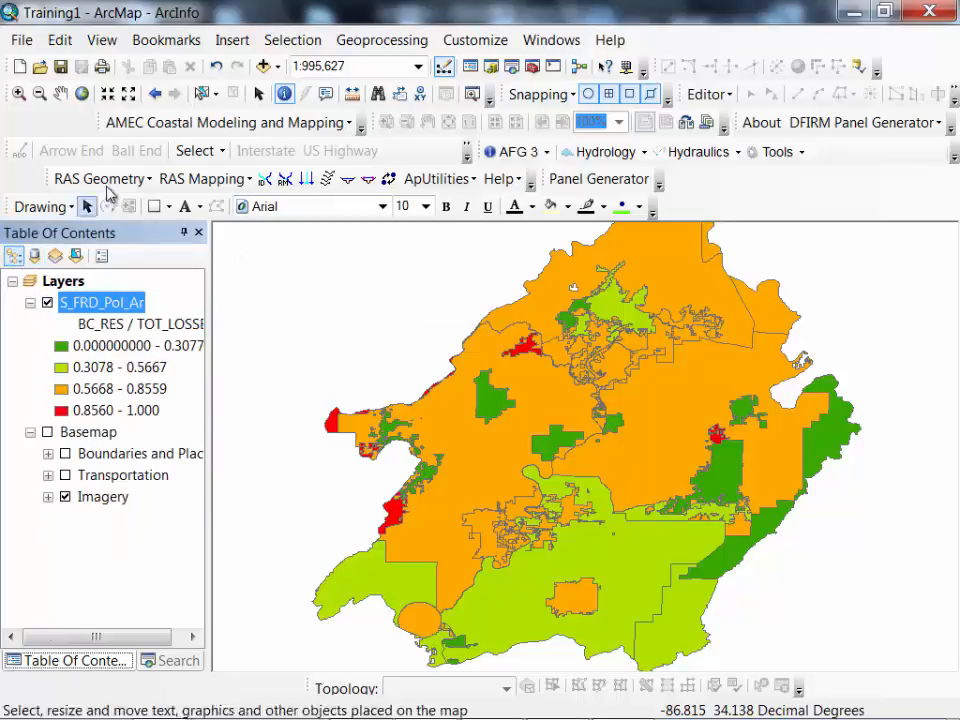
pyautogui.click(280, 67)
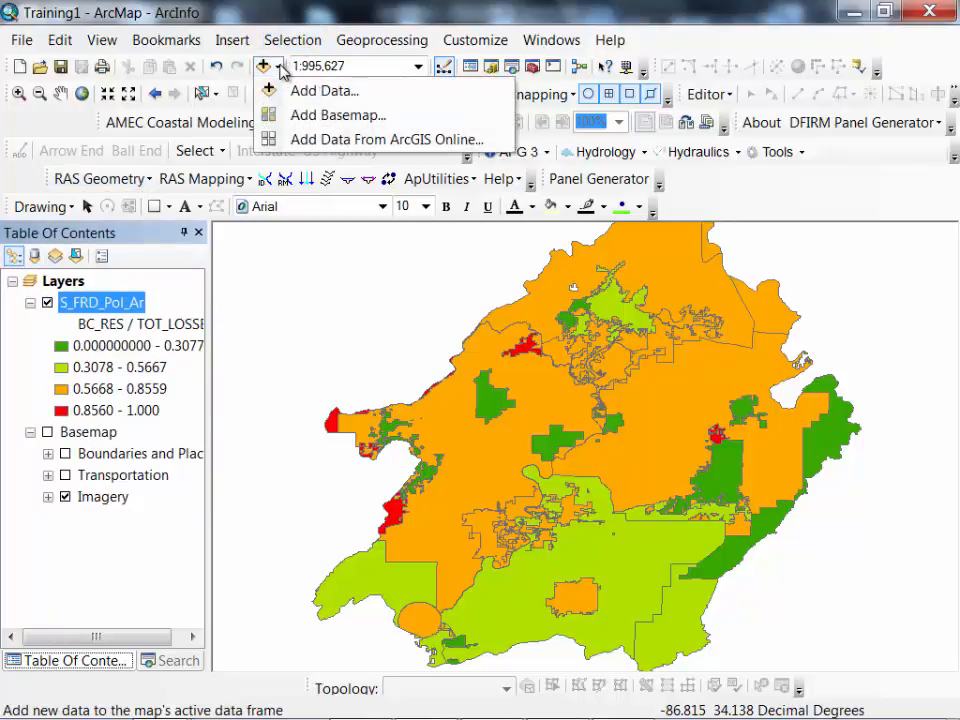
pyautogui.click(47, 302)
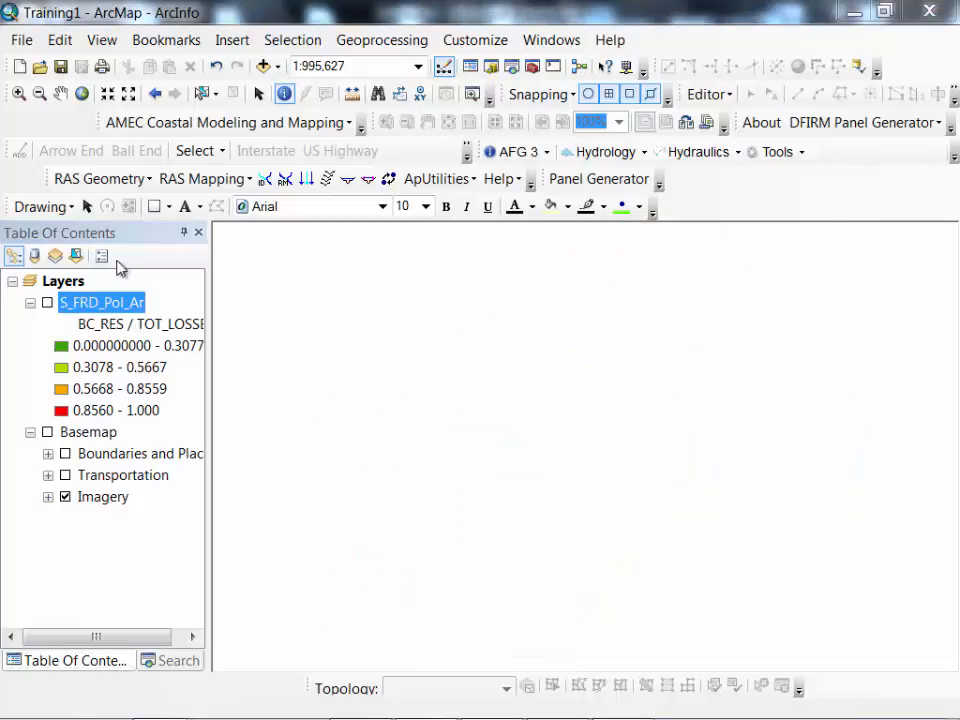
# Step: Add the S_CenBlk_Ar feature class from FRD_Spatial_Layers to the map
pyautogui.click(278, 67)
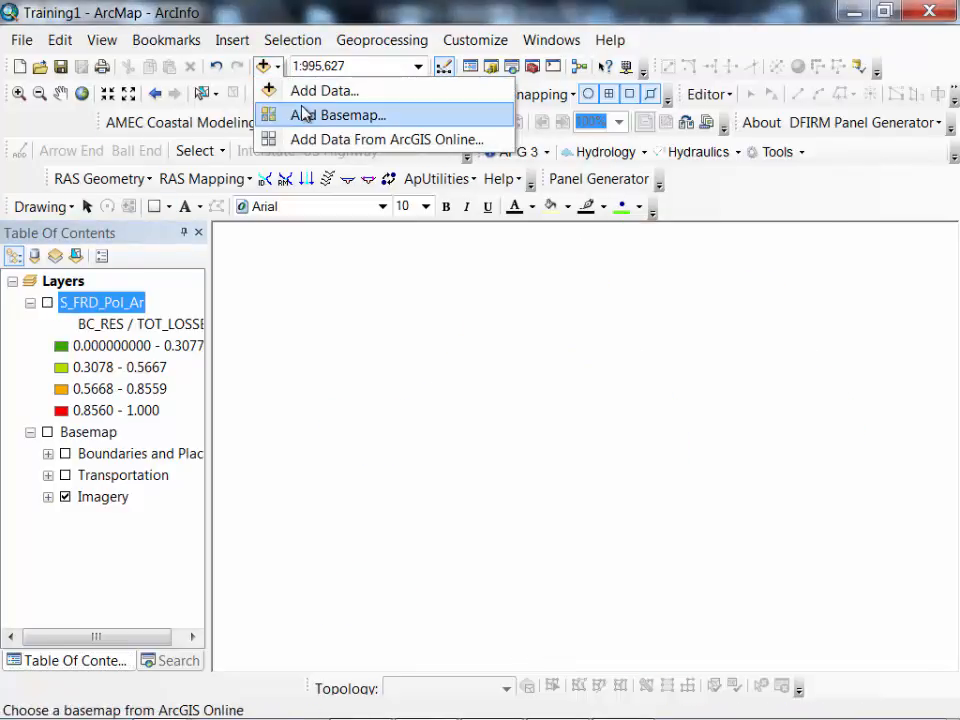
pyautogui.click(303, 93)
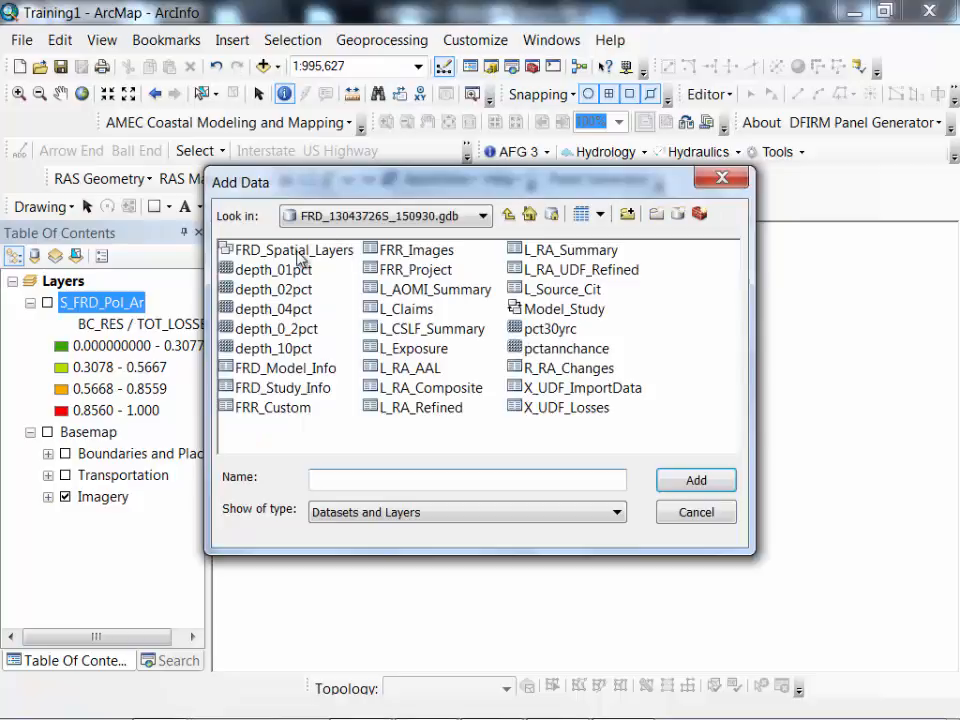
pyautogui.click(296, 250)
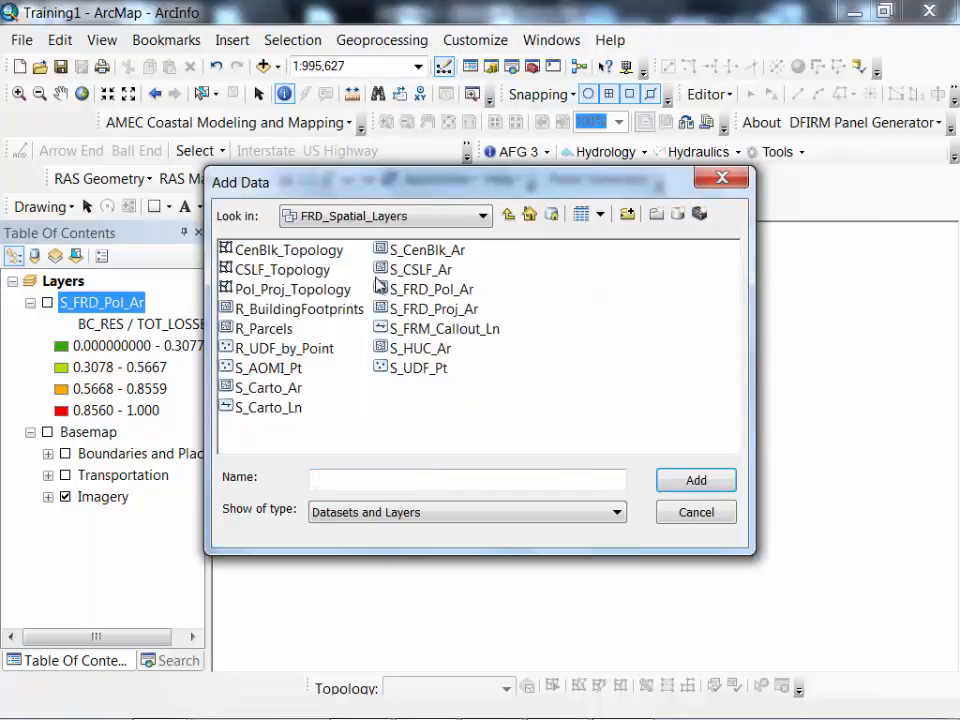
pyautogui.click(415, 251)
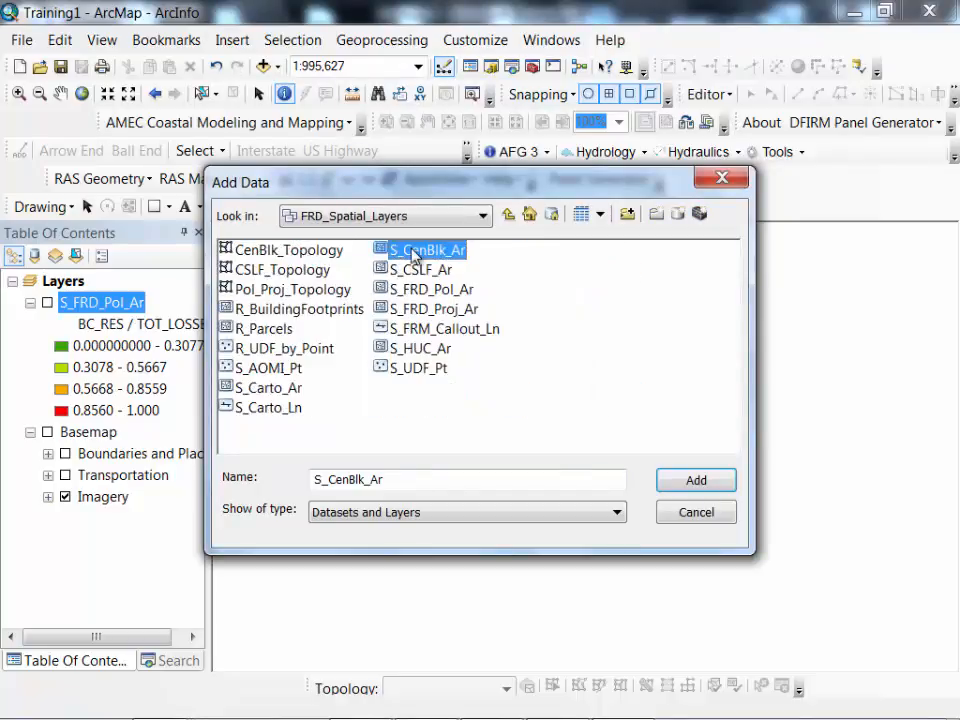
pyautogui.click(690, 481)
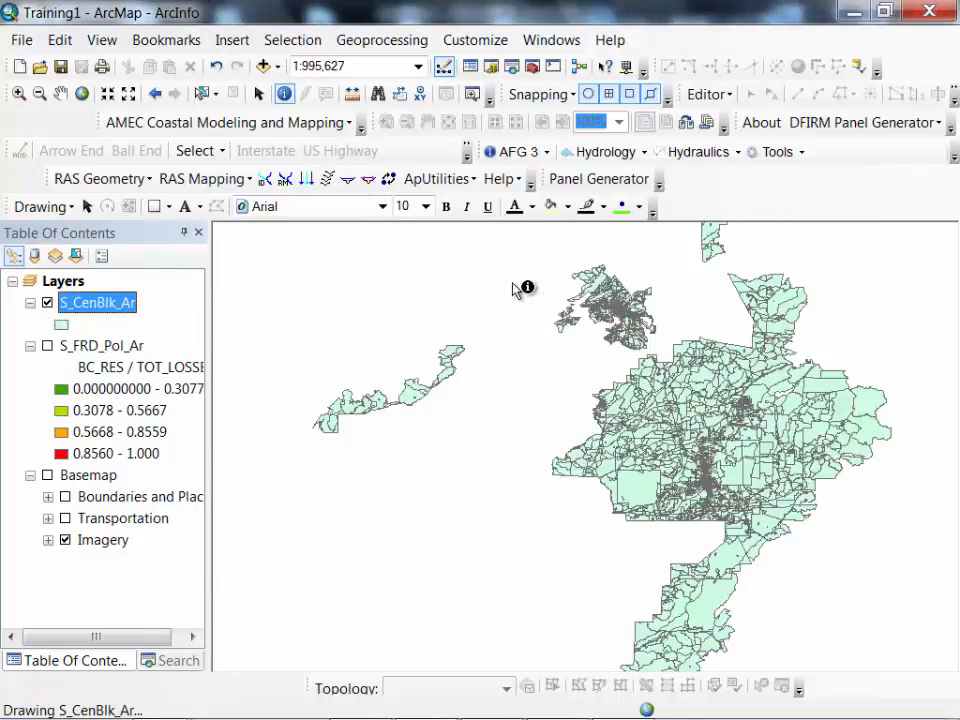
# Step: Add the L_RA_Composite table from the FRD_13043726S_150930.gdb geodatabase to the map
pyautogui.click(278, 67)
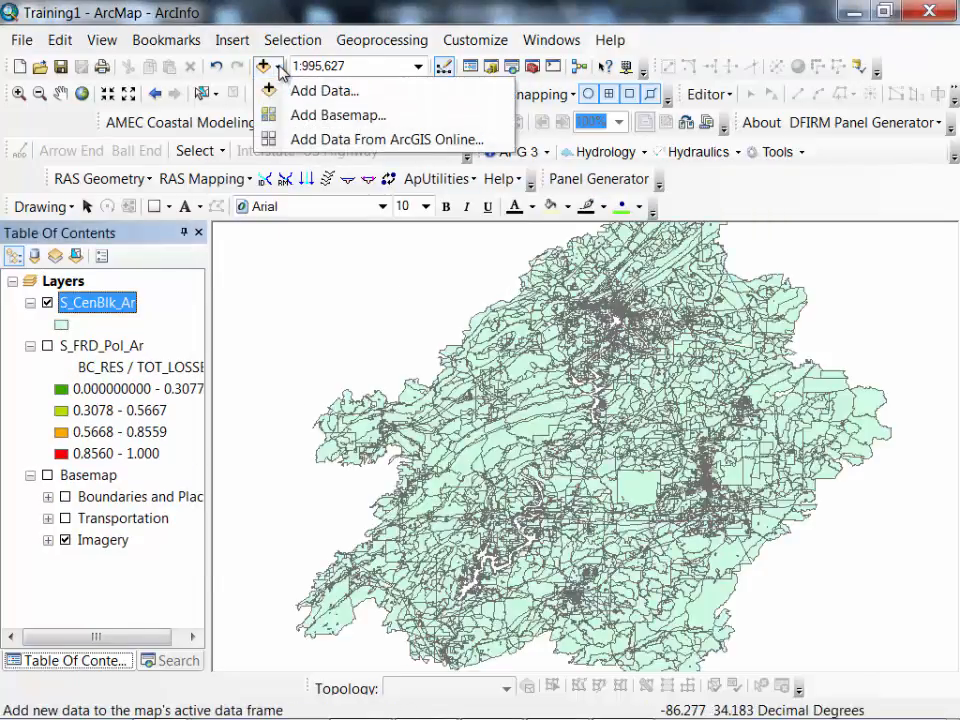
pyautogui.click(300, 92)
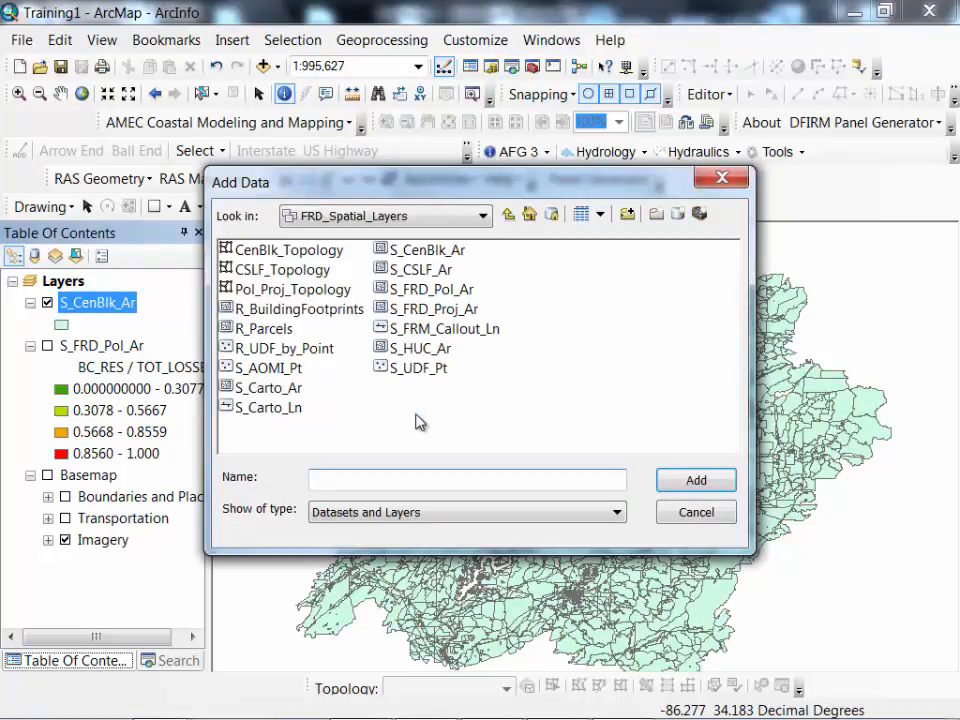
pyautogui.click(507, 218)
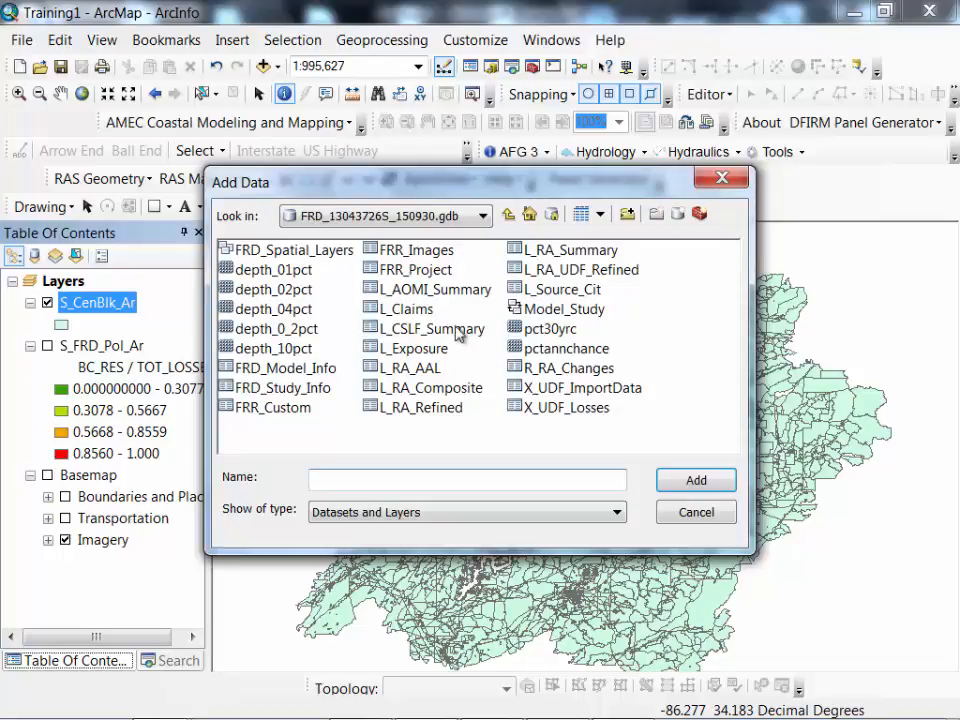
pyautogui.click(430, 388)
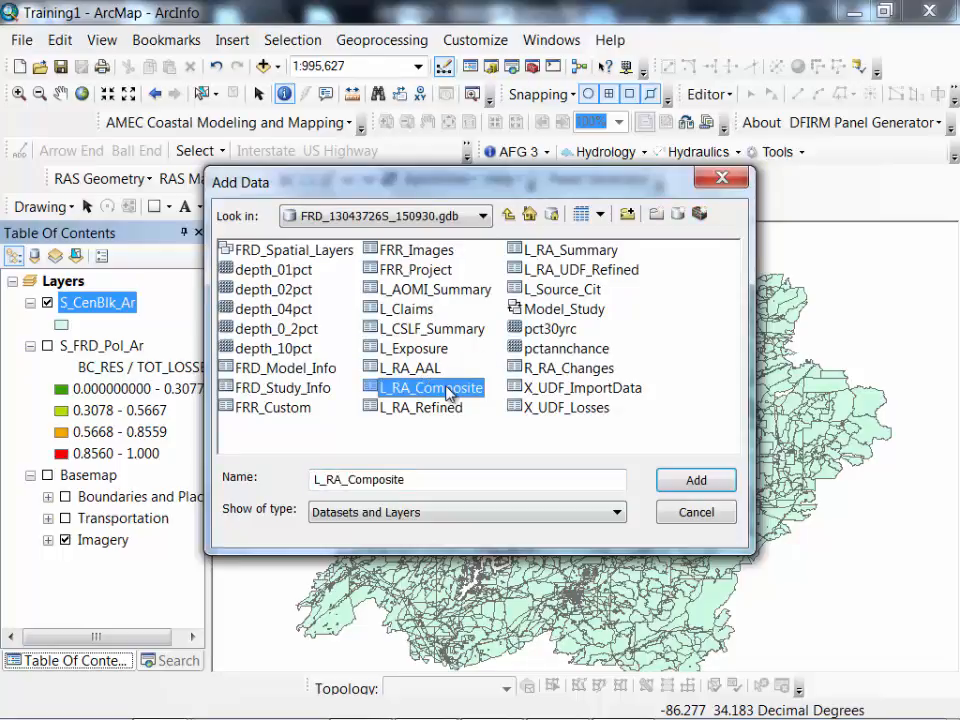
pyautogui.click(675, 485)
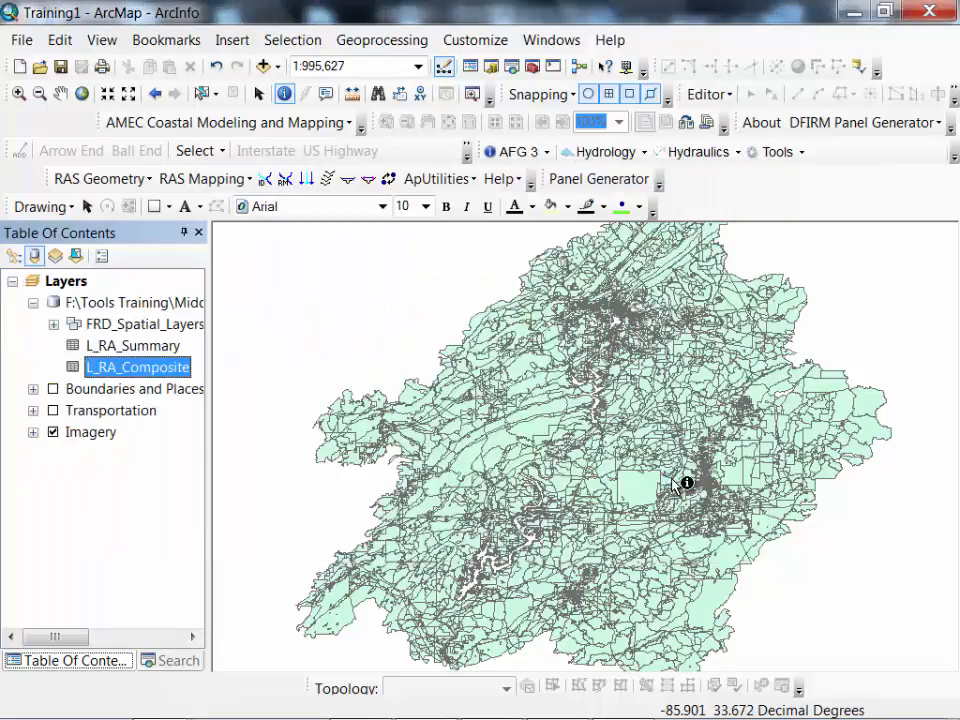
pyautogui.click(13, 255)
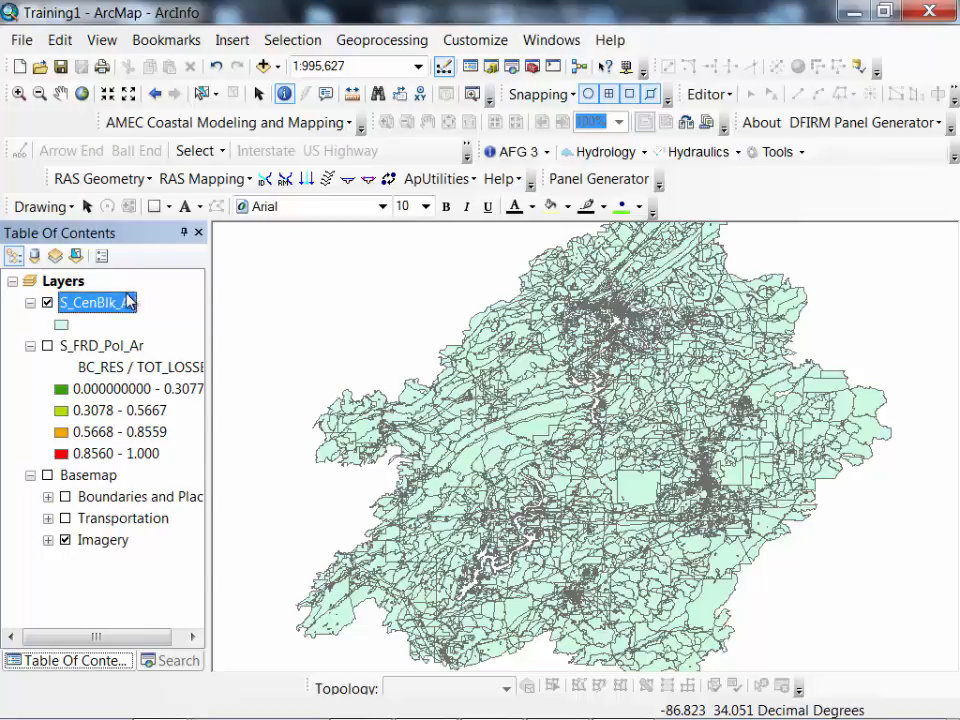
pyautogui.rightClick(128, 302)
pyautogui.moveTo(265, 336)
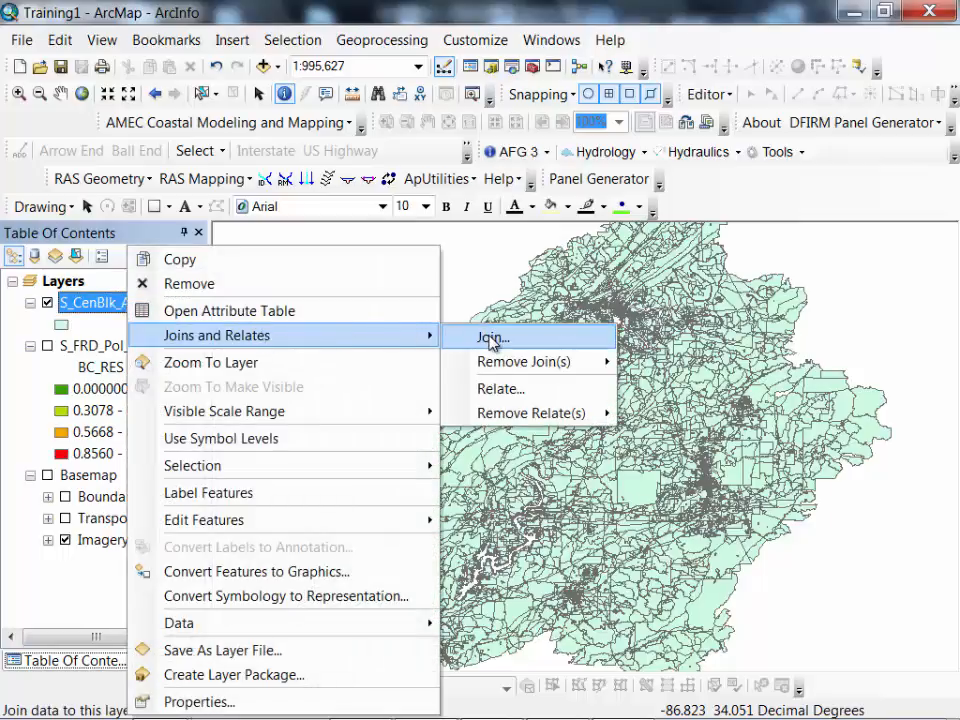
pyautogui.click(492, 339)
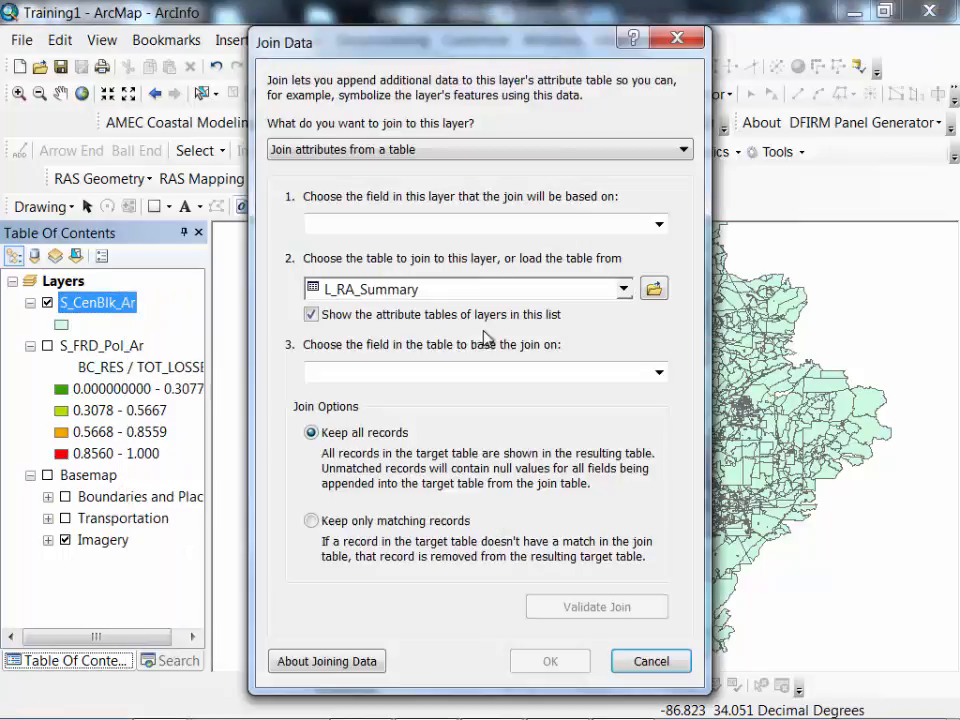
pyautogui.click(648, 664)
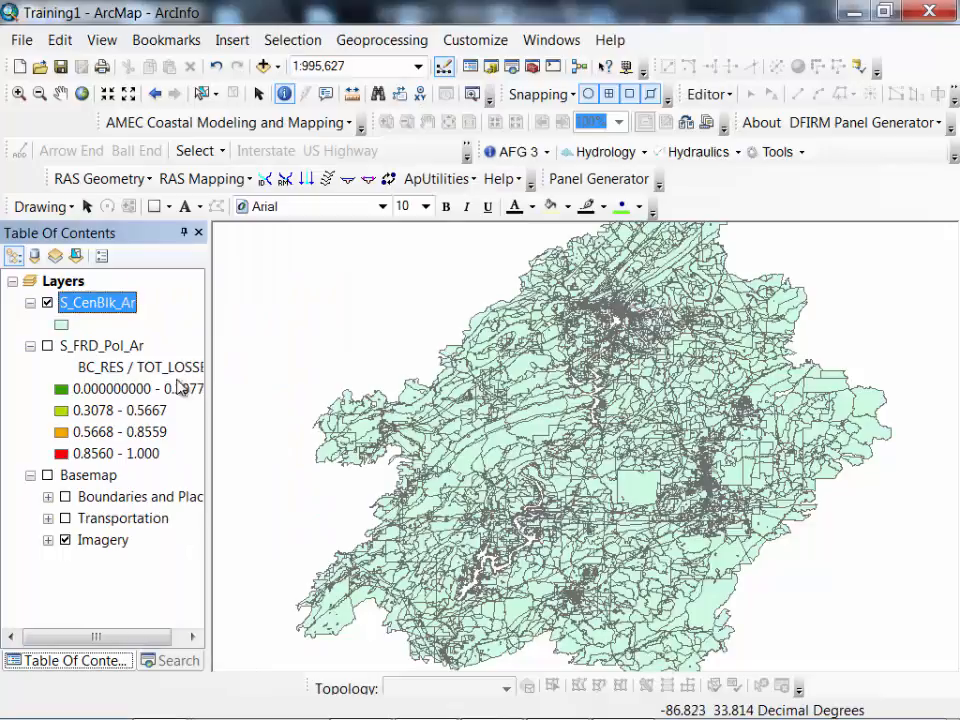
# Step: Limit the L_RA_Composite table with the definition query "RETURN_PER" = '01pct'
pyautogui.click(35, 257)
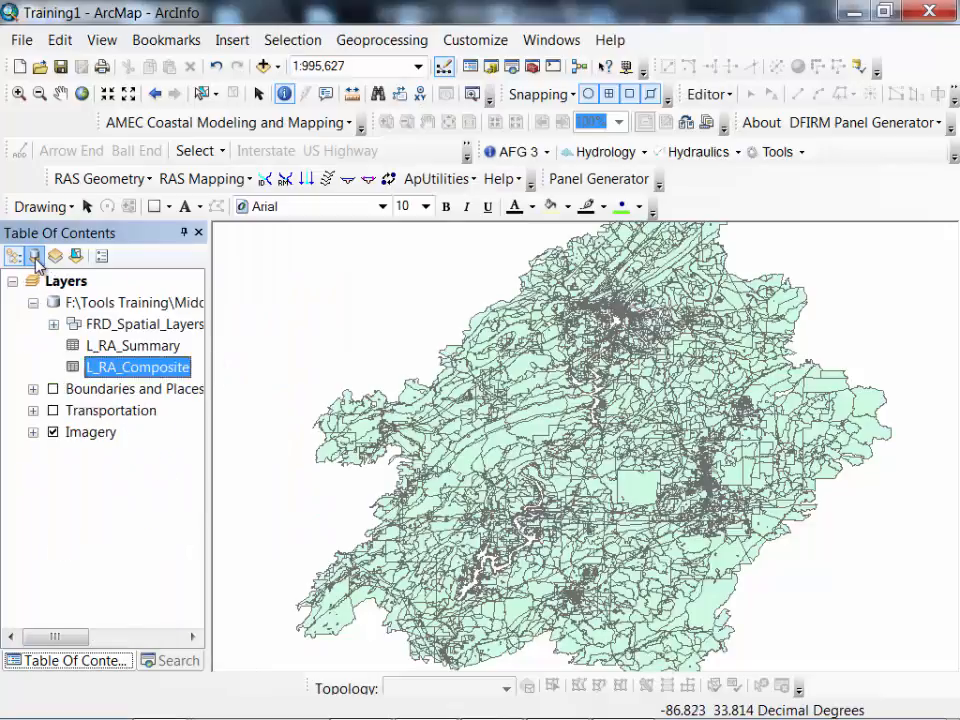
pyautogui.rightClick(135, 367)
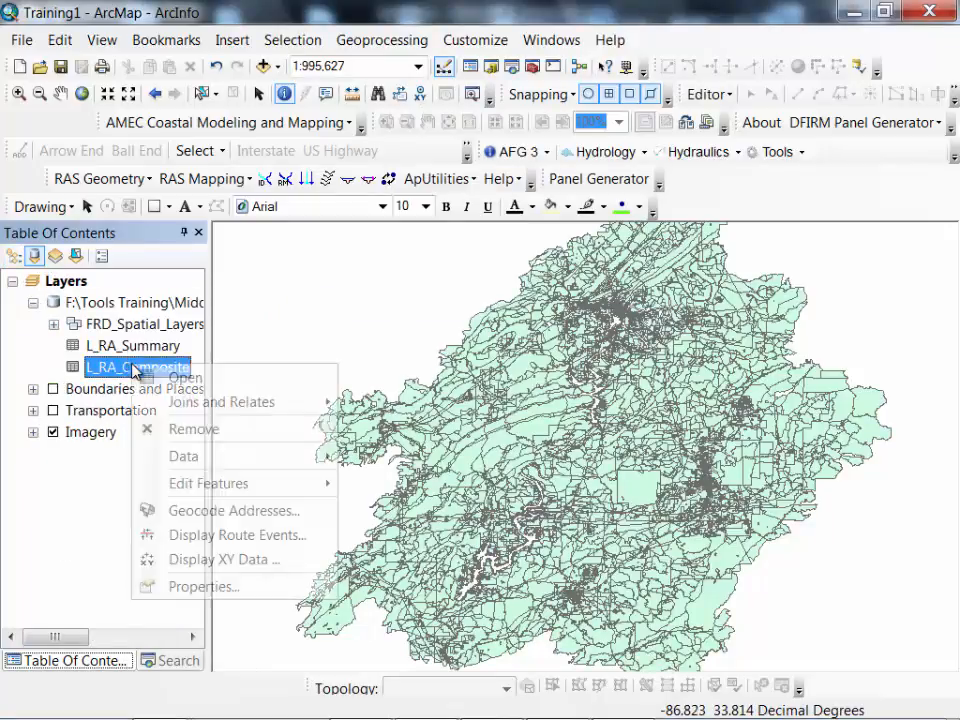
pyautogui.click(212, 585)
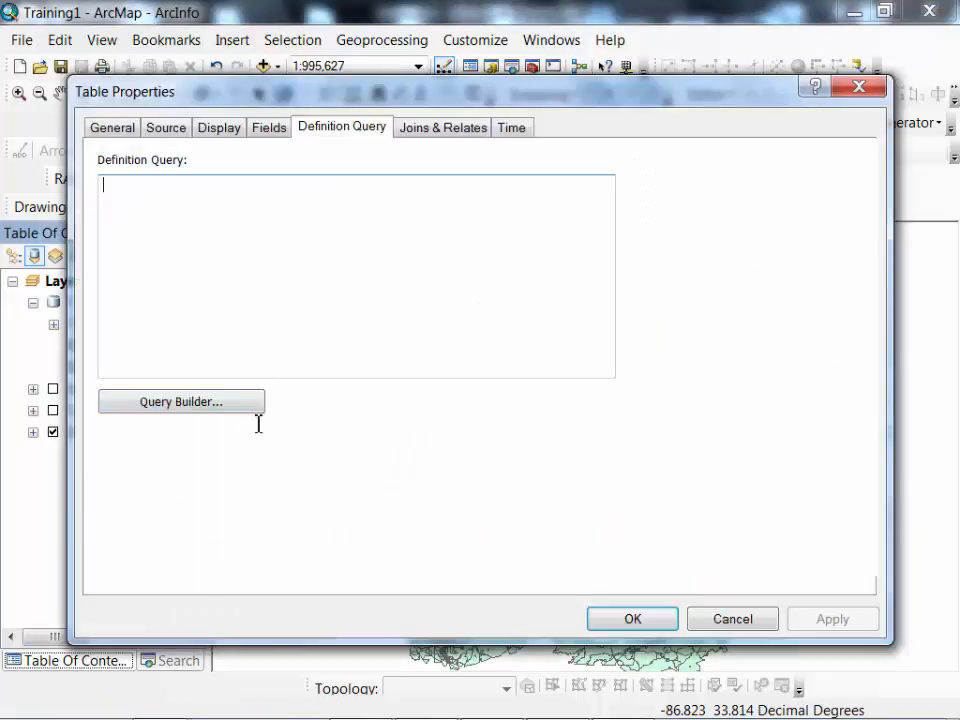
pyautogui.click(245, 401)
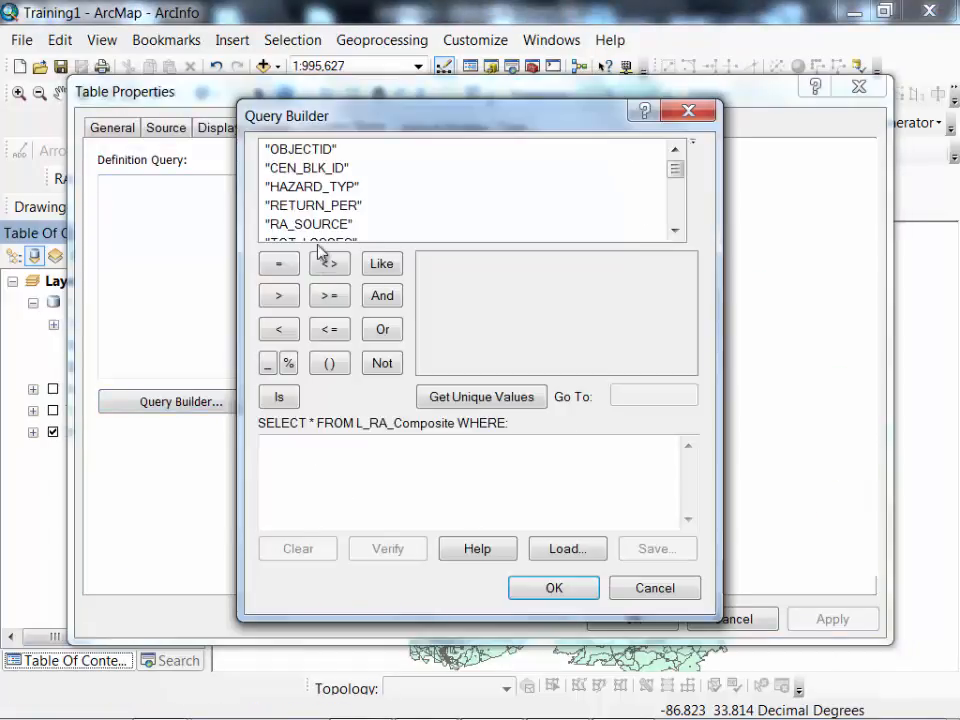
pyautogui.doubleClick(317, 207)
pyautogui.click(279, 264)
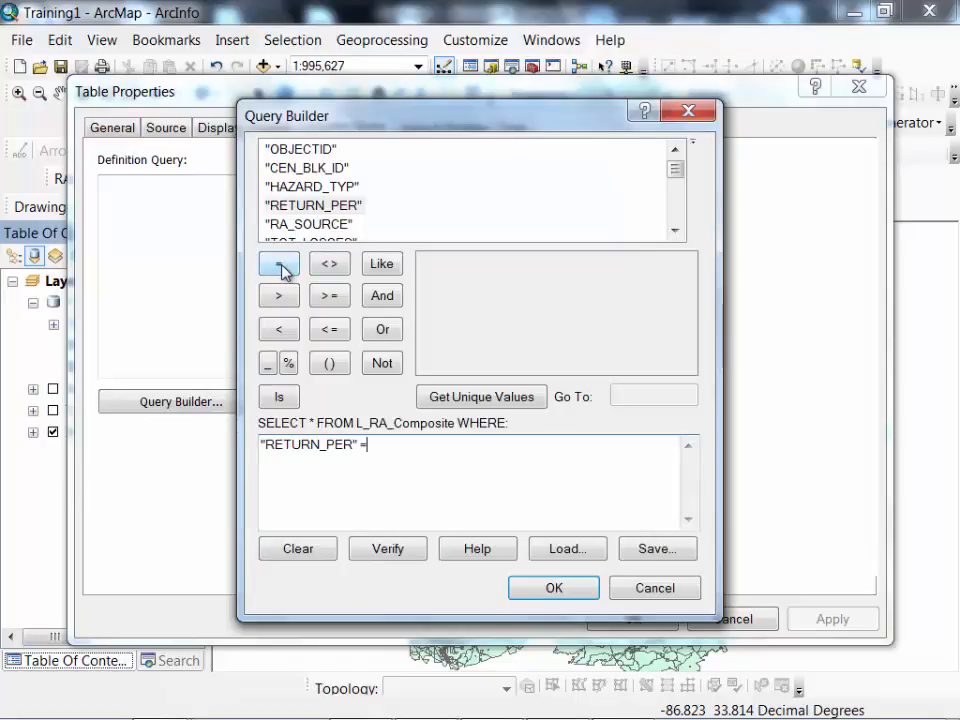
pyautogui.click(441, 398)
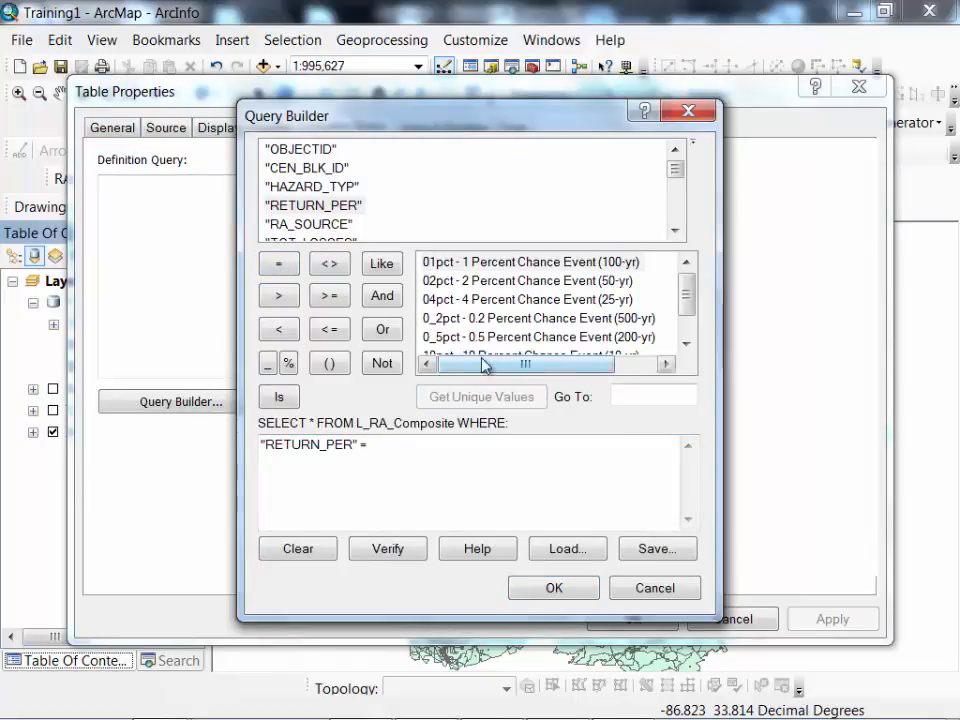
pyautogui.doubleClick(440, 262)
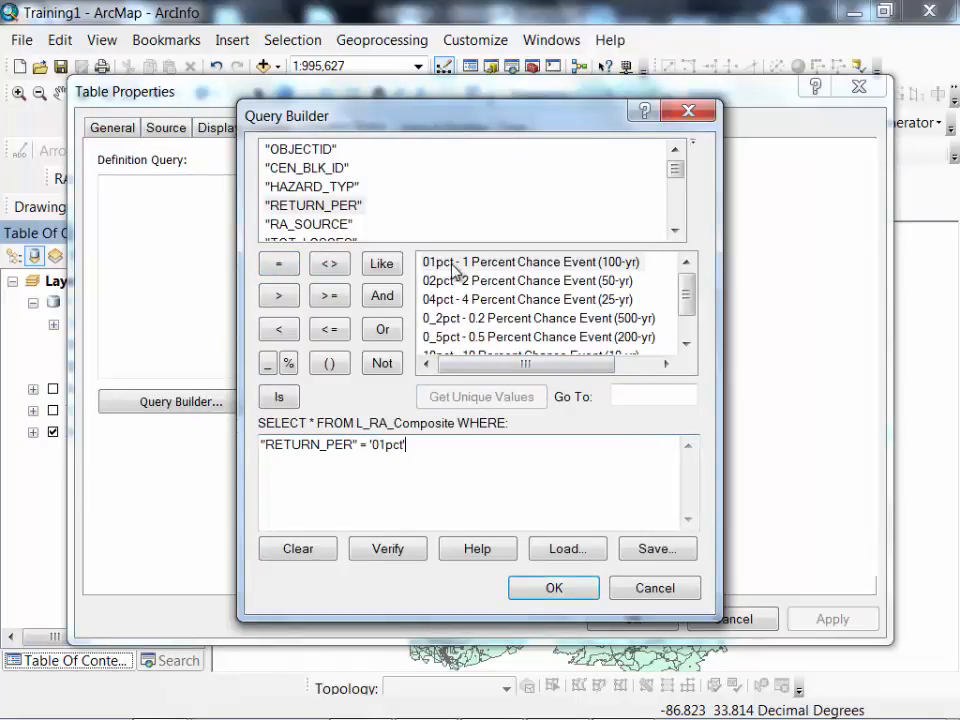
pyautogui.click(552, 588)
pyautogui.click(613, 620)
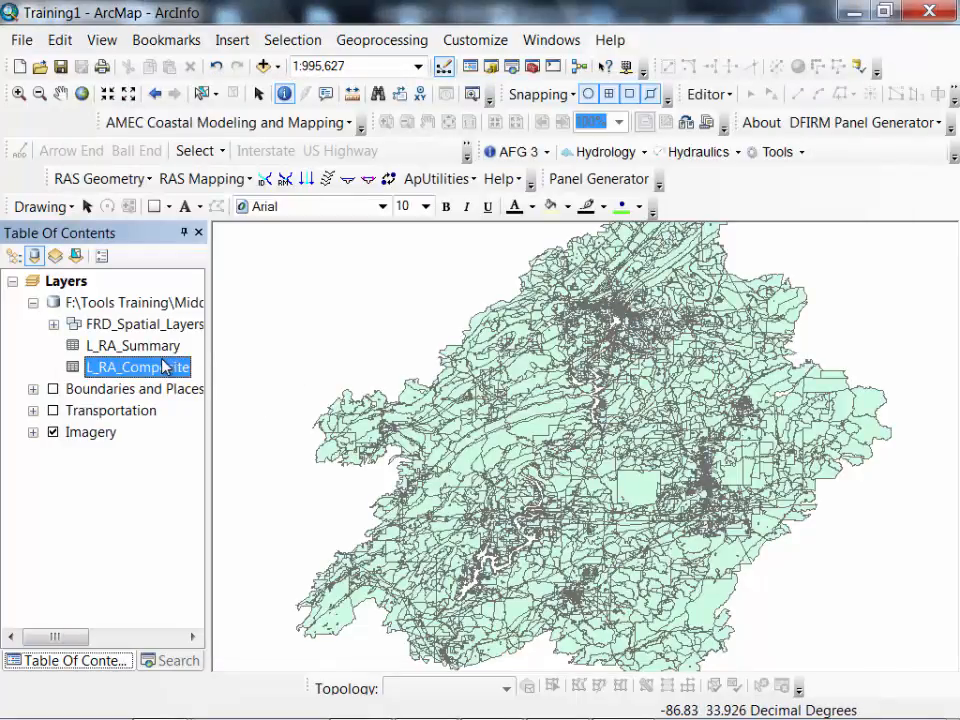
# Step: Set up a join from S_CenBlk_Ar to L_RA_Composite on CEN_BLK_ID with all records kept, and dismiss it without joining
pyautogui.click(15, 256)
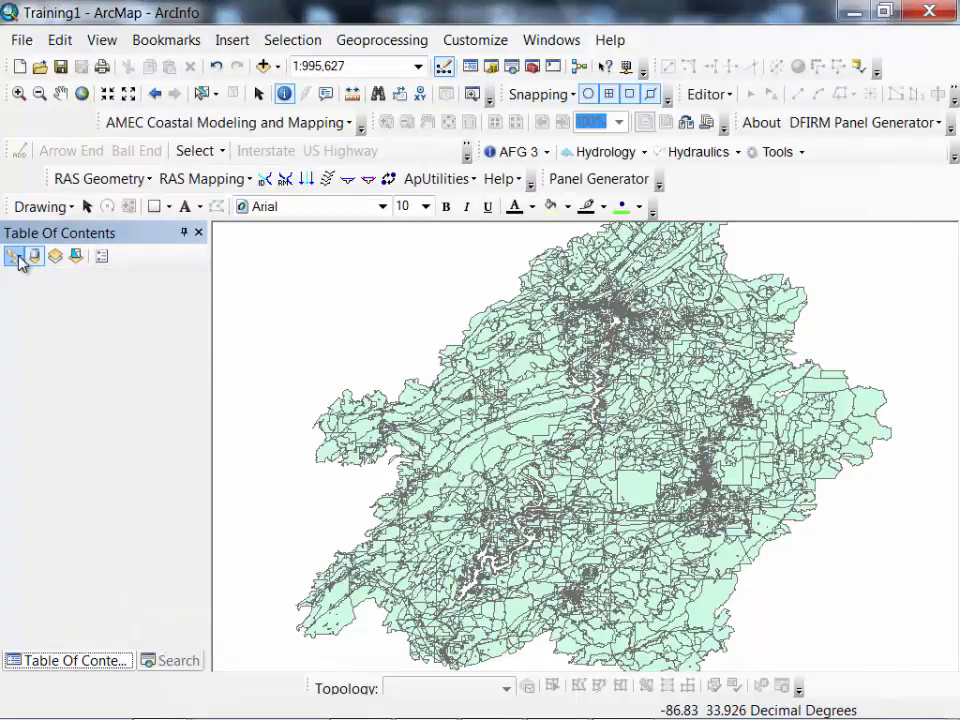
pyautogui.rightClick(87, 311)
pyautogui.moveTo(294, 332)
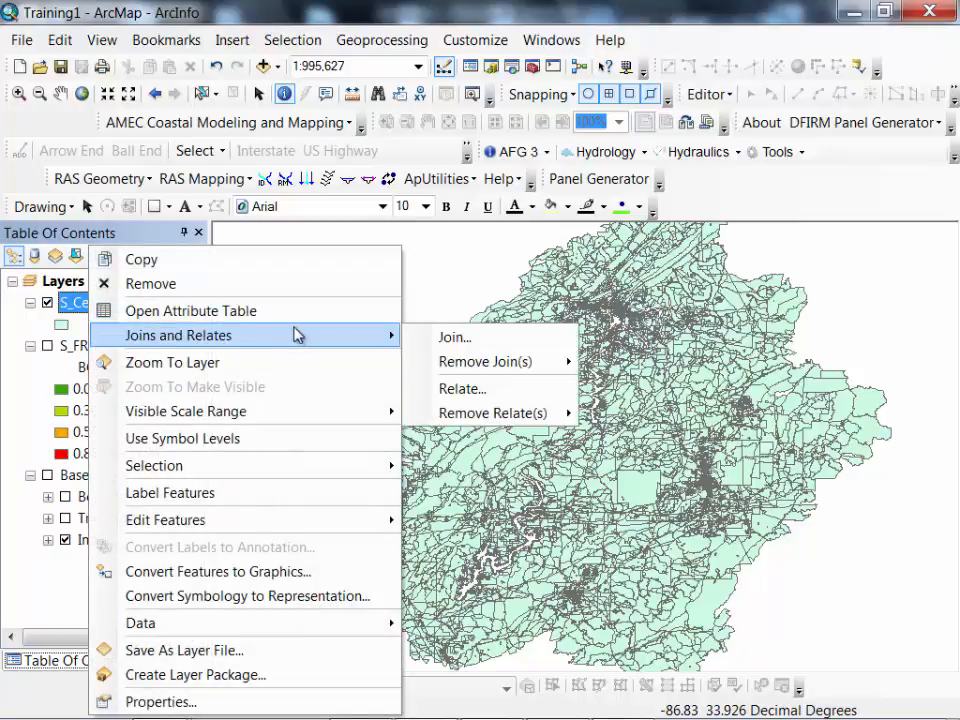
pyautogui.click(455, 338)
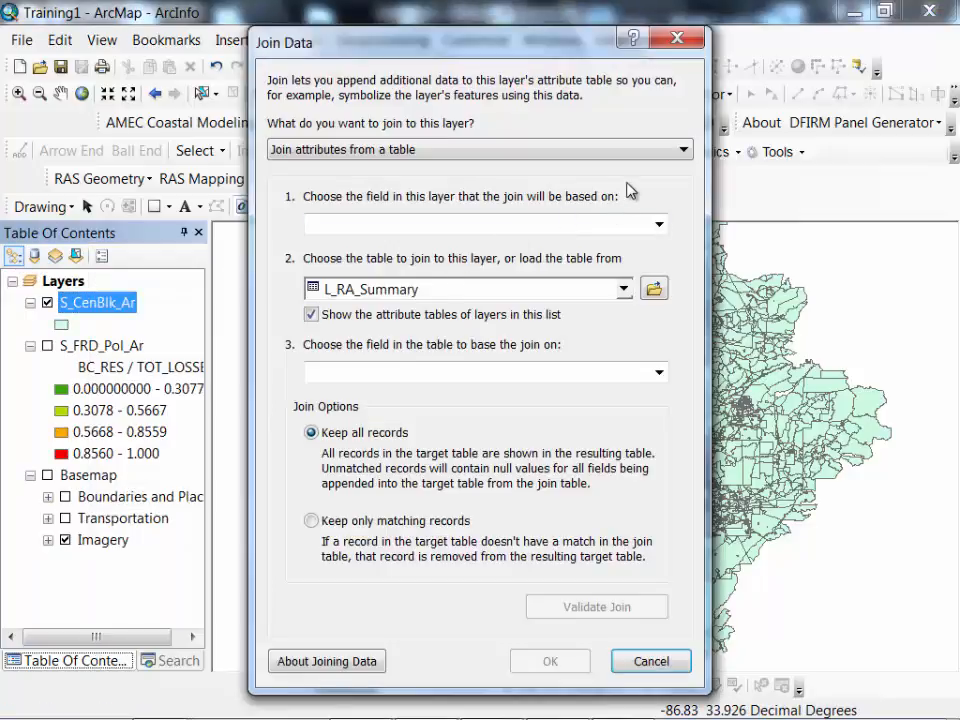
pyautogui.click(658, 224)
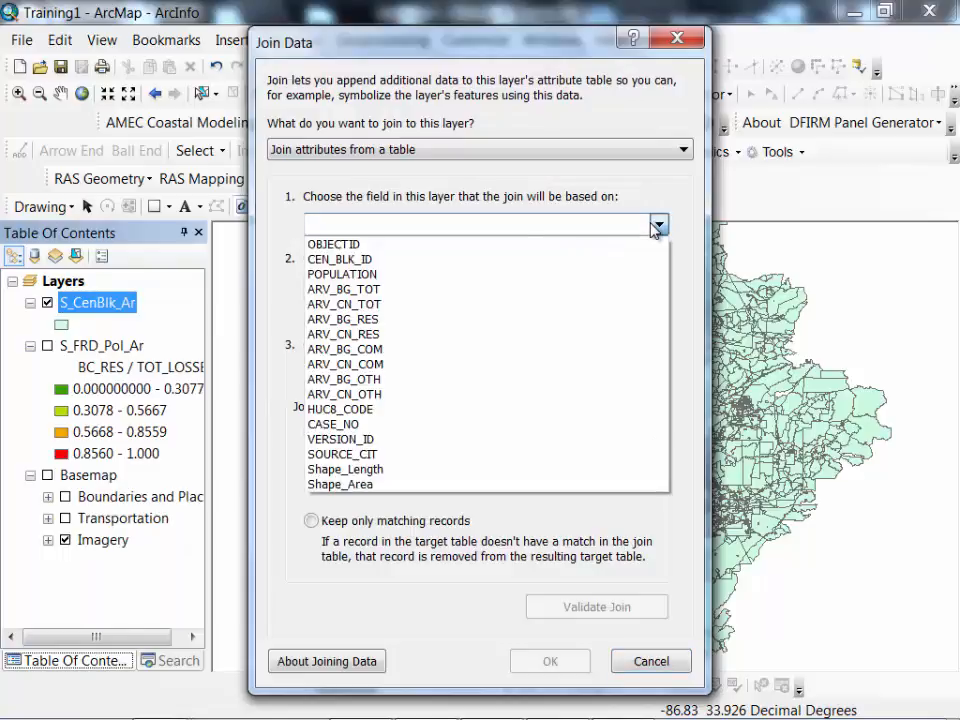
pyautogui.click(455, 262)
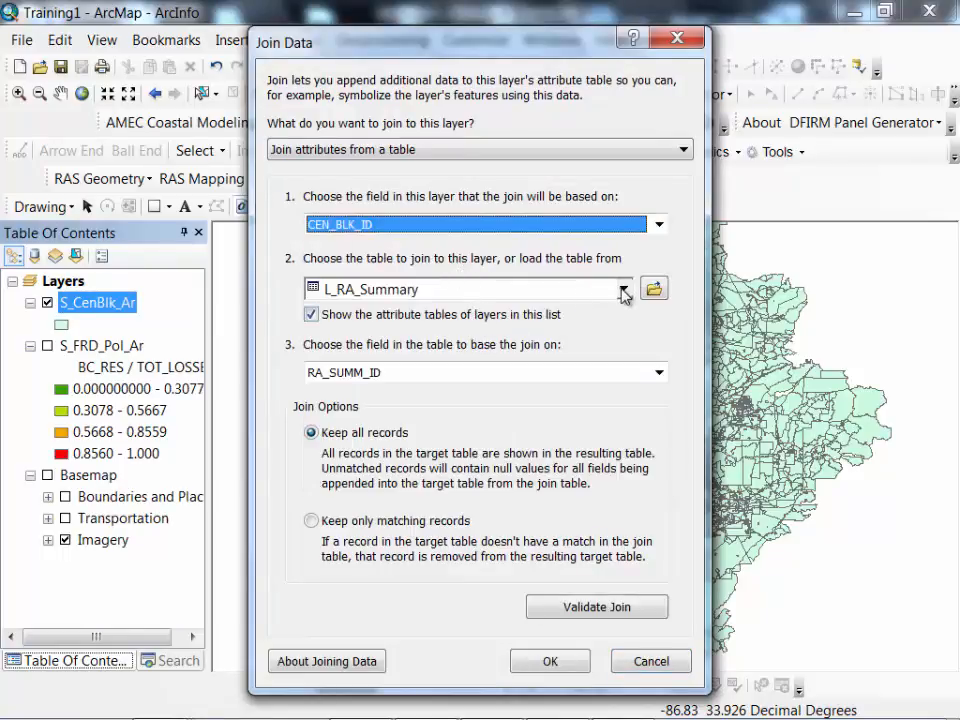
pyautogui.click(624, 290)
pyautogui.click(456, 334)
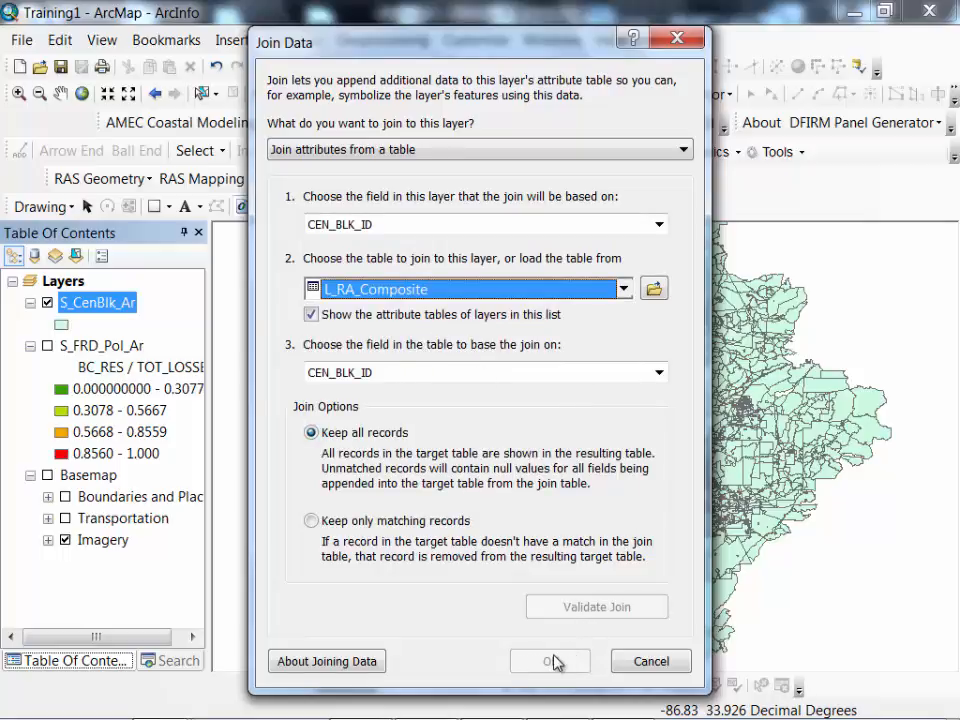
pyautogui.click(318, 523)
pyautogui.click(312, 433)
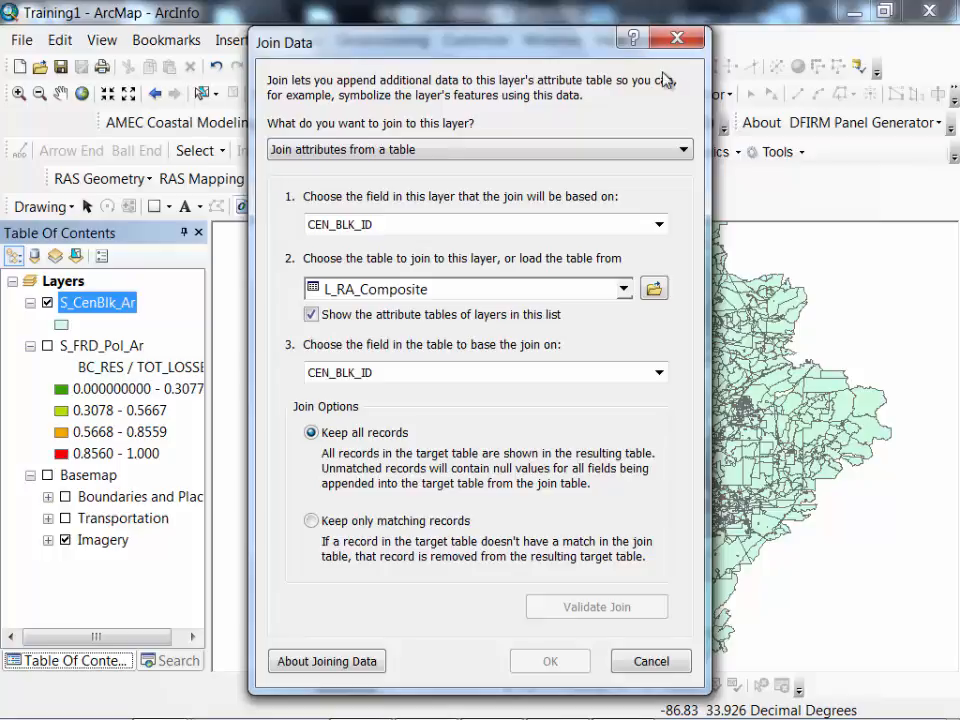
pyautogui.click(682, 46)
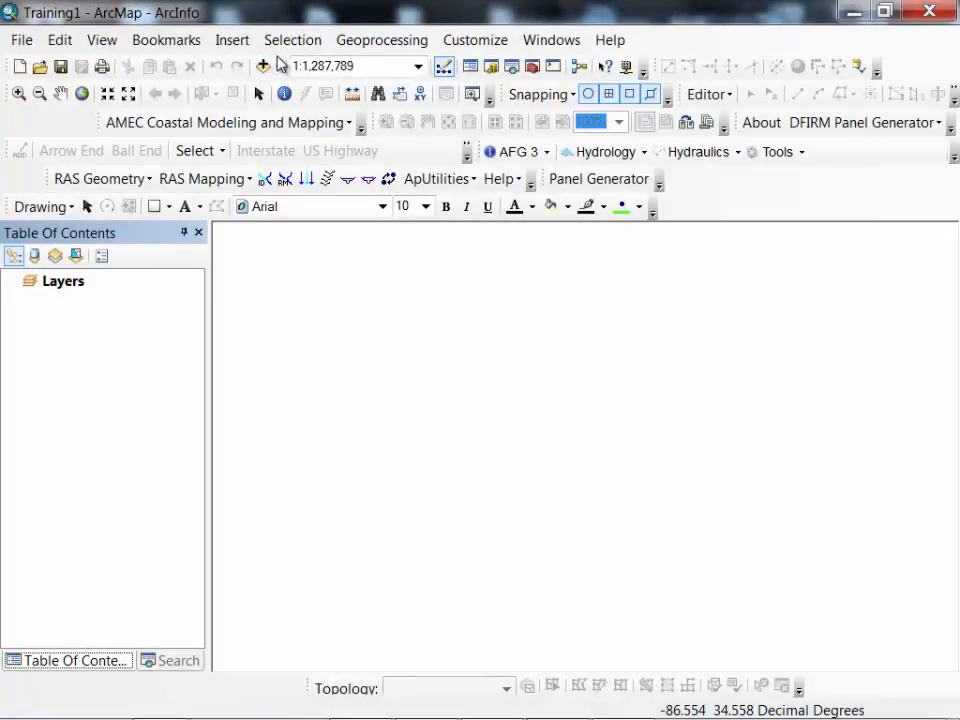
# Step: Add the S_CenBlk_Ar feature class from the FRD_Spatial_Layers dataset to the empty map
pyautogui.click(276, 67)
pyautogui.click(292, 90)
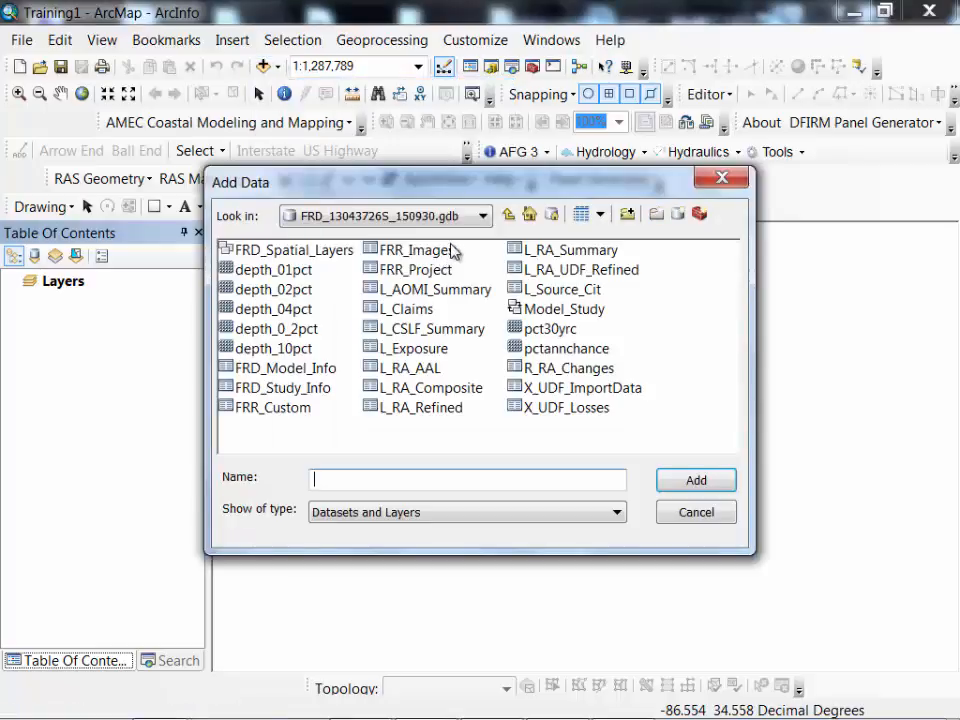
pyautogui.doubleClick(330, 251)
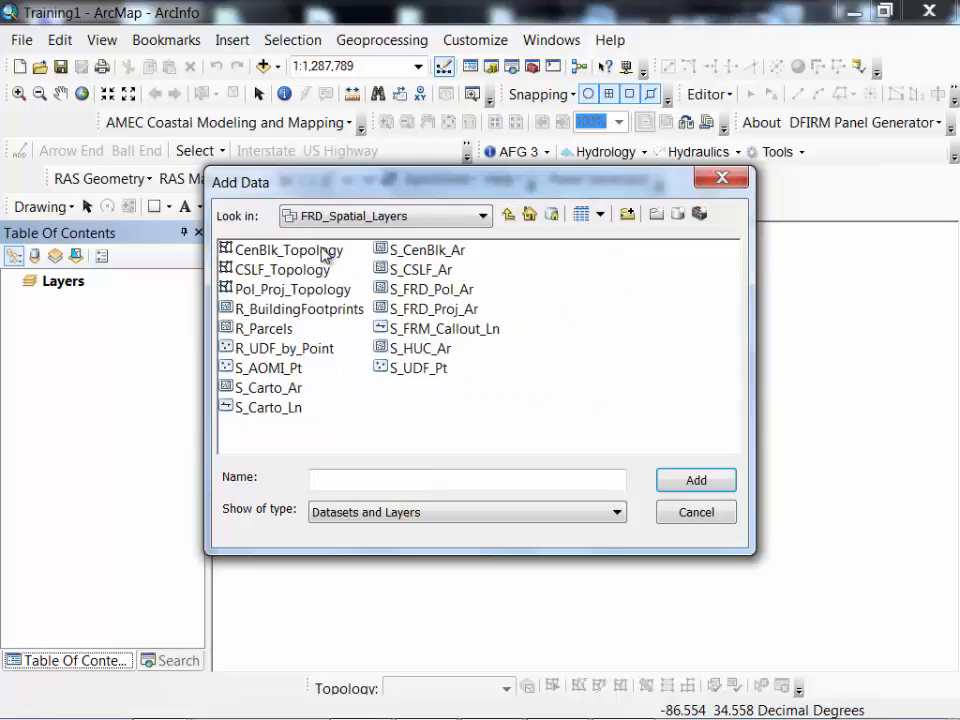
pyautogui.click(430, 251)
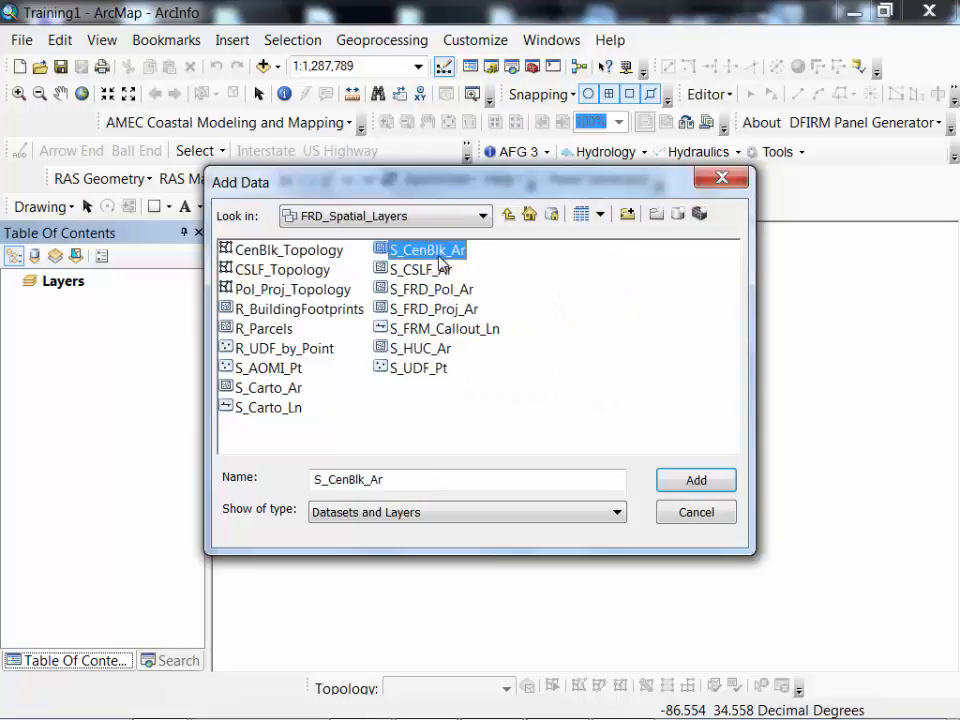
pyautogui.click(696, 481)
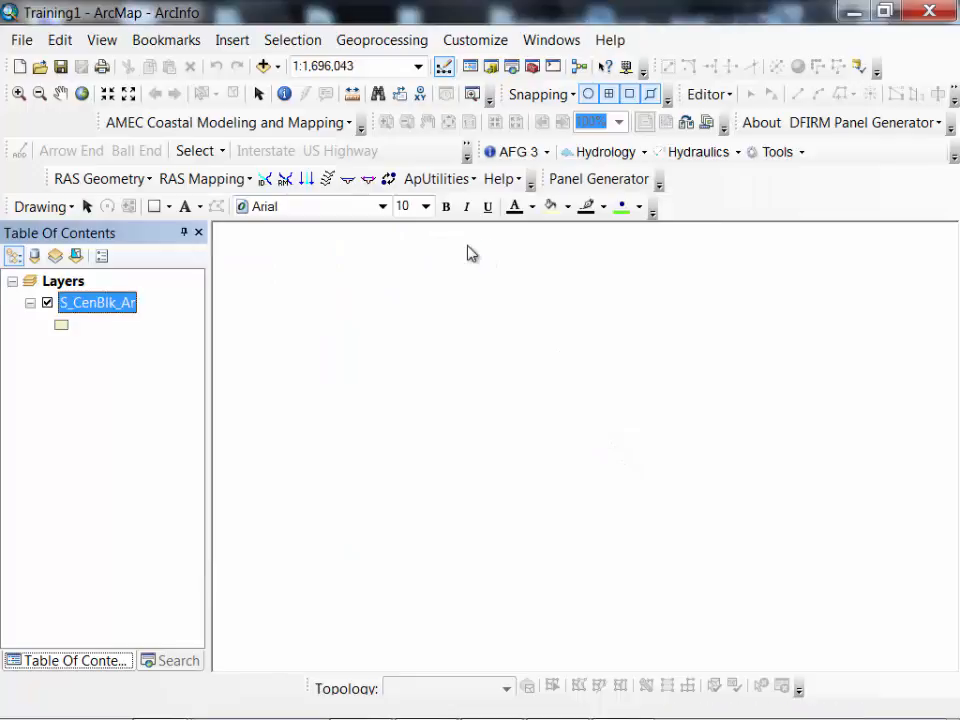
# Step: Add the L_RA_Composite table from FRD_13043726S_150930.gdb alongside the census block layer
pyautogui.click(277, 69)
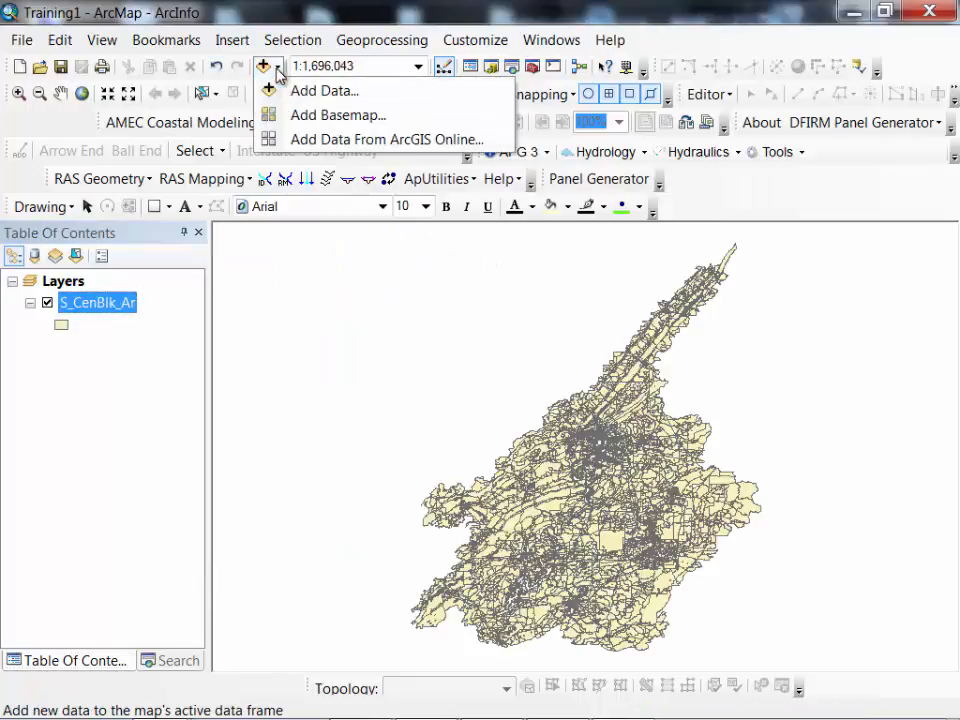
pyautogui.click(318, 92)
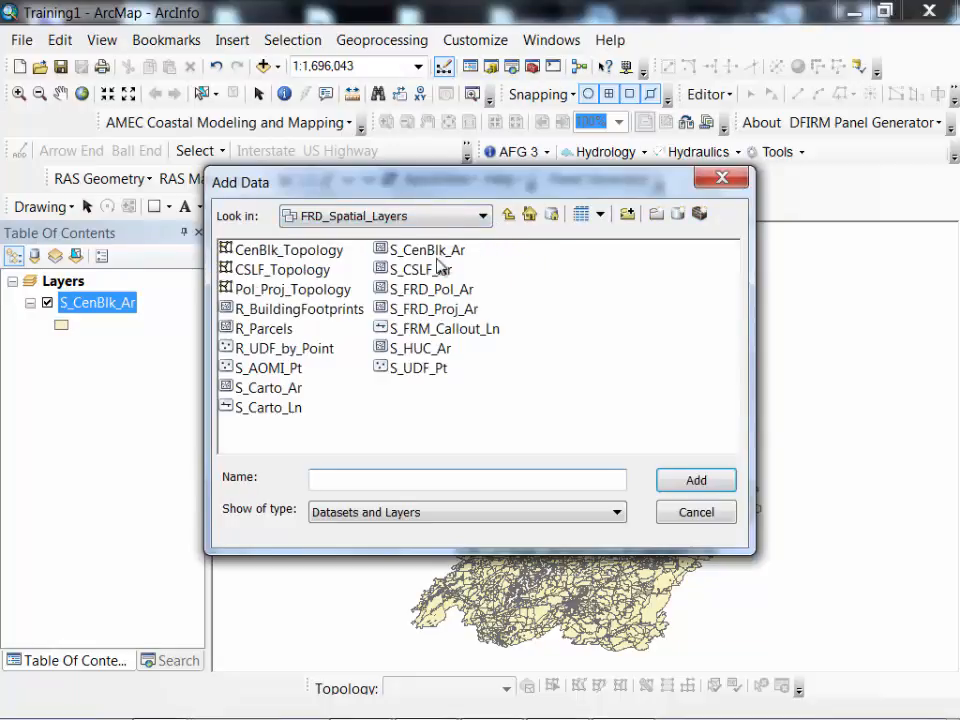
pyautogui.click(509, 215)
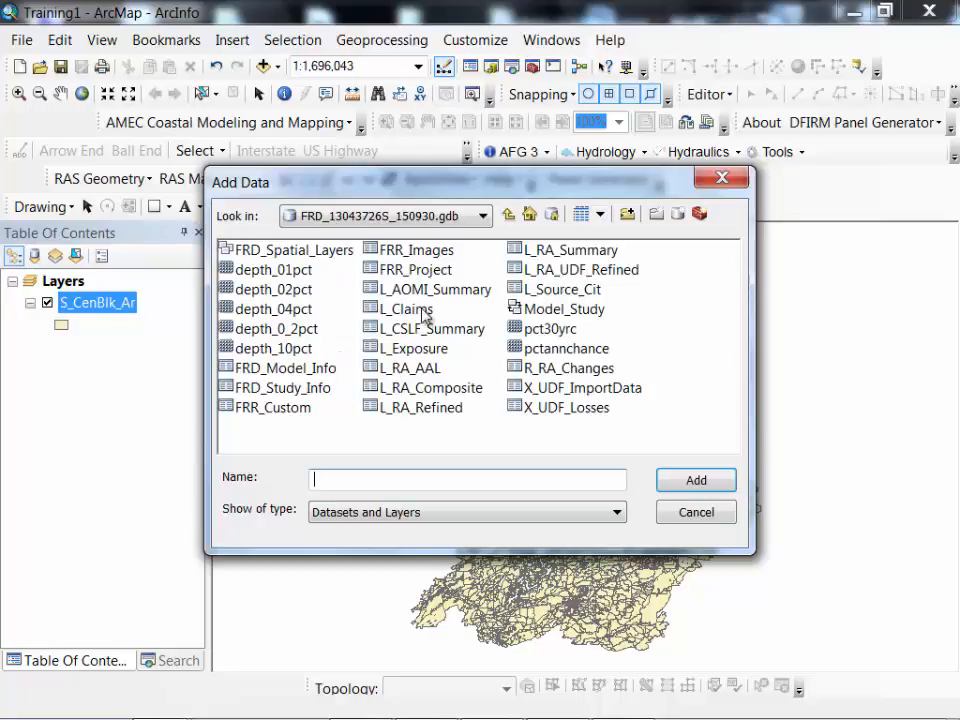
pyautogui.click(434, 391)
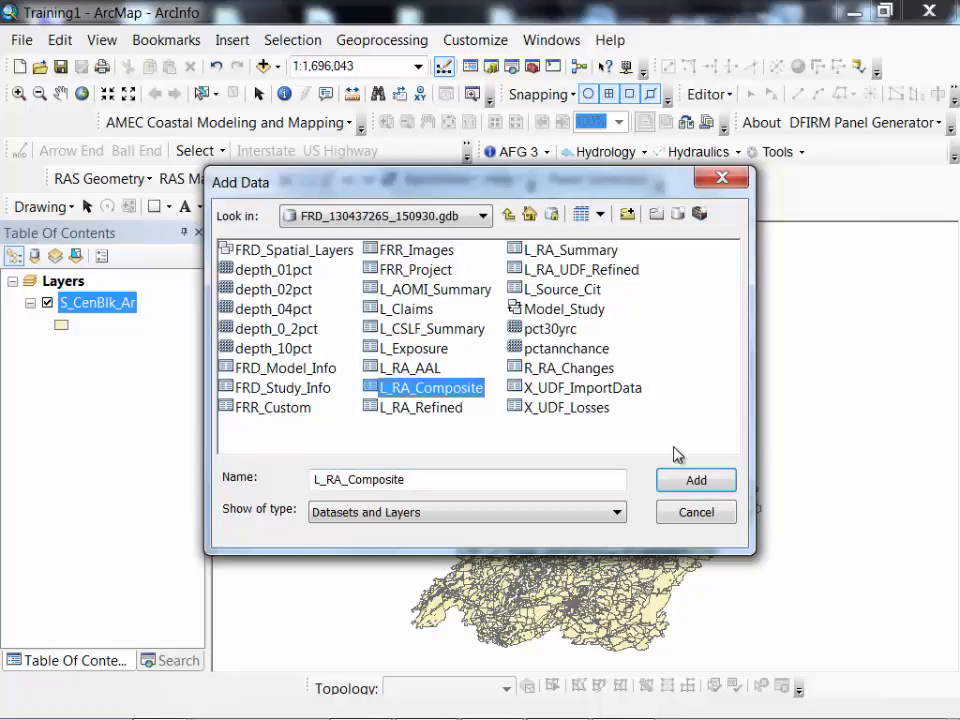
pyautogui.click(696, 480)
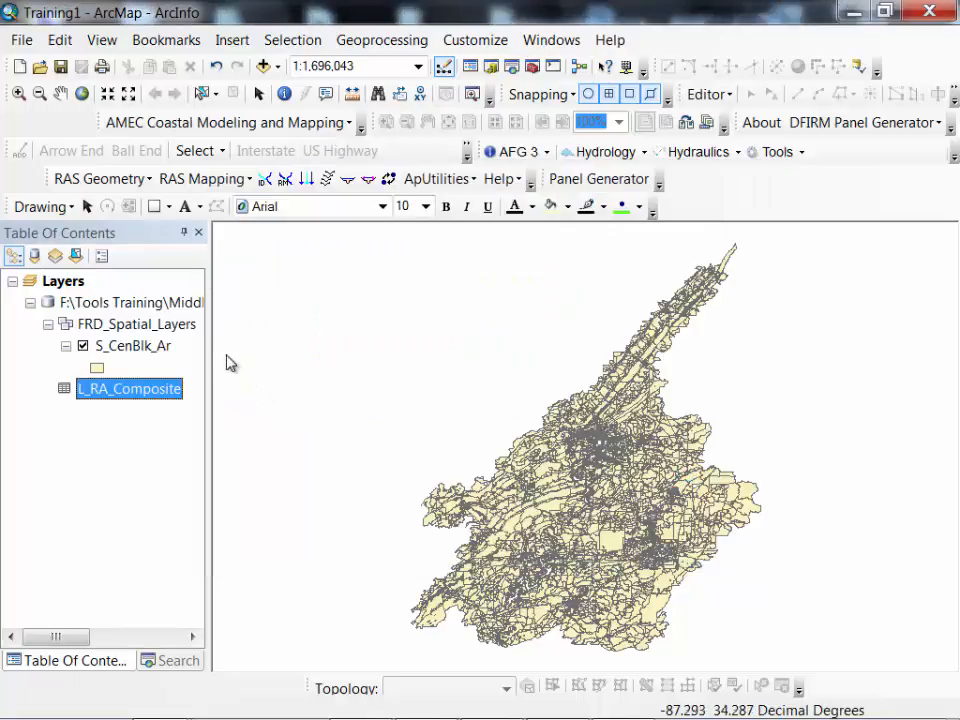
# Step: Restrict the L_RA_Composite table to the 1 percent chance event with the definition query "RETURN_PER" = '01pct'
pyautogui.rightClick(160, 387)
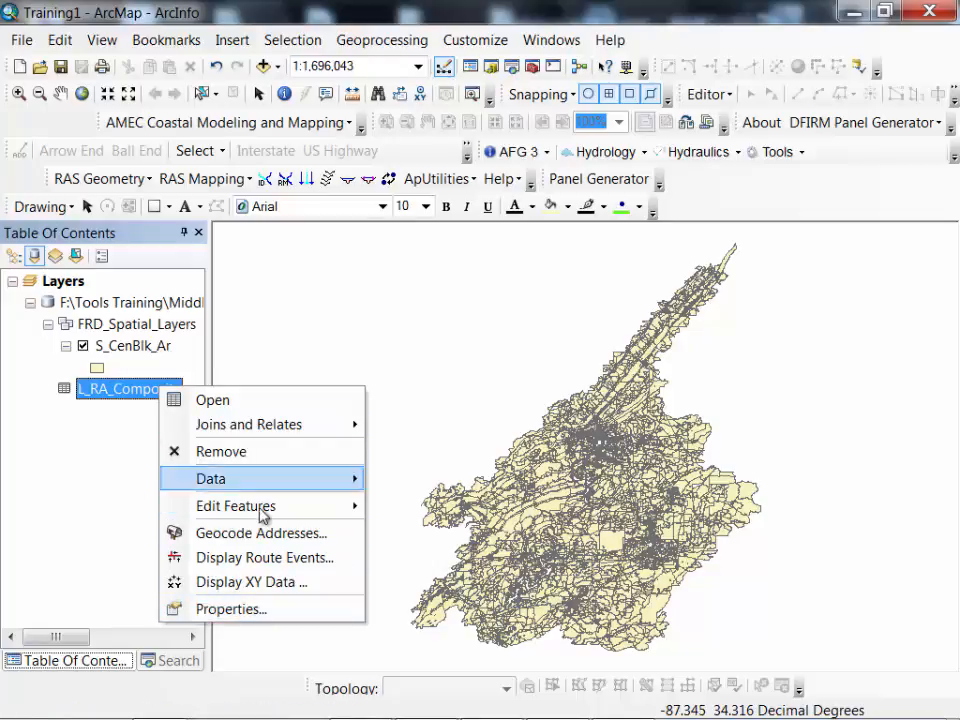
pyautogui.click(272, 609)
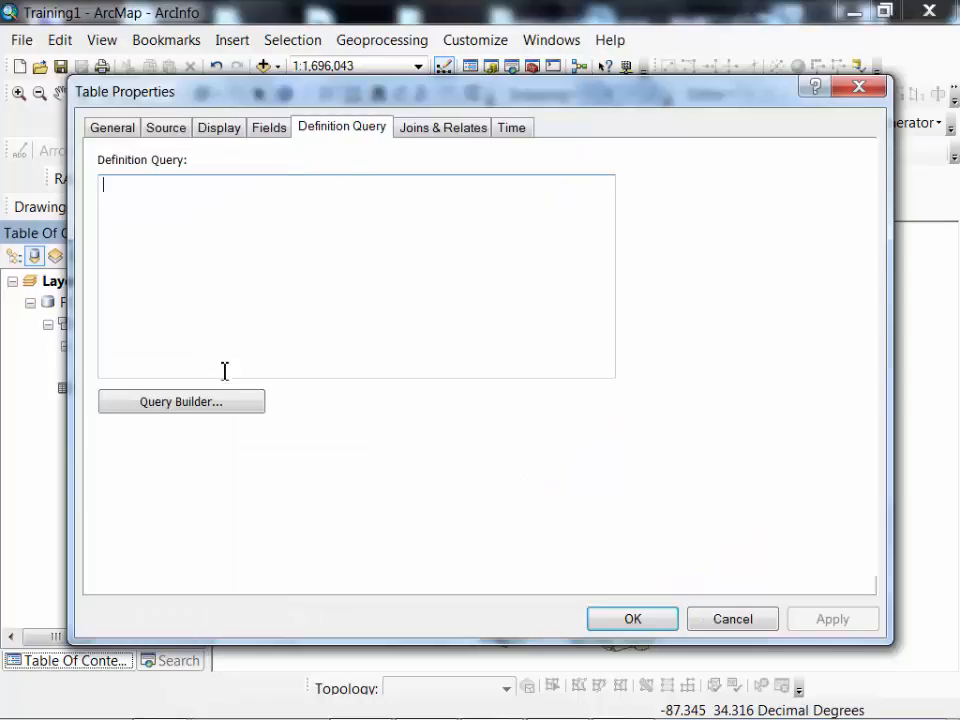
pyautogui.click(214, 404)
pyautogui.doubleClick(352, 206)
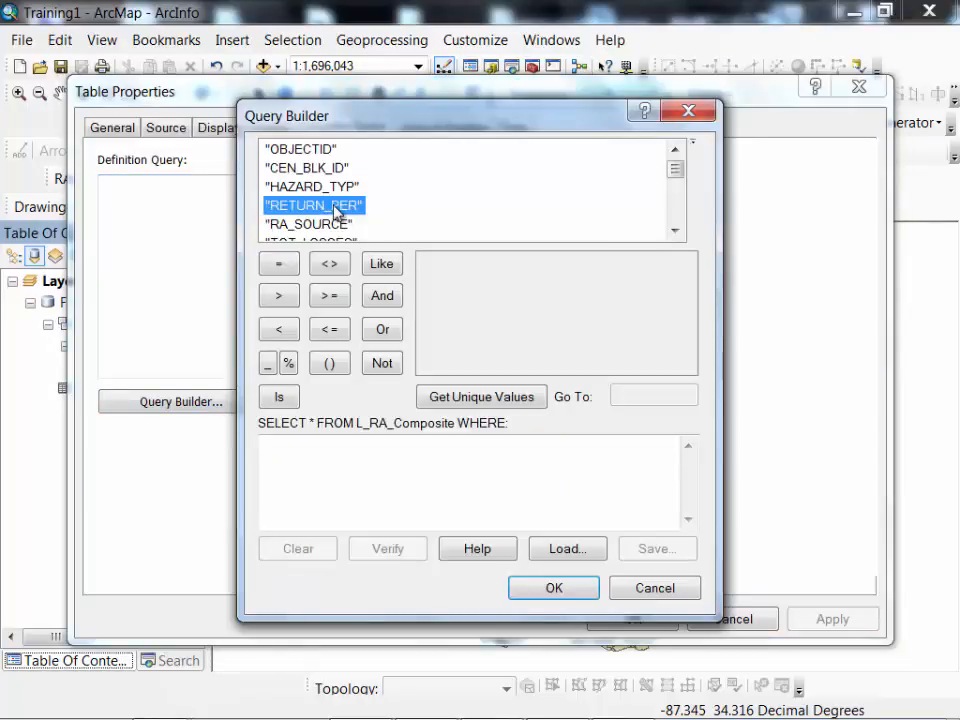
pyautogui.click(296, 262)
pyautogui.click(446, 400)
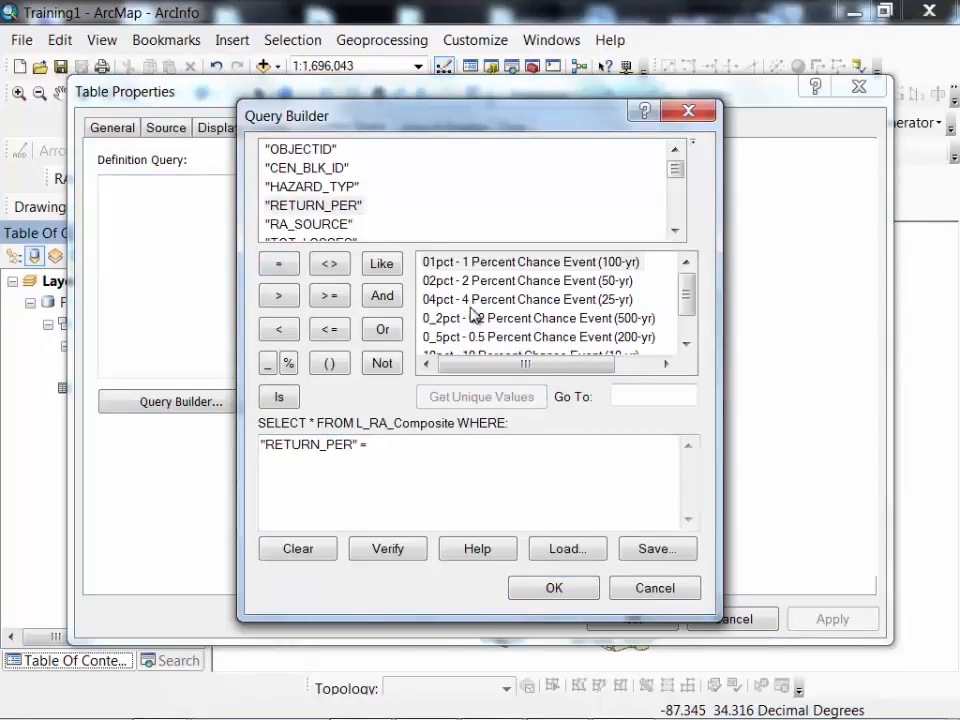
pyautogui.doubleClick(465, 262)
pyautogui.click(582, 590)
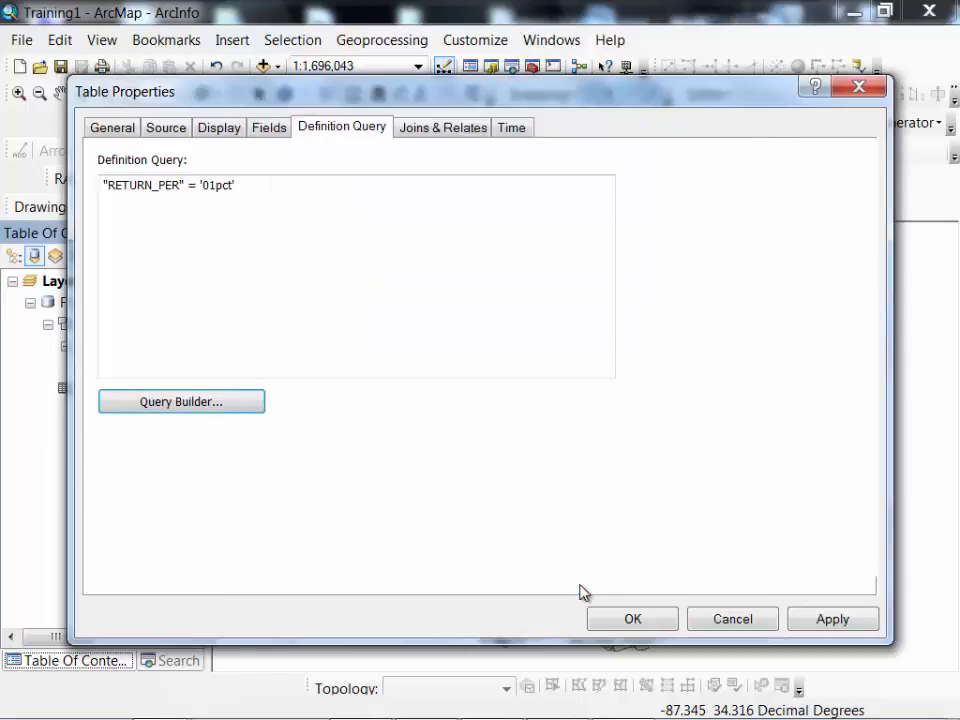
pyautogui.click(630, 618)
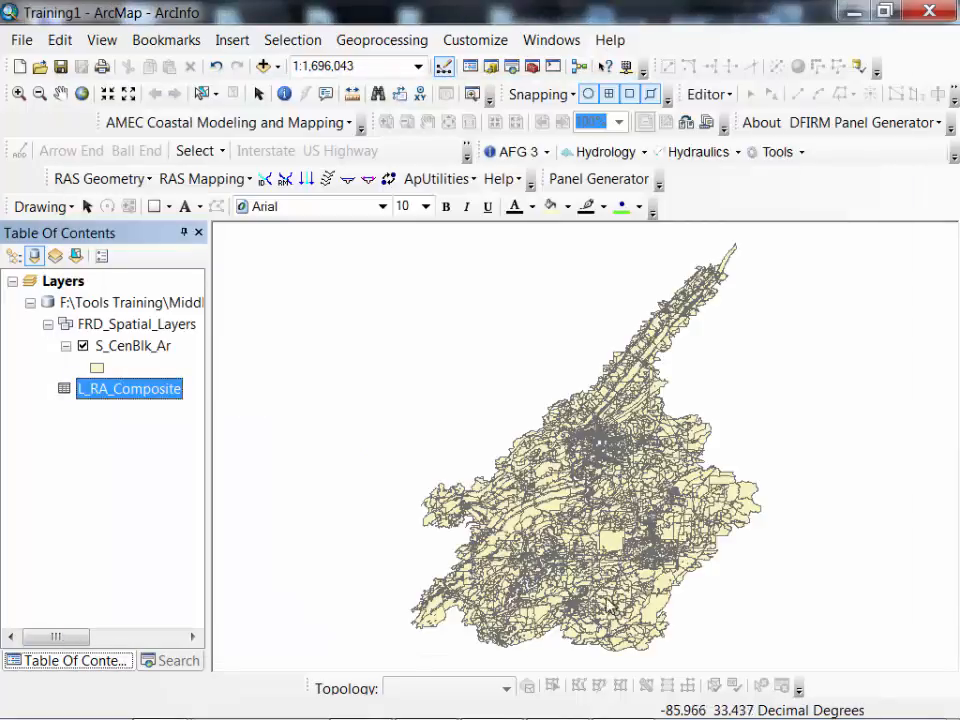
# Step: Join the L_RA_Composite table to S_CenBlk_Ar on the CEN_BLK_ID field, keeping only matching records
pyautogui.click(14, 256)
pyautogui.click(97, 303)
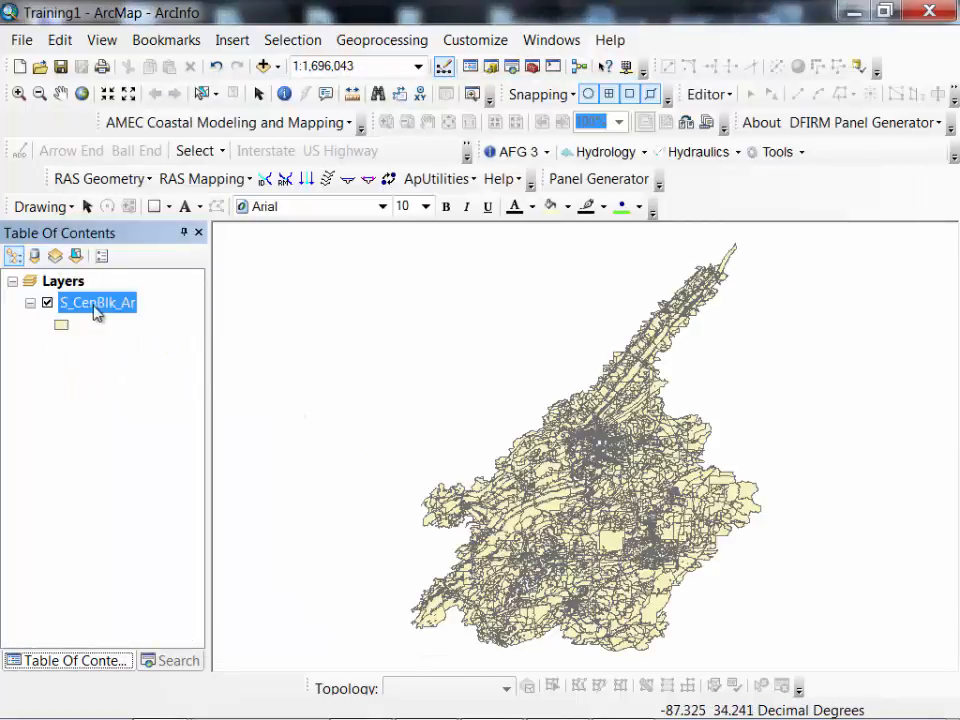
pyautogui.rightClick(104, 316)
pyautogui.moveTo(268, 336)
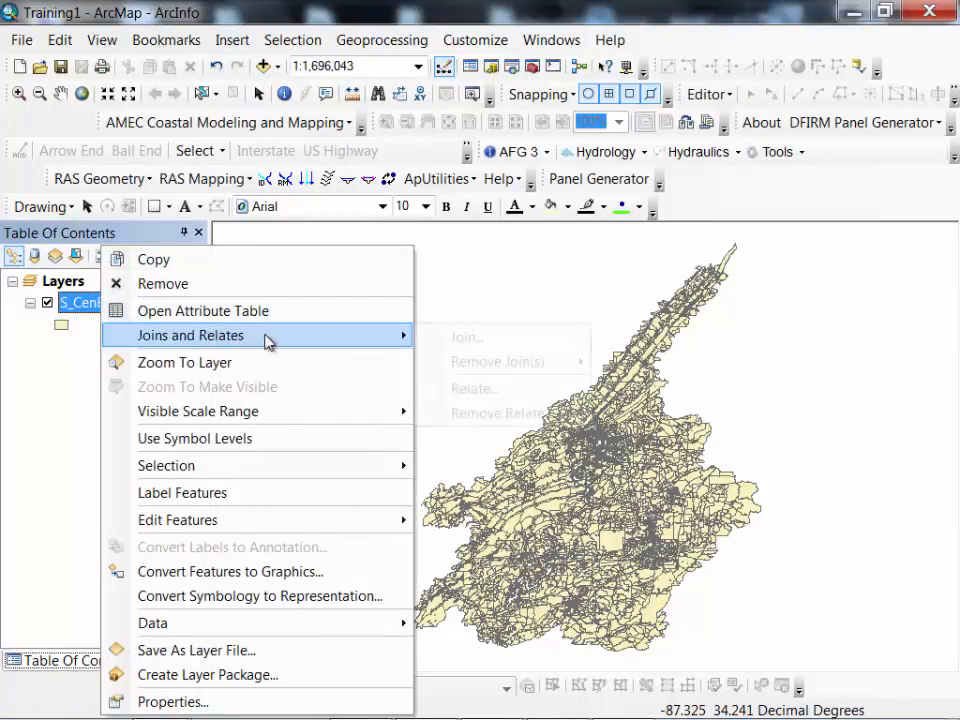
pyautogui.click(462, 337)
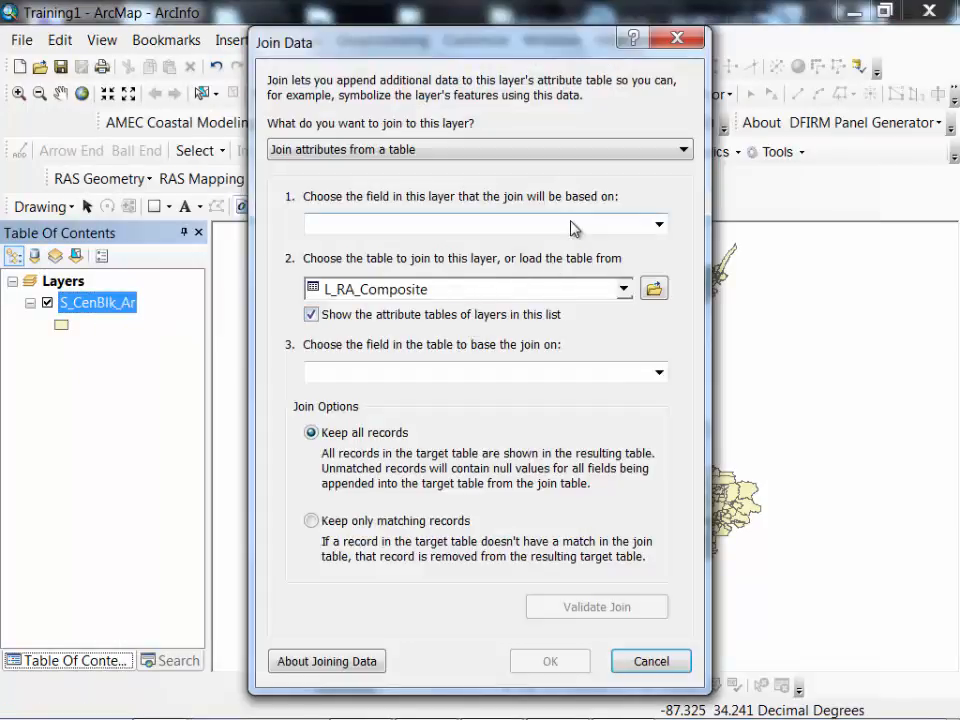
pyautogui.click(659, 224)
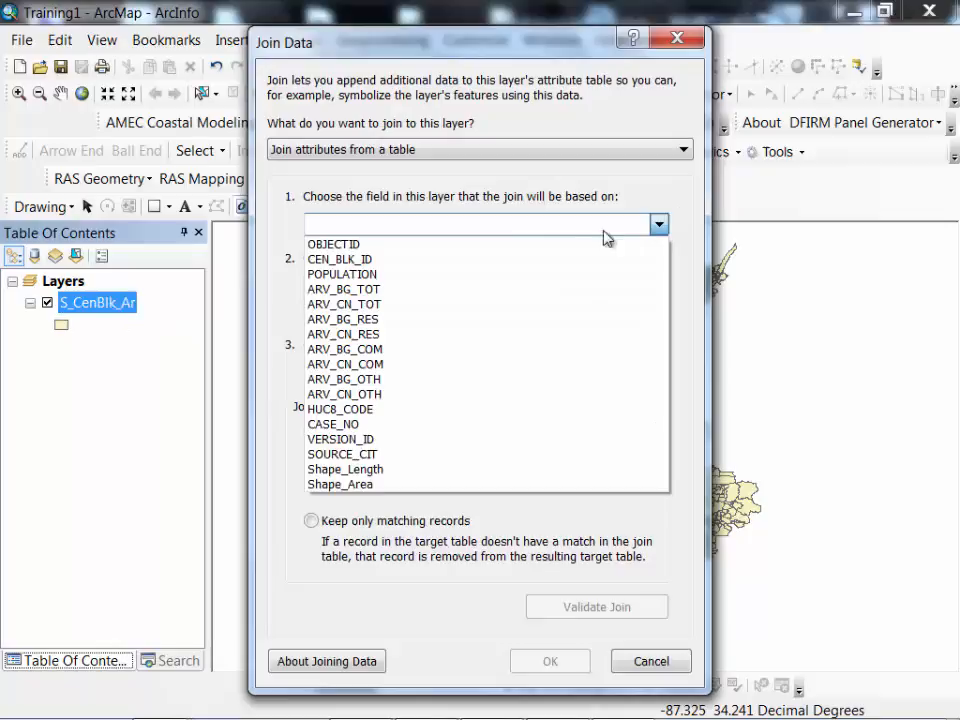
pyautogui.click(422, 265)
pyautogui.click(553, 661)
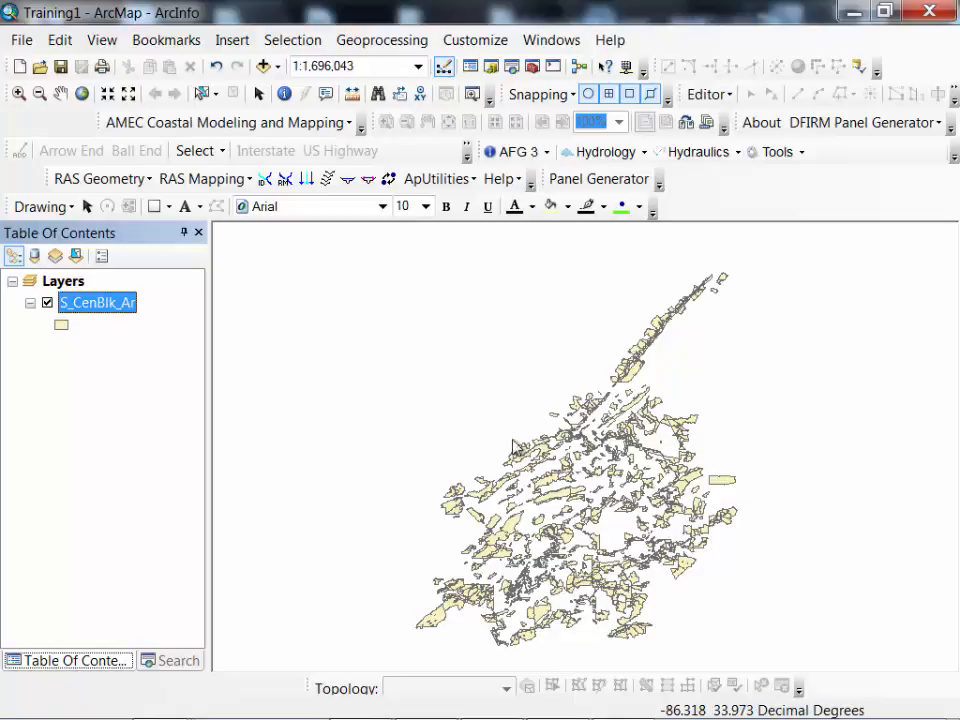
# Step: Symbolize S_CenBlk_Ar with graduated colors on the TOT_LOSSES field, using 4 classes and the green-to-red color ramp
pyautogui.rightClick(97, 302)
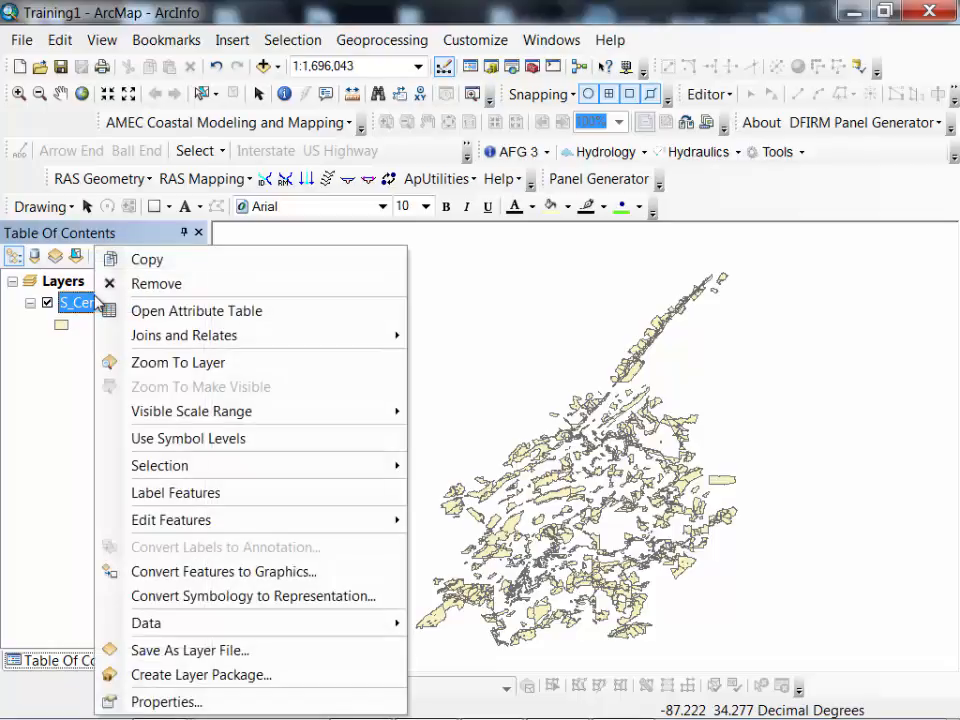
pyautogui.click(207, 706)
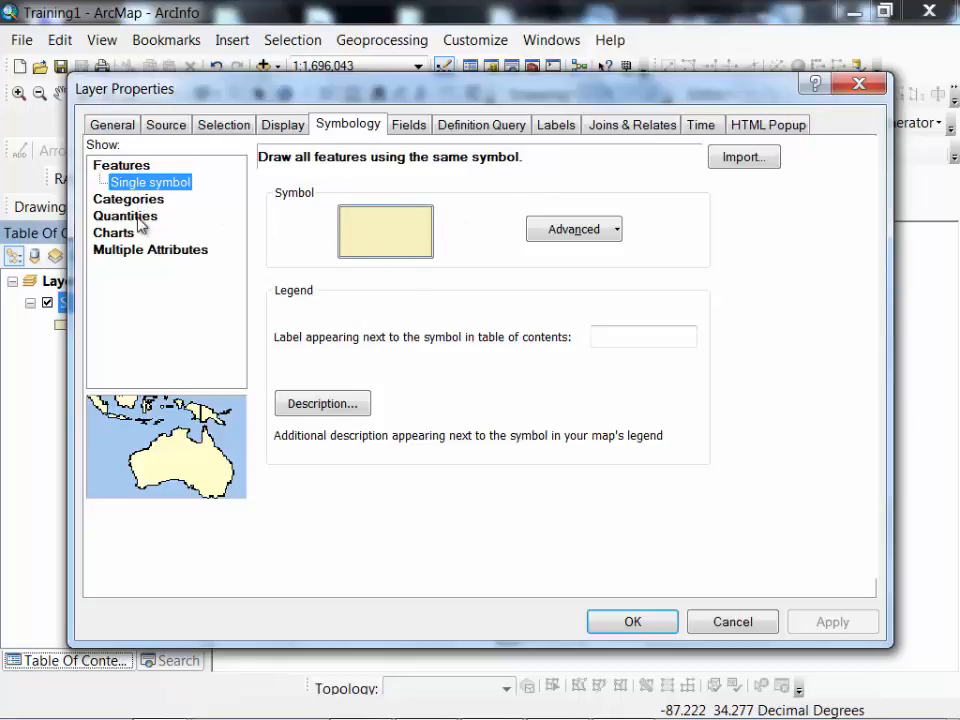
pyautogui.click(141, 216)
pyautogui.click(527, 206)
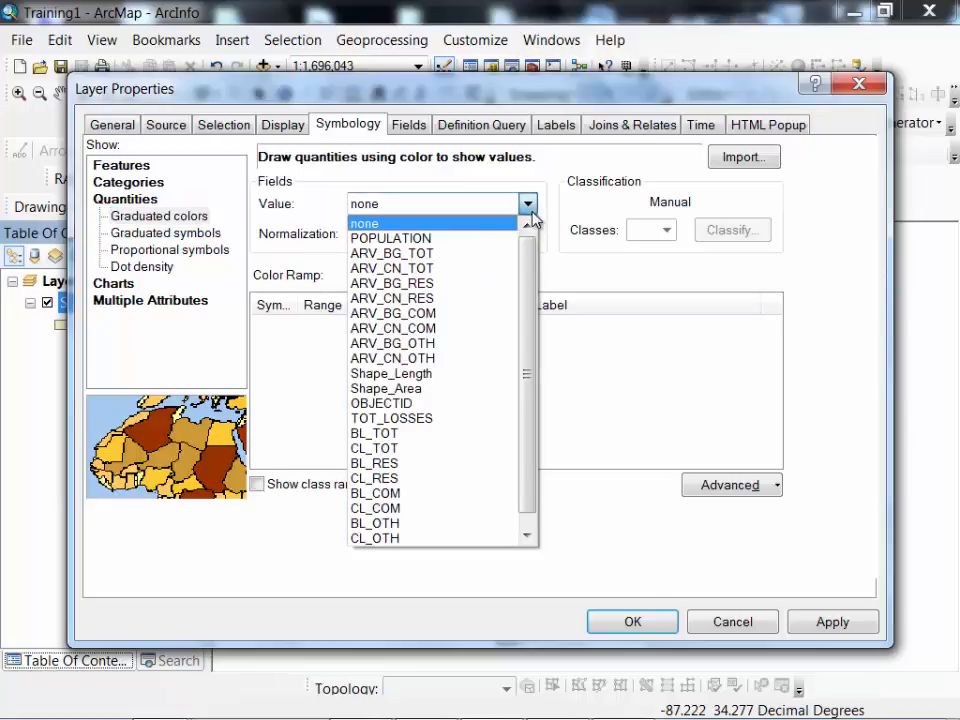
pyautogui.moveTo(531, 295); pyautogui.dragTo(529, 346)
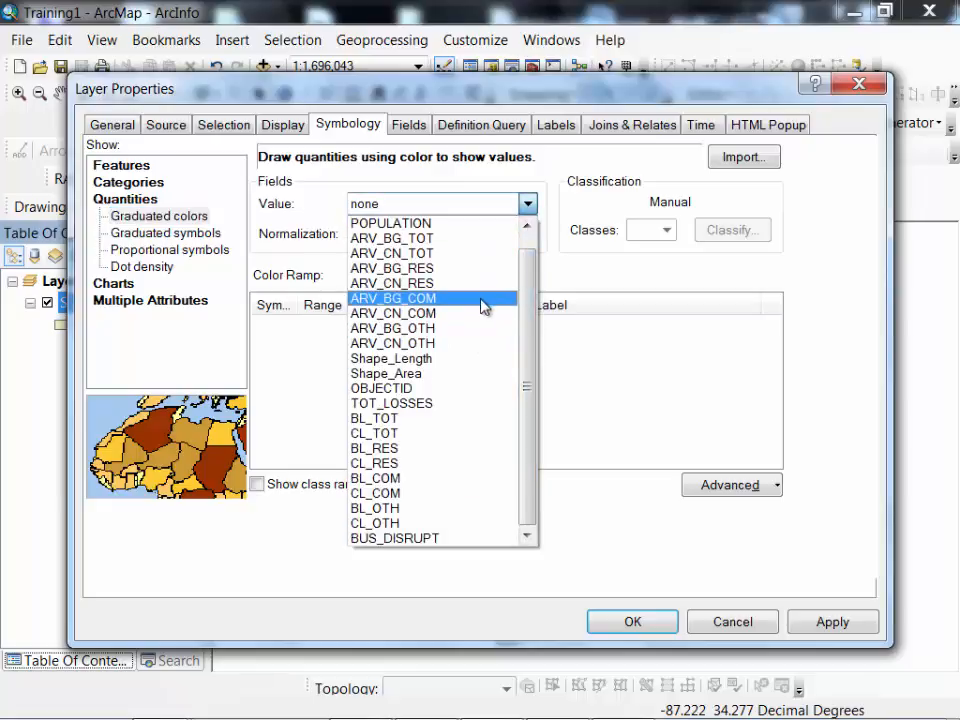
pyautogui.click(456, 405)
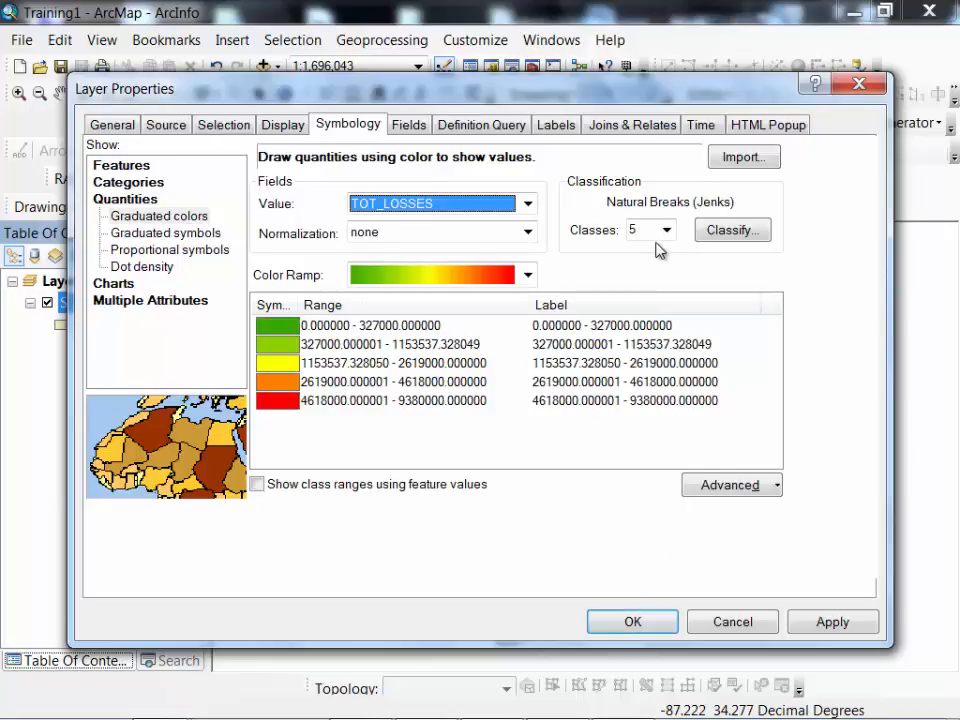
pyautogui.click(665, 231)
pyautogui.click(658, 268)
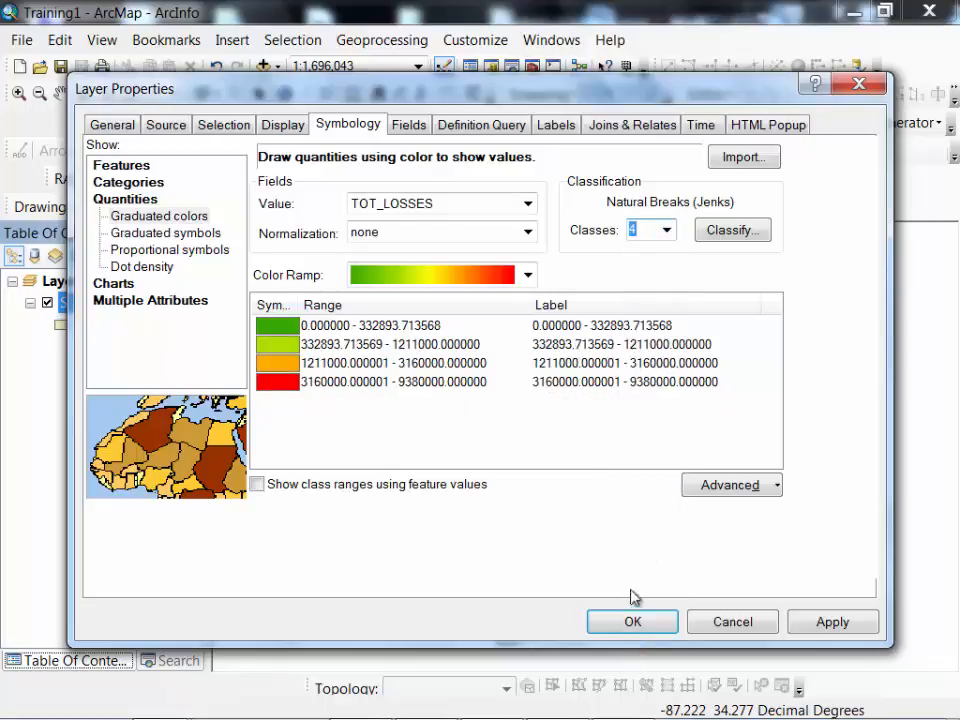
pyautogui.click(630, 622)
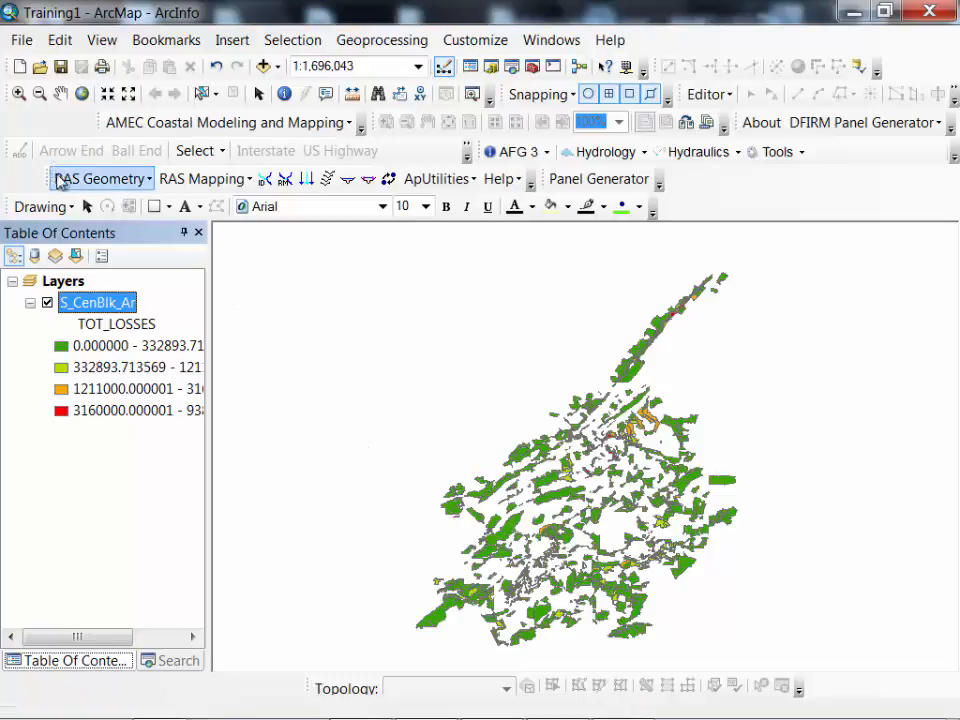
# Step: Examine the clusters of high-loss census blocks and the area south of them at close range
pyautogui.click(18, 93)
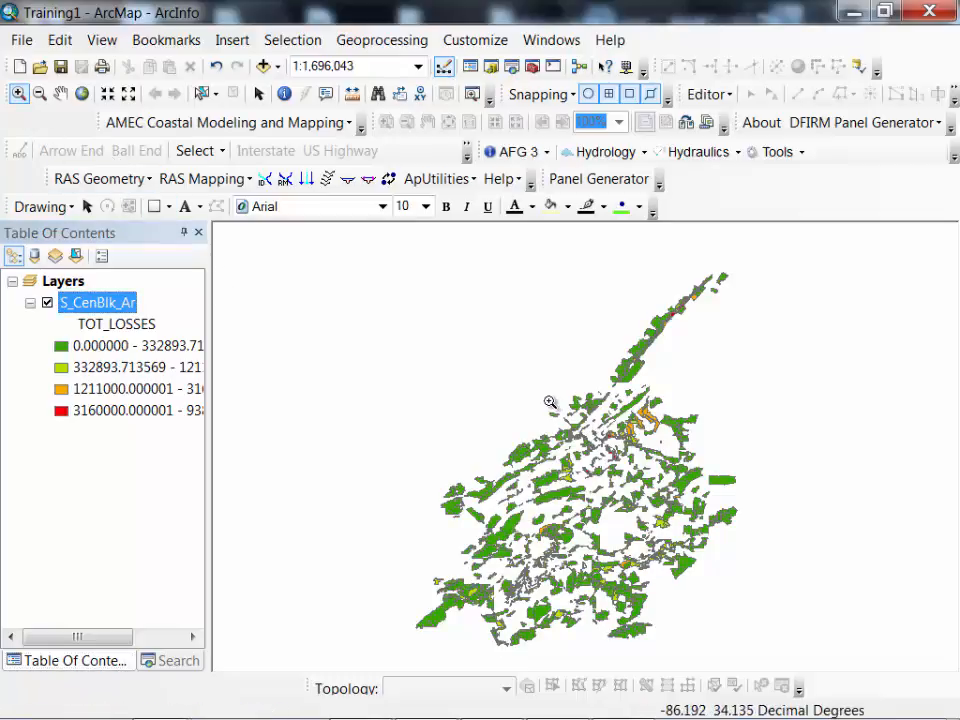
pyautogui.moveTo(549, 401); pyautogui.dragTo(655, 497)
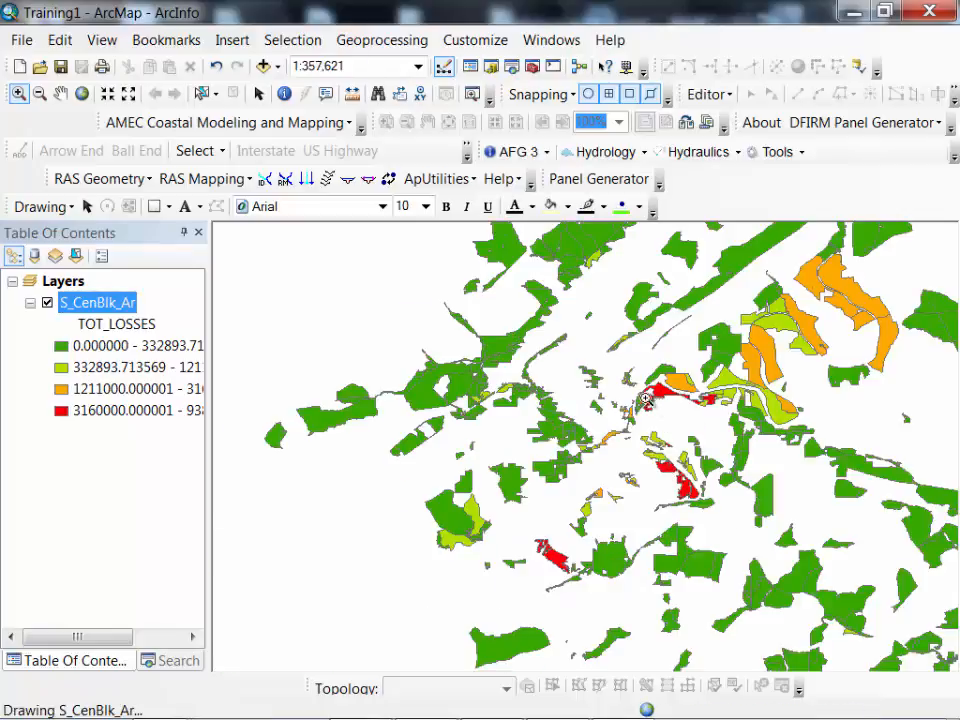
pyautogui.moveTo(622, 419); pyautogui.dragTo(809, 576)
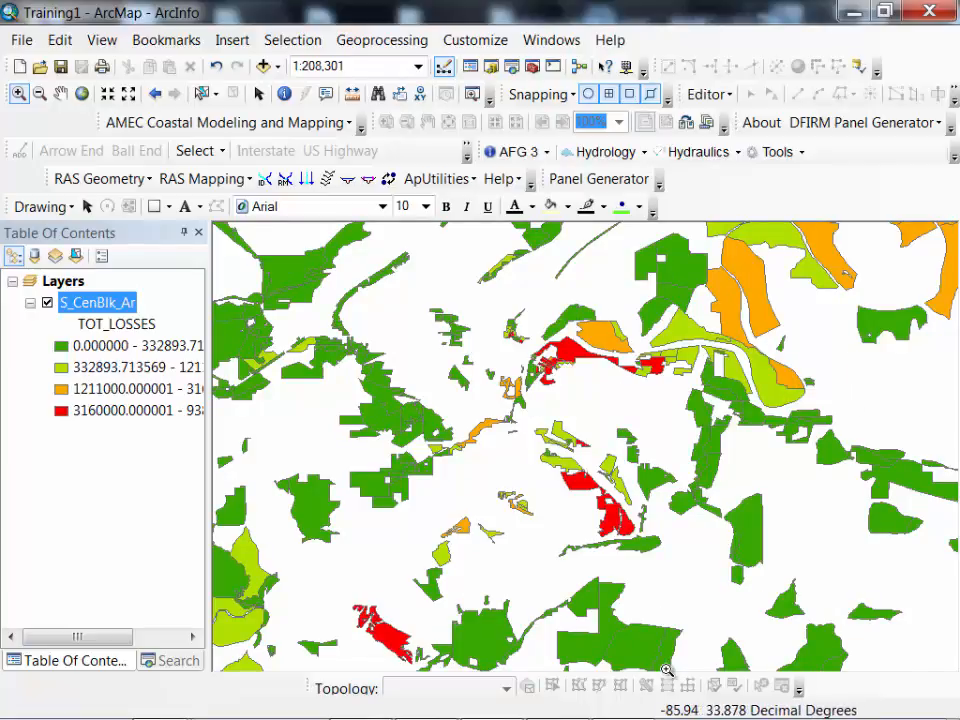
pyautogui.moveTo(563, 581); pyautogui.dragTo(651, 230)
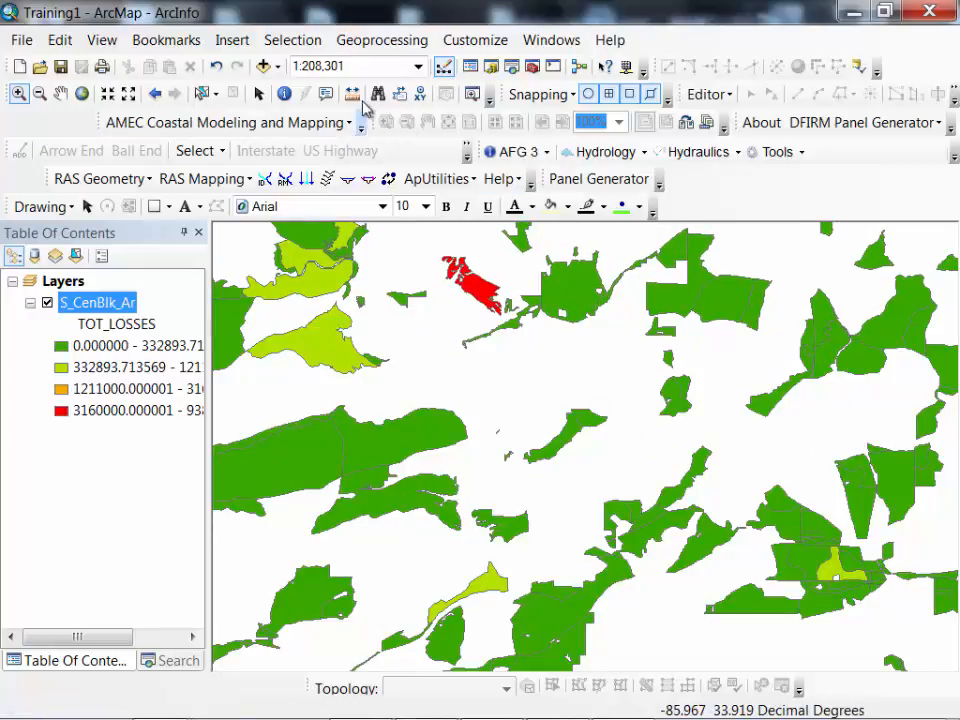
# Step: Add the S_FRD_Pol_Ar political area layer from the FRD_Spatial_Layers feature dataset to the map
pyautogui.click(276, 66)
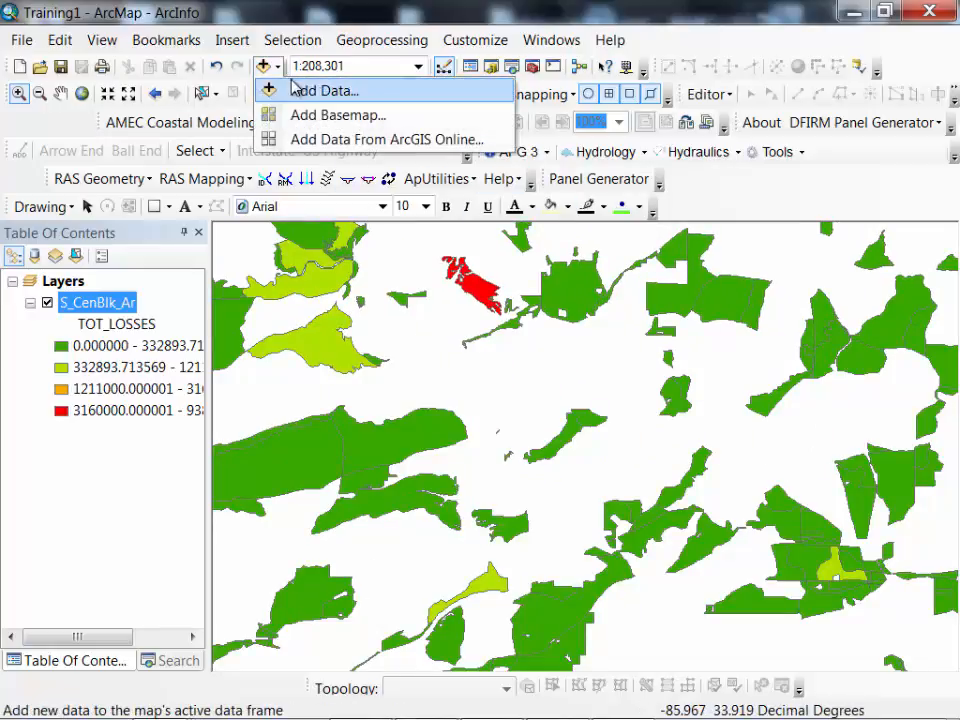
pyautogui.click(305, 96)
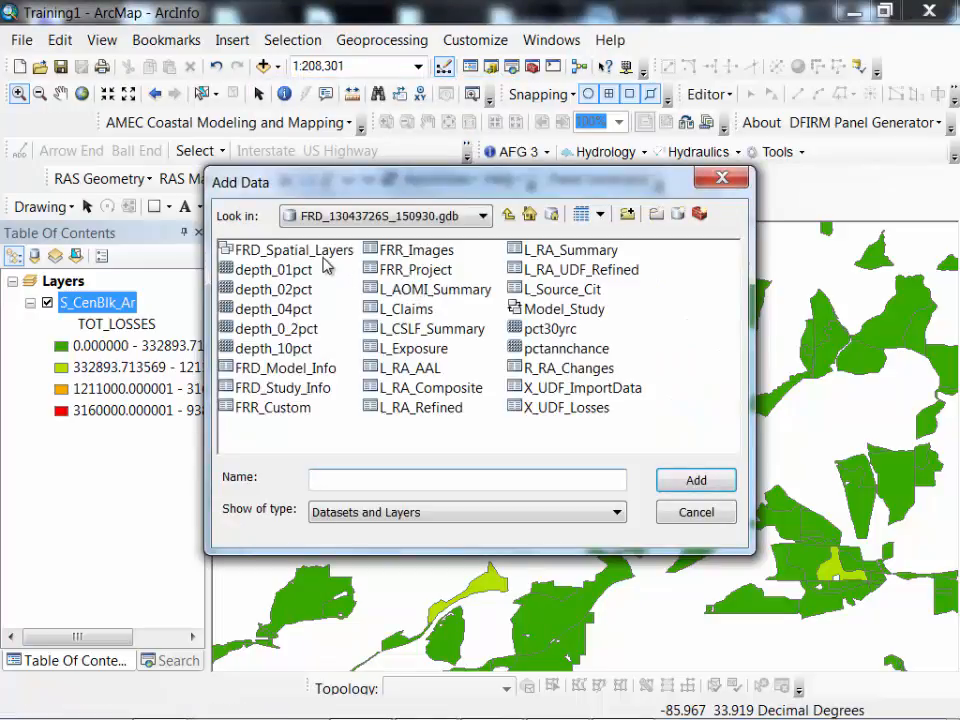
pyautogui.click(316, 252)
pyautogui.doubleClick(316, 252)
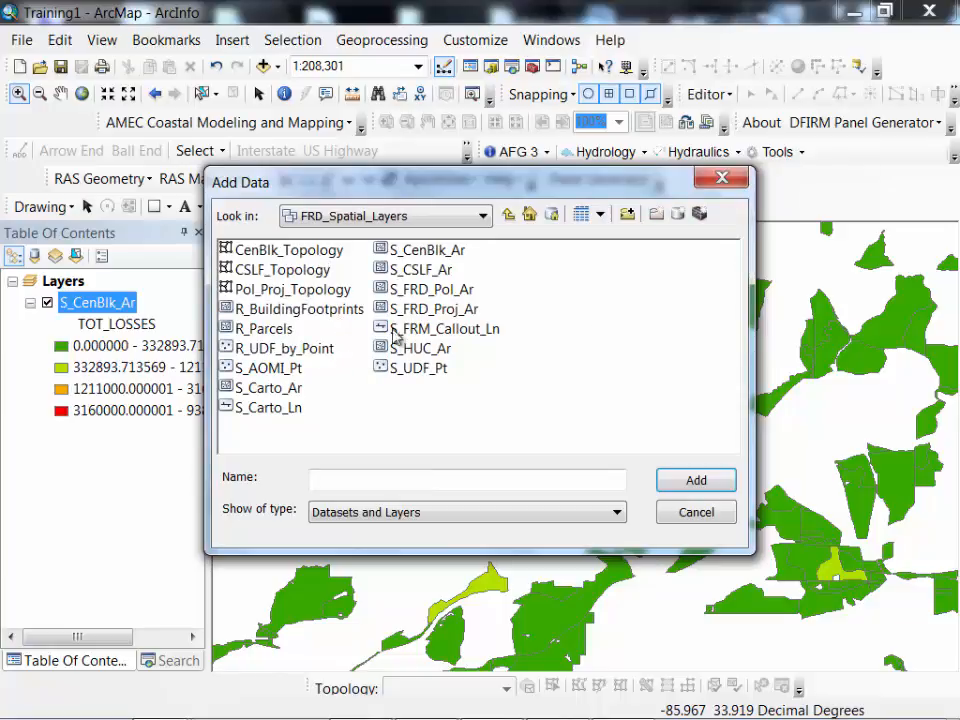
pyautogui.click(436, 291)
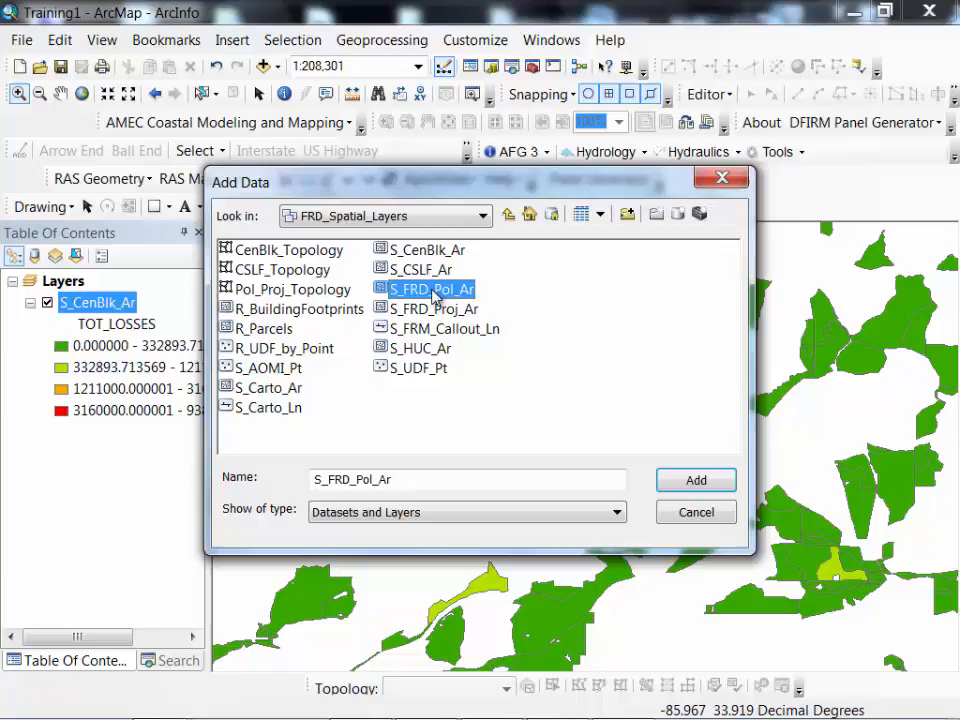
pyautogui.click(680, 482)
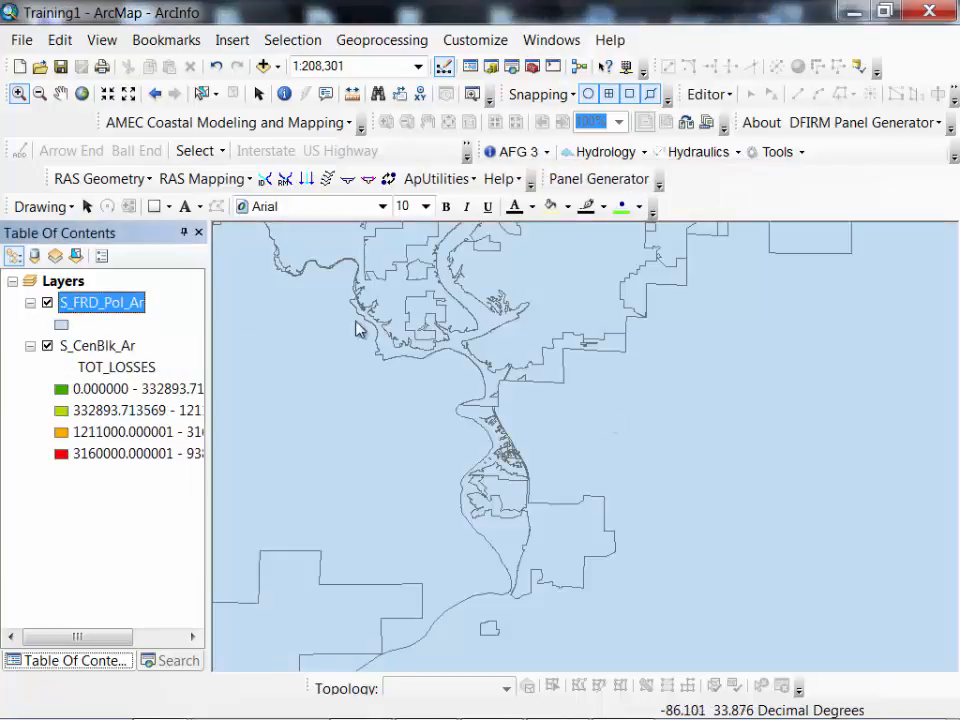
# Step: Symbolize the S_FRD_Pol_Ar layer with no fill and a blue outline of width 2
pyautogui.click(62, 328)
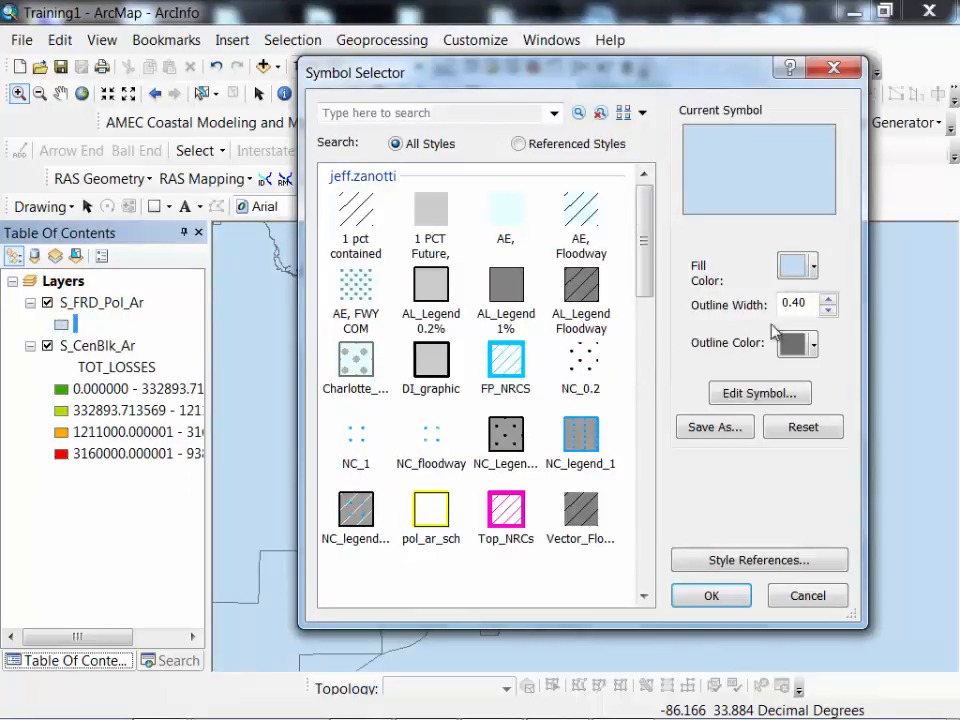
pyautogui.click(797, 266)
pyautogui.click(800, 297)
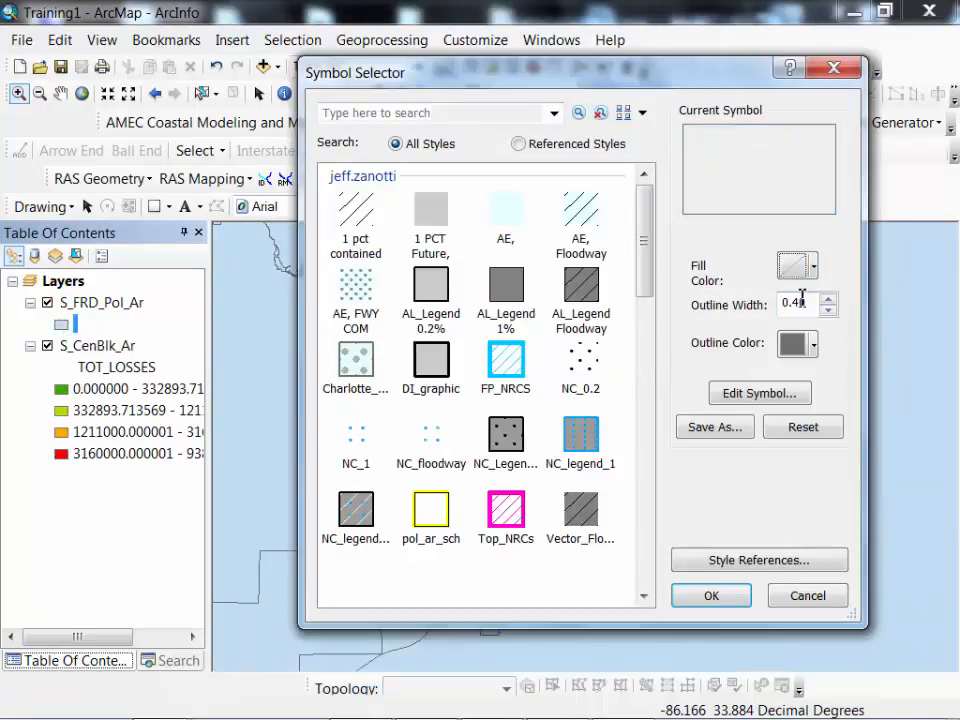
pyautogui.click(800, 343)
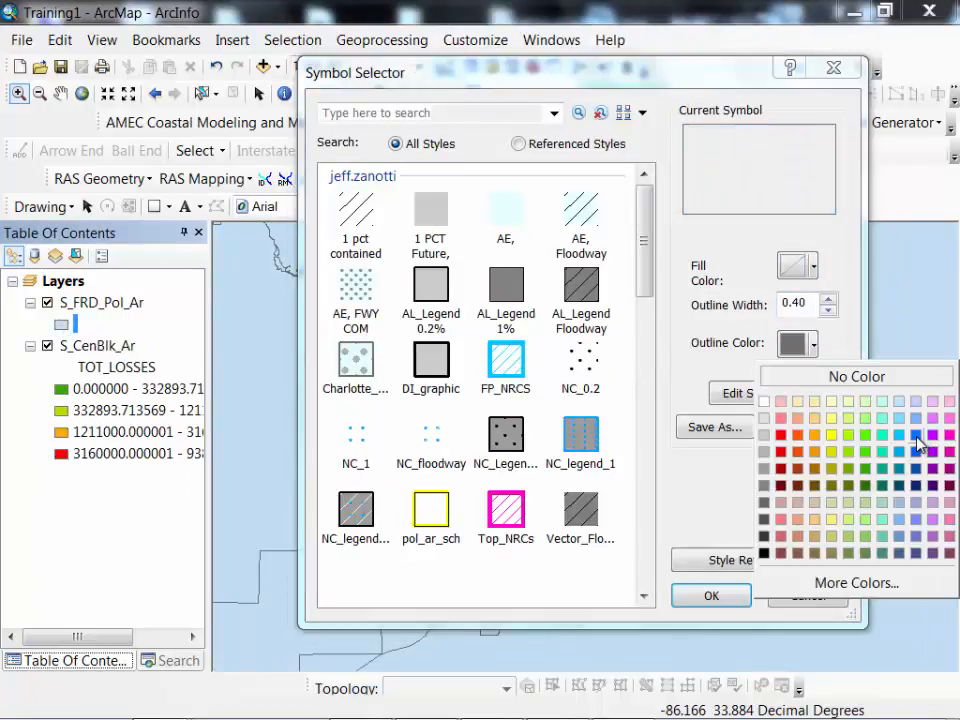
pyautogui.click(917, 439)
pyautogui.click(828, 299)
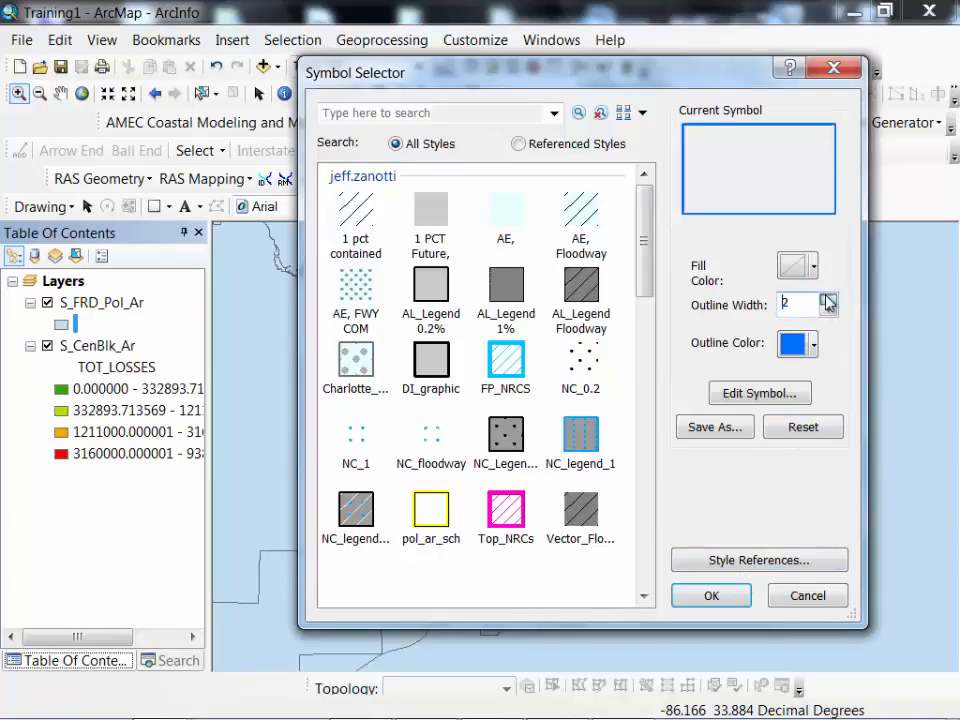
pyautogui.click(712, 594)
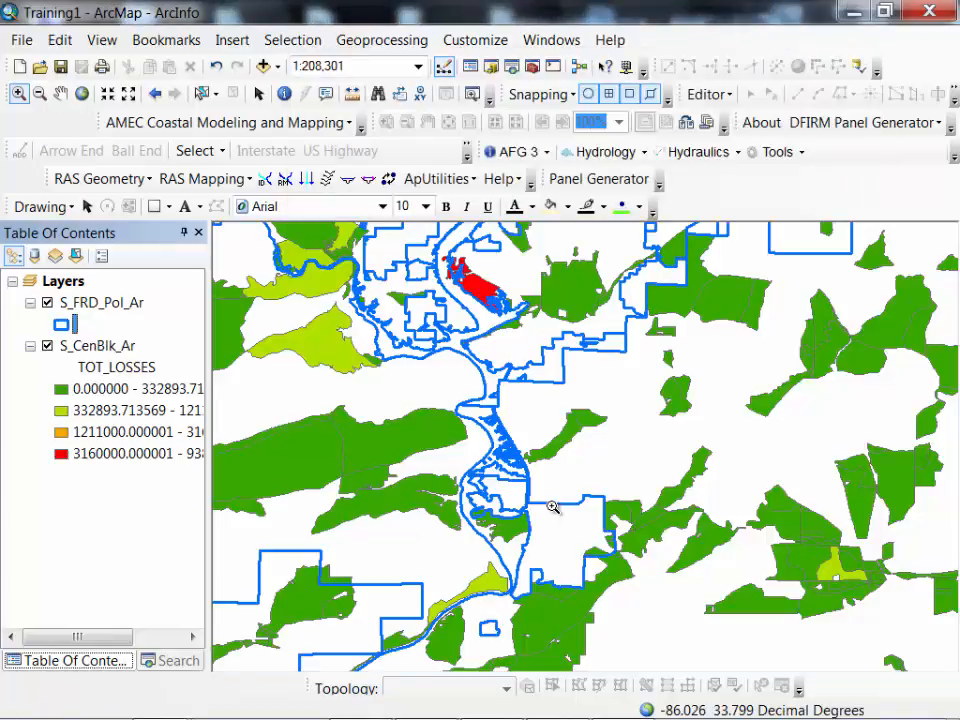
pyautogui.scroll(-2, 561, 429)
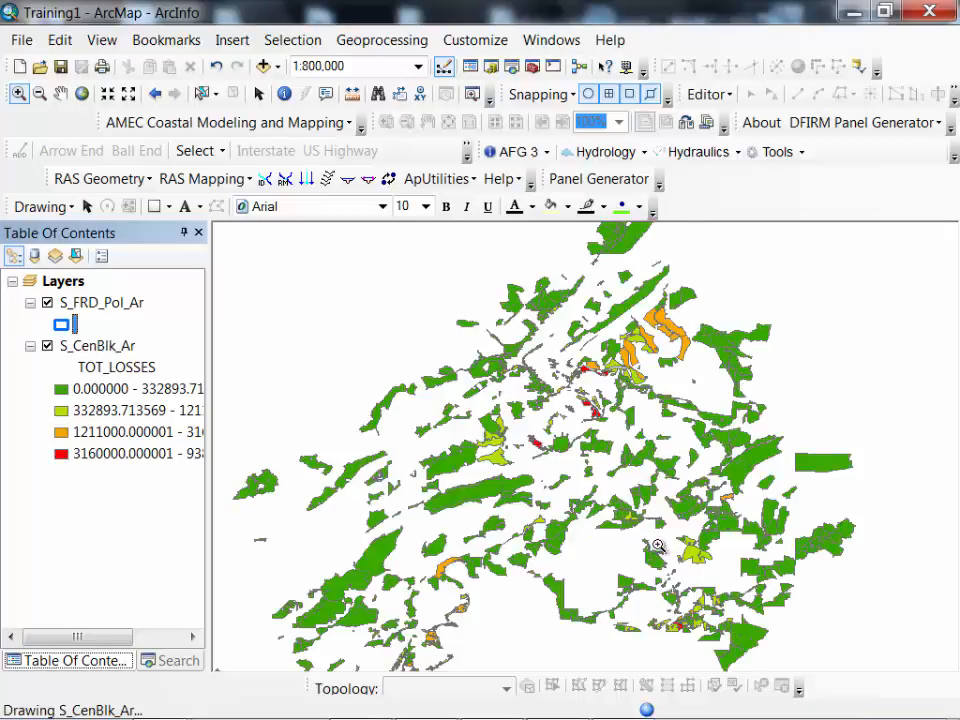
pyautogui.moveTo(658, 545); pyautogui.dragTo(581, 290)
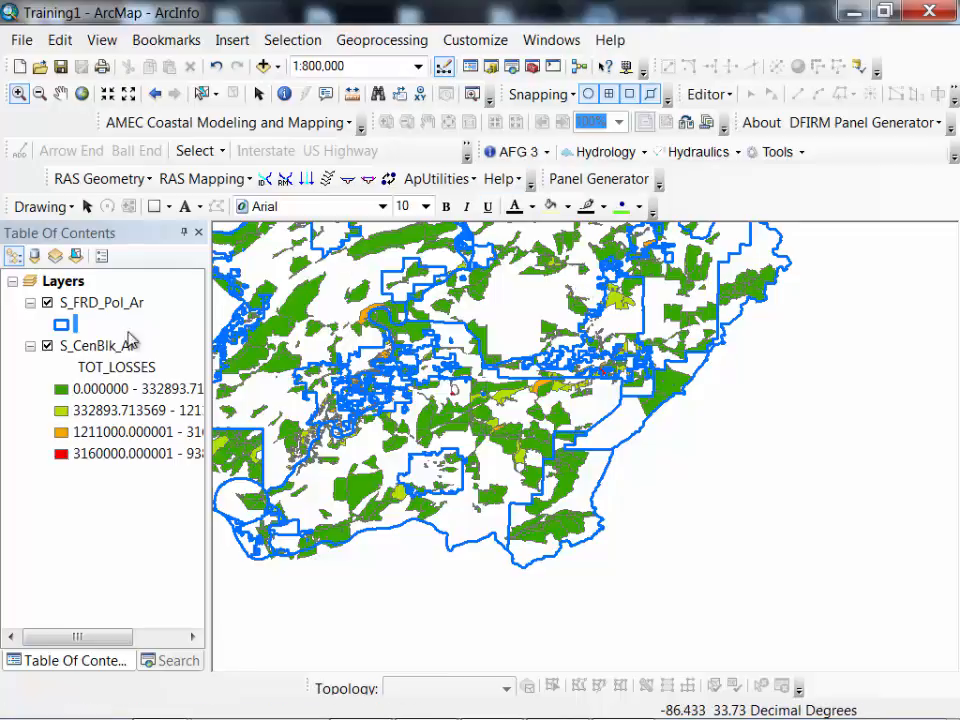
# Step: Try a 2-class classification of TOT_LOSSES for S_CenBlk_Ar, inspect its classification details, and discard the changes
pyautogui.rightClick(95, 350)
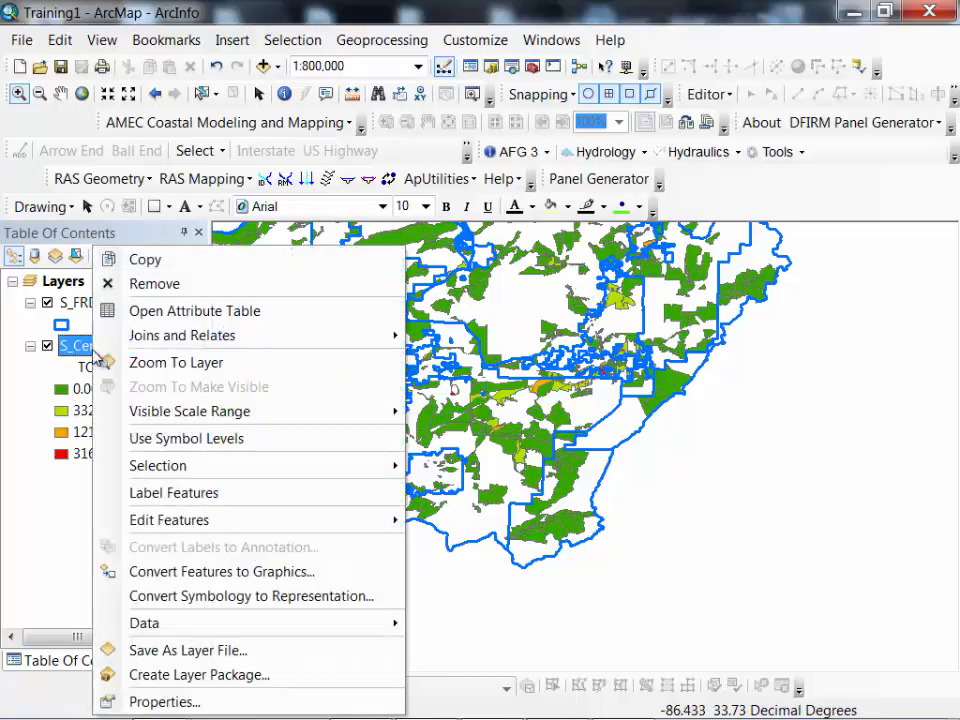
pyautogui.click(203, 701)
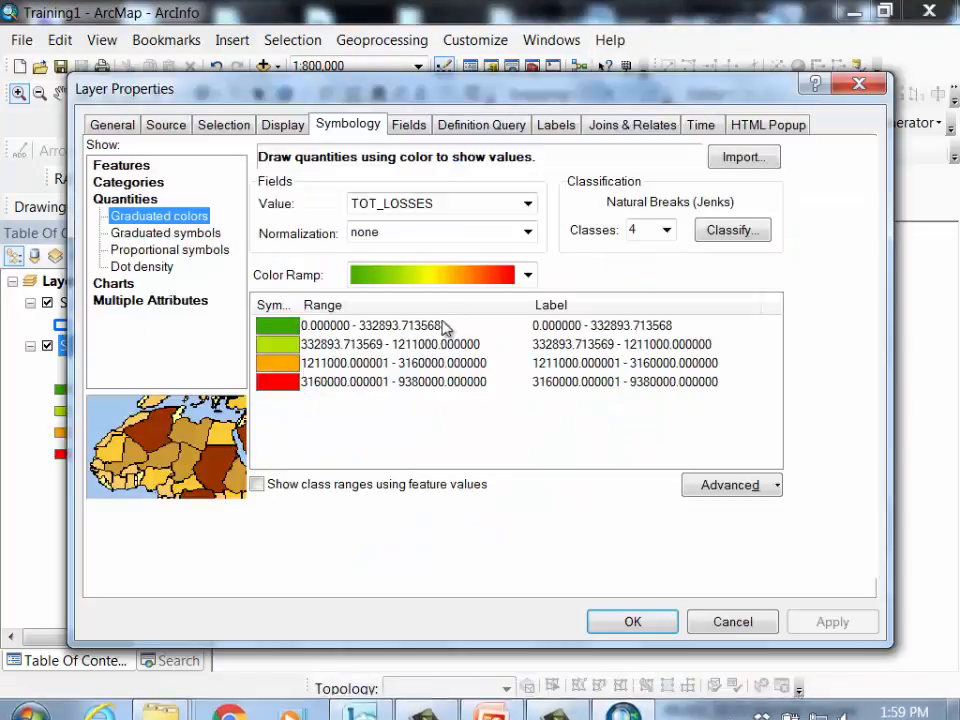
pyautogui.click(664, 231)
pyautogui.moveTo(665, 292); pyautogui.dragTo(663, 262)
pyautogui.click(642, 267)
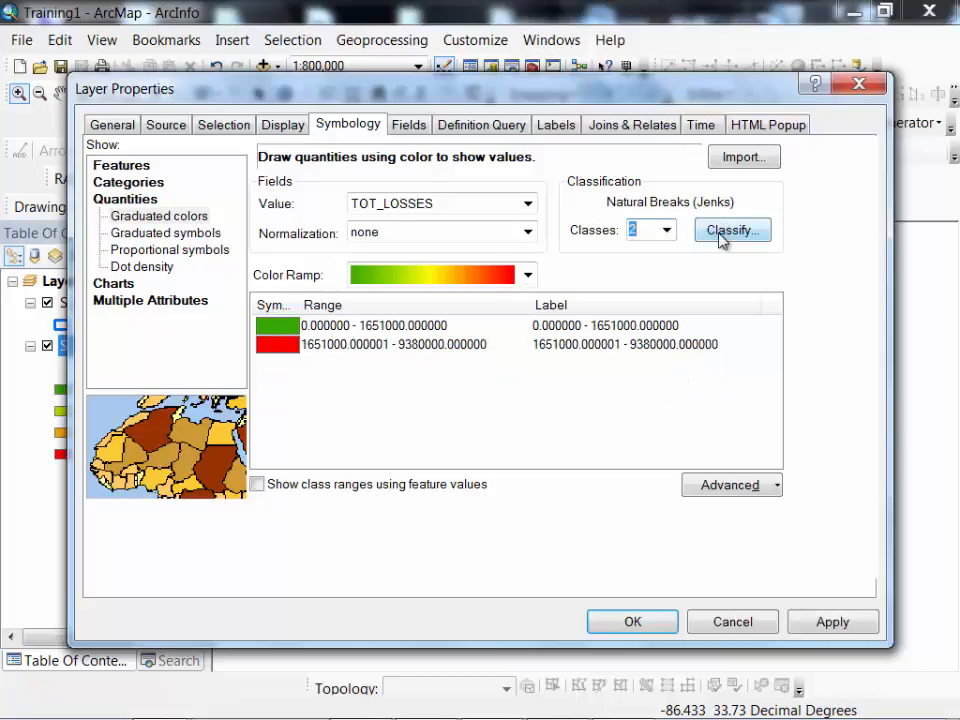
pyautogui.click(727, 232)
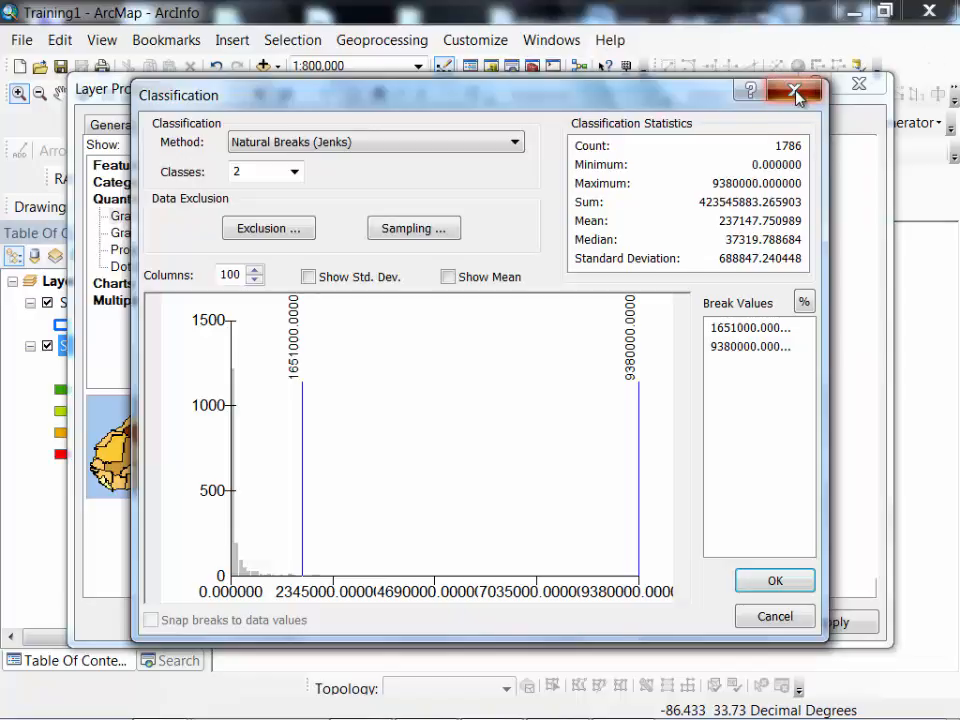
pyautogui.click(797, 95)
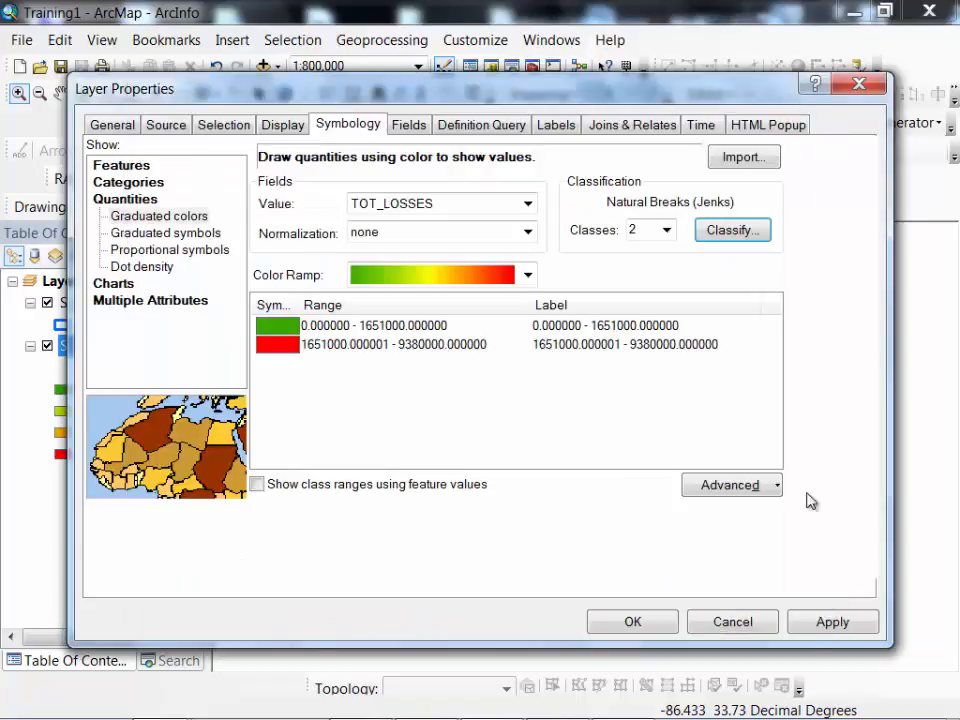
pyautogui.click(737, 623)
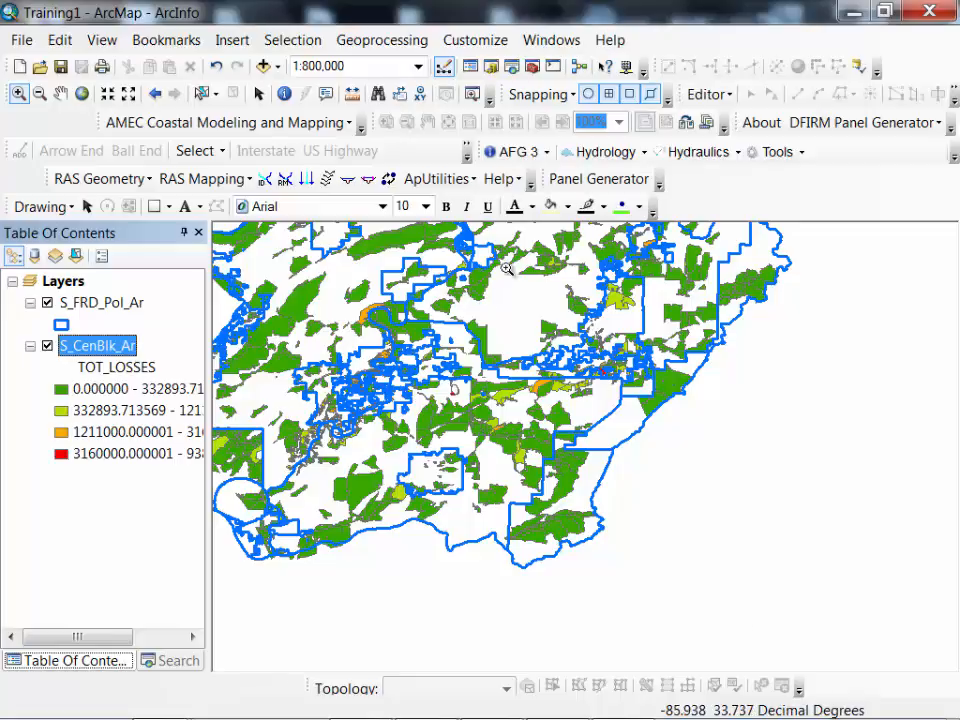
pyautogui.moveTo(296, 268); pyautogui.dragTo(470, 483)
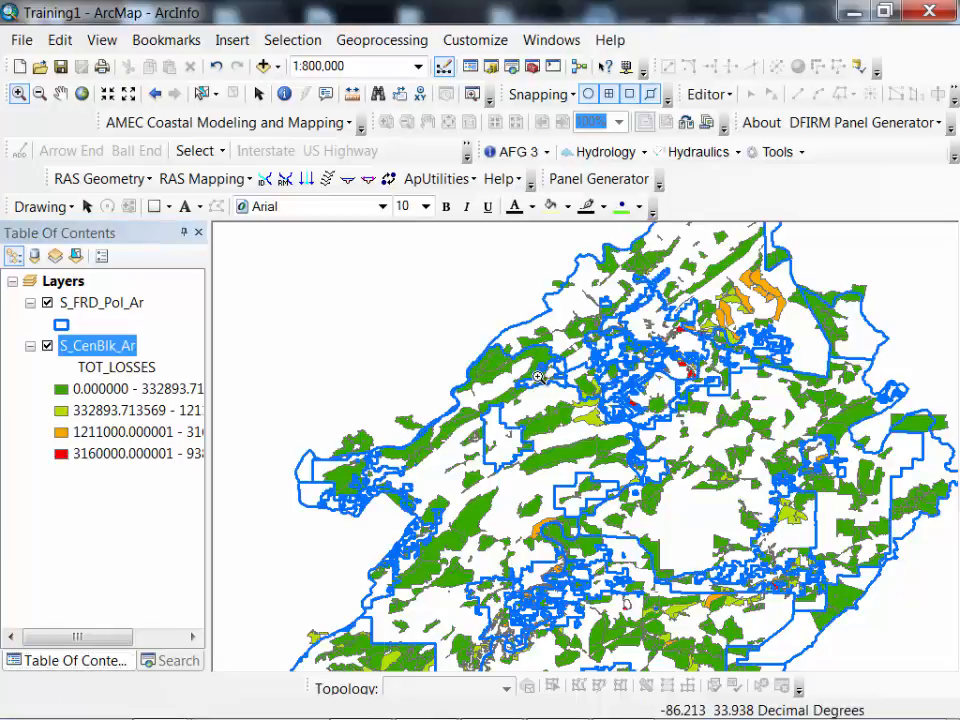
# Step: Switch to the Section 3 presentation in PowerPoint, start the slide show from slide 14 and advance to slide 15
pyautogui.moveTo(359, 700)
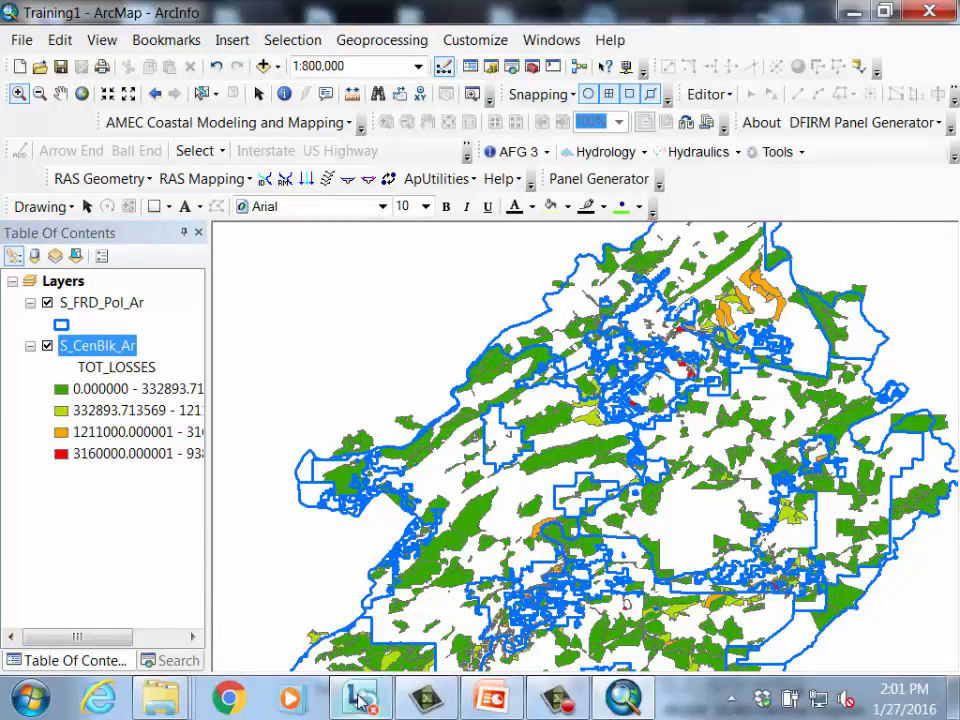
pyautogui.click(491, 697)
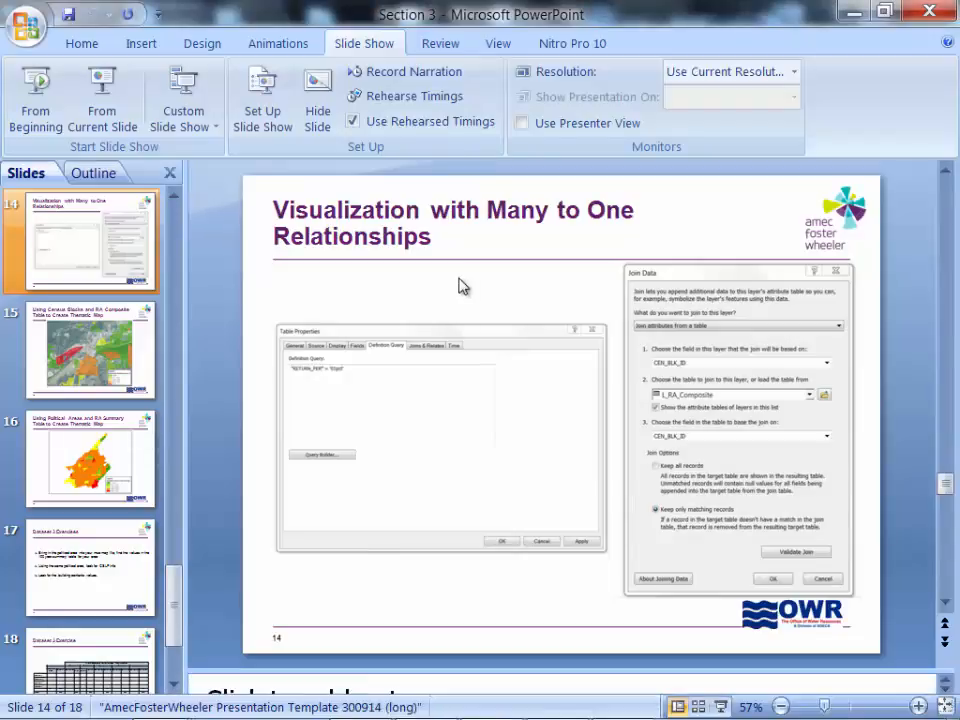
pyautogui.click(97, 88)
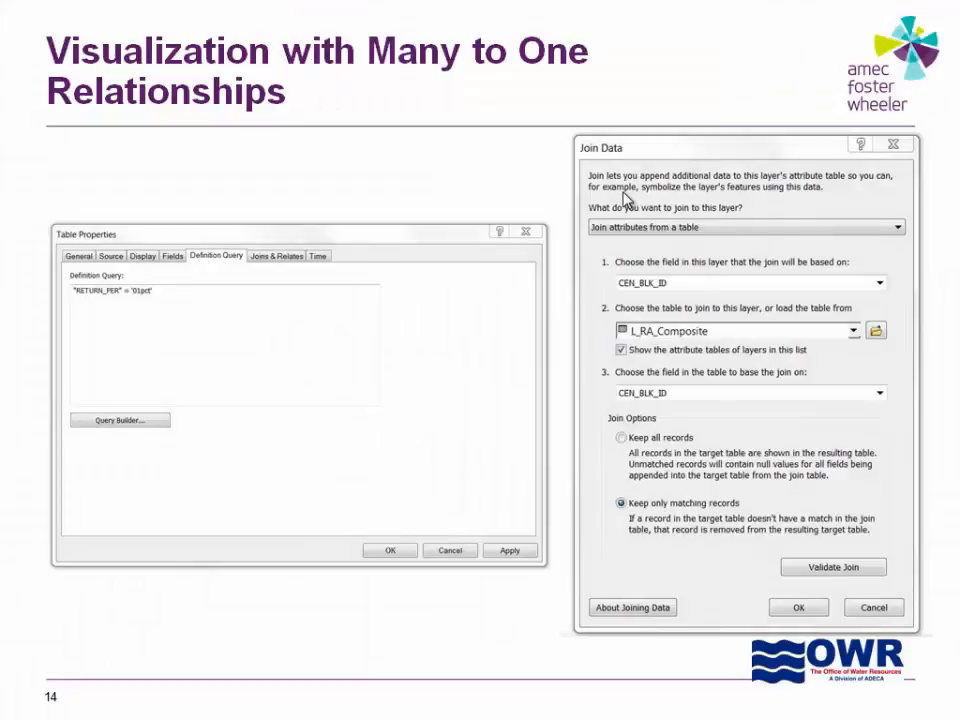
pyautogui.click(826, 362)
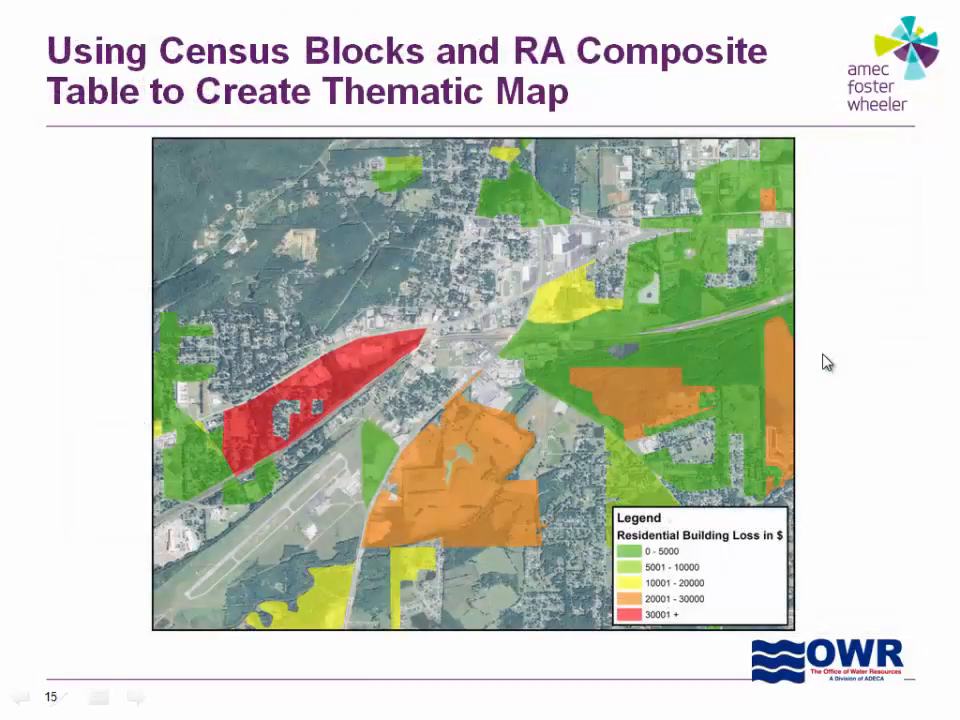